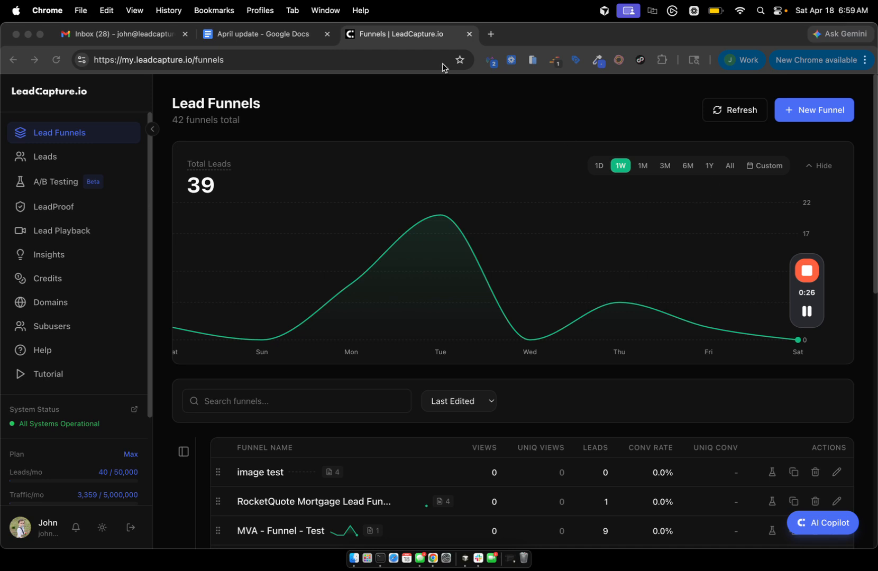
Switch to the April update document and scroll through it.
click(286, 39)
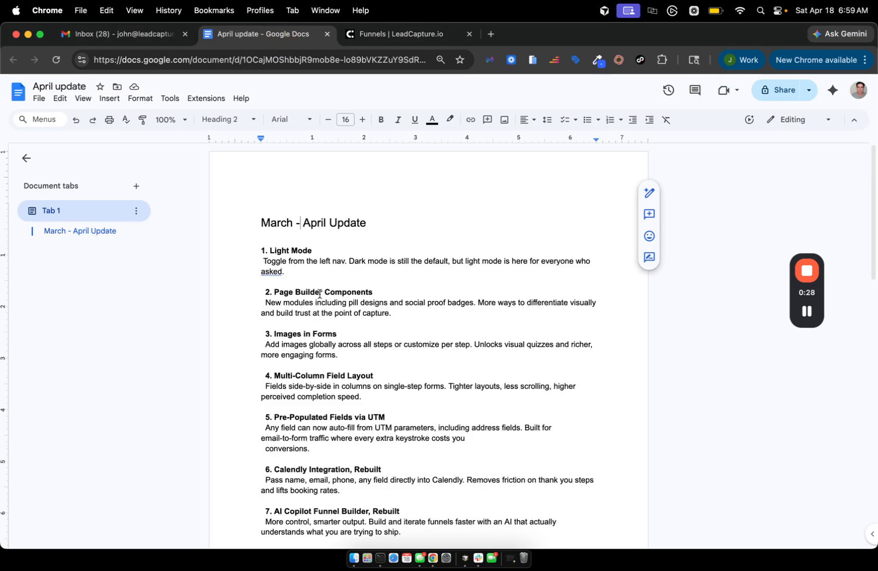
scroll(320, 294, down, 8)
scroll(319, 294, down, 8)
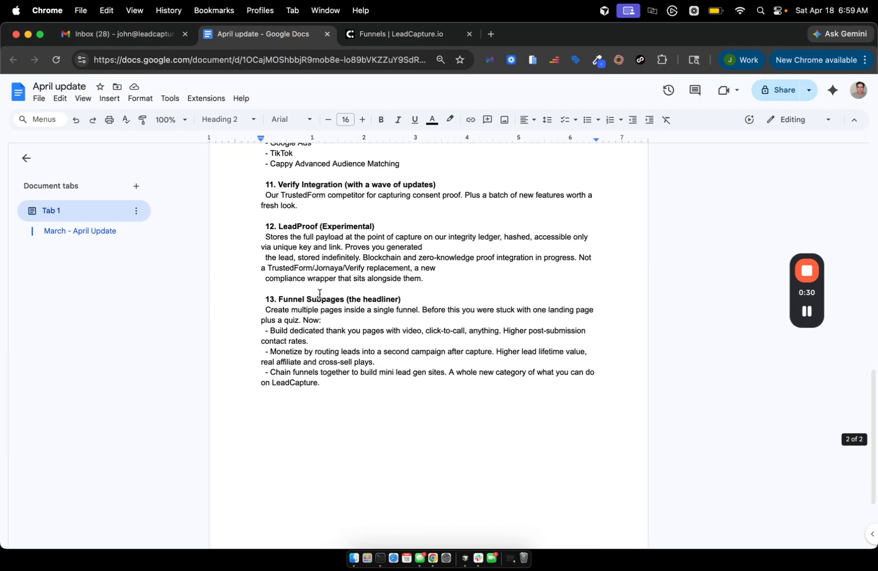
scroll(319, 294, up, 12)
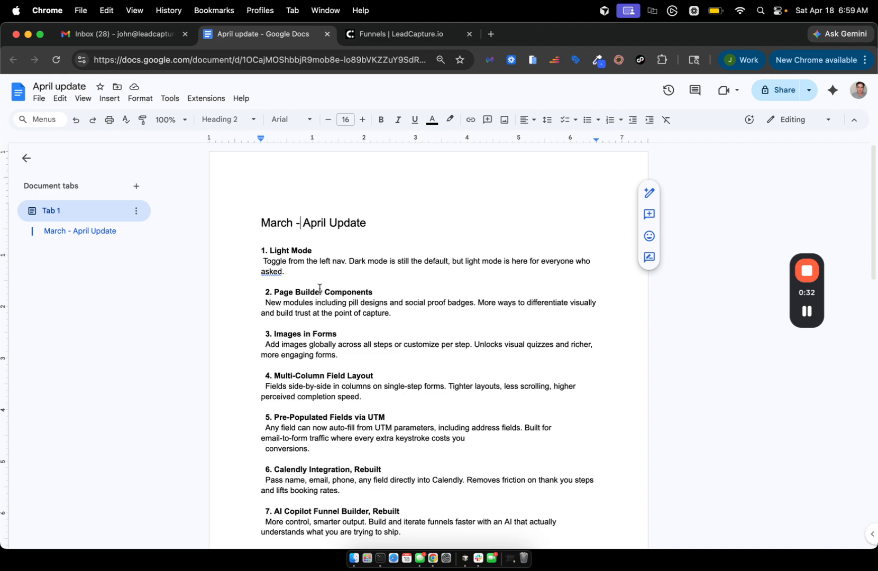
scroll(328, 230, down, 3)
scroll(328, 230, up, 3)
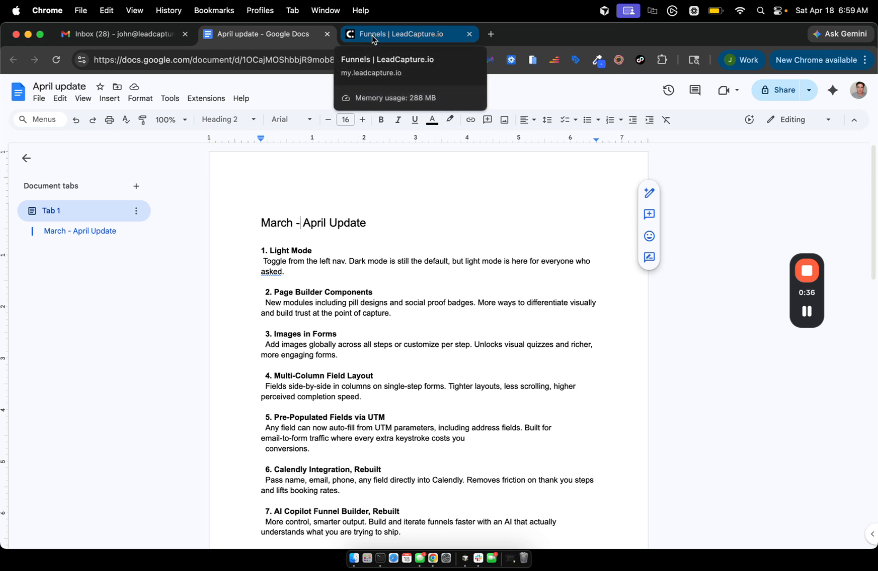
Return to the Lead Funnels dashboard and browse the funnel list.
click(372, 35)
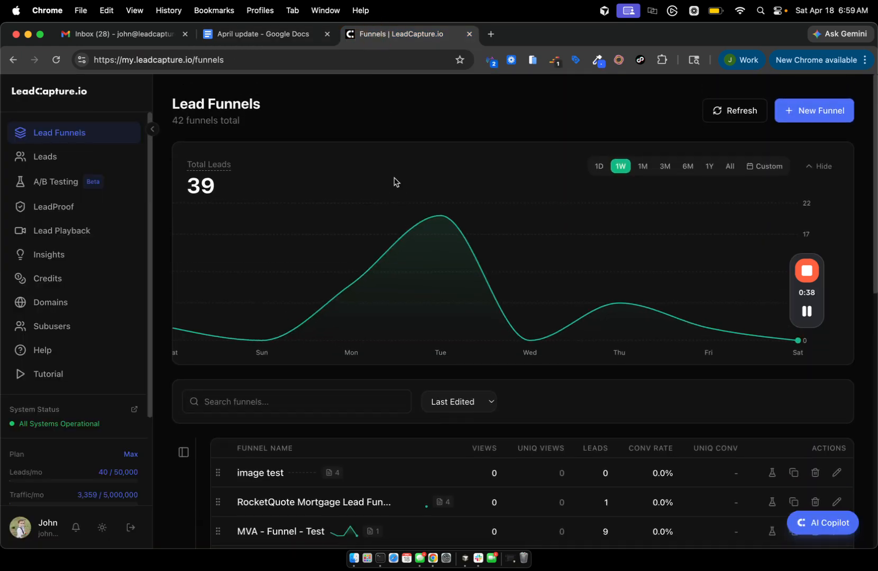
scroll(394, 181, down, 1)
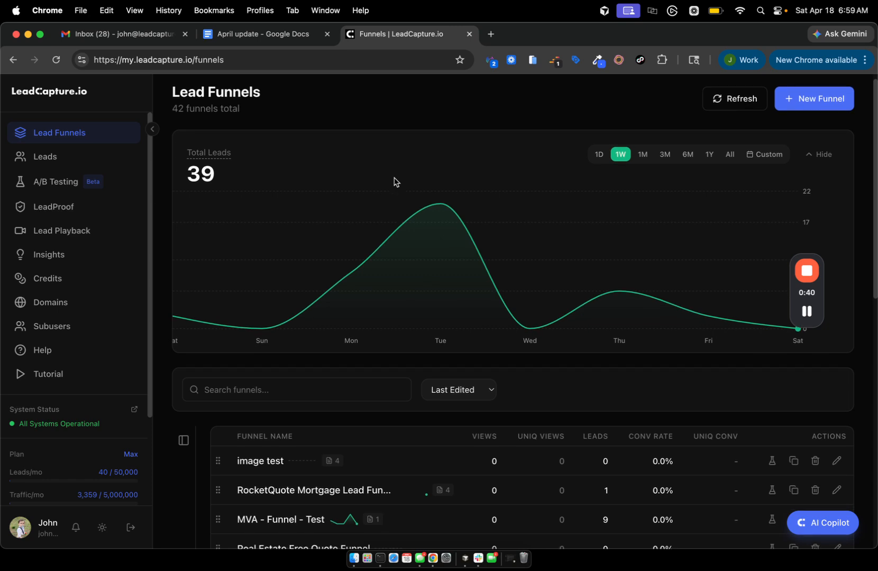
scroll(394, 181, down, 1)
scroll(394, 181, up, 2)
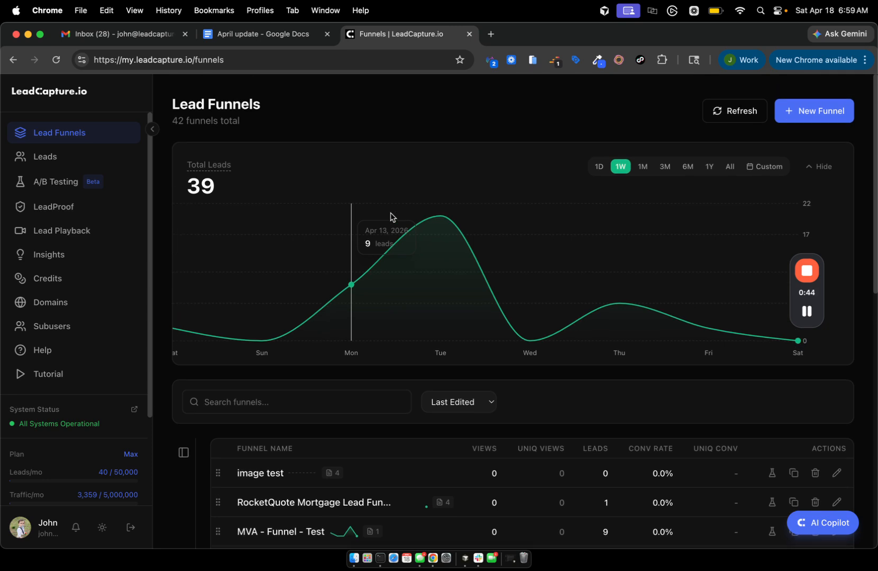
scroll(390, 217, down, 2)
scroll(390, 217, up, 2)
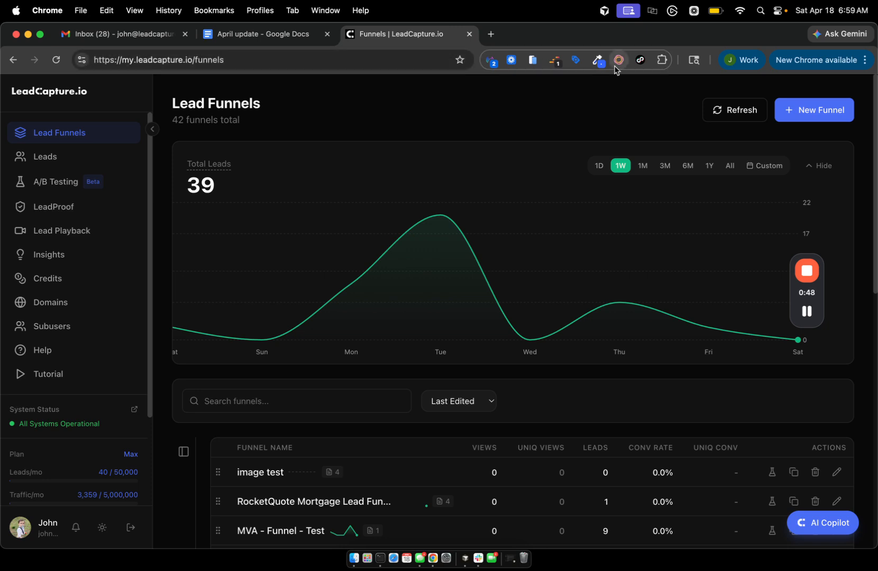
scroll(587, 114, down, 3)
scroll(587, 114, up, 3)
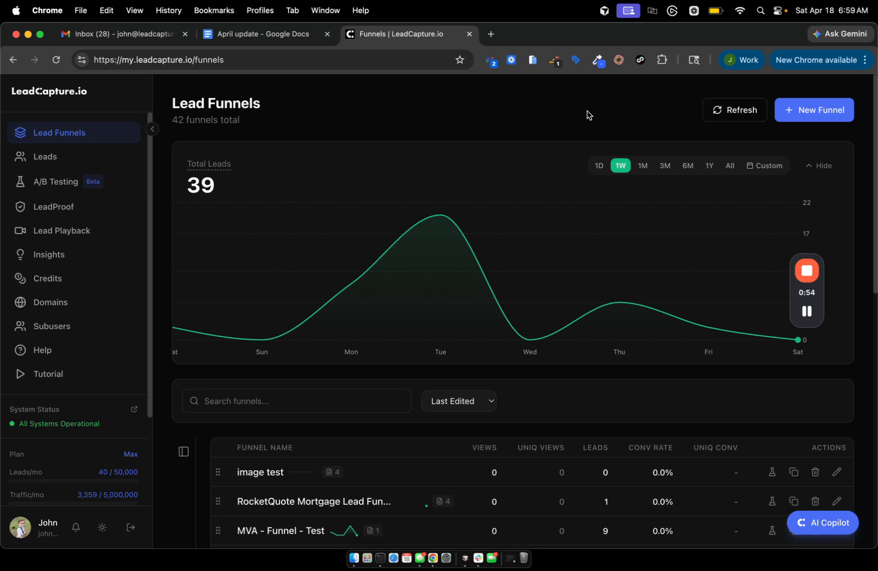
drag(809, 298, 789, 157)
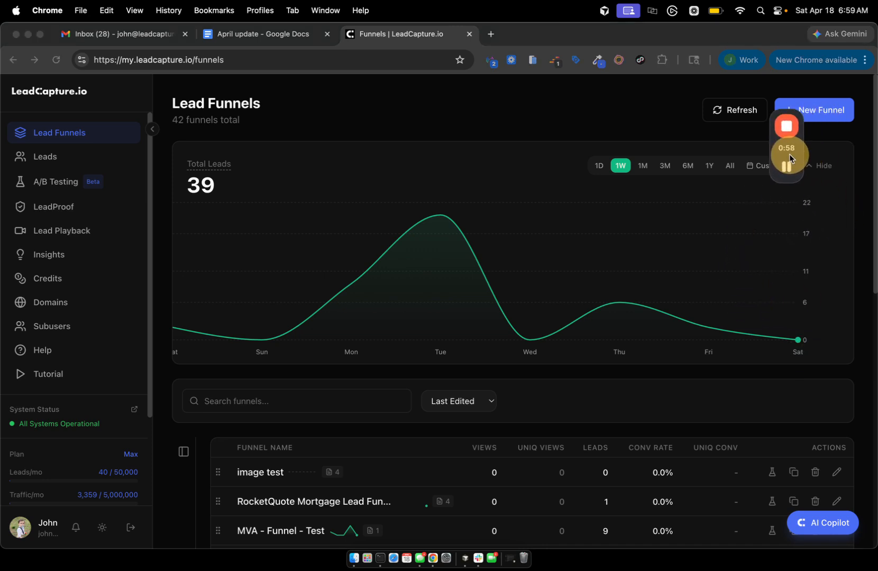
scroll(439, 344, down, 3)
scroll(439, 344, up, 3)
scroll(575, 289, down, 3)
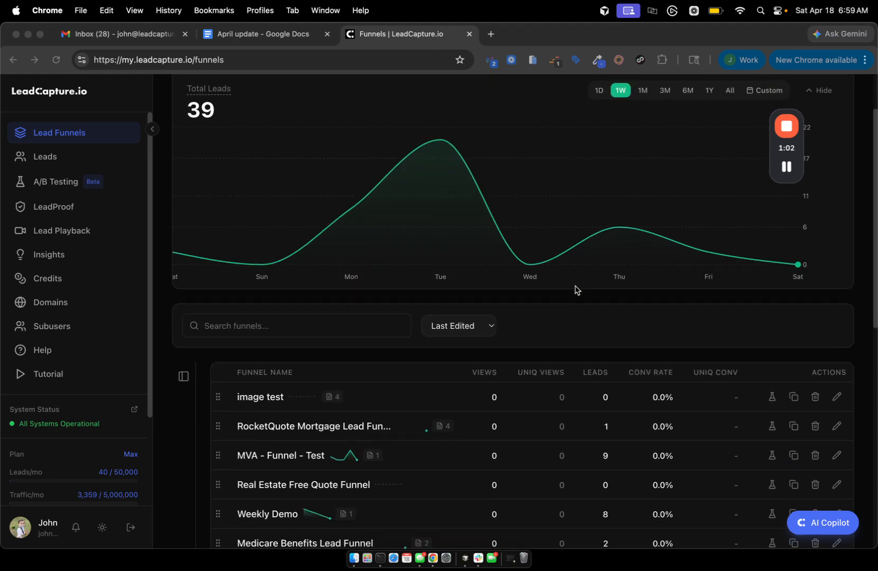
scroll(574, 290, up, 3)
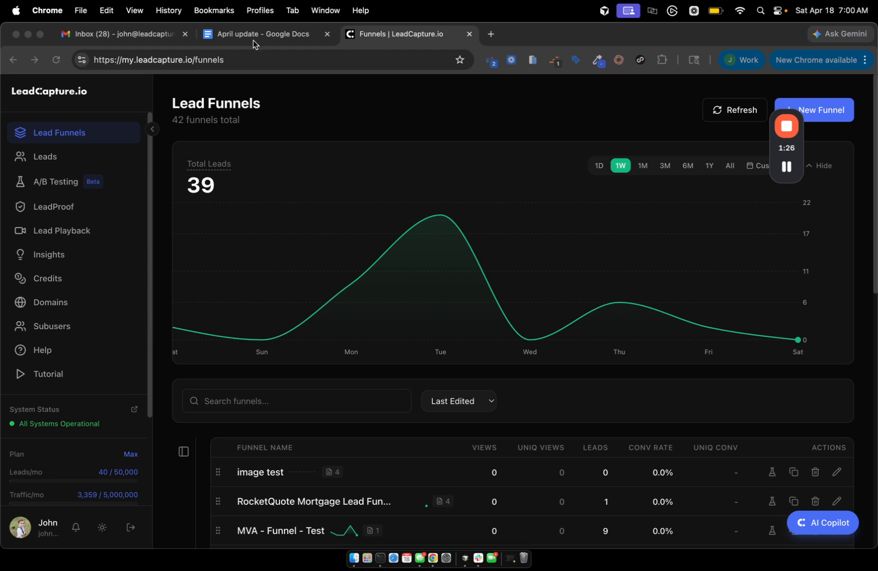
scroll(108, 341, down, 2)
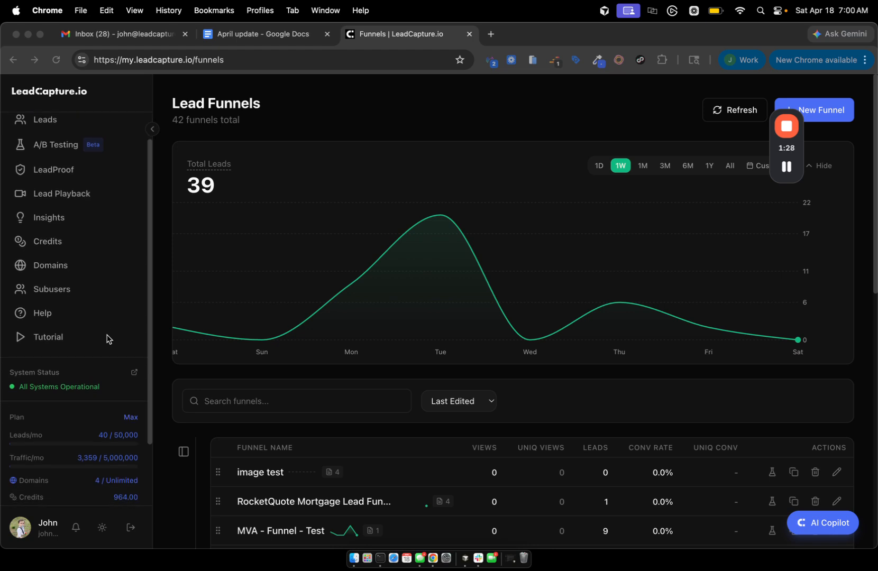
scroll(108, 338, down, 2)
scroll(108, 336, up, 4)
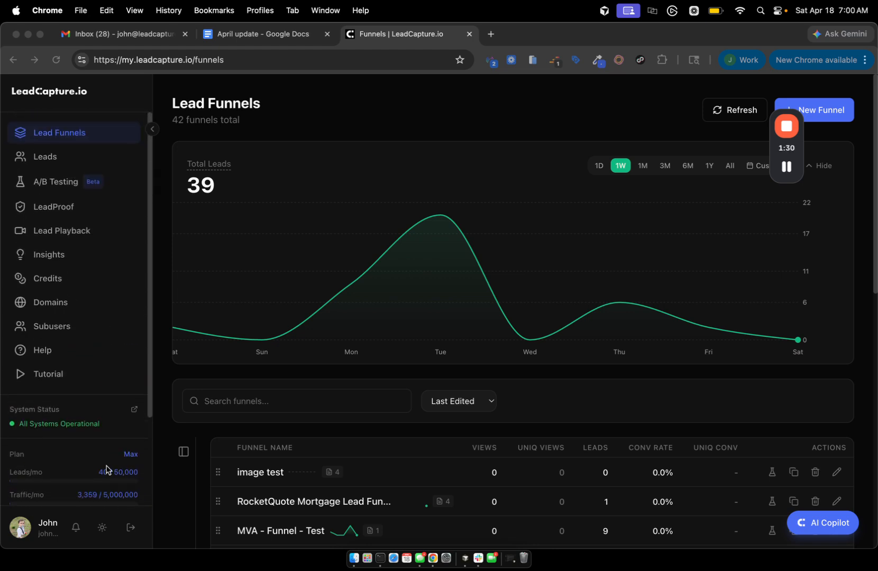
Switch the whole app to the light theme.
click(102, 529)
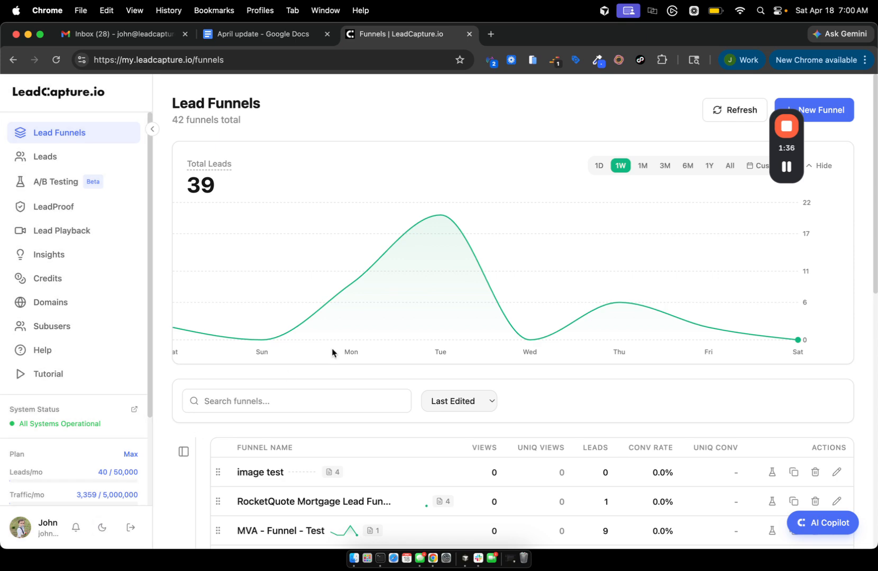
scroll(331, 349, down, 3)
scroll(331, 348, down, 5)
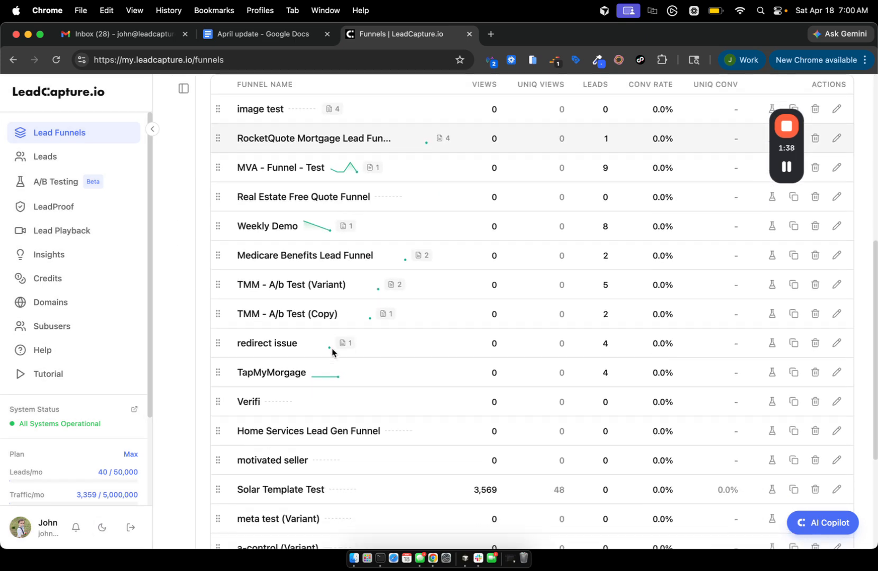
scroll(331, 348, up, 5)
scroll(340, 350, up, 3)
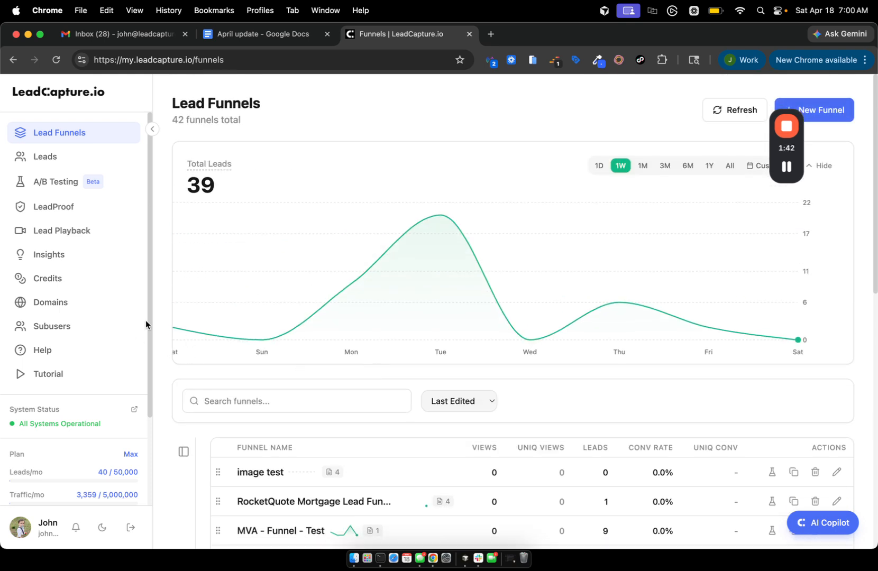
scroll(255, 449, down, 1)
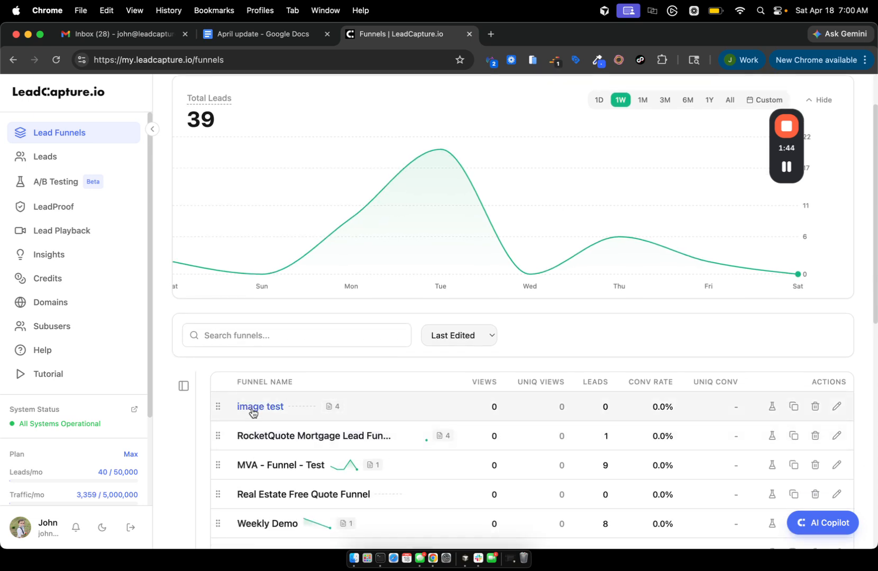
Open the image test funnel's details and switch the app back to dark theme.
click(252, 408)
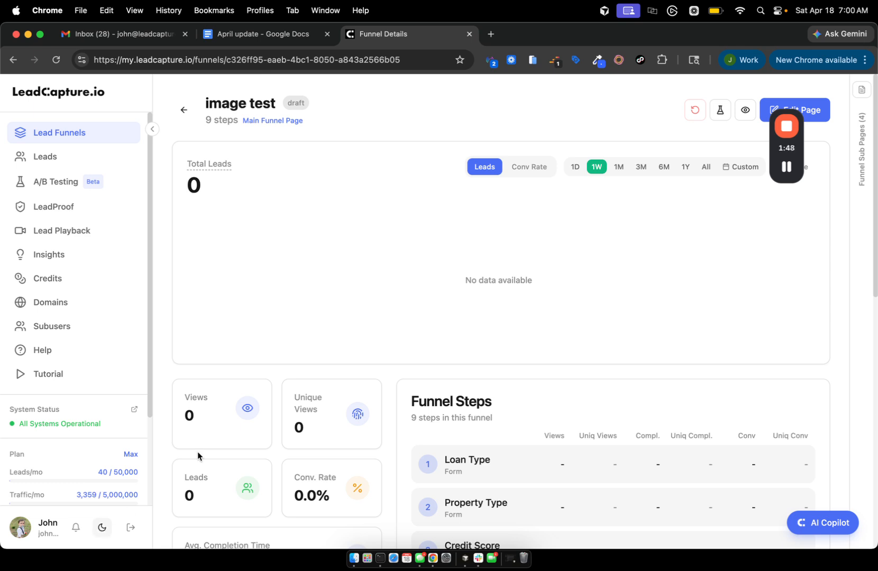
click(100, 531)
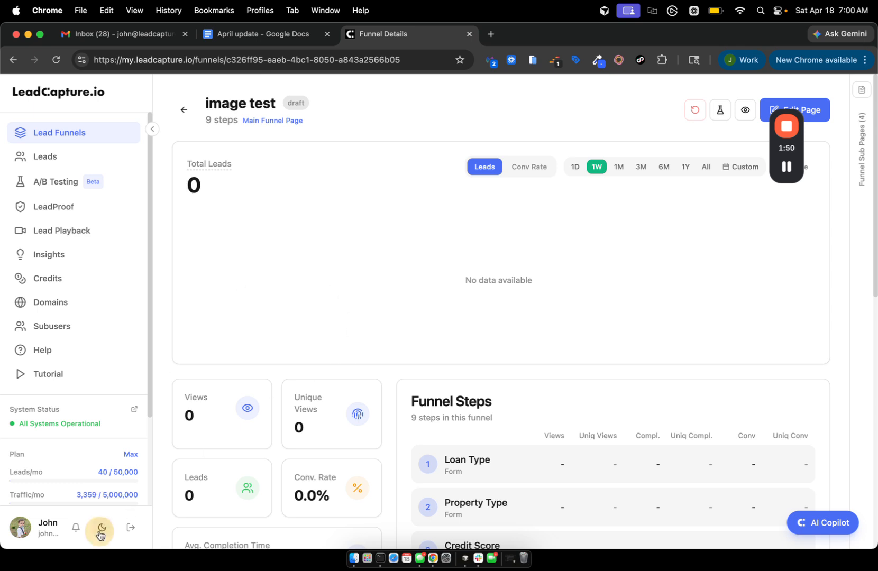
scroll(269, 401, down, 8)
scroll(269, 400, up, 10)
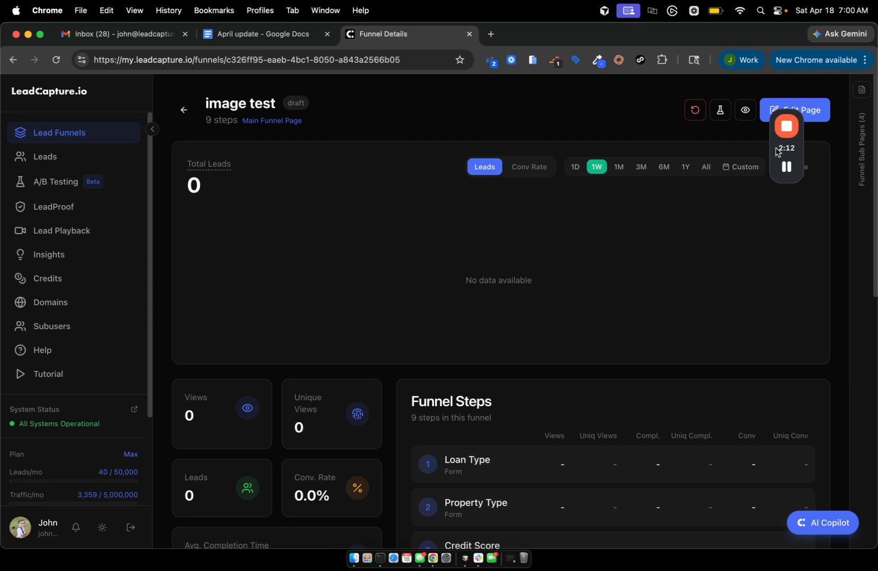
drag(775, 152, 762, 298)
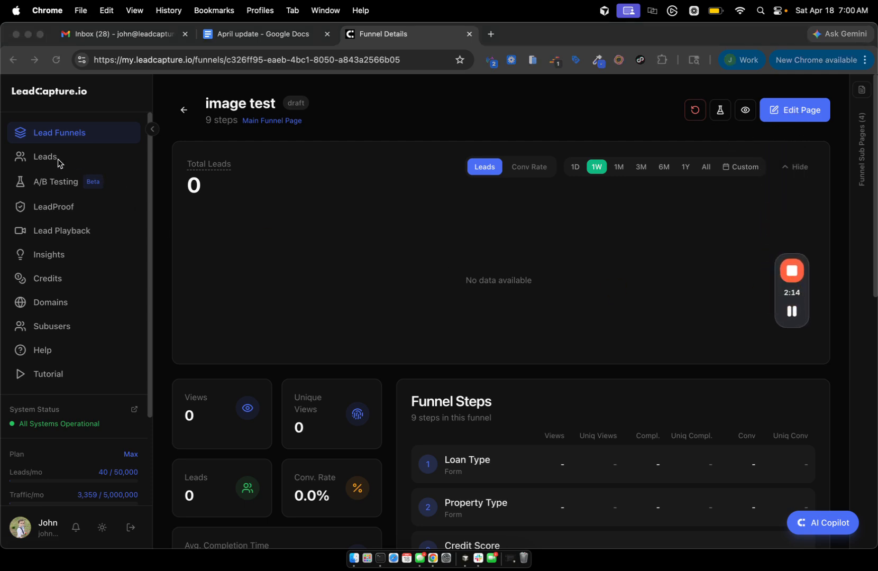
Go from Leads back to Lead Funnels and start a new funnel.
click(74, 153)
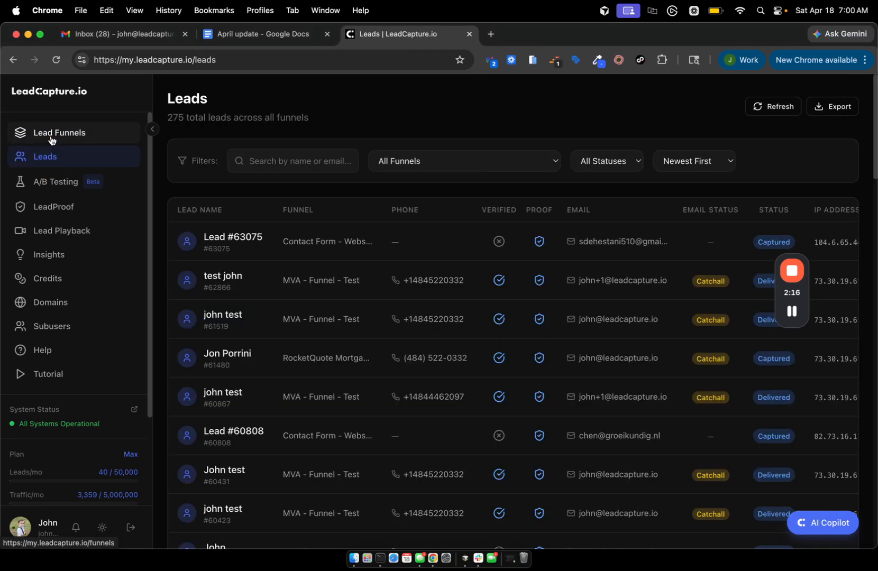
click(52, 136)
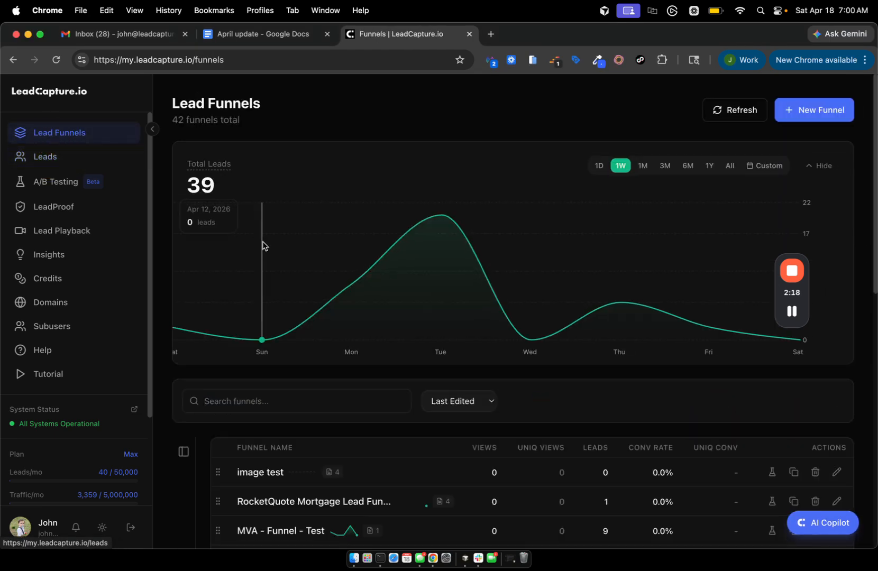
click(813, 112)
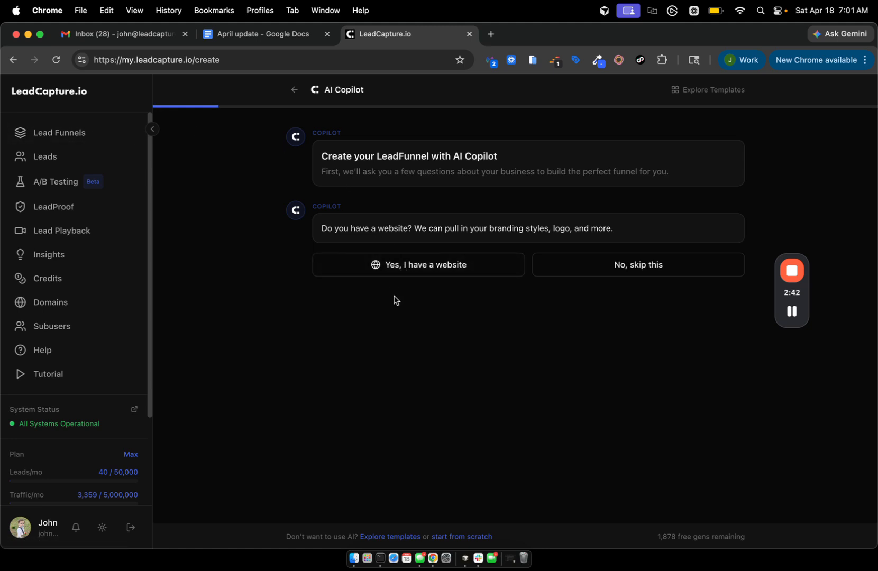
Restart new-funnel creation from Lead Funnels and open the ready-made templates.
click(56, 93)
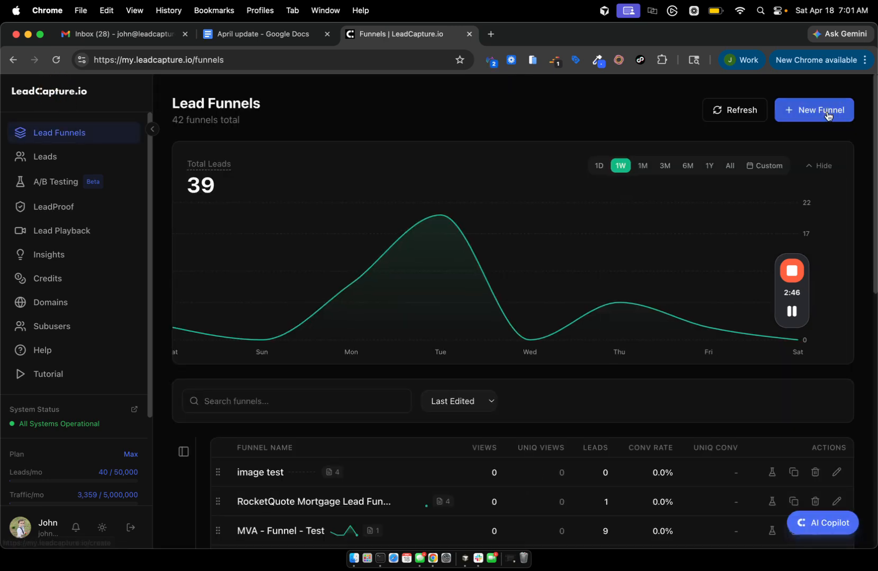
click(845, 111)
click(695, 90)
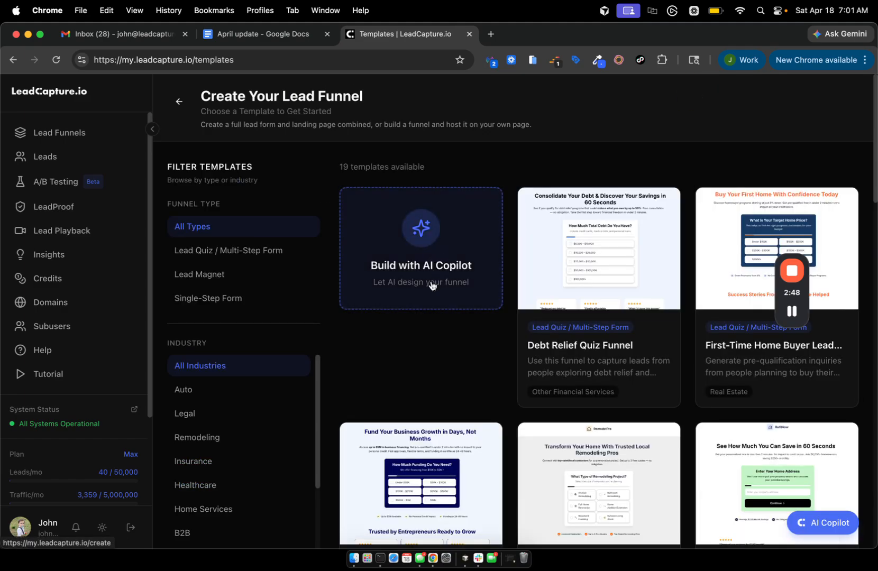
Browse the funnel templates and choose Build with AI Copilot.
scroll(444, 287, down, 10)
scroll(444, 286, up, 10)
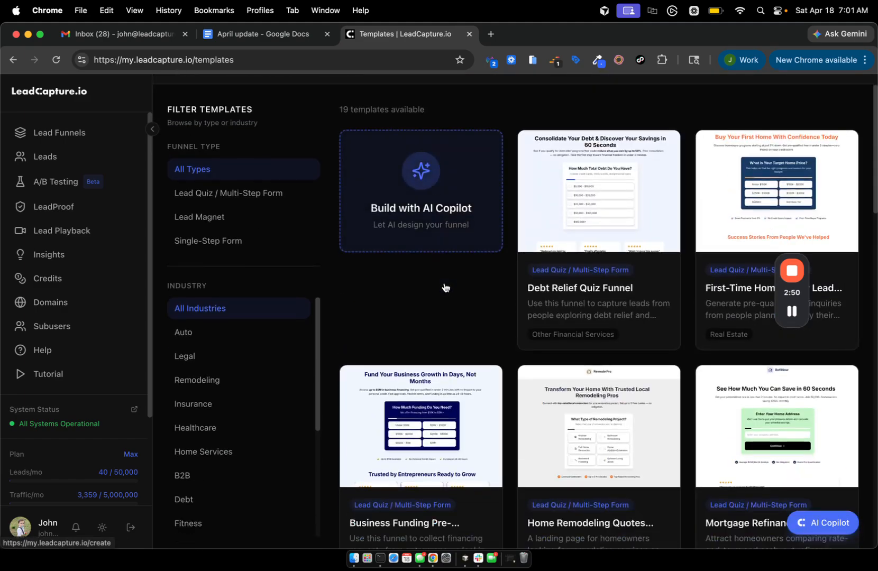
scroll(444, 286, down, 10)
scroll(444, 287, down, 10)
scroll(445, 286, up, 10)
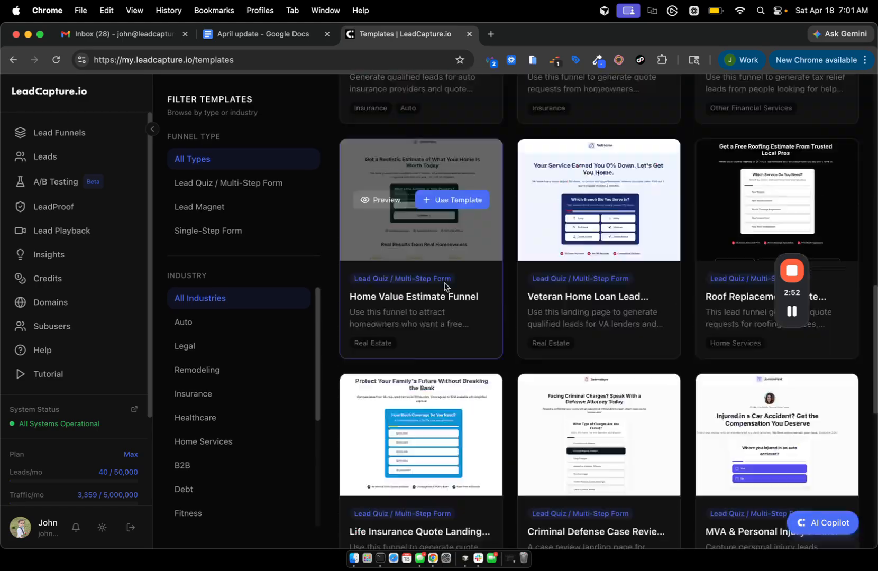
scroll(444, 286, down, 10)
scroll(444, 287, up, 15)
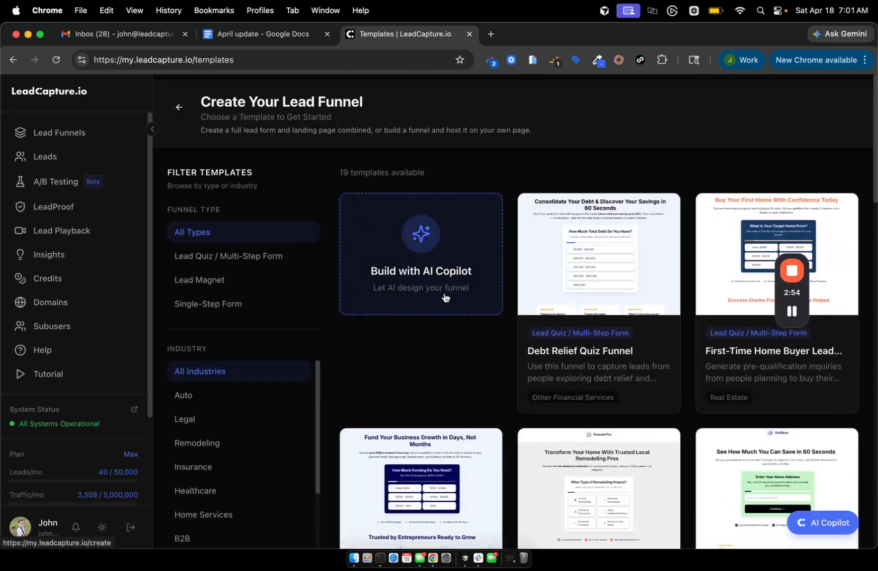
scroll(549, 357, down, 5)
scroll(549, 354, up, 5)
scroll(549, 354, down, 10)
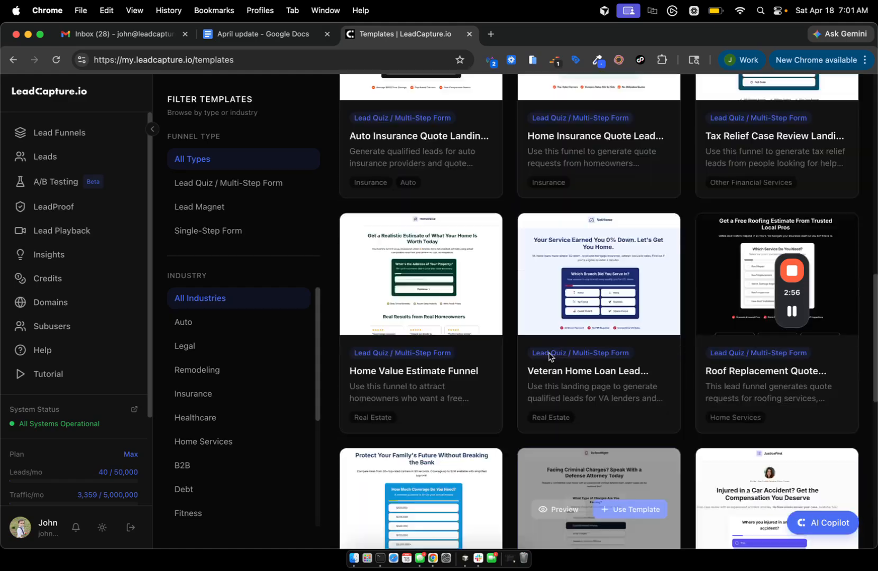
scroll(549, 354, up, 15)
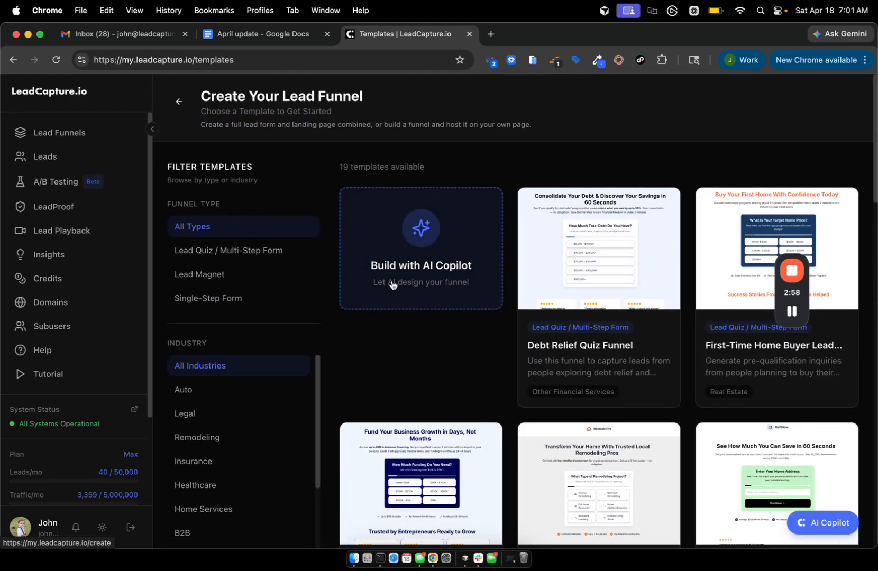
click(392, 280)
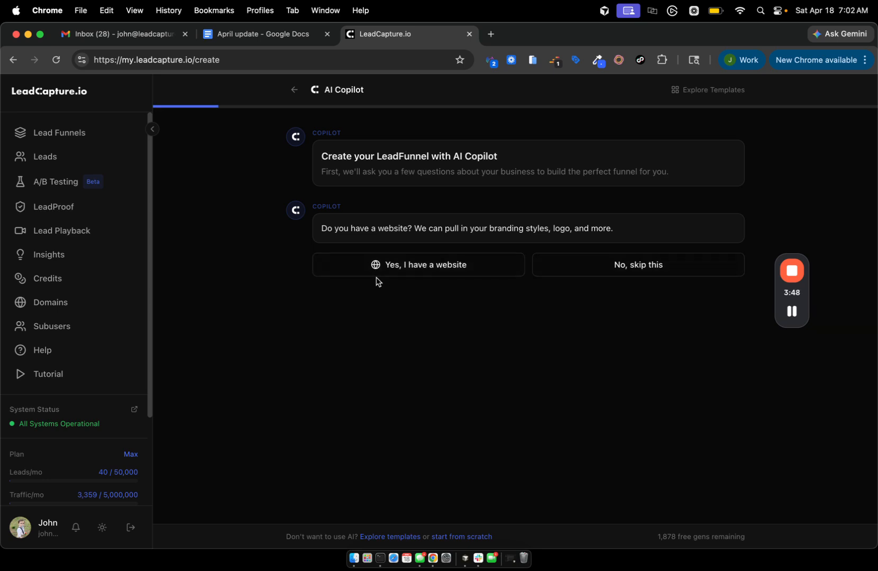
Give rocketquote.com as the website, switch to light theme, and pick the RocketQuote wordmark logo.
click(433, 270)
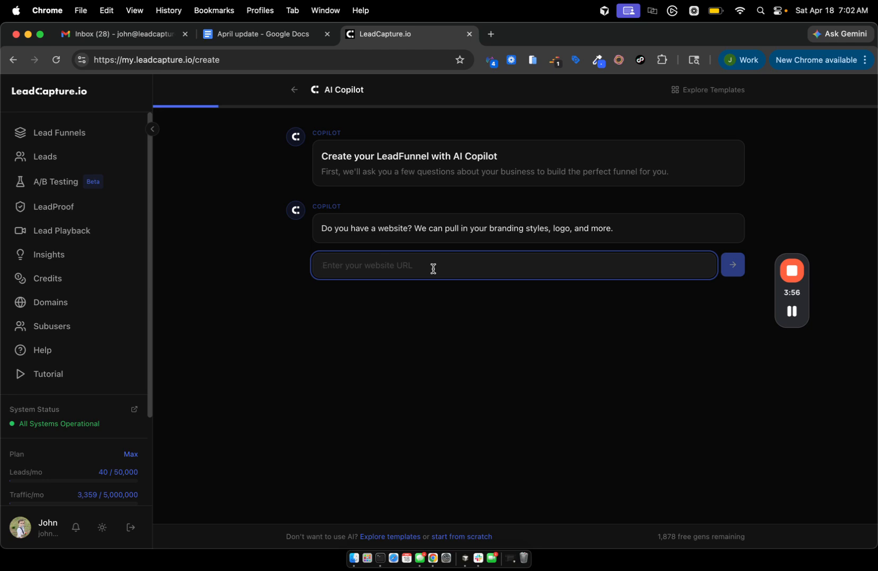
text(rocketquote.com)
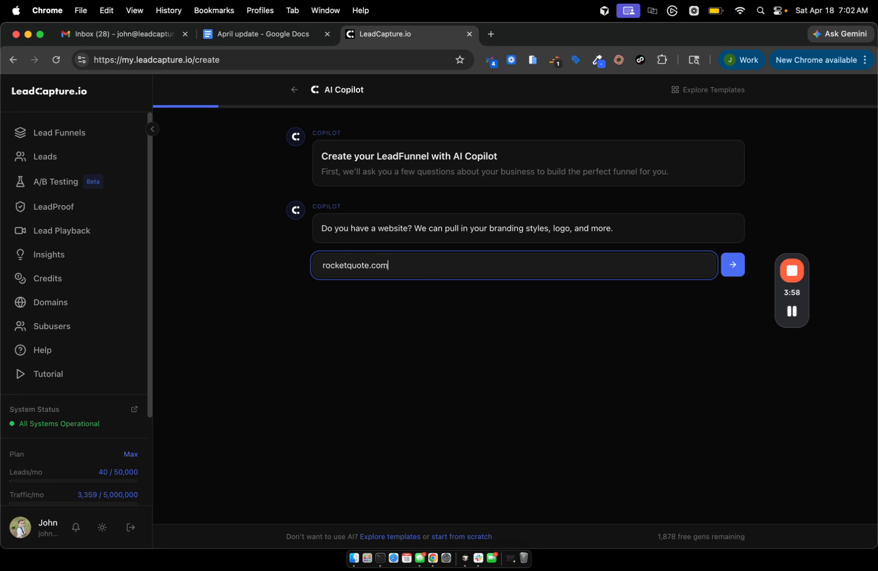
key(Return)
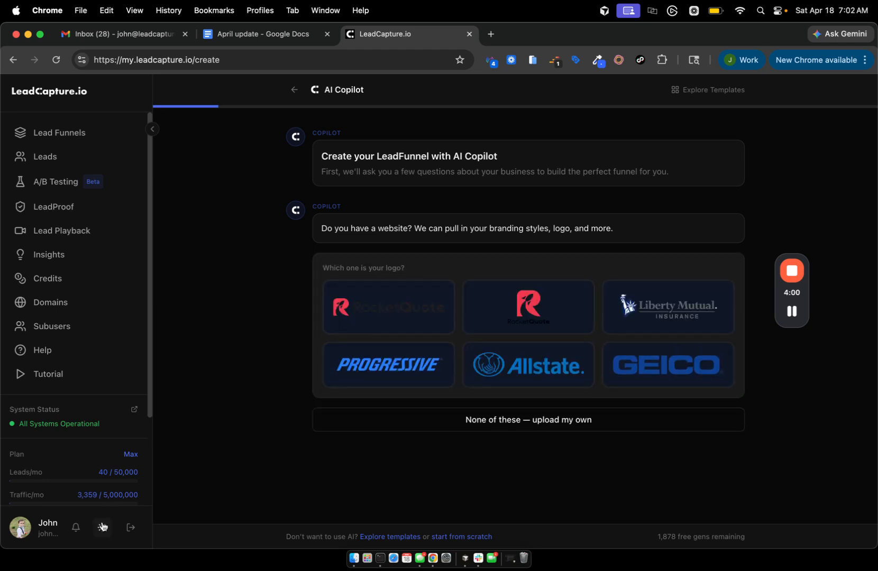
click(102, 526)
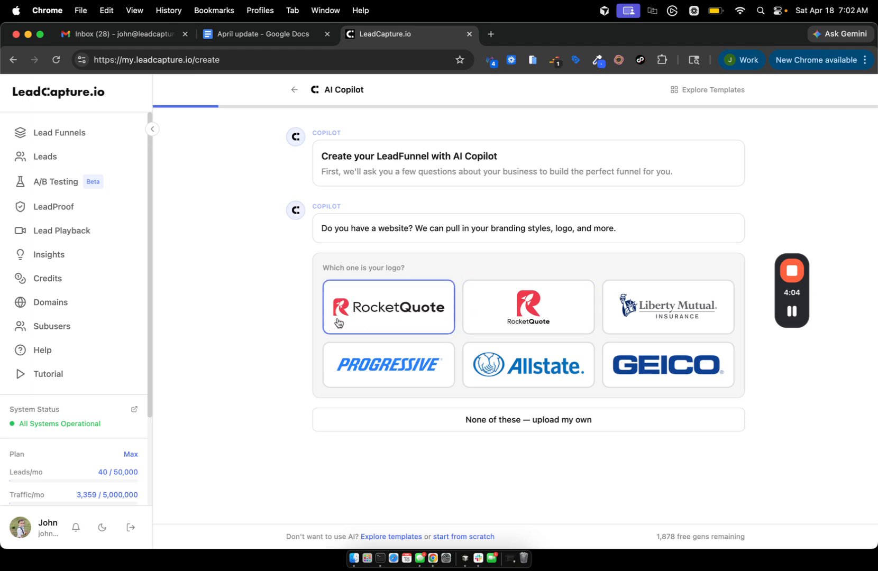
click(418, 313)
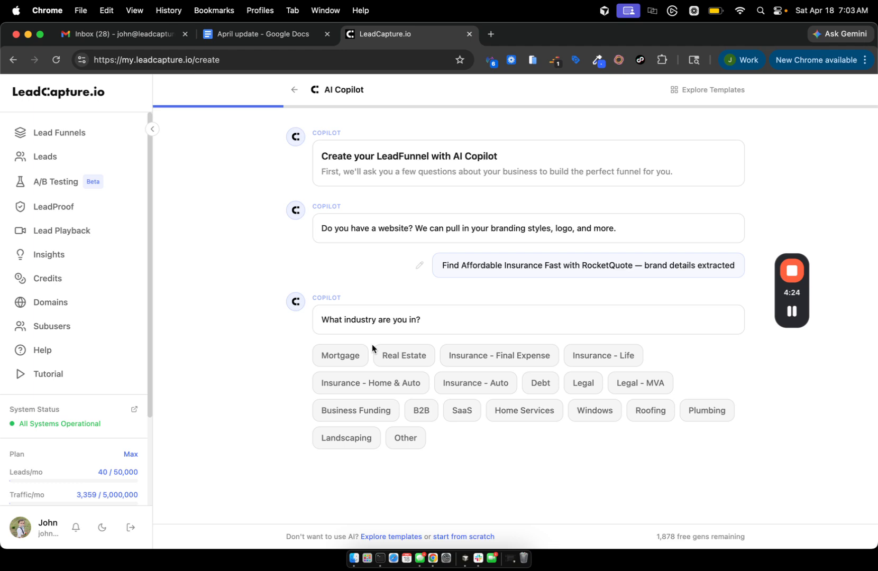
Choose Mortgage as the business industry.
click(342, 360)
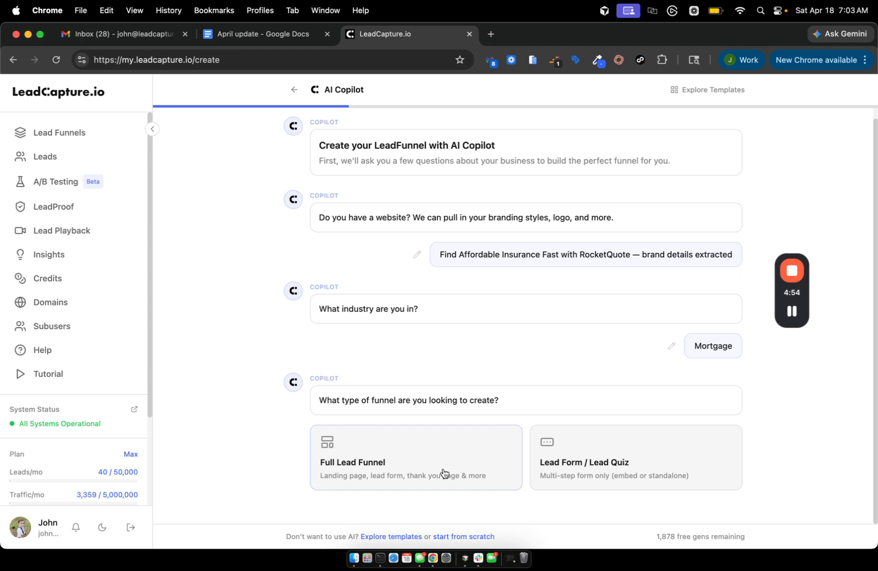
Choose Full Lead Funnel capturing Loan Type, Property Type, Credit Score Range and Home Value.
click(374, 462)
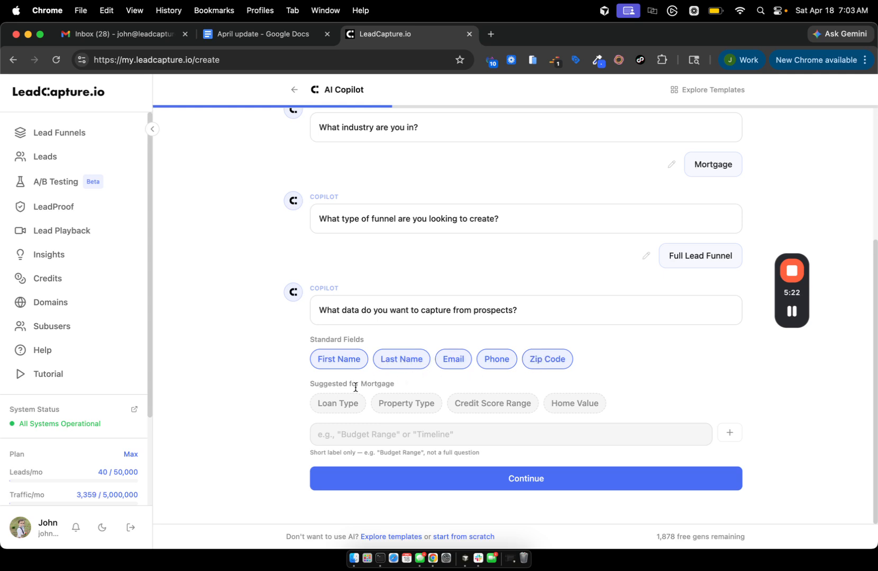
click(333, 403)
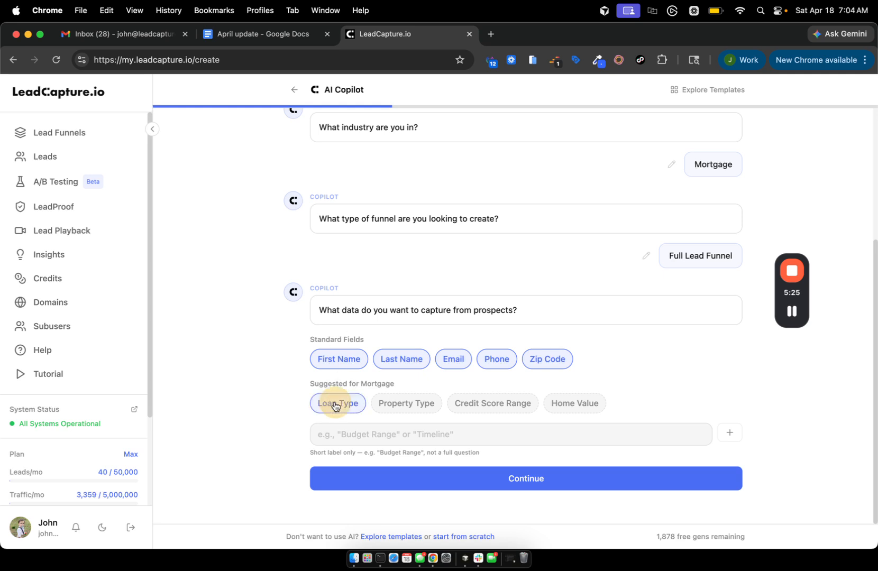
click(402, 406)
click(476, 404)
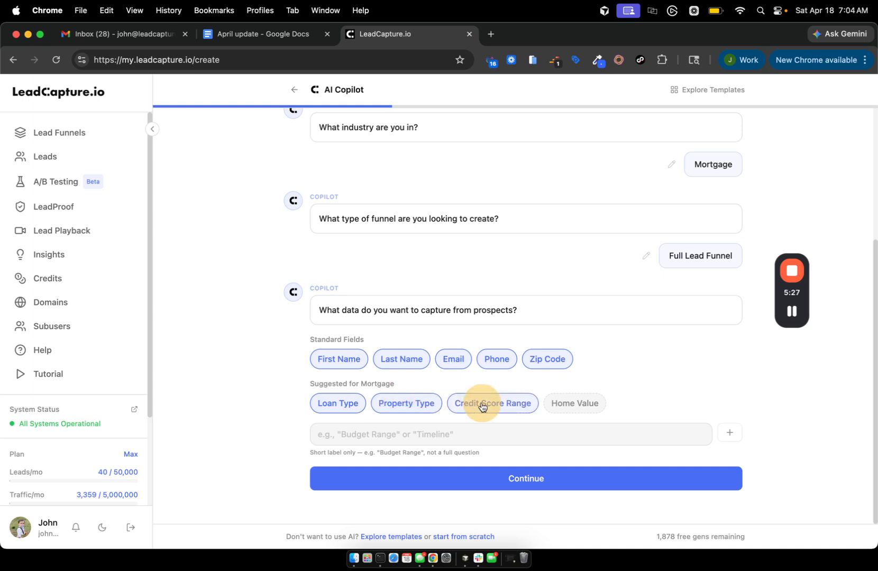
click(568, 407)
Add custom questions 'Address' and 'Mortgage balance'.
click(470, 434)
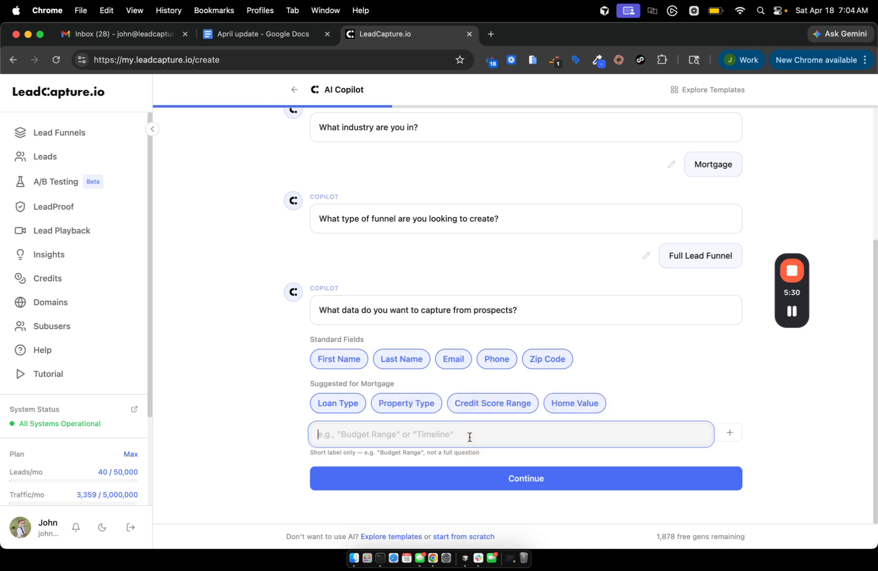
text(Address)
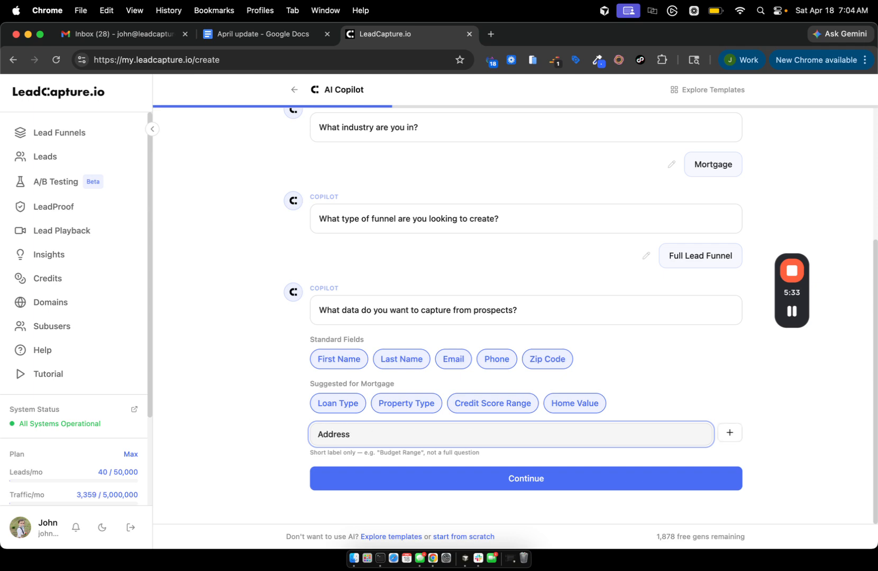
key(Return)
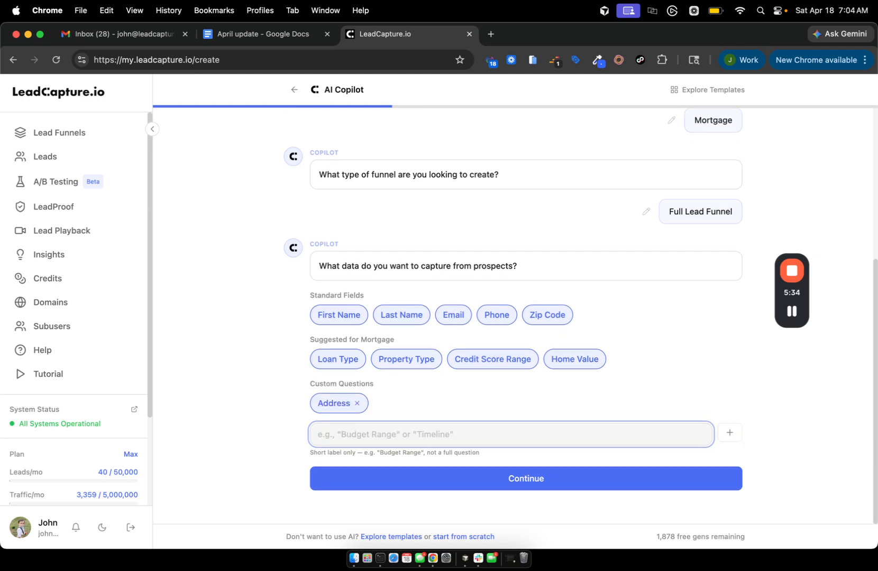
text(Mortga)
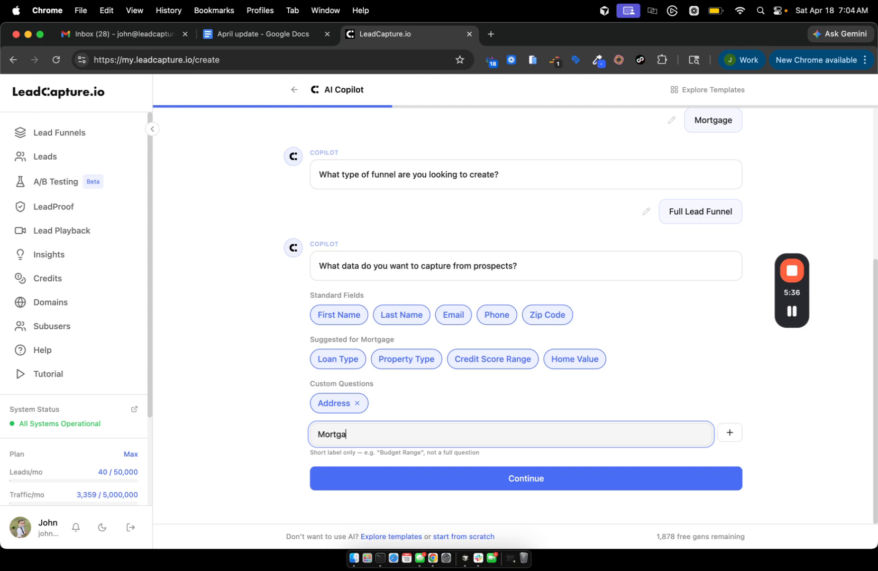
text(ge balance)
key(Return)
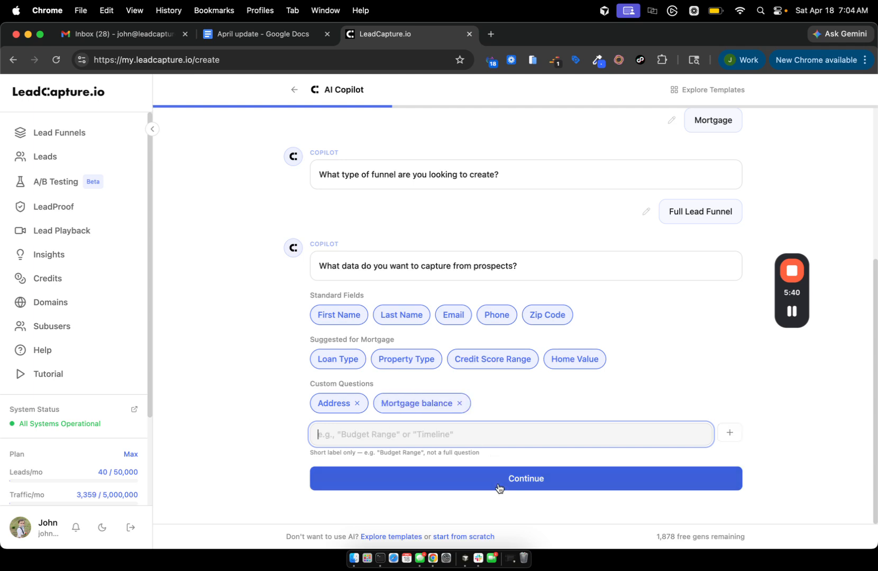
Confirm fields, give 'Homewners looking for a refi' as audience, pick Urgent tone, type 'free quote'.
click(482, 486)
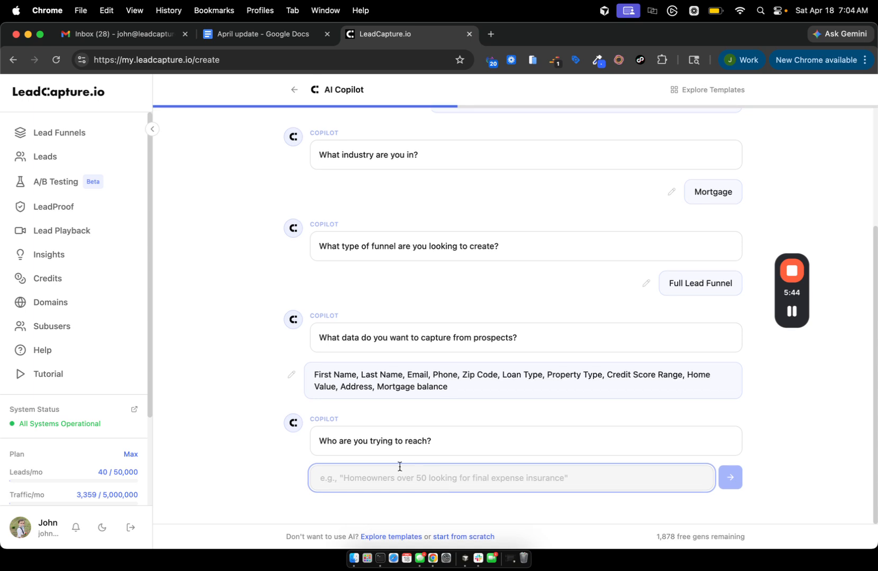
text(Homewners )
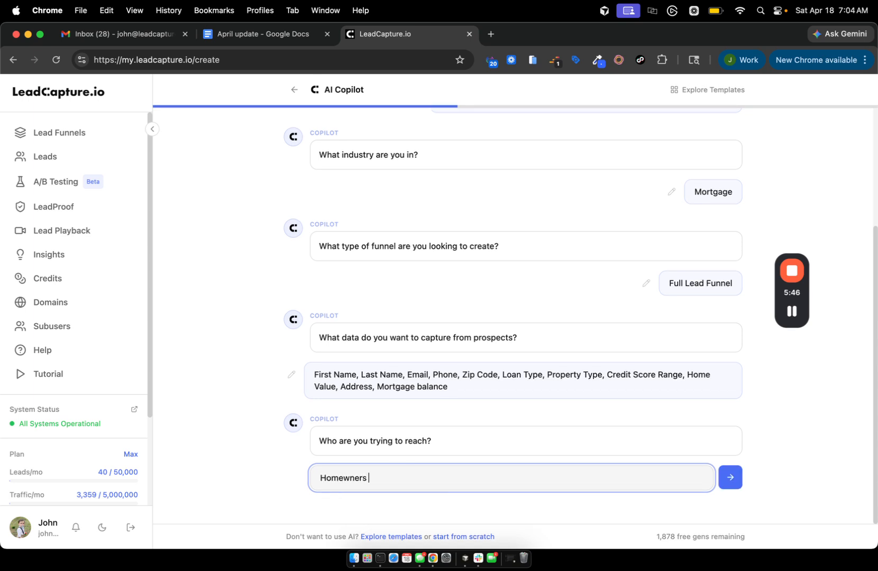
text(looking for a refi)
click(730, 476)
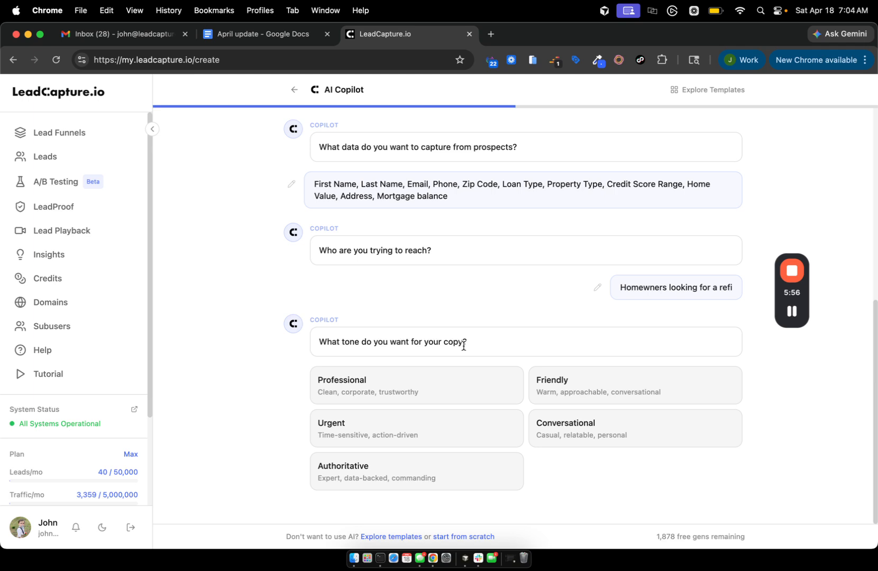
click(386, 425)
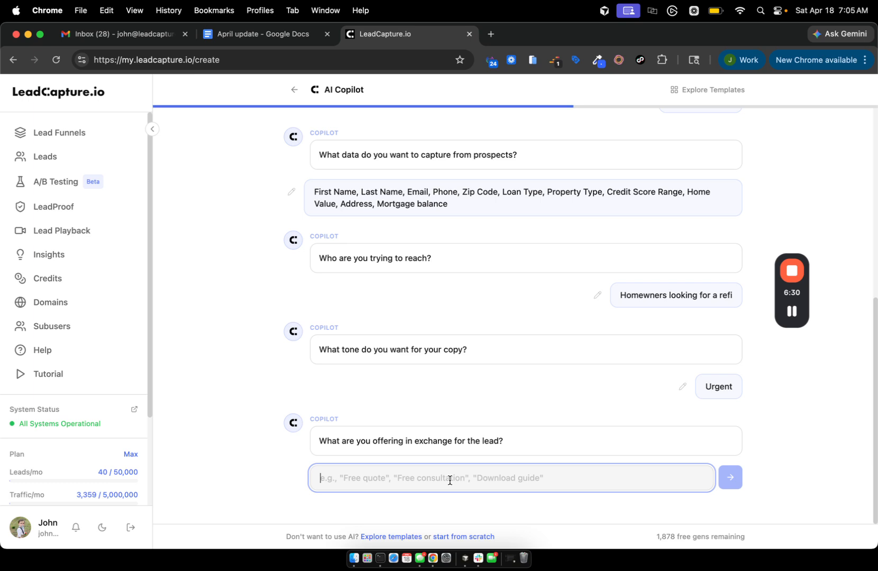
text(free quote)
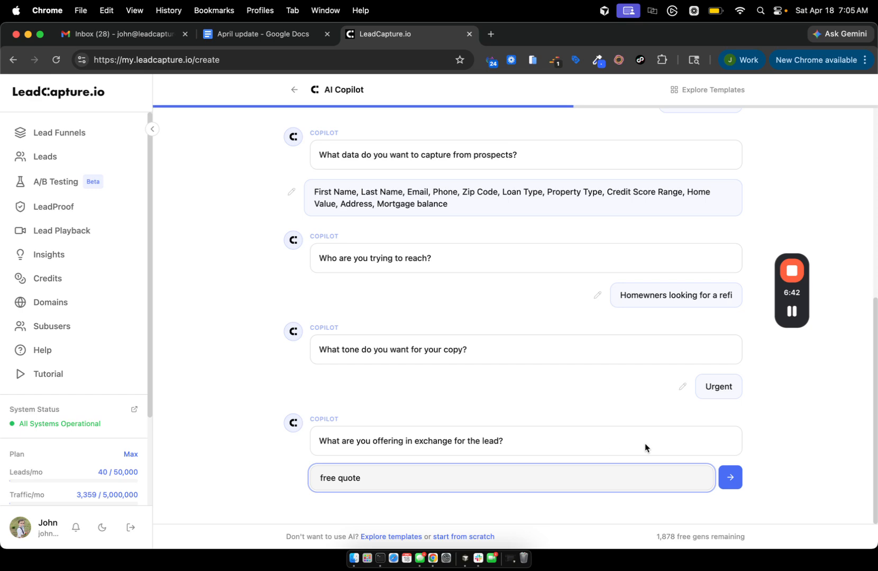
Send 'free quote' as the offer and add Personalized Thank You and Cross-Monetization pages.
click(731, 478)
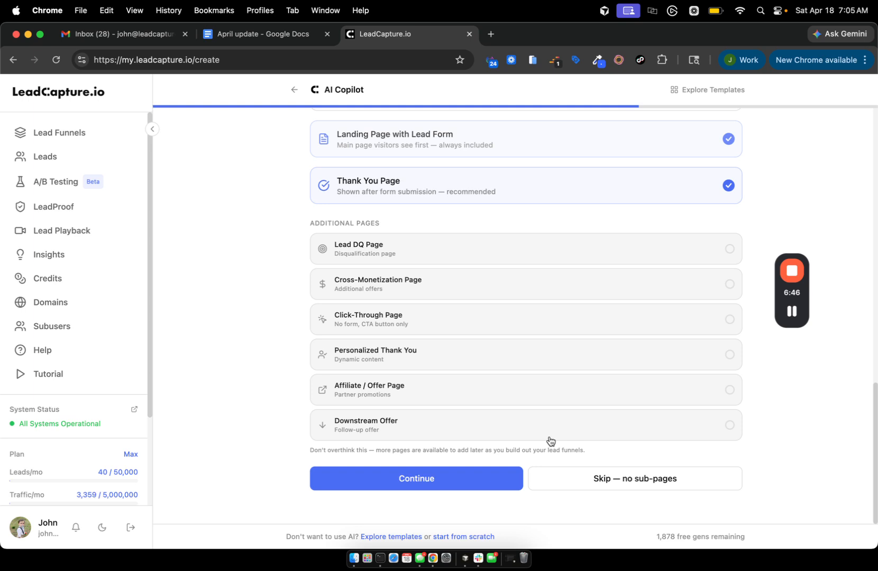
scroll(454, 292, up, 1)
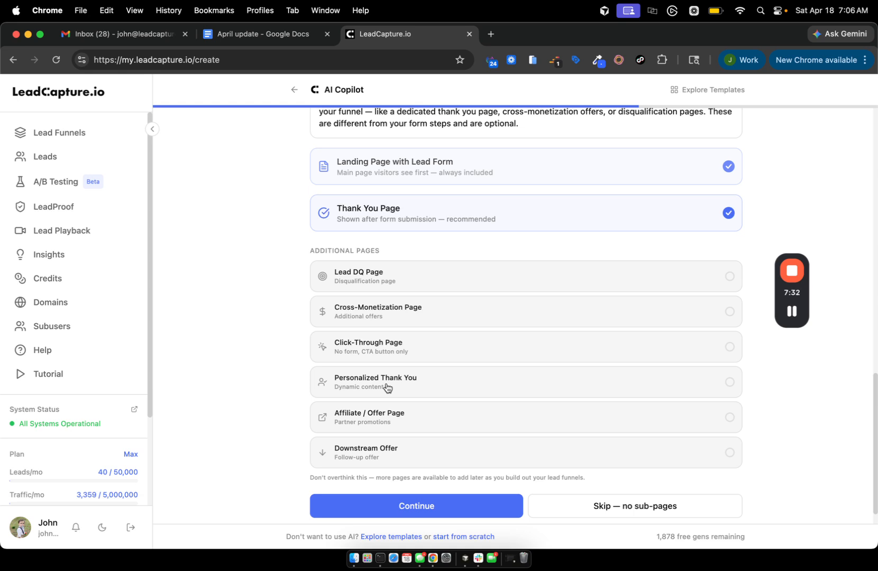
click(364, 381)
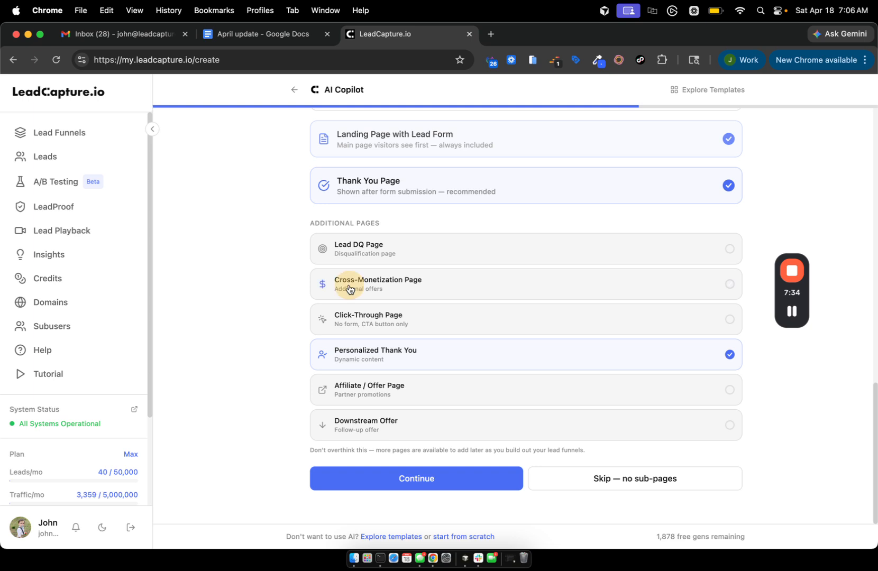
click(349, 285)
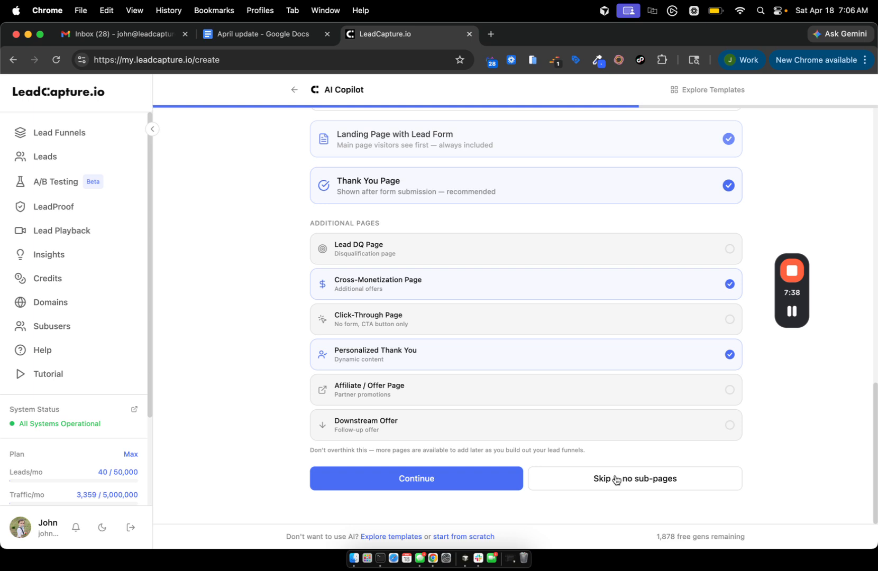
click(409, 478)
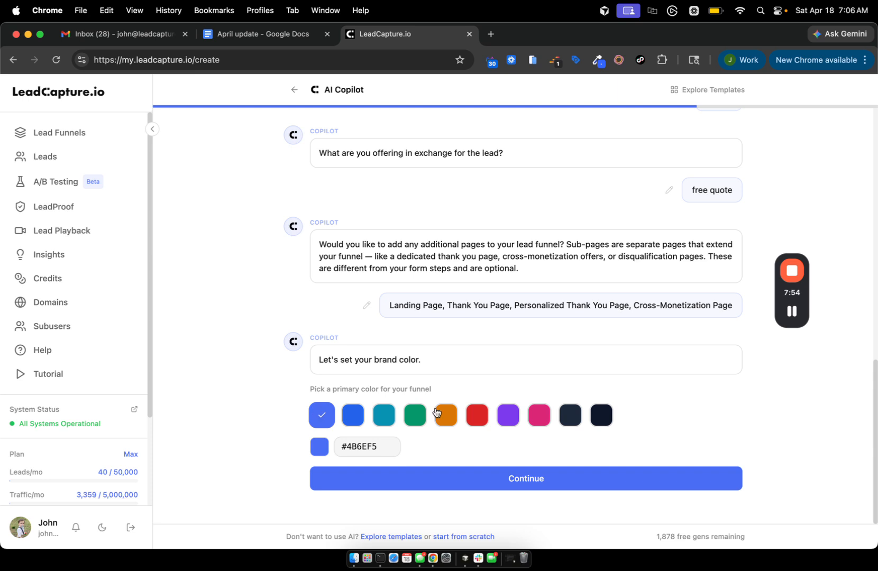
Set the primary brand colour to red #DC2626 and confirm it.
click(477, 415)
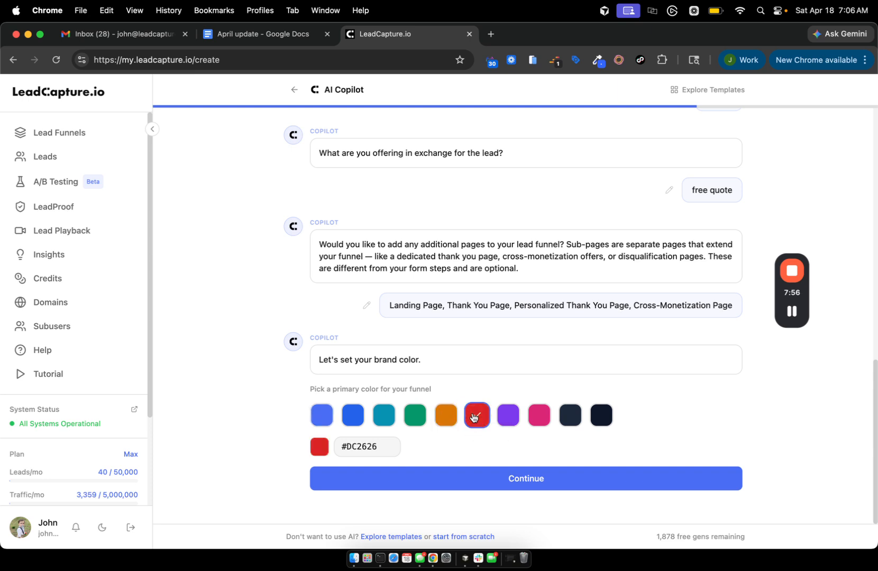
click(454, 474)
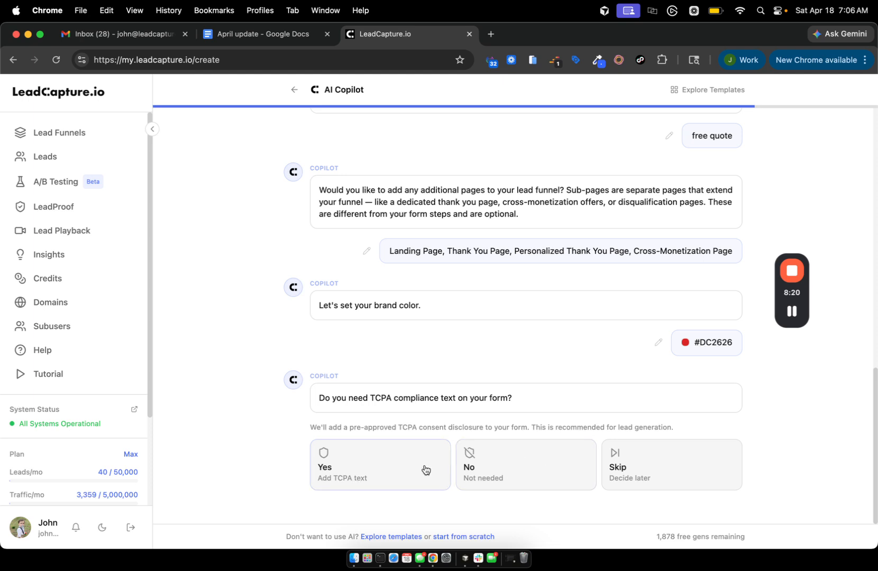
Include TCPA consent text and enable email verification, phone validation and property enrichment.
click(394, 474)
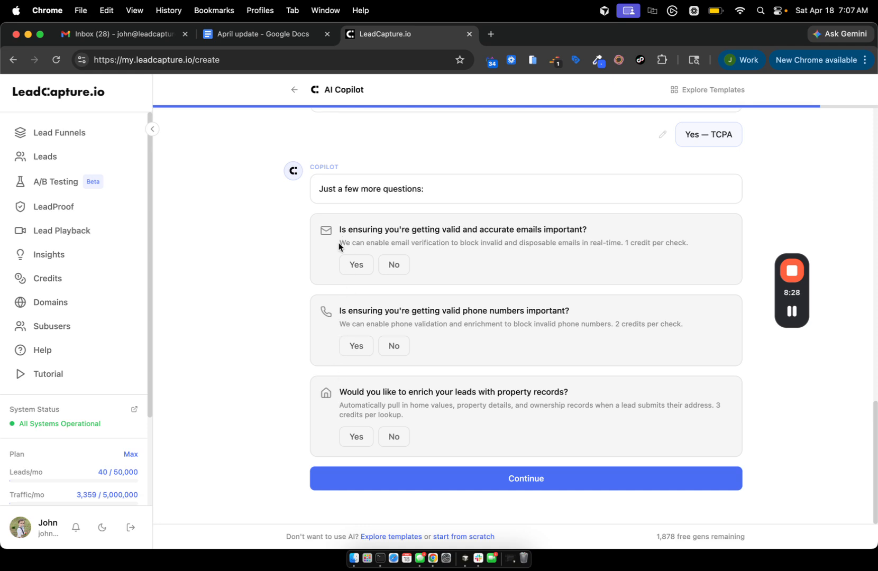
click(358, 265)
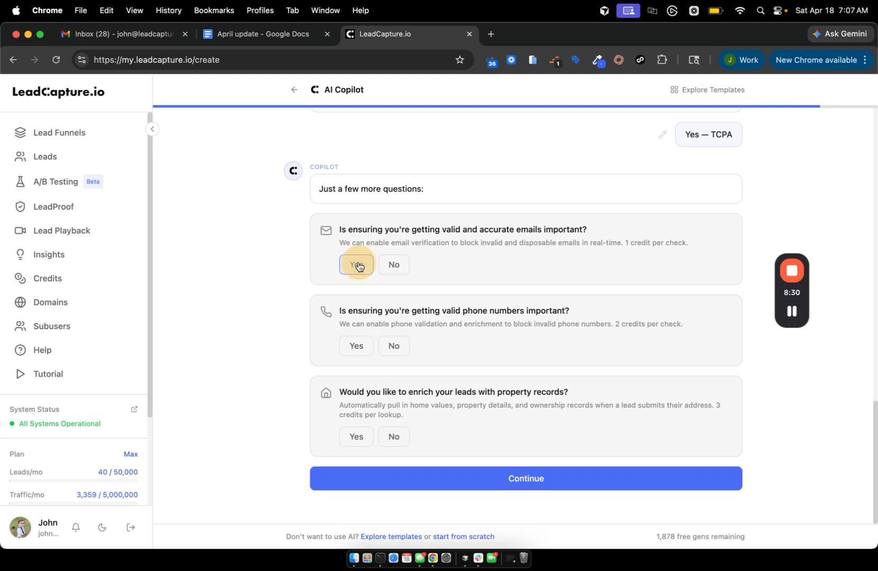
click(350, 345)
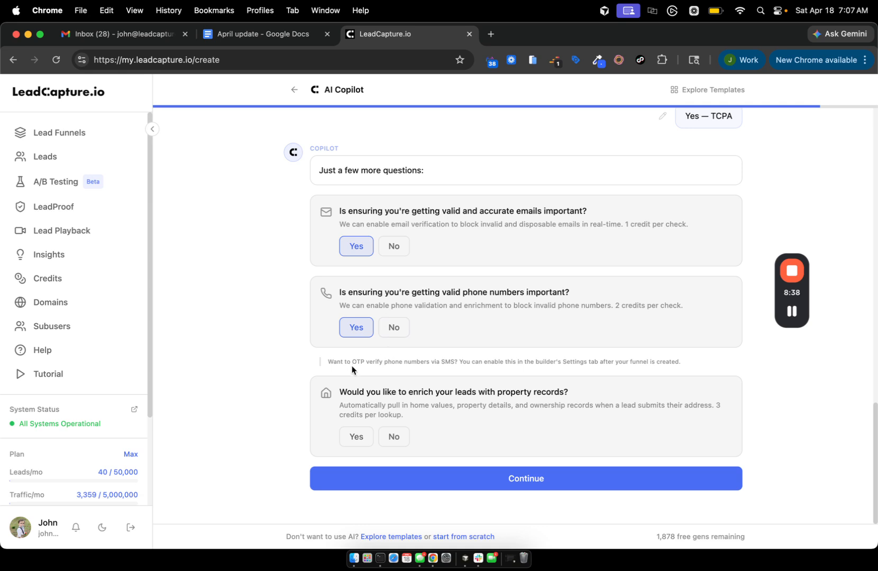
drag(327, 362, 607, 370)
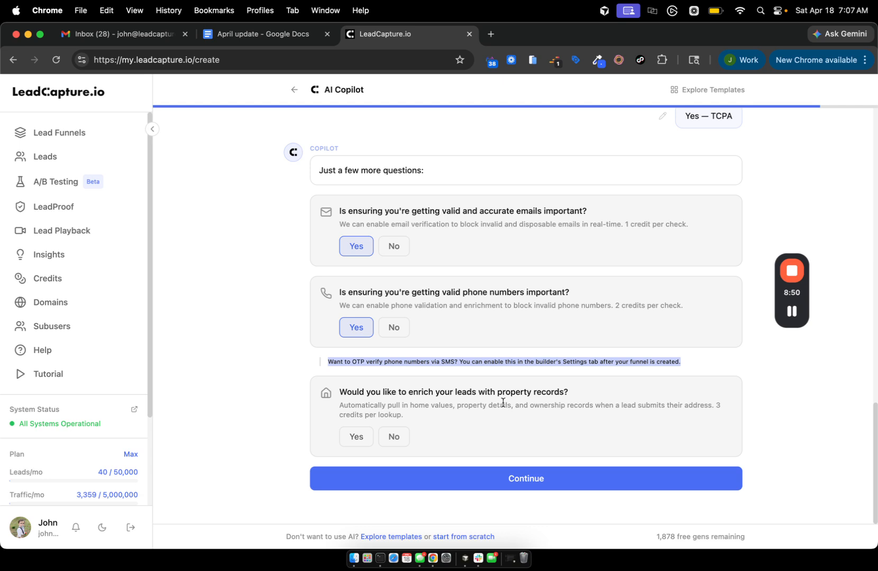
click(357, 437)
click(459, 481)
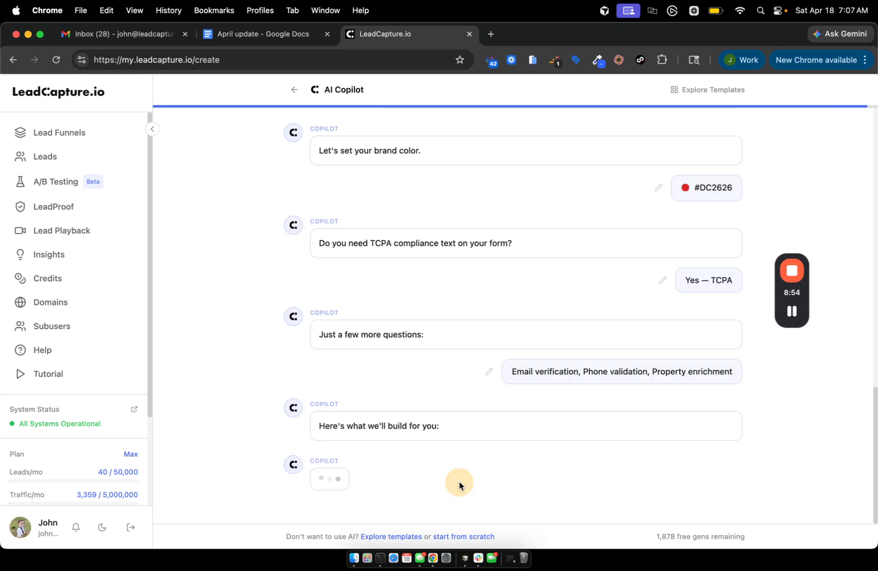
Review the RocketQuote Copilot summary card and generate the mortgage funnel from it.
scroll(436, 270, up, 6)
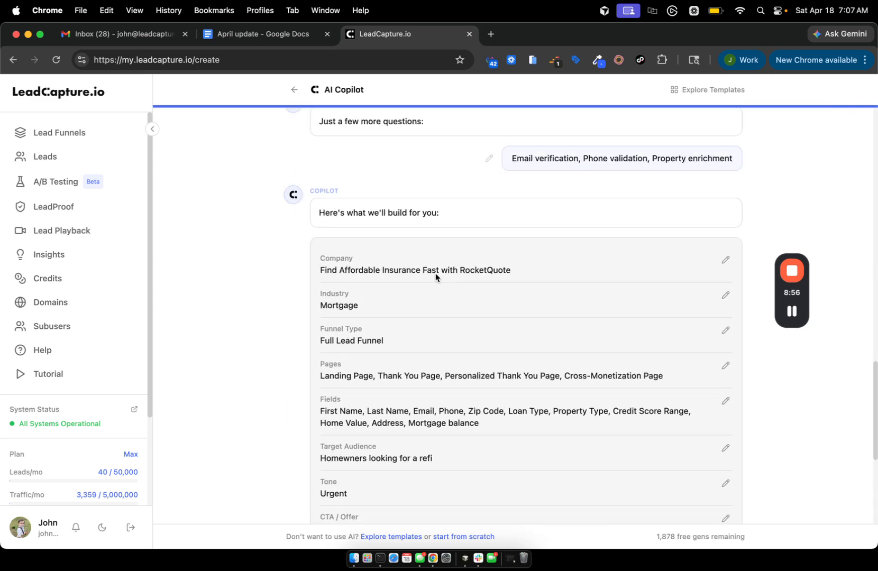
scroll(436, 273, down, 6)
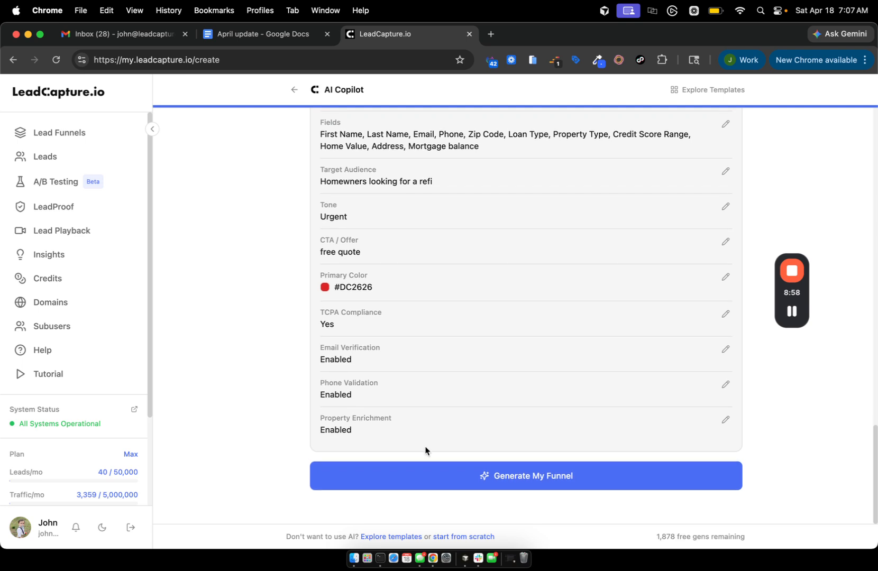
click(423, 481)
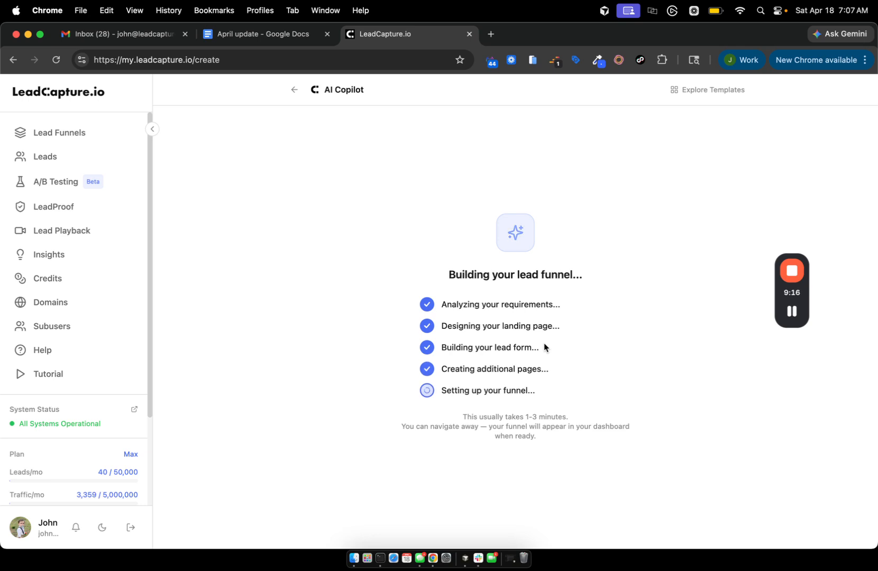
Load leadcapture.io in a new tab and launch the no-signup AI Funnel Builder.
click(491, 34)
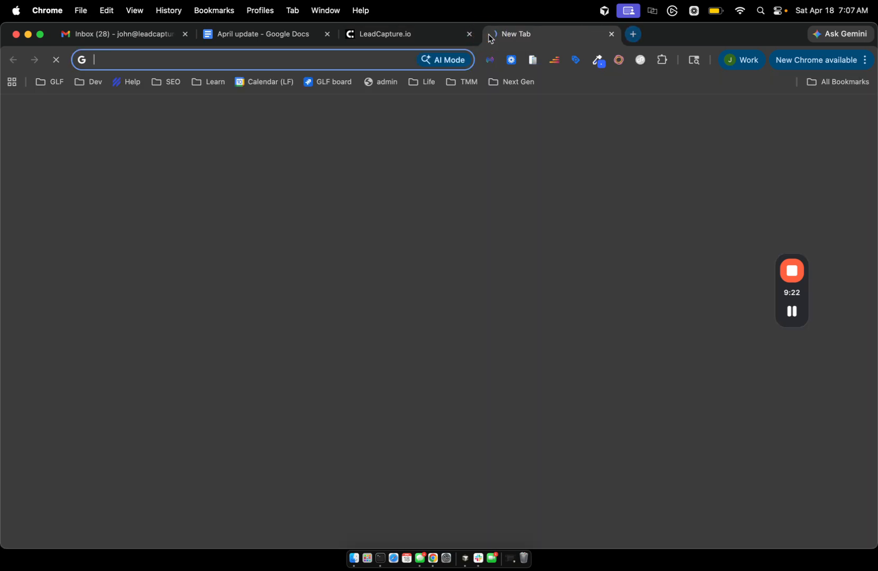
text(lead)
key(Return)
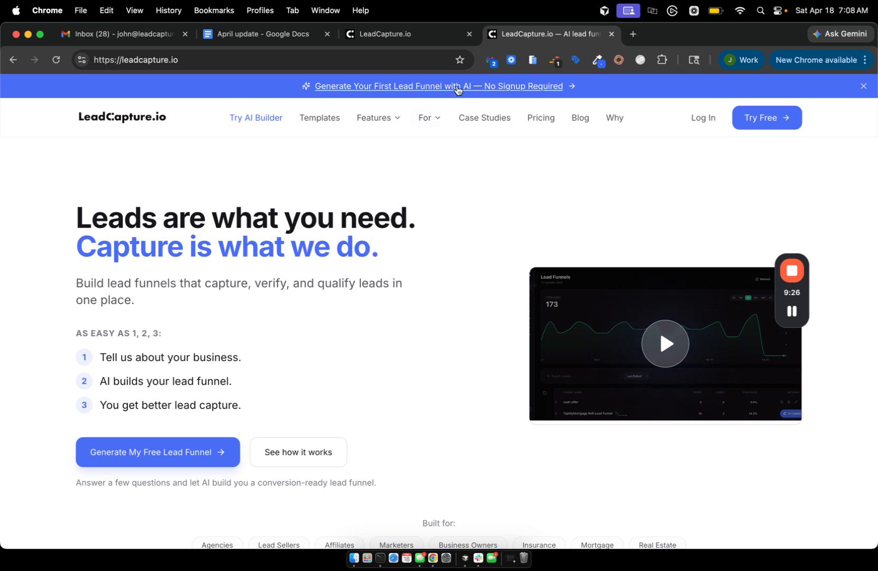
click(408, 89)
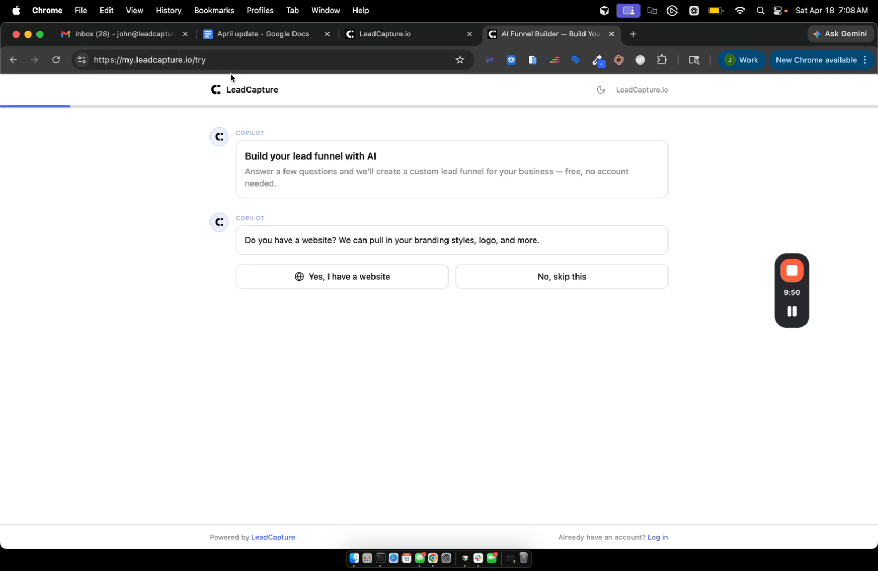
Reopen the AI Funnel Builder from the homepage, then return to the funnel being built.
click(14, 61)
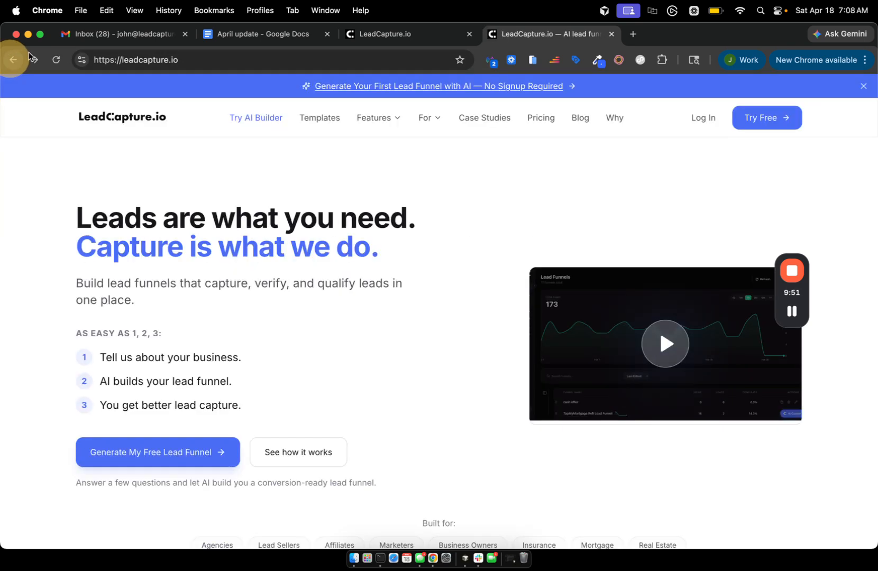
click(370, 83)
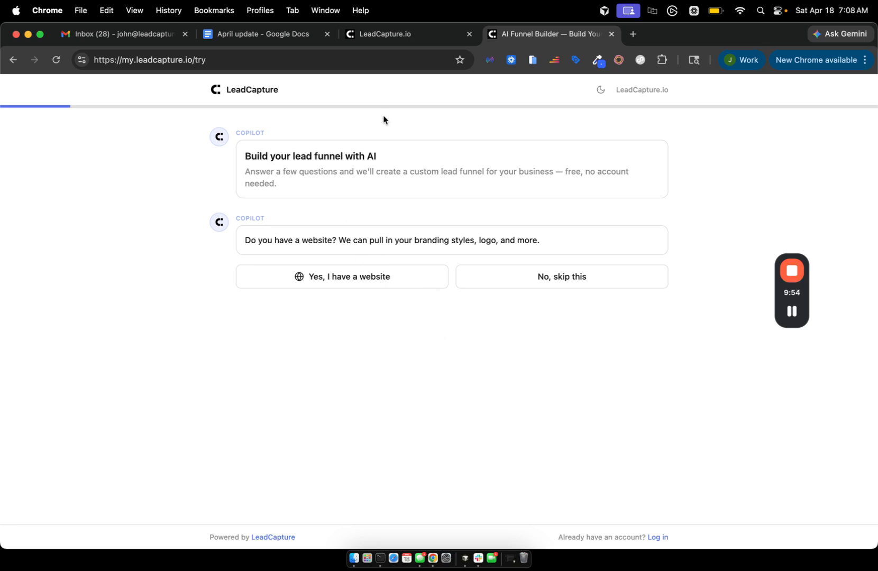
click(382, 38)
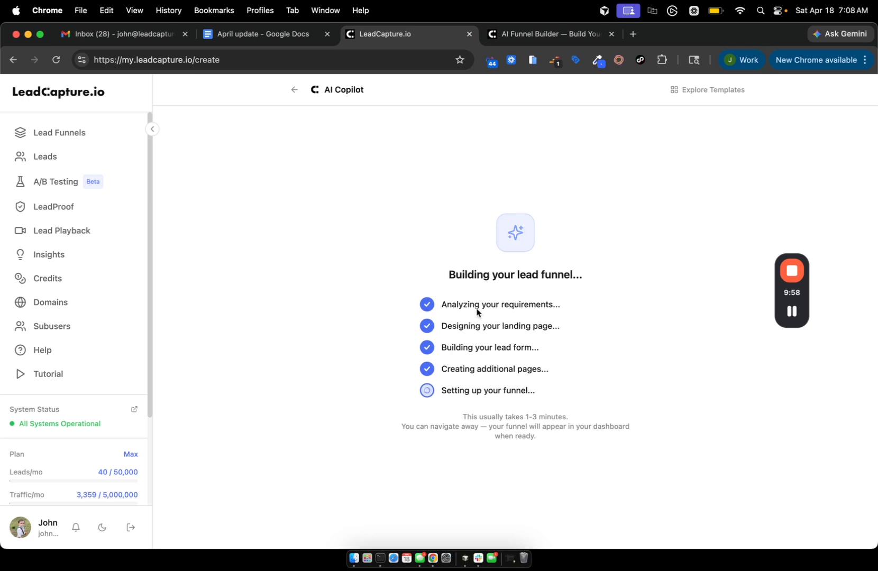
click(240, 38)
scroll(423, 344, down, 2)
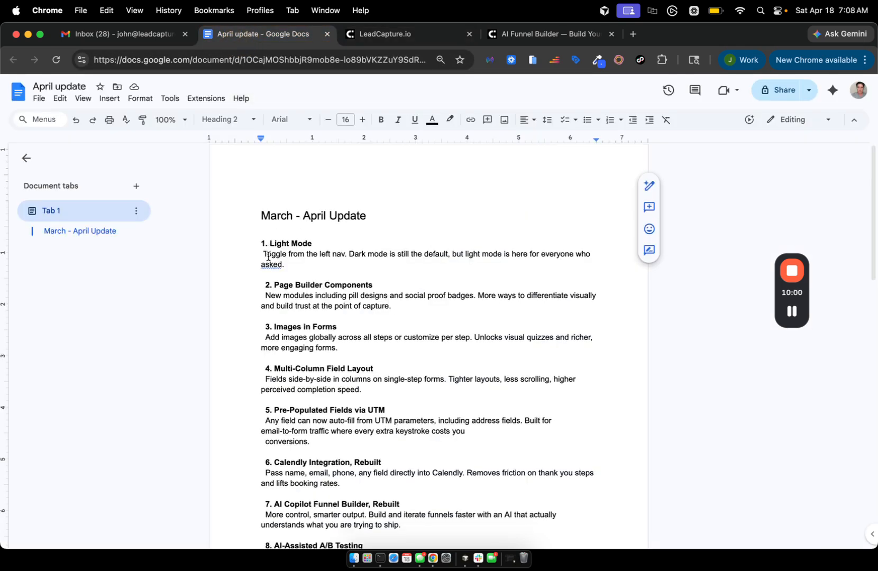
drag(256, 204, 316, 217)
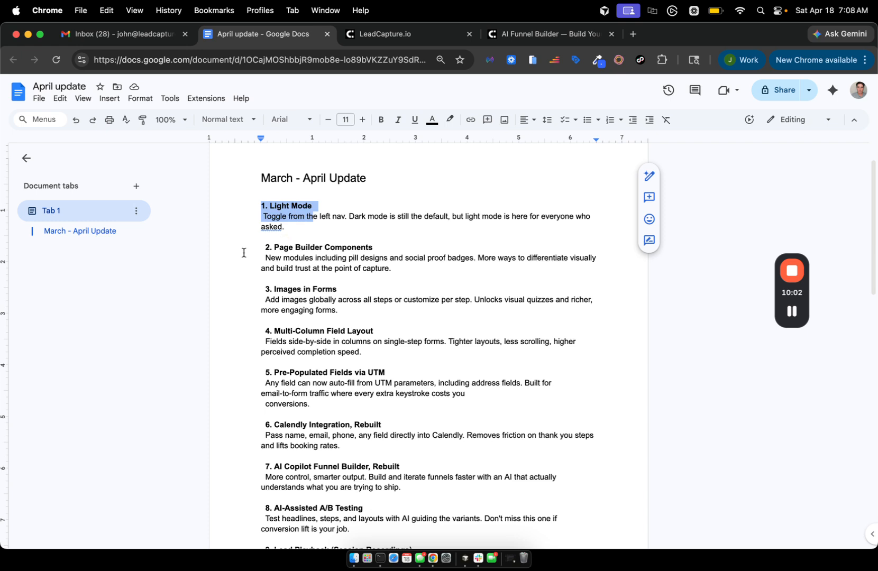
drag(263, 247, 402, 270)
scroll(402, 270, down, 1)
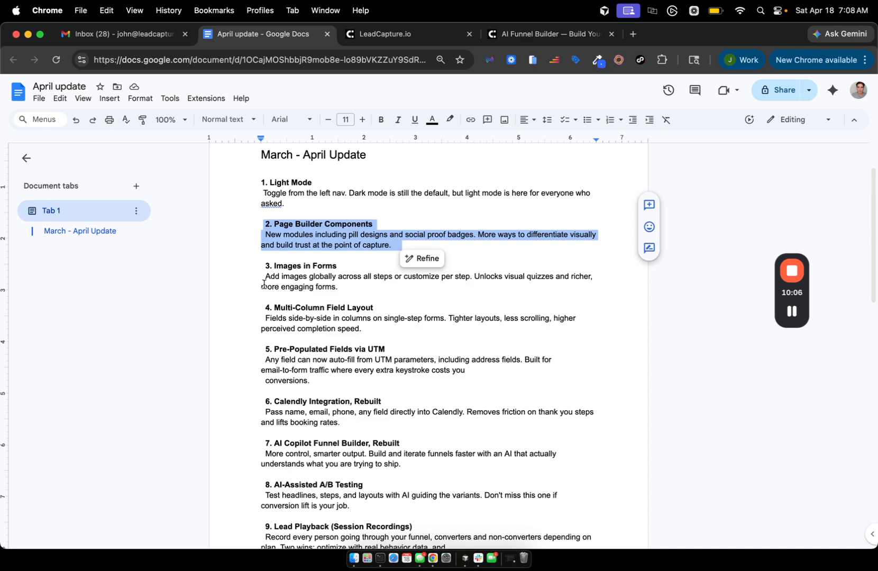
click(256, 271)
drag(256, 271, 355, 289)
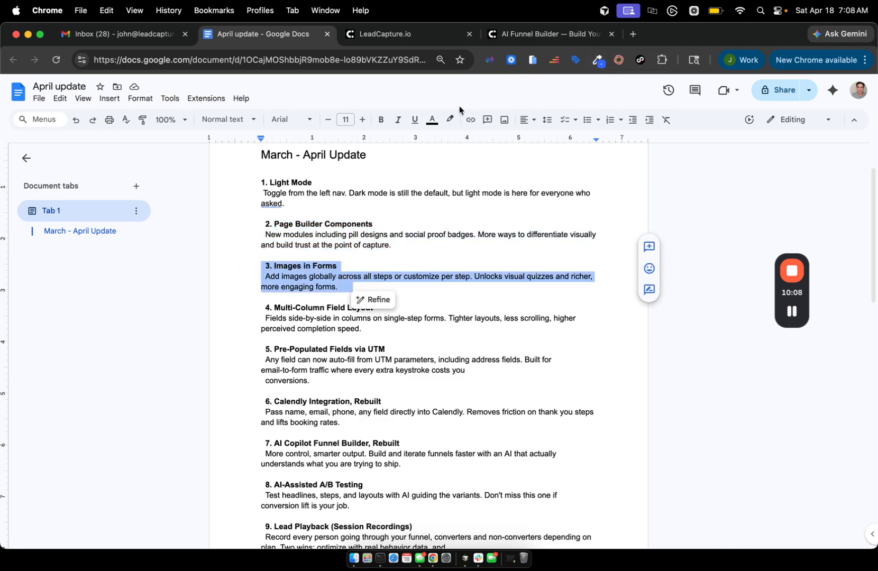
click(513, 34)
click(373, 35)
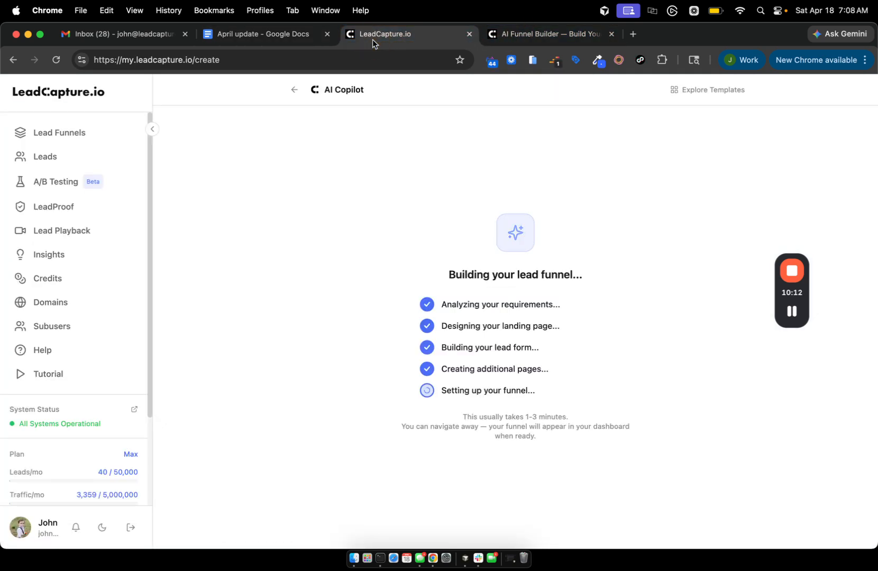
Open the image test funnel from Lead Funnels in the editor and view its live page.
click(60, 133)
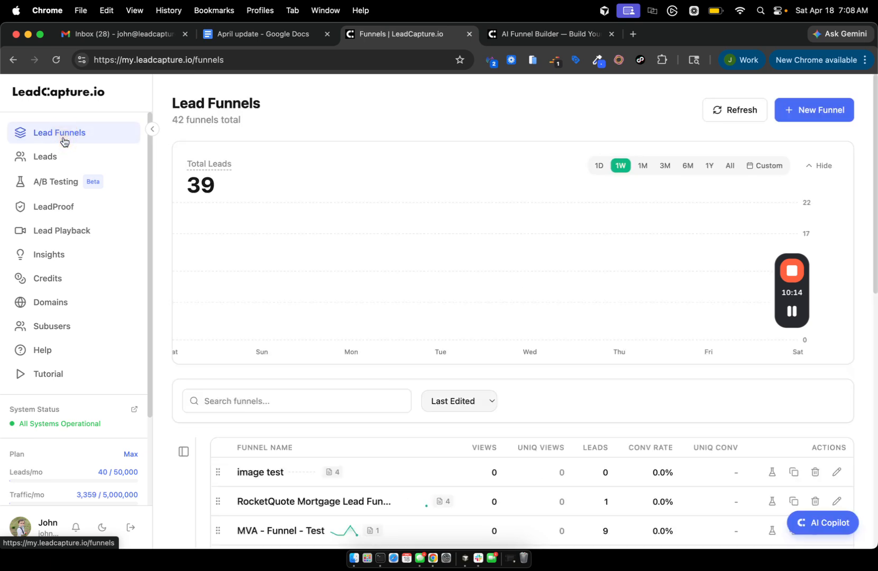
click(254, 473)
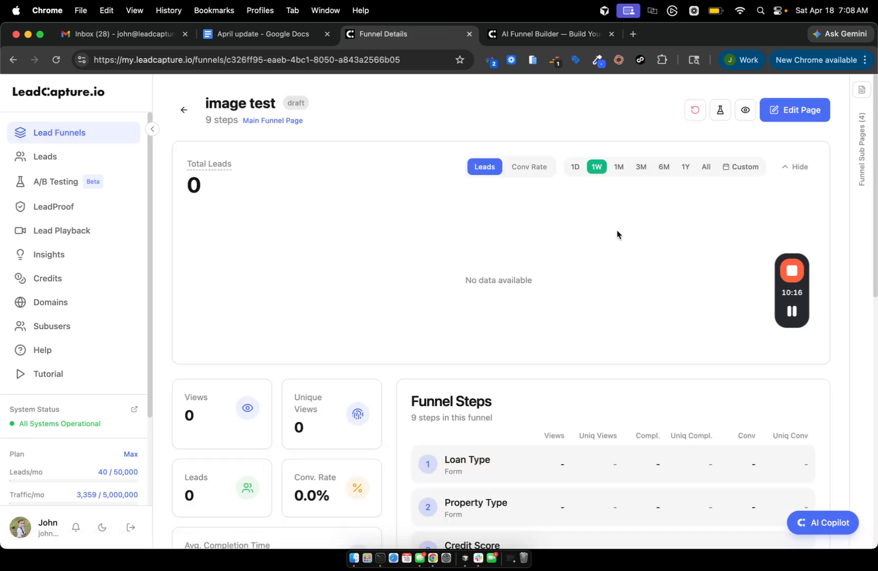
click(815, 118)
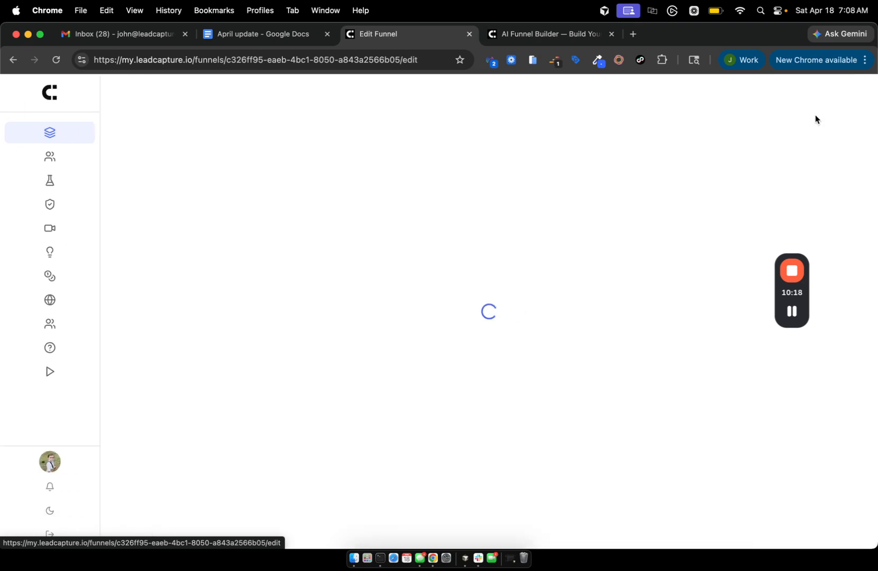
scroll(510, 291, down, 5)
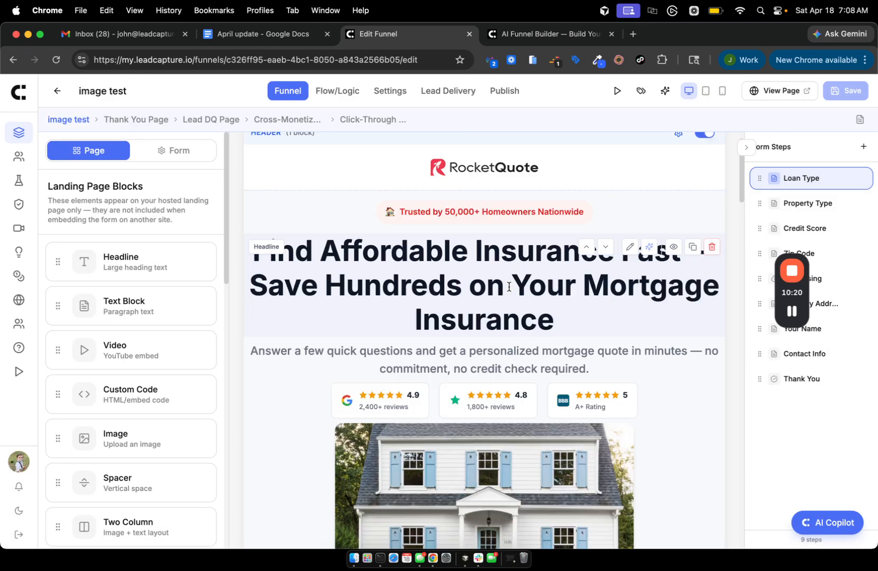
scroll(519, 194, up, 5)
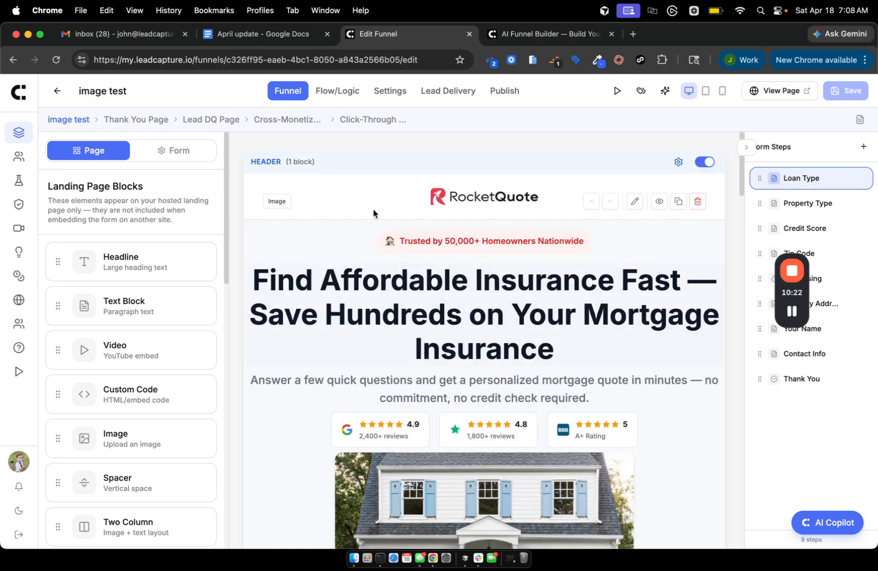
click(773, 91)
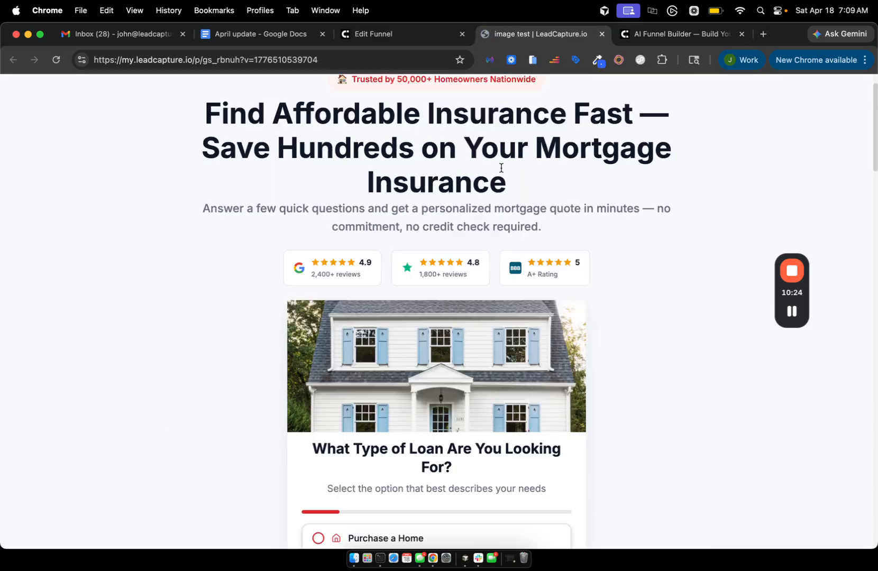
In the funnel editor, open the Loan Type form step's settings.
scroll(501, 168, down, 7)
scroll(501, 168, up, 5)
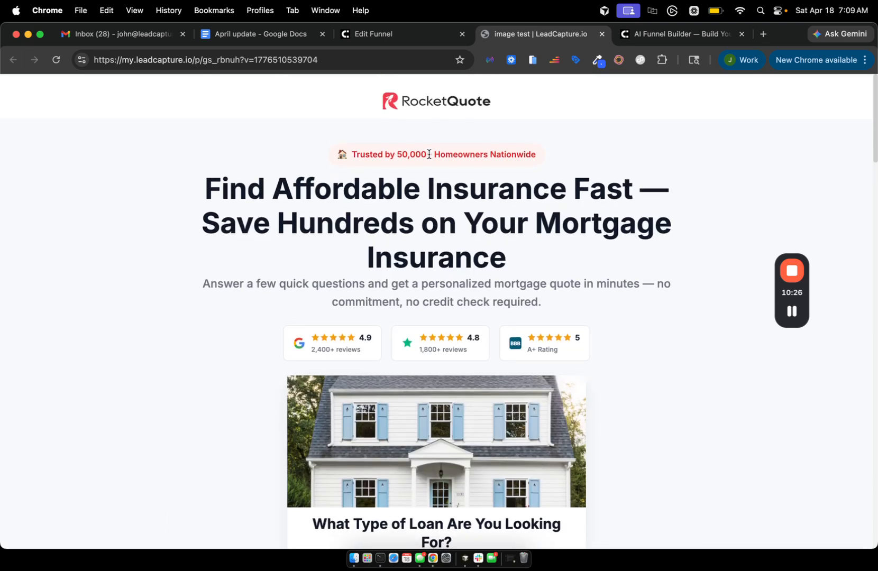
click(377, 34)
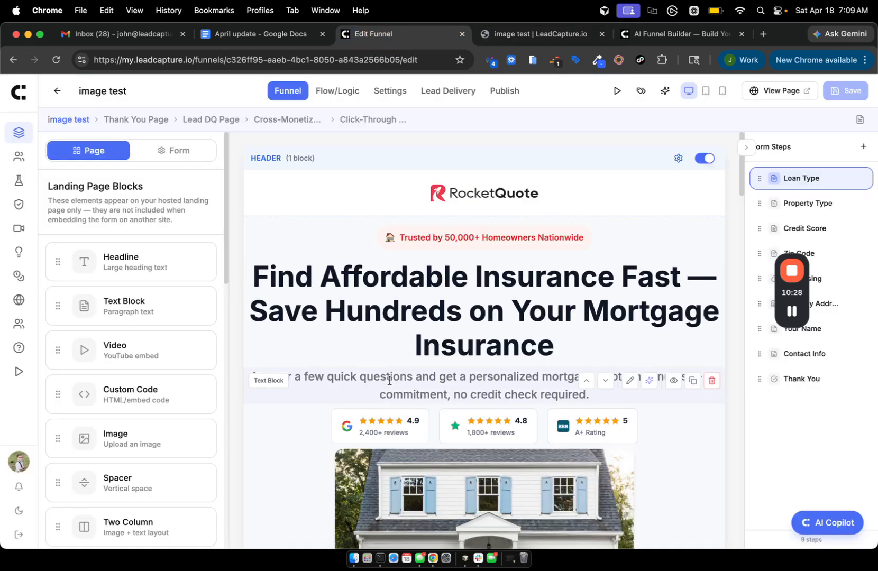
scroll(296, 386, down, 1)
scroll(106, 359, down, 1)
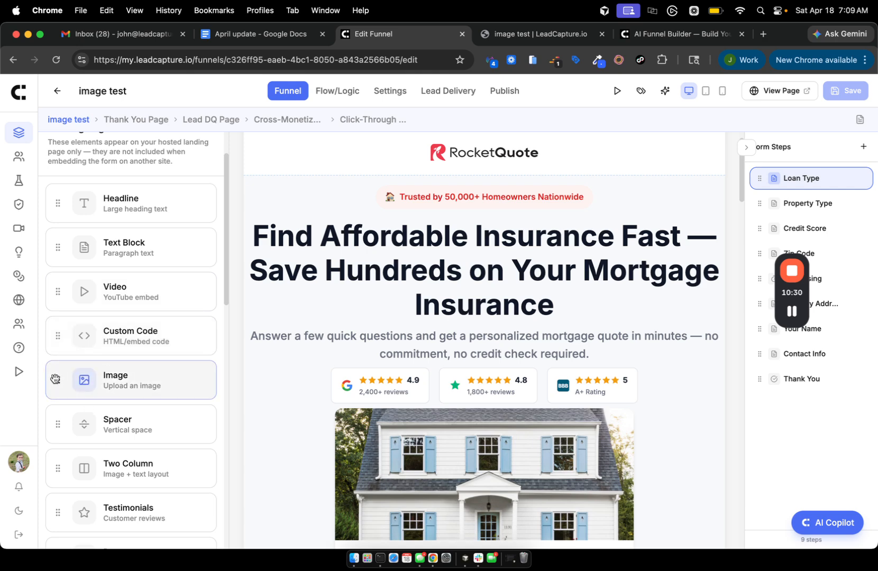
mouse_move(55, 380)
mouse_down()
mouse_move(413, 280)
mouse_move(457, 343)
mouse_move(453, 333)
mouse_move(102, 370)
mouse_move(70, 382)
mouse_up()
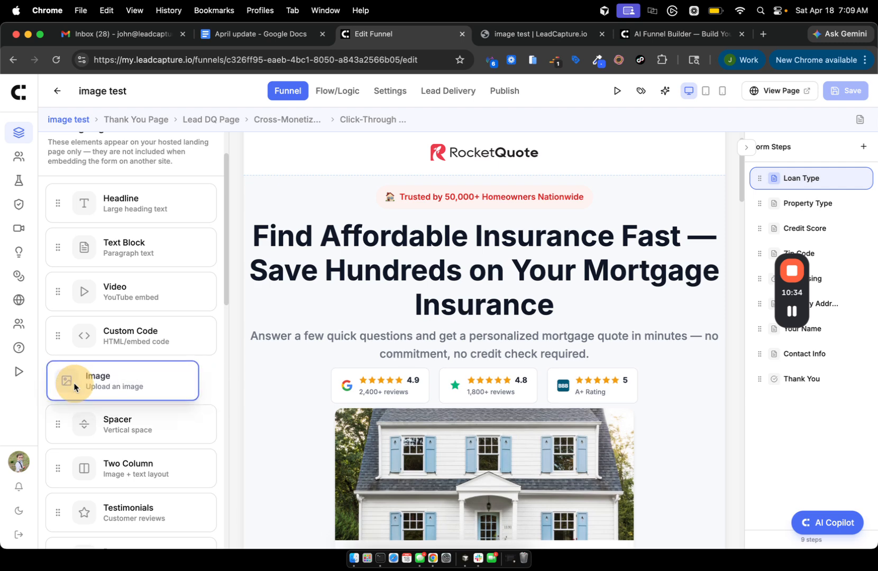
scroll(319, 372, down, 3)
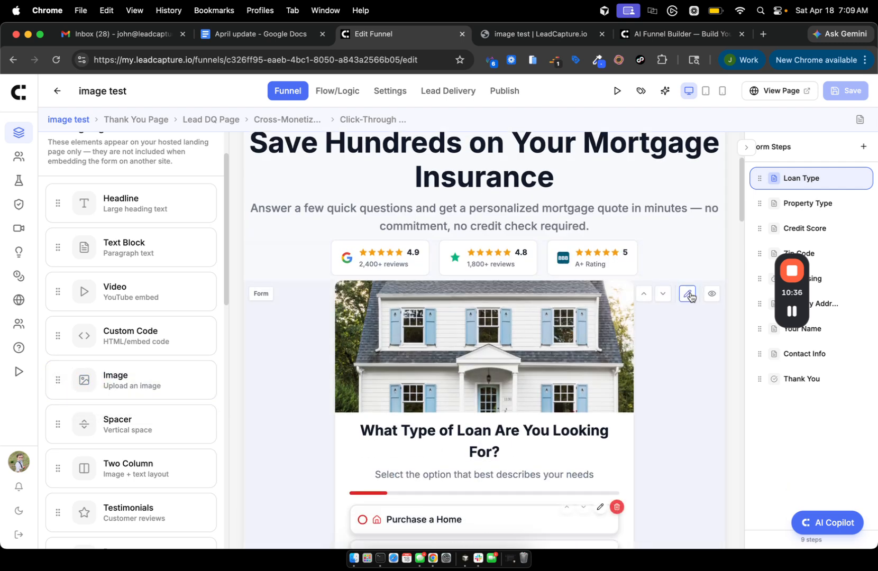
click(688, 294)
scroll(462, 302, down, 2)
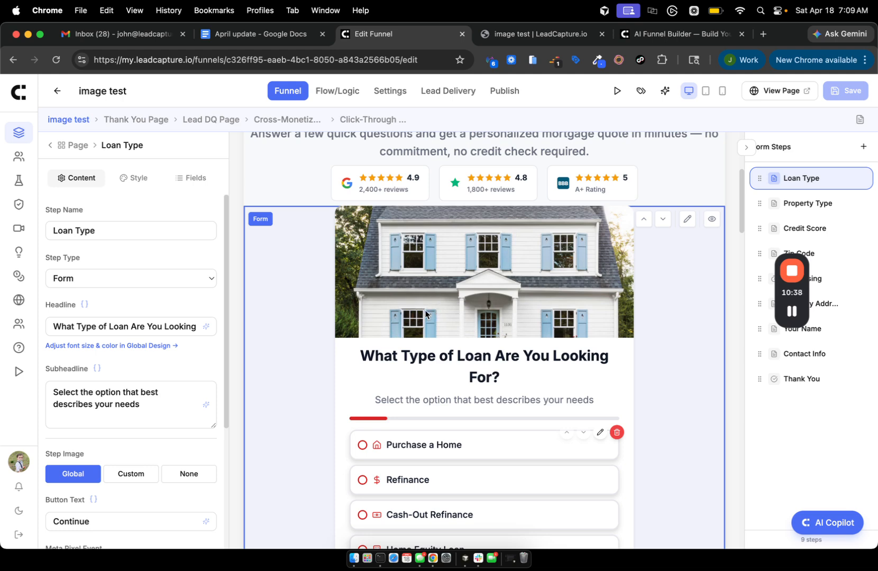
On the live page, answer Purchase a Home and a property type, then return to the editor.
click(505, 32)
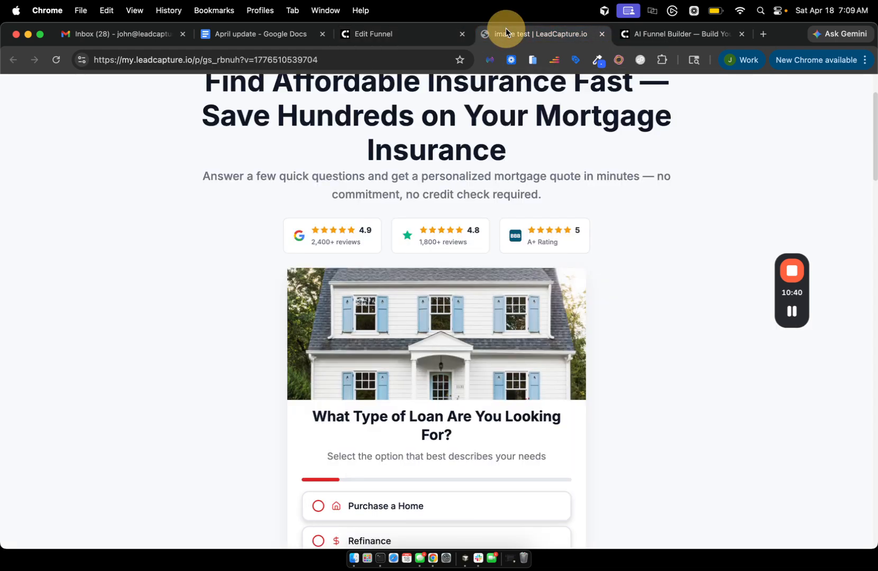
scroll(485, 339, down, 3)
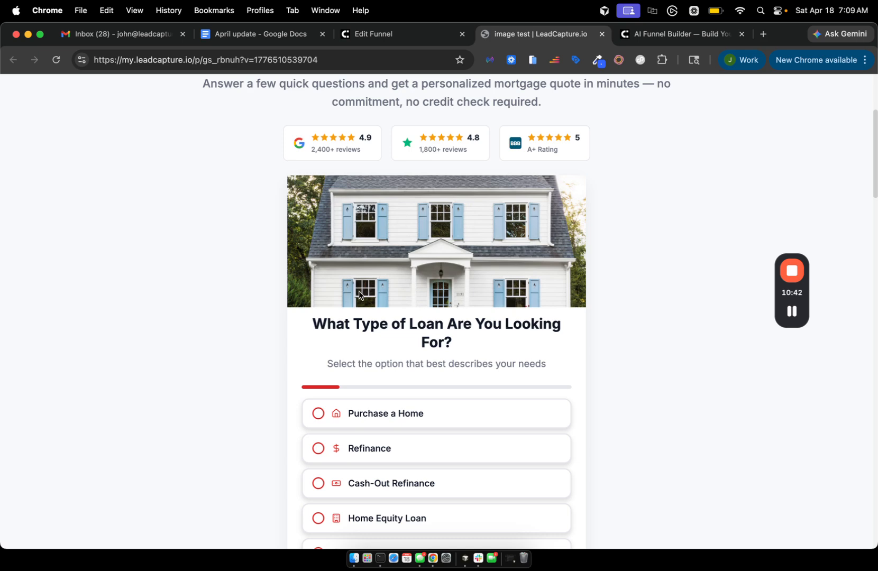
click(383, 410)
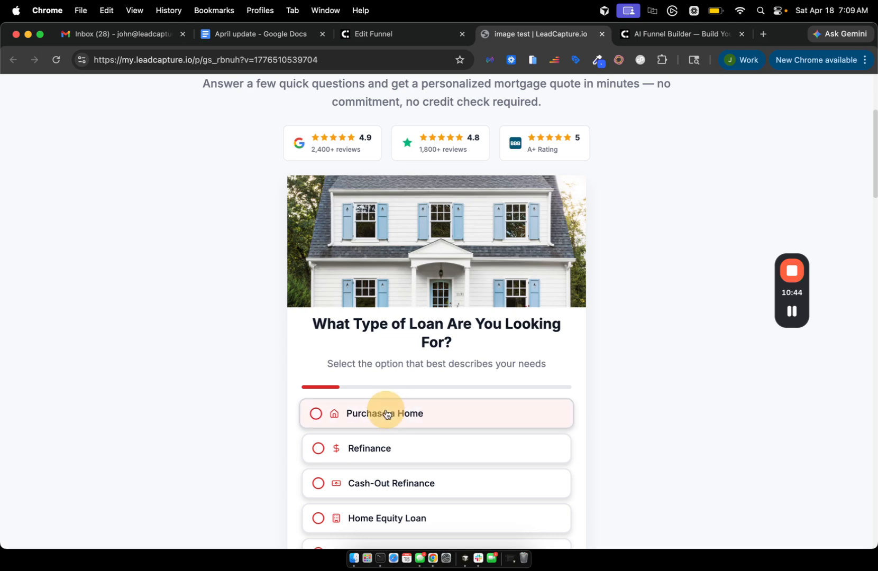
click(353, 396)
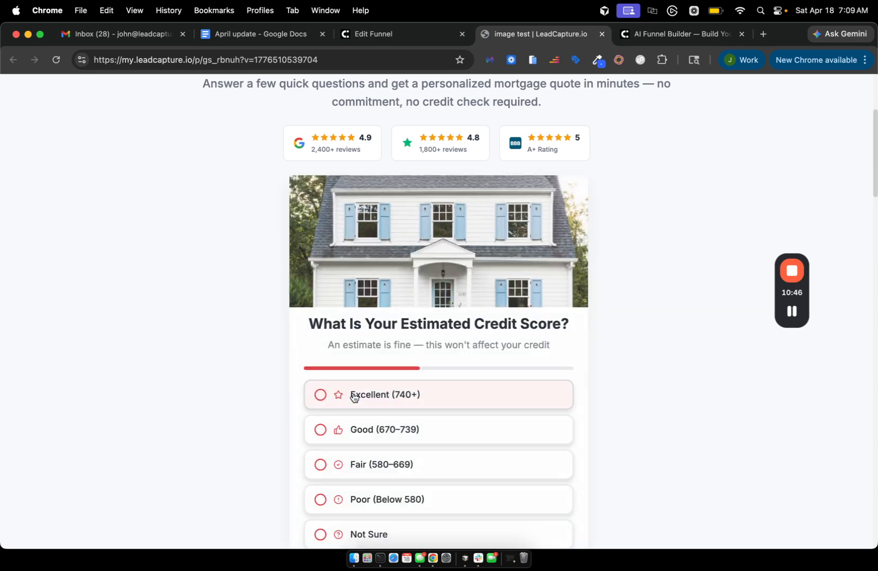
click(389, 36)
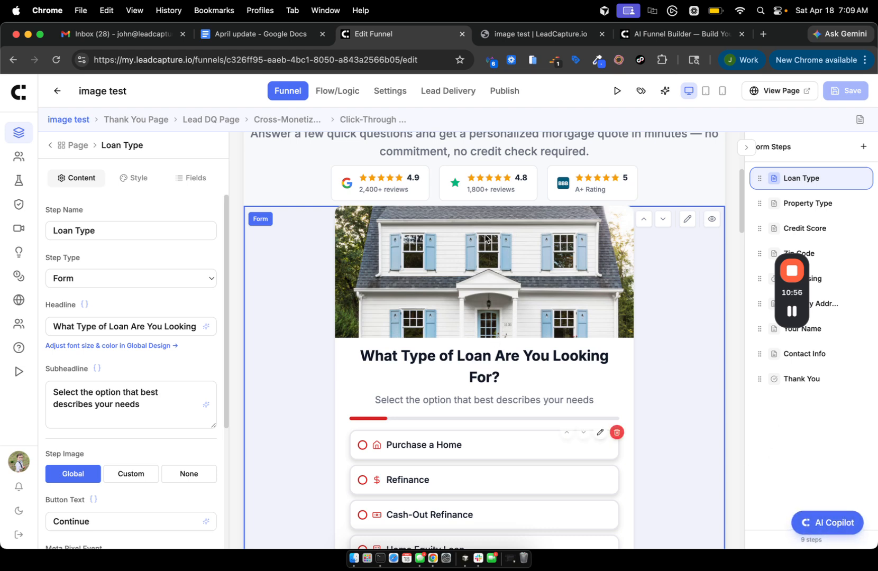
Open the form design settings and preview the Property Type, Credit Score and Loan Type steps.
click(48, 146)
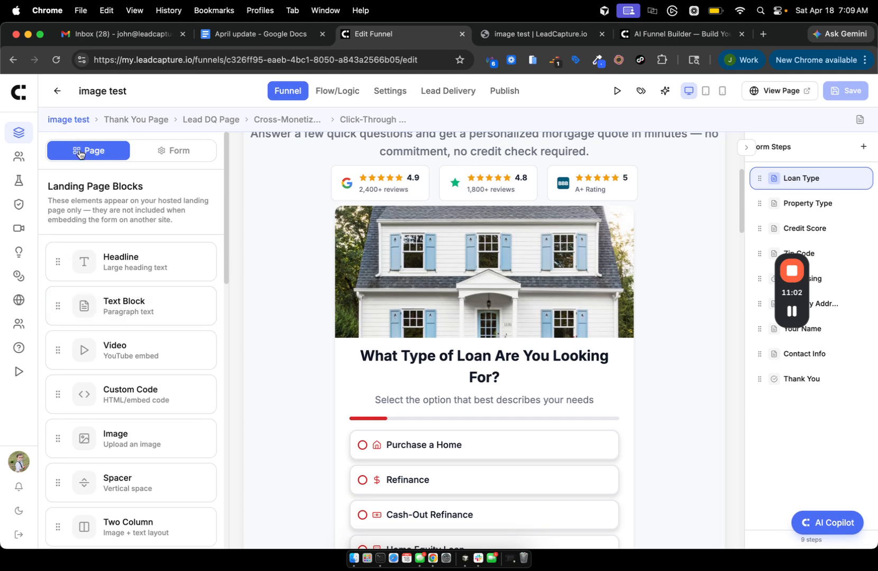
click(162, 158)
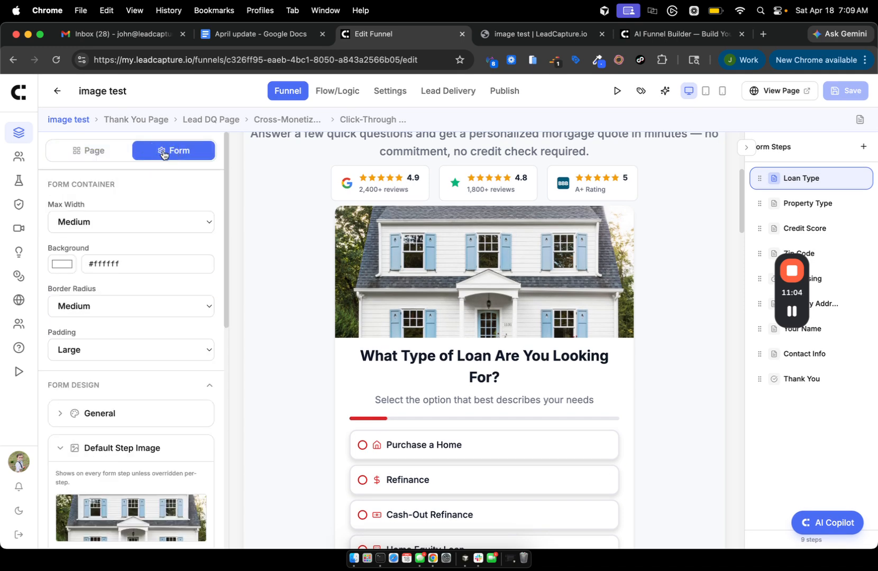
scroll(137, 271, down, 1)
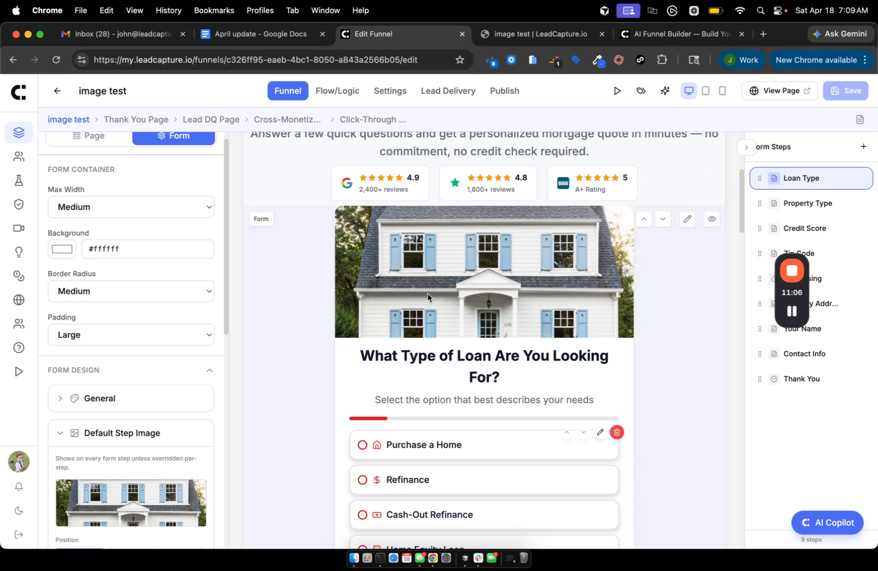
scroll(135, 419, down, 1)
click(811, 205)
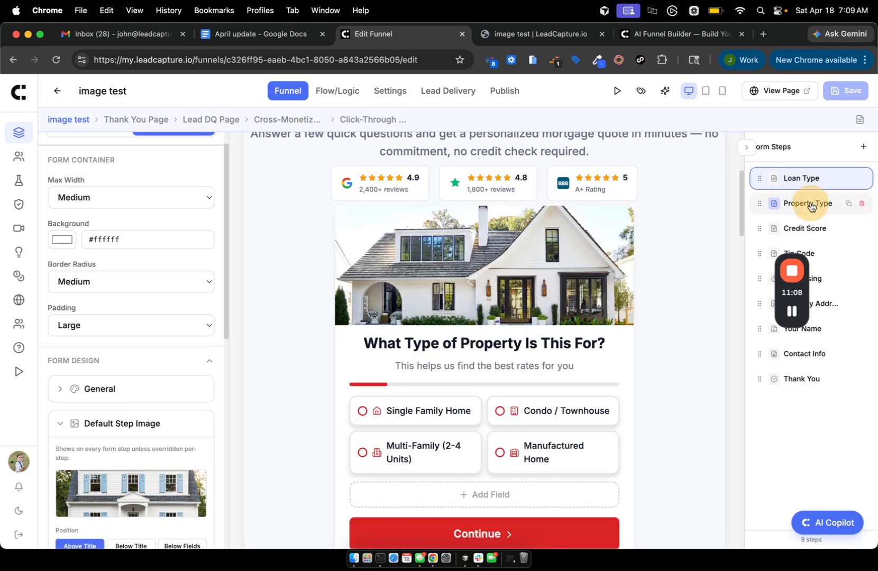
click(809, 226)
click(767, 179)
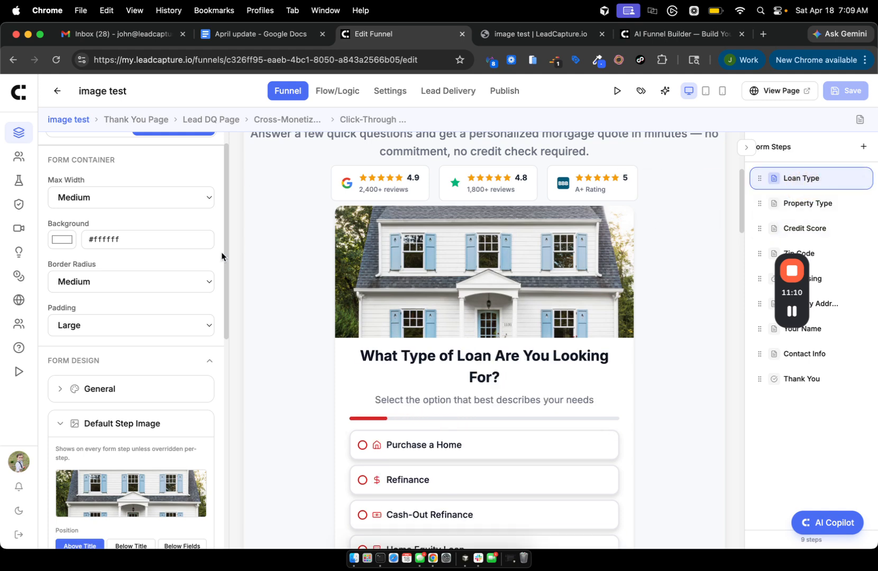
scroll(221, 255, up, 2)
click(88, 151)
click(179, 152)
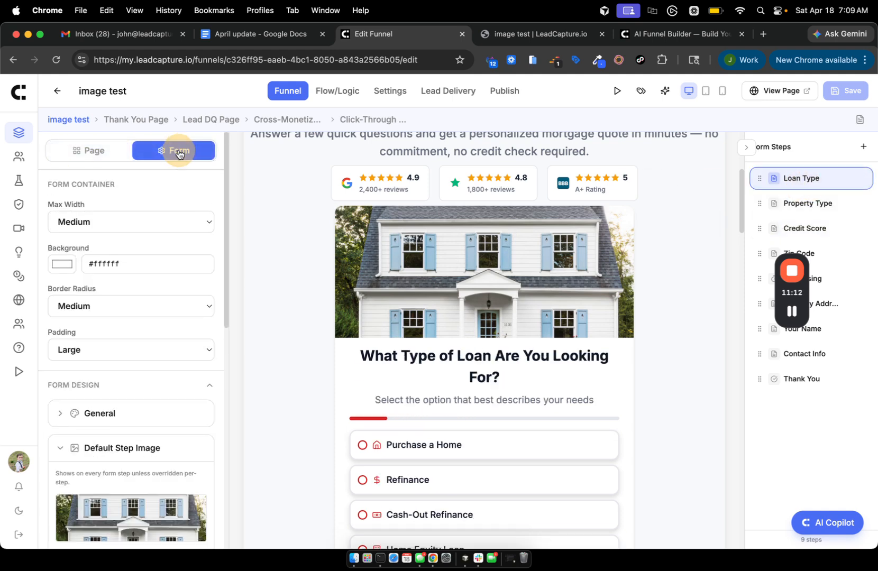
Try a circular default step image with roughly 97px maximum height.
scroll(136, 342, down, 10)
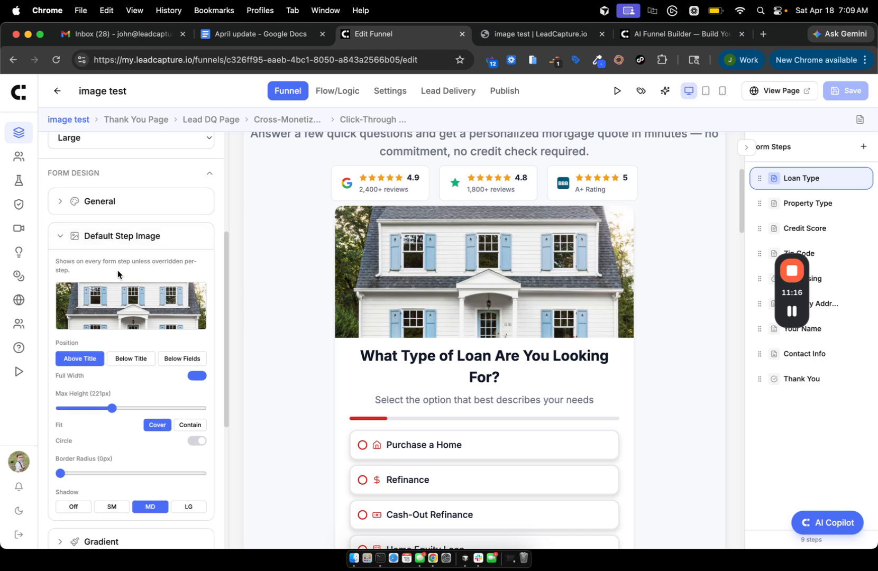
scroll(117, 270, down, 4)
scroll(117, 270, up, 2)
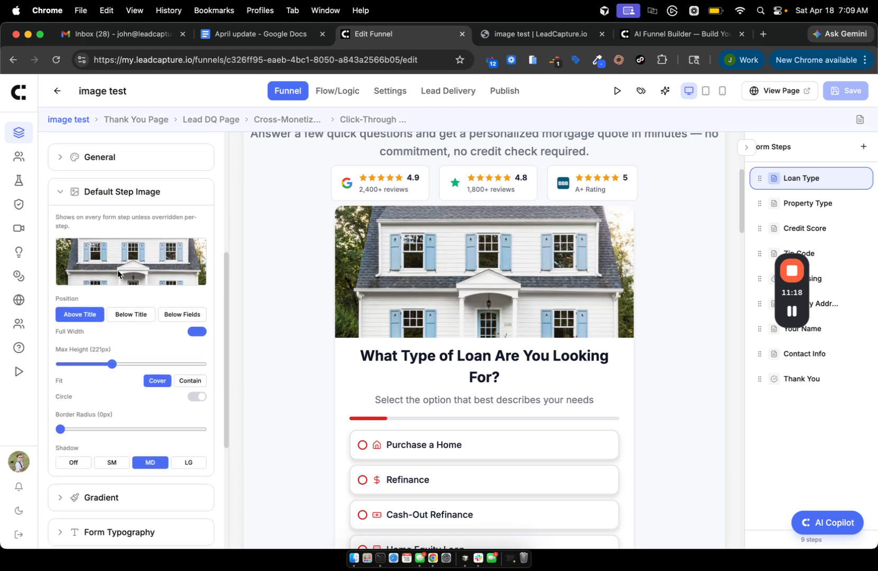
scroll(117, 270, down, 4)
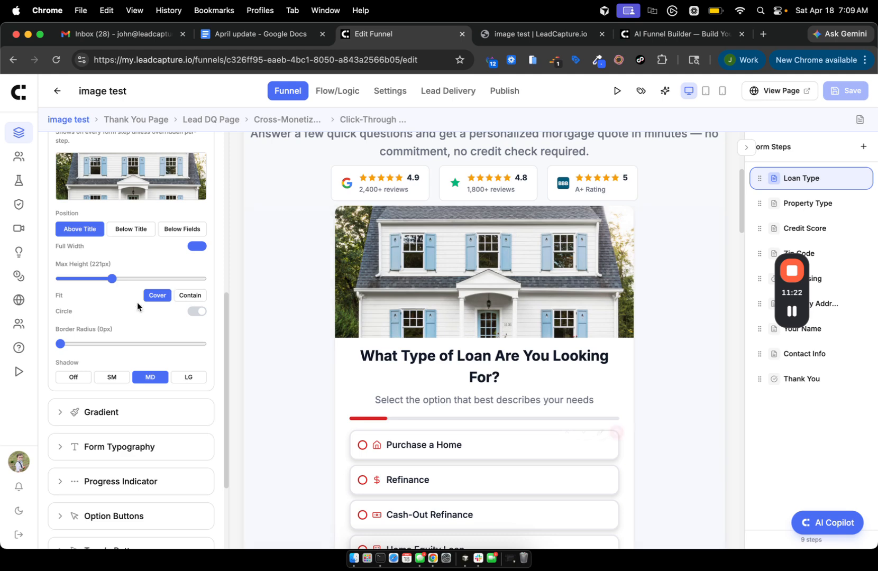
scroll(137, 302, down, 1)
click(196, 290)
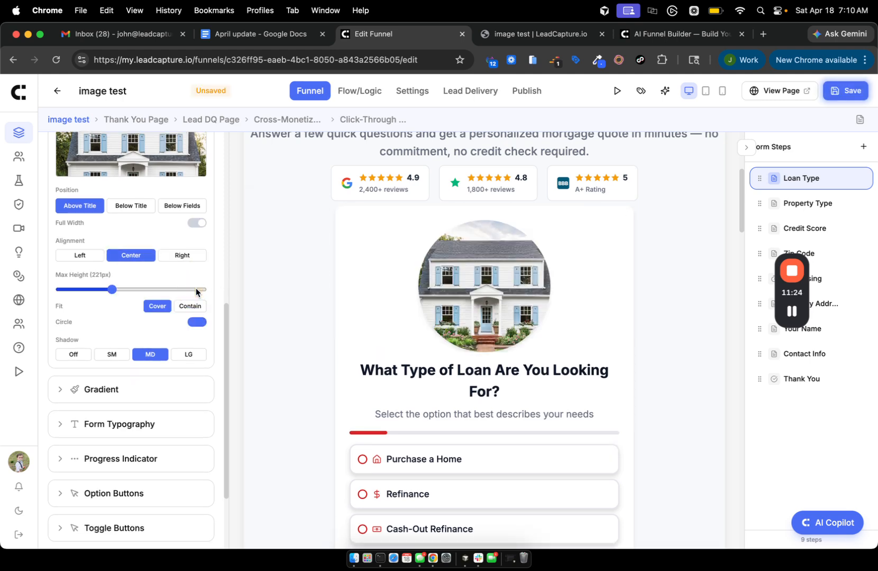
drag(110, 291, 72, 289)
Switch the image back to a full-width rectangle at 153px max height and preview Property Type.
click(197, 322)
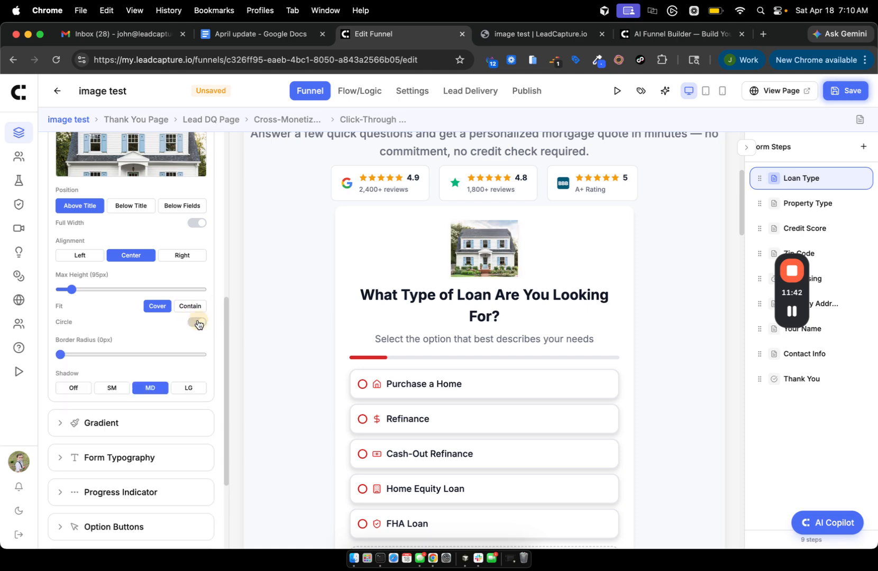
click(197, 223)
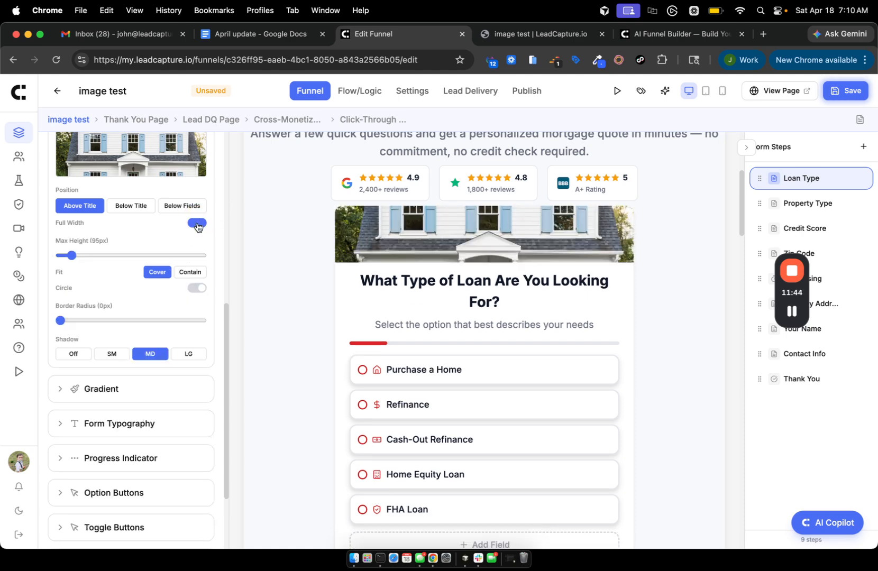
drag(72, 256, 90, 255)
click(818, 207)
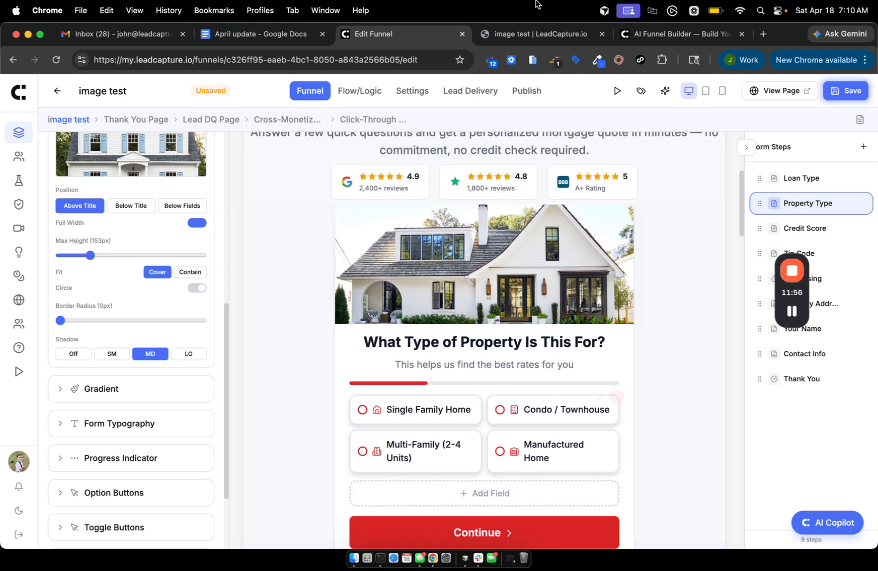
Glance at the AI Funnel Builder and image test live page tabs, then return to the editor.
click(664, 33)
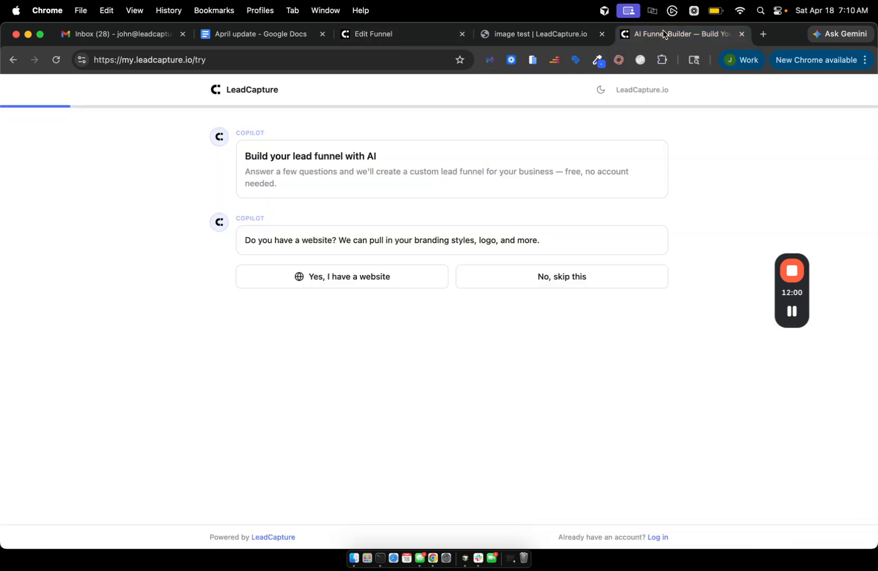
click(540, 32)
click(382, 33)
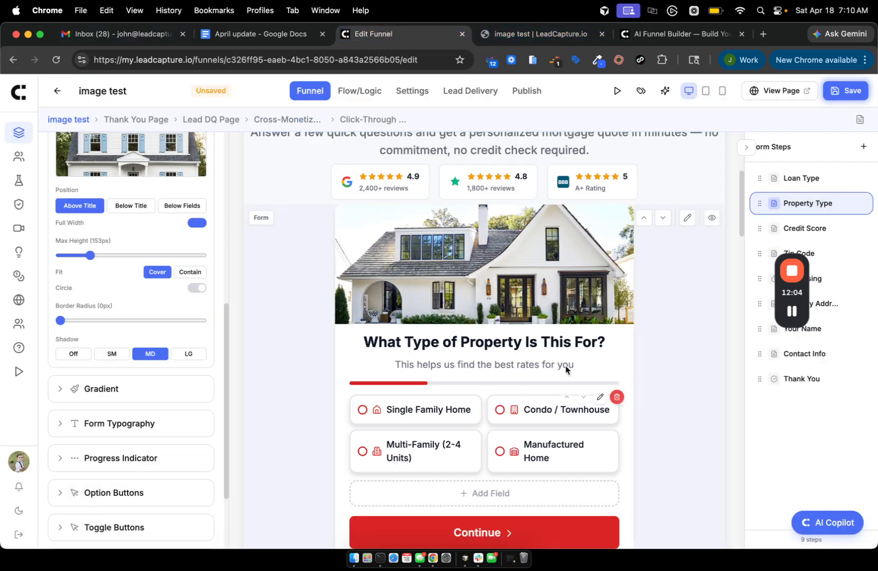
click(792, 311)
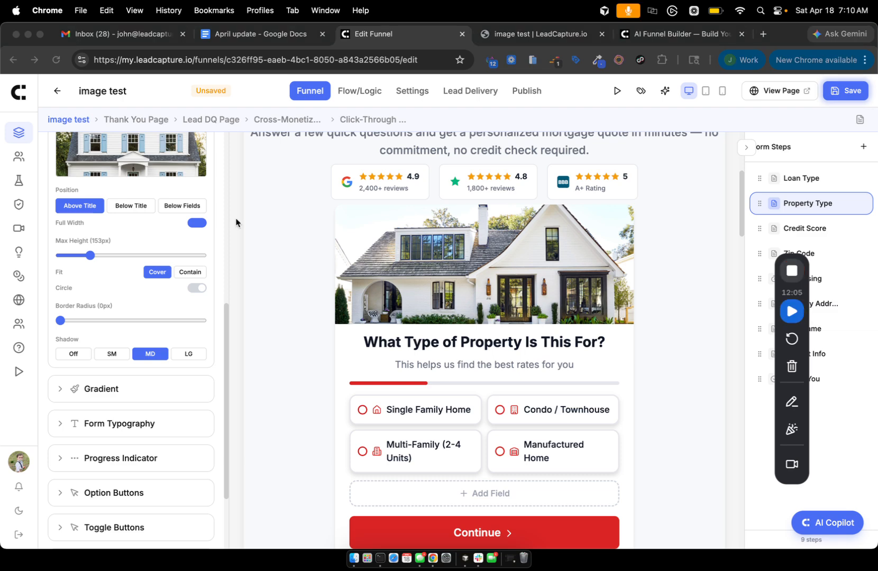
Open the RocketQuote Mortgage Refinance Lead Funnel's details page from the funnels list.
click(18, 93)
scroll(237, 369, down, 2)
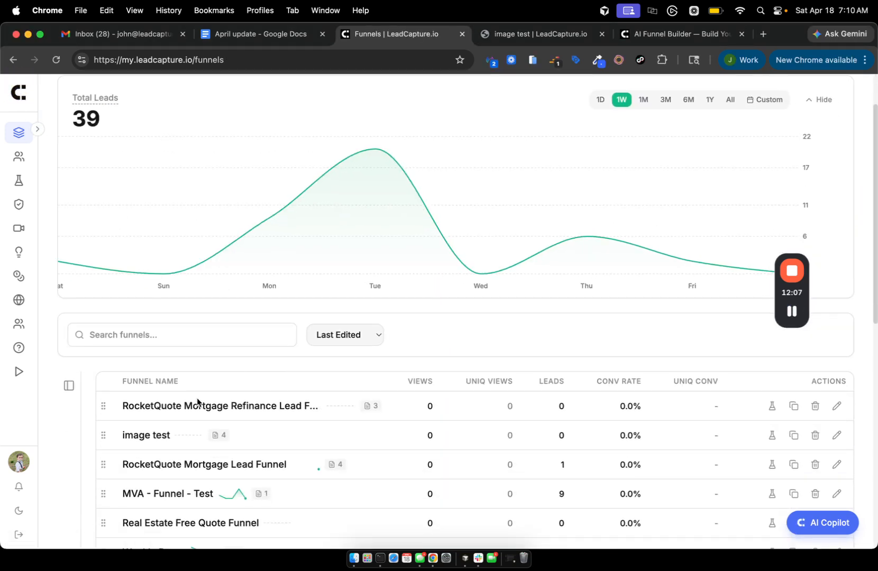
click(152, 406)
scroll(468, 333, down, 3)
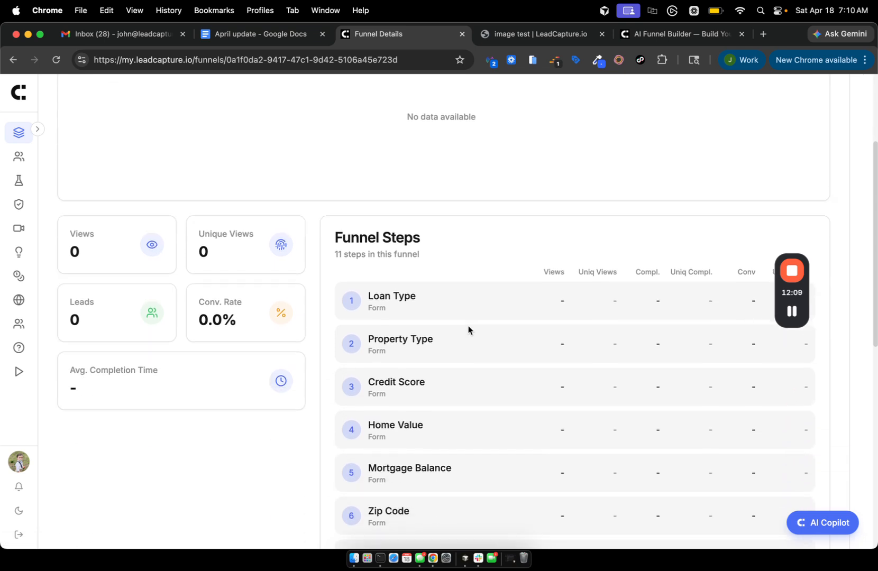
scroll(469, 329, up, 3)
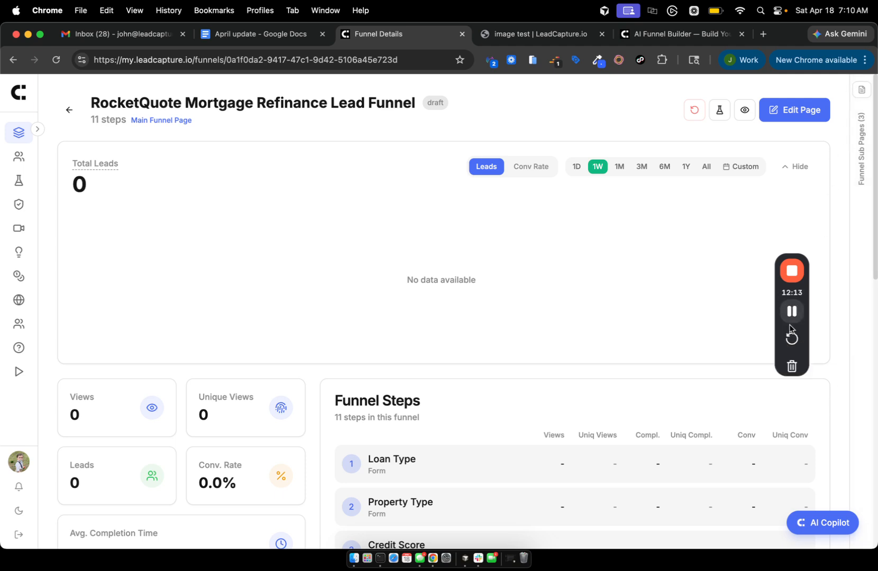
click(792, 400)
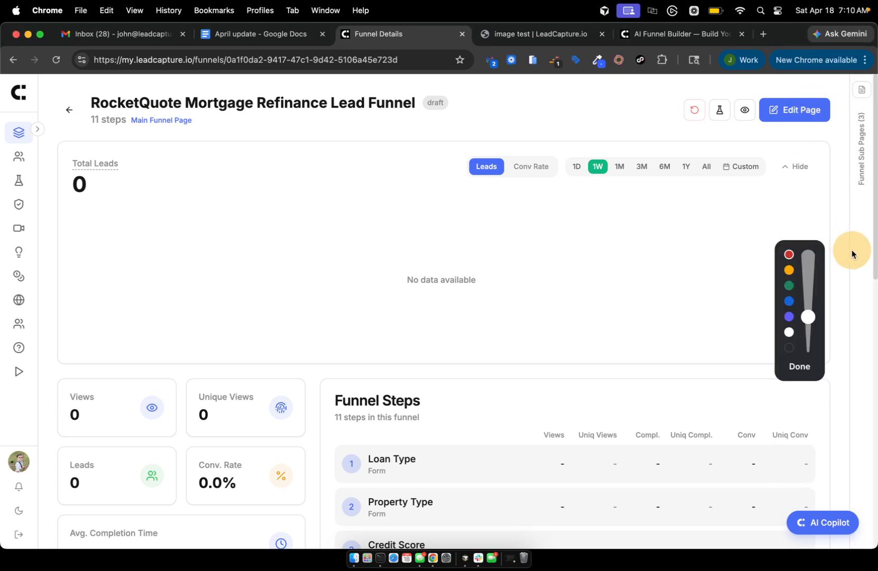
drag(802, 88, 853, 251)
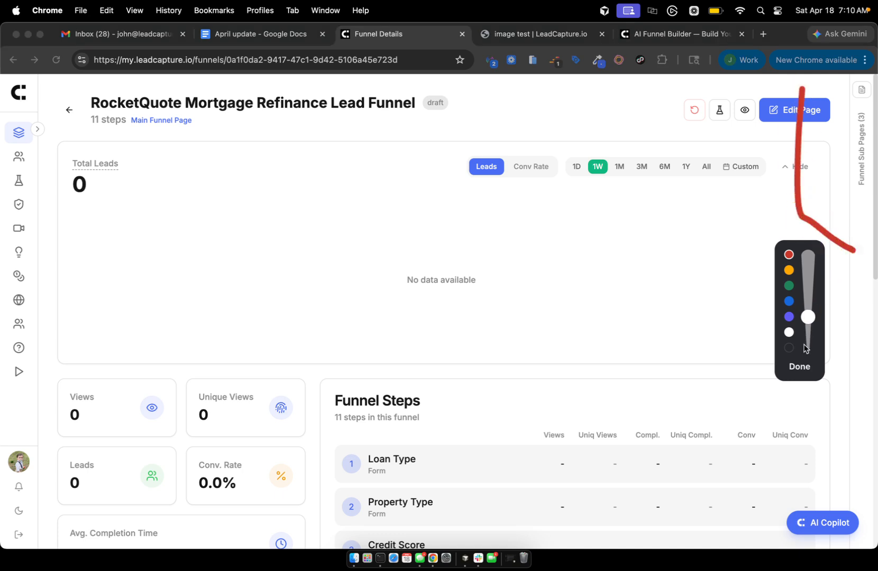
click(798, 366)
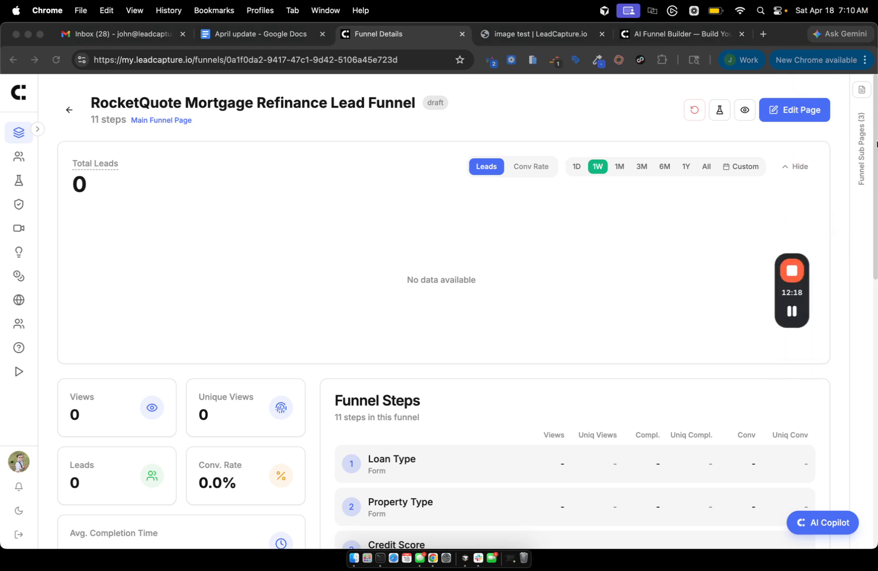
Expand the Funnel Sub Pages panel, review its steps, and collapse it again.
click(860, 91)
scroll(714, 221, down, 3)
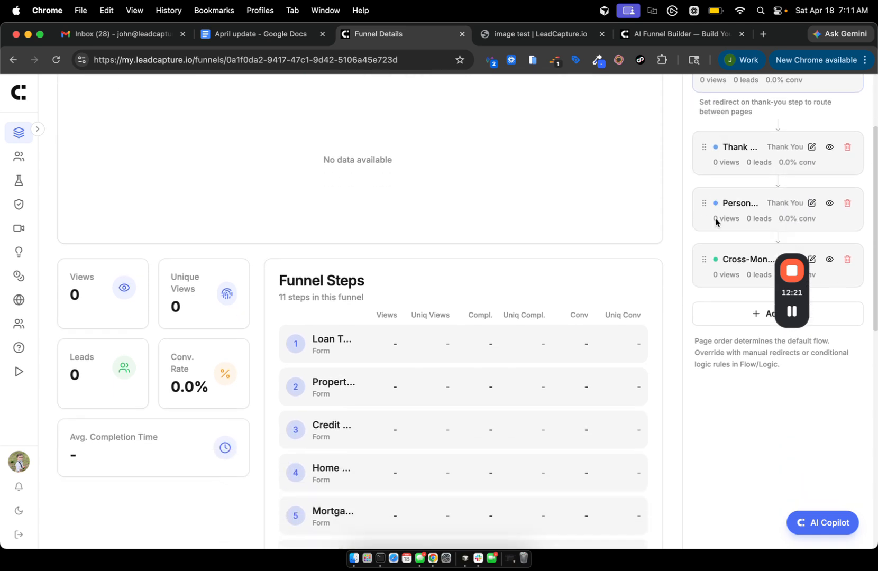
scroll(716, 138, up, 3)
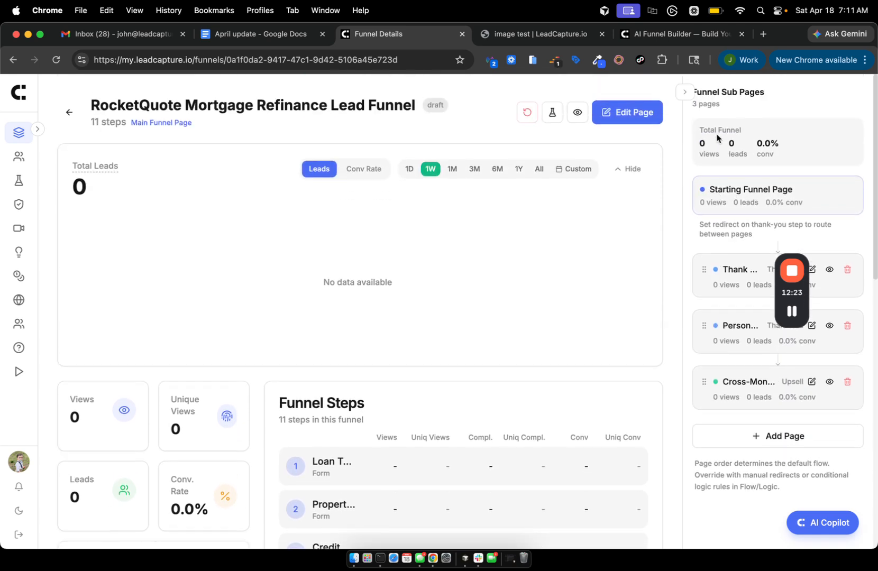
scroll(716, 134, down, 1)
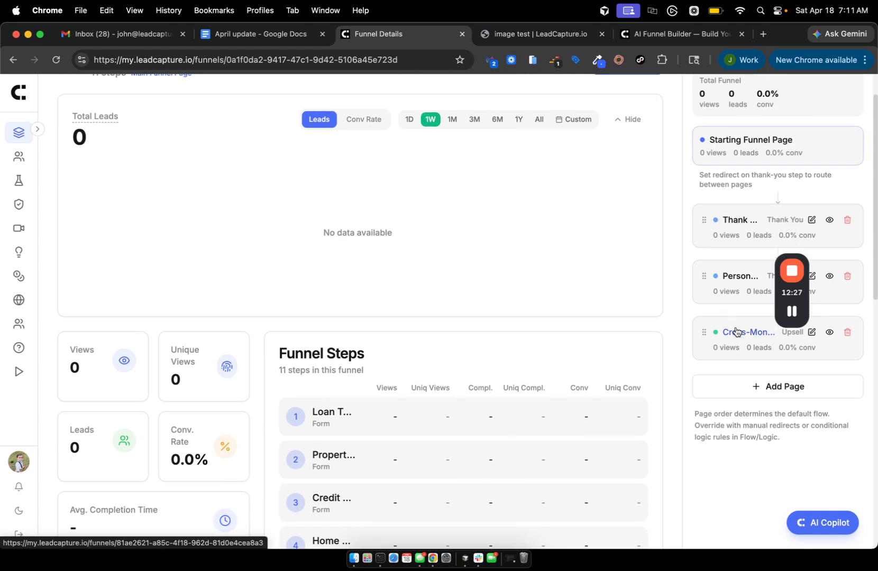
scroll(729, 330, up, 2)
click(686, 93)
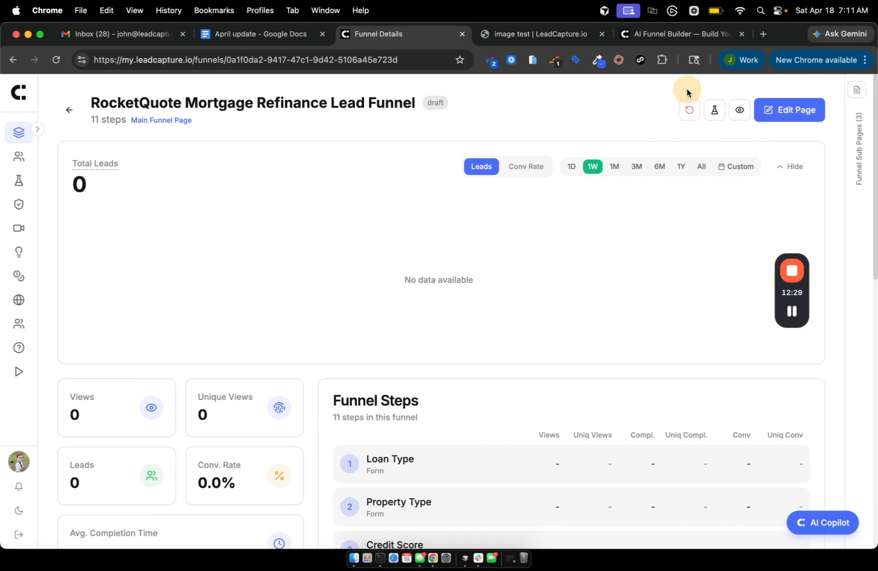
Open the refinance funnel in the editor and view its live landing page in a new tab.
click(800, 110)
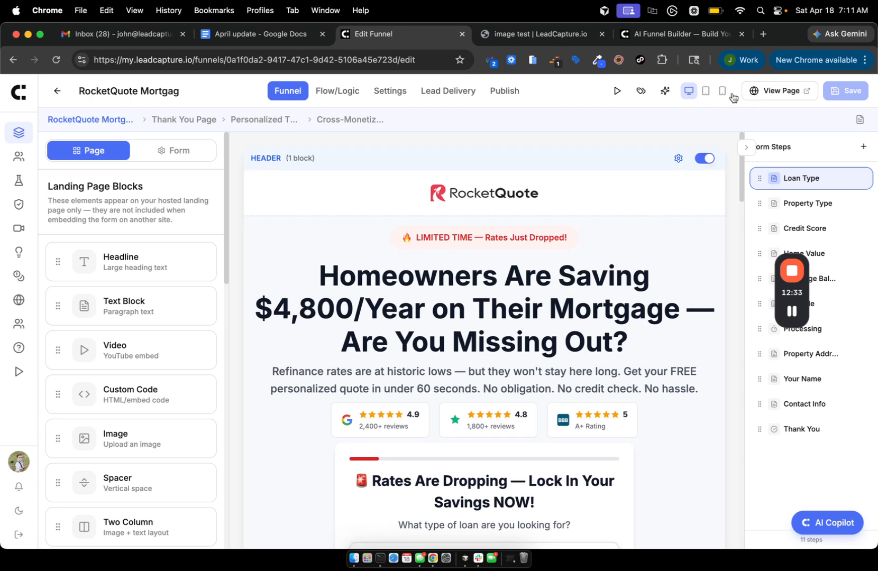
click(755, 93)
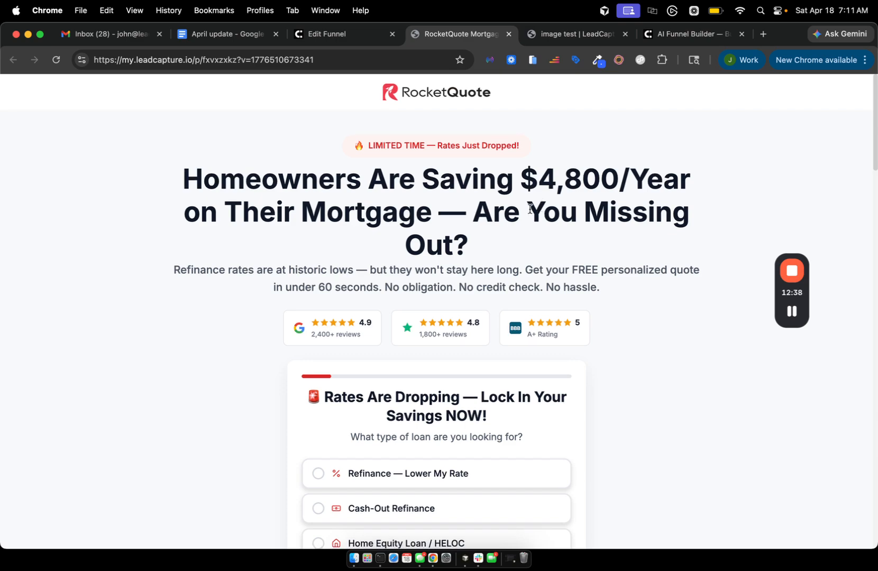
scroll(529, 212, down, 10)
scroll(514, 216, up, 6)
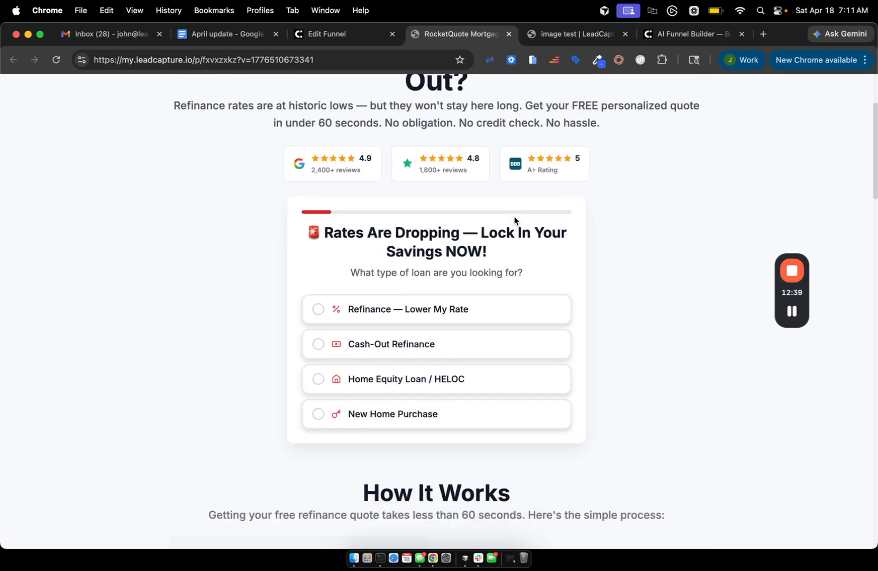
scroll(513, 216, down, 20)
scroll(514, 216, down, 5)
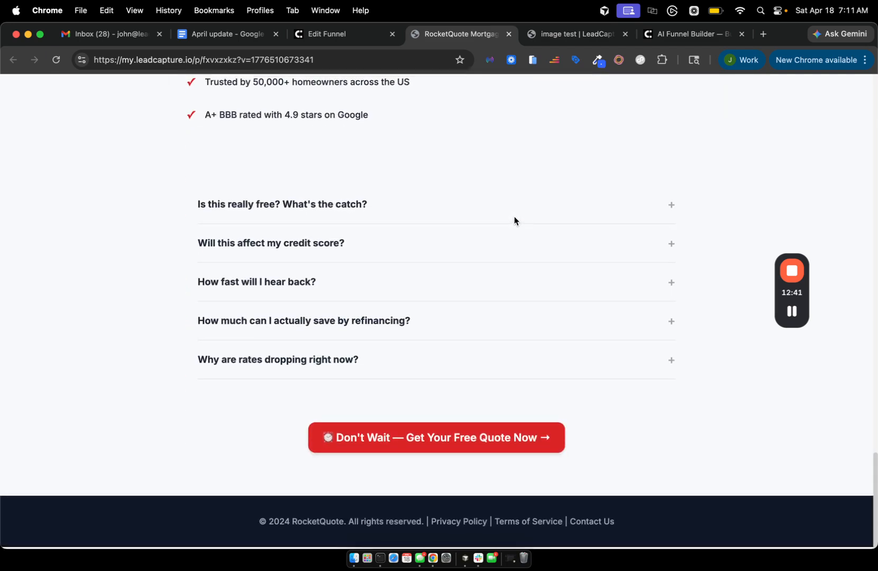
scroll(513, 217, up, 20)
scroll(513, 217, up, 3)
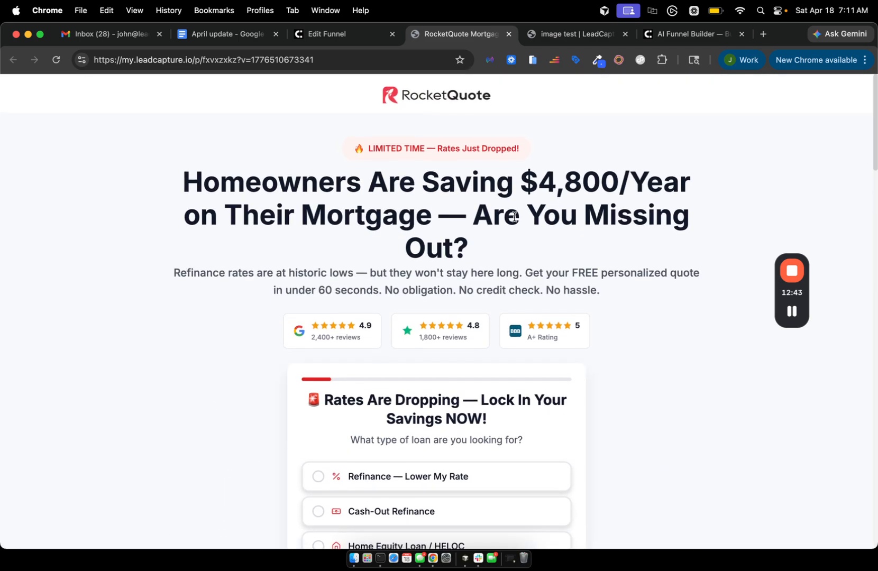
scroll(513, 216, down, 4)
Answer the live quiz: Refinance — Lower My Rate, Single Family Home, a credit score, $150,000 – $300,000.
click(415, 302)
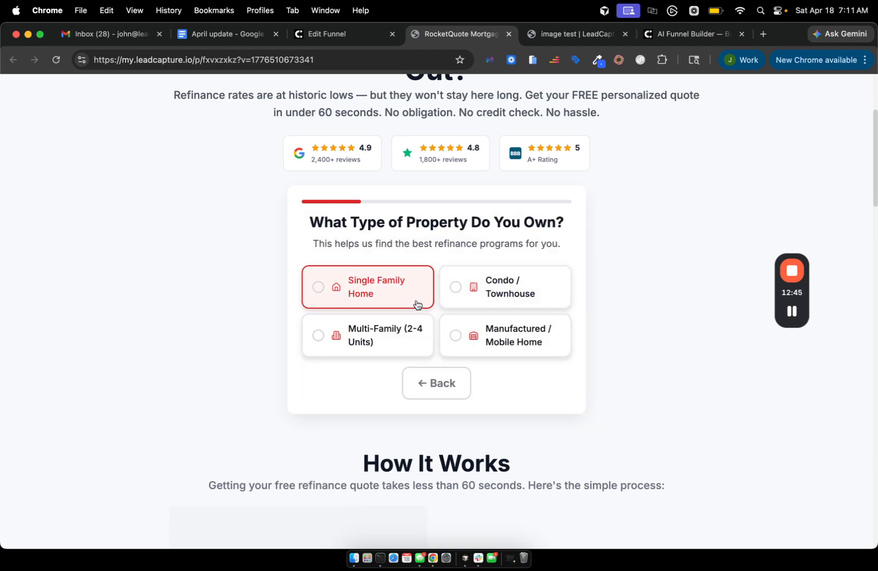
click(405, 279)
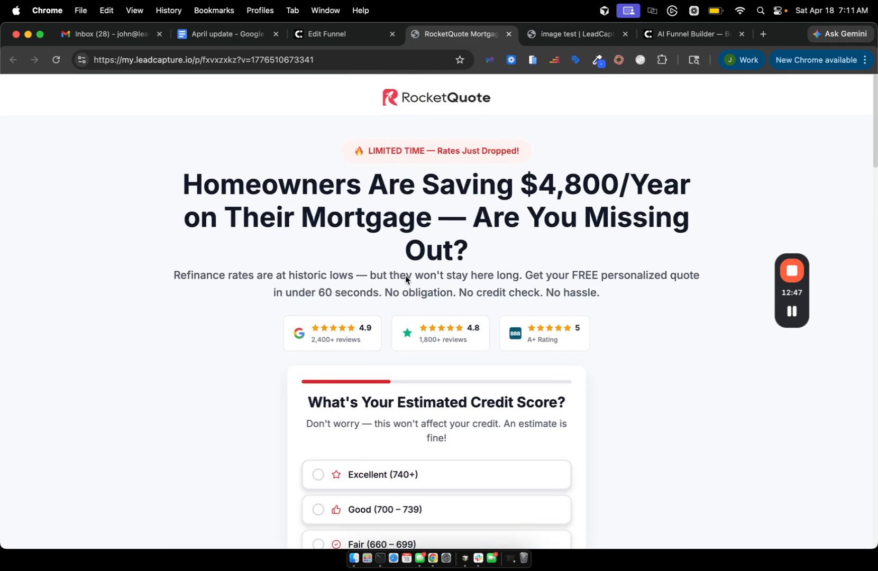
scroll(427, 204, down, 3)
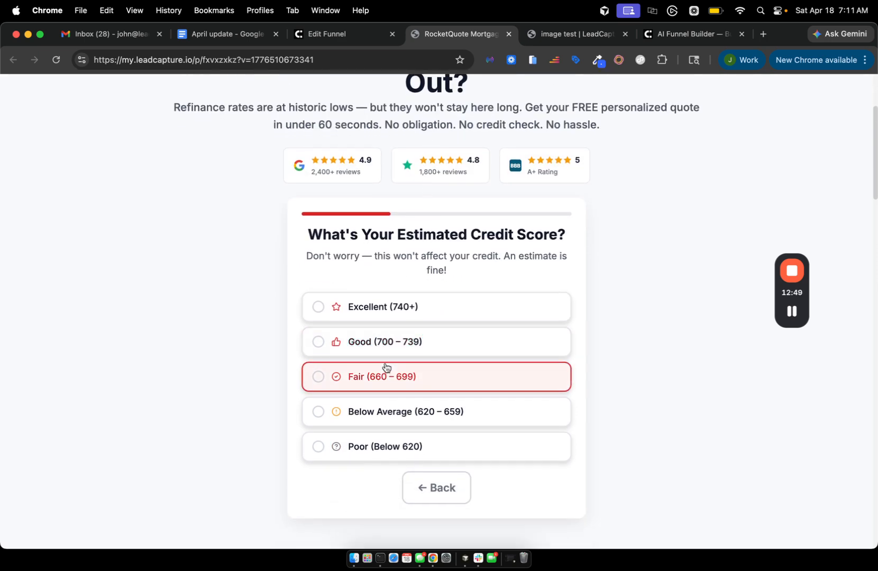
click(374, 306)
click(512, 298)
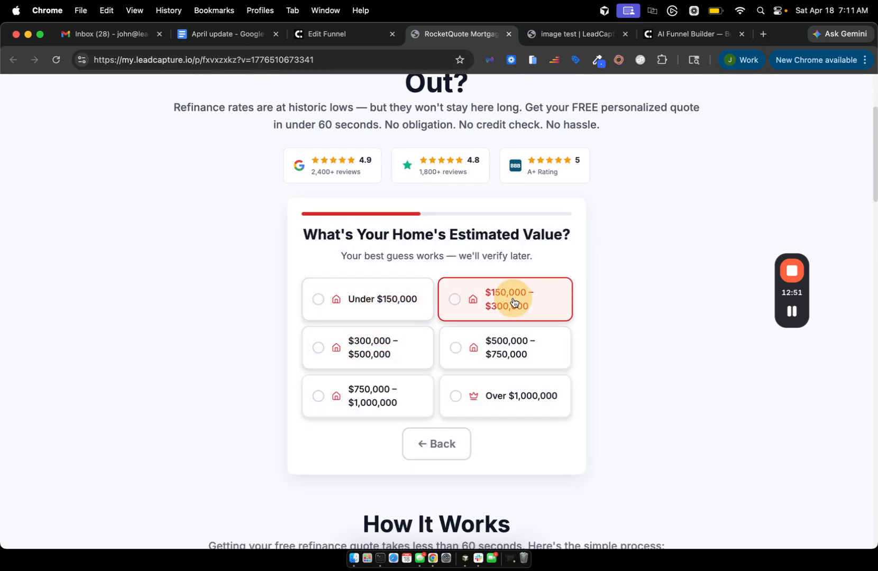
scroll(514, 300, down, 20)
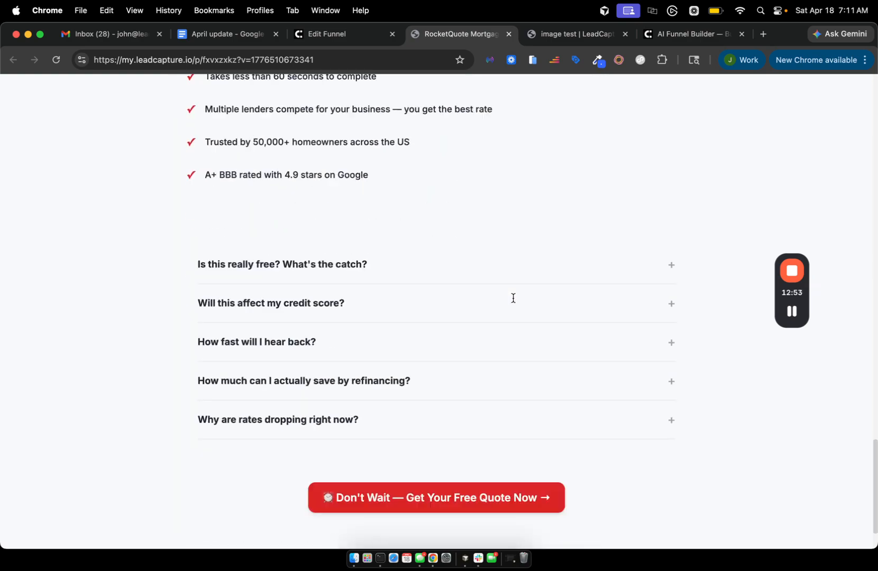
scroll(514, 298, up, 15)
click(329, 34)
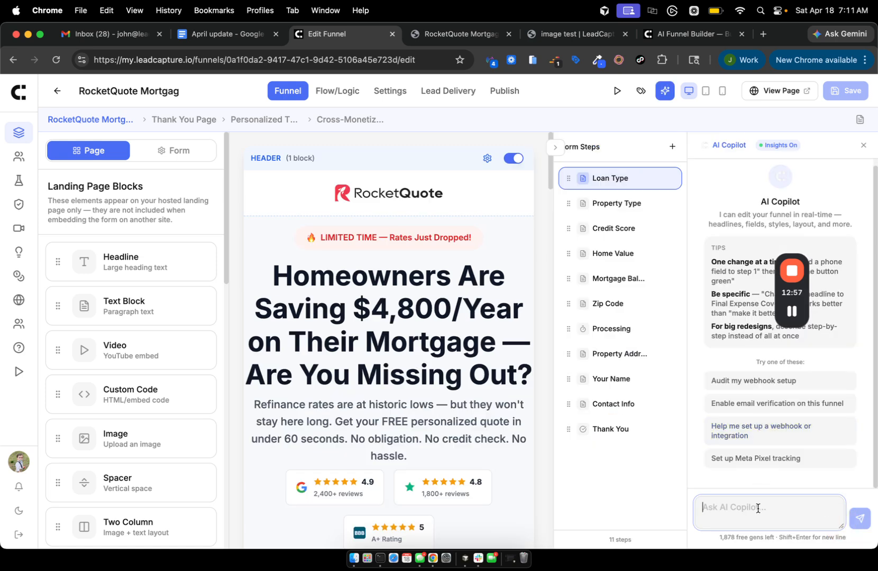
Ask AI Copilot for a dark background with white copy, then save the funnel.
click(755, 509)
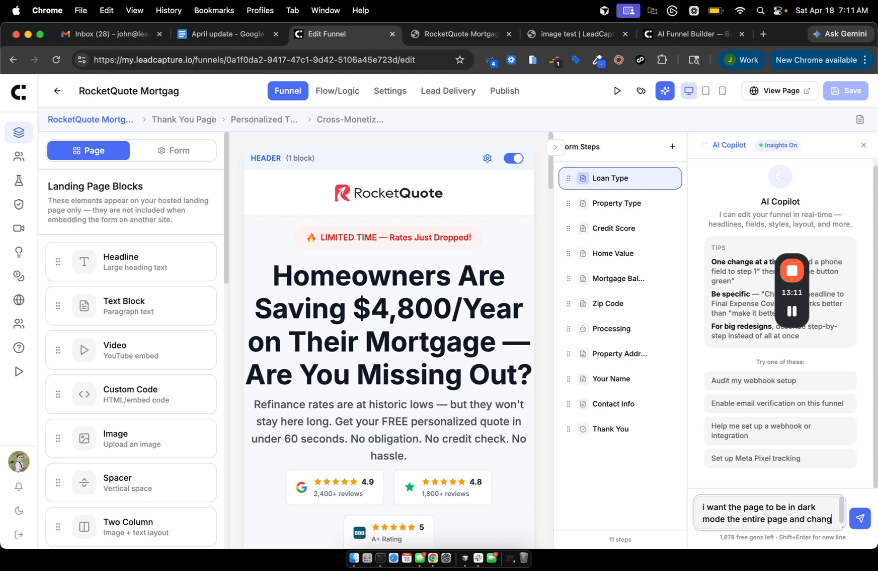
text(e the copy to white)
key(Return)
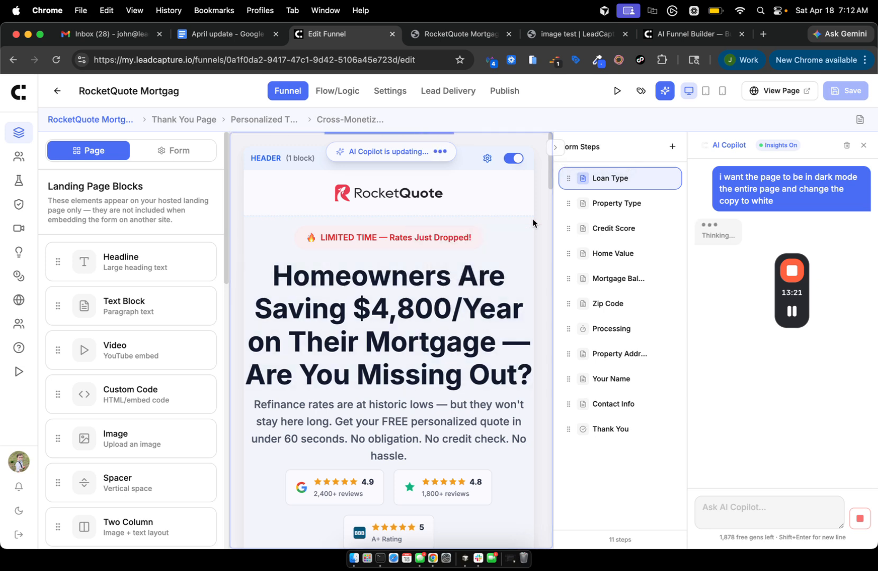
mouse_move(786, 316)
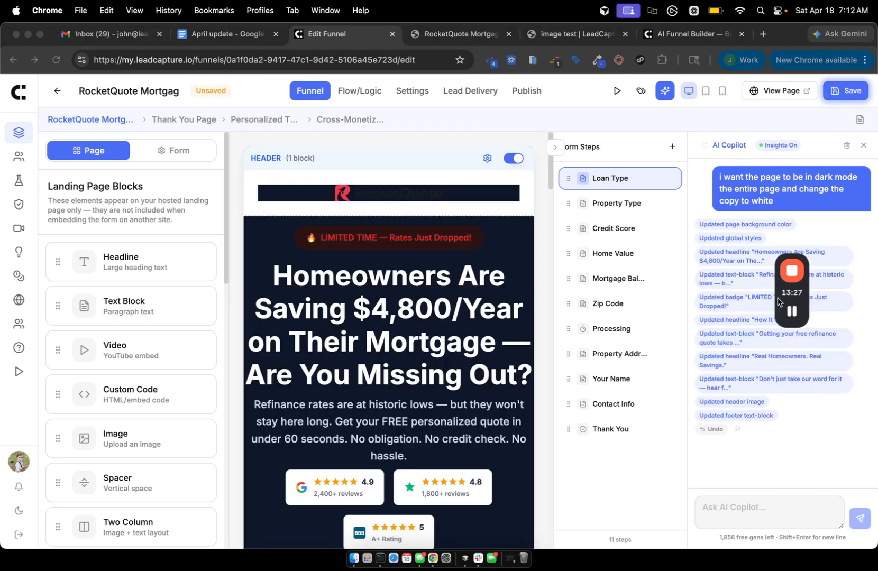
drag(787, 292, 668, 261)
scroll(412, 391, down, 15)
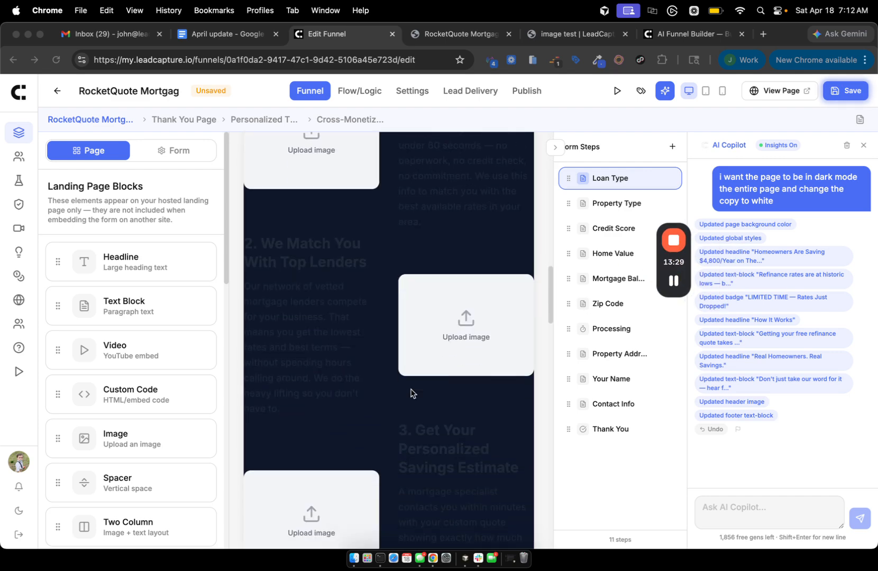
scroll(412, 392, up, 8)
scroll(411, 392, up, 10)
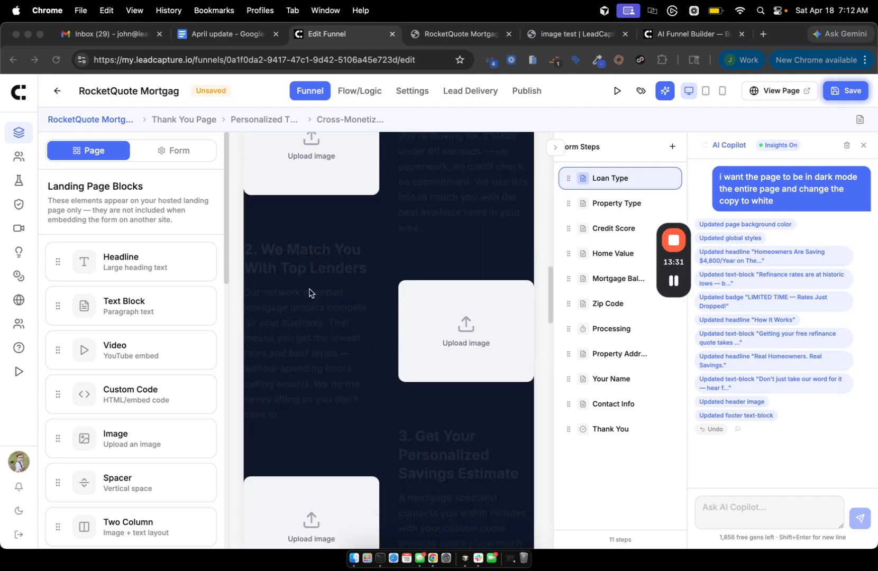
scroll(310, 293, down, 5)
scroll(308, 417, up, 15)
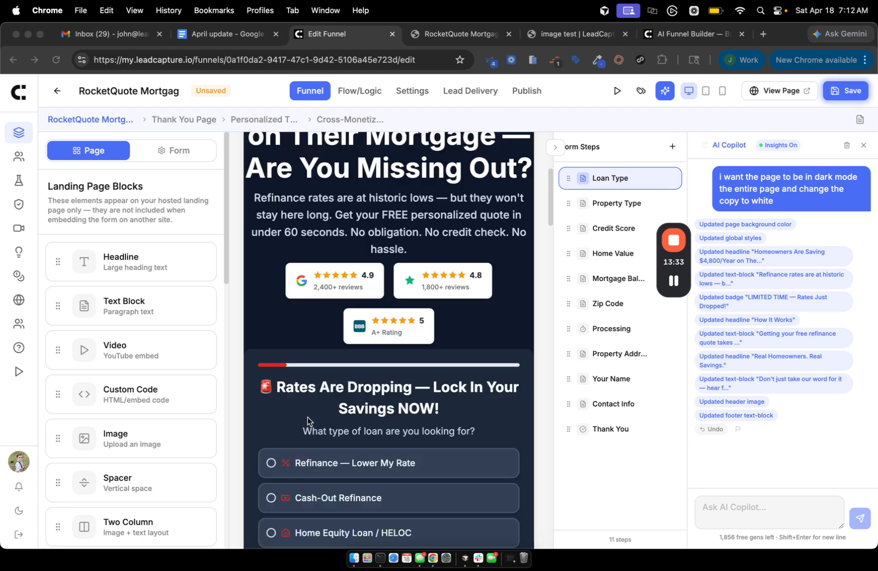
scroll(307, 420, up, 5)
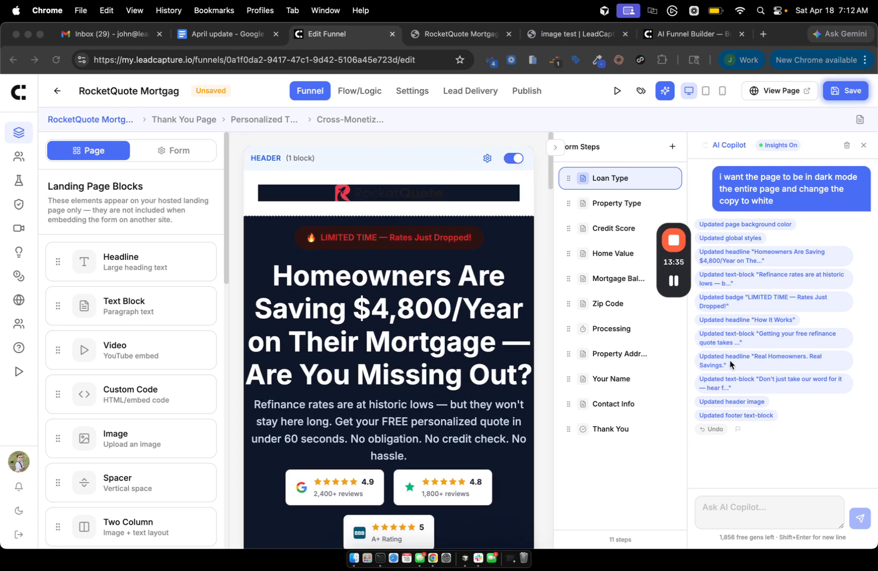
click(835, 93)
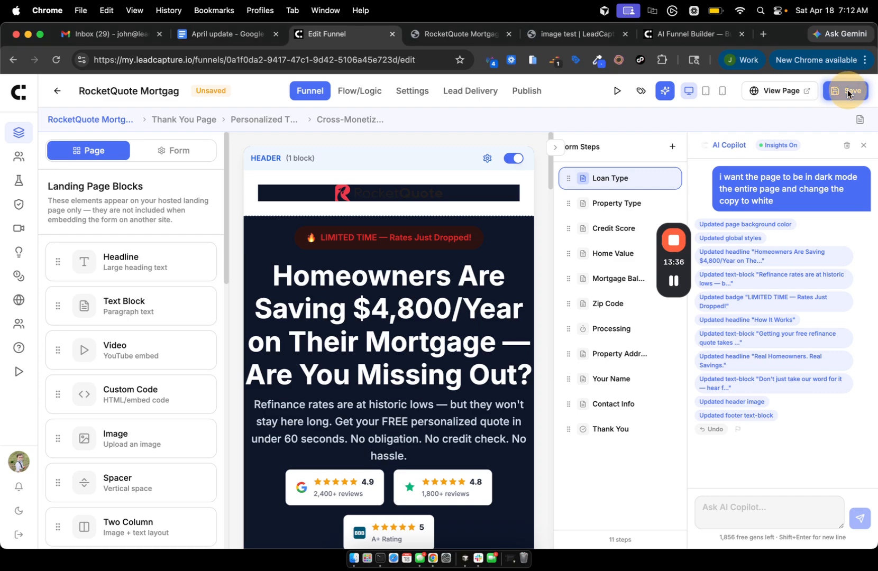
Check the live RocketQuote page's dark background and white copy, then return to the editor.
click(780, 91)
scroll(560, 280, down, 10)
scroll(560, 285, up, 10)
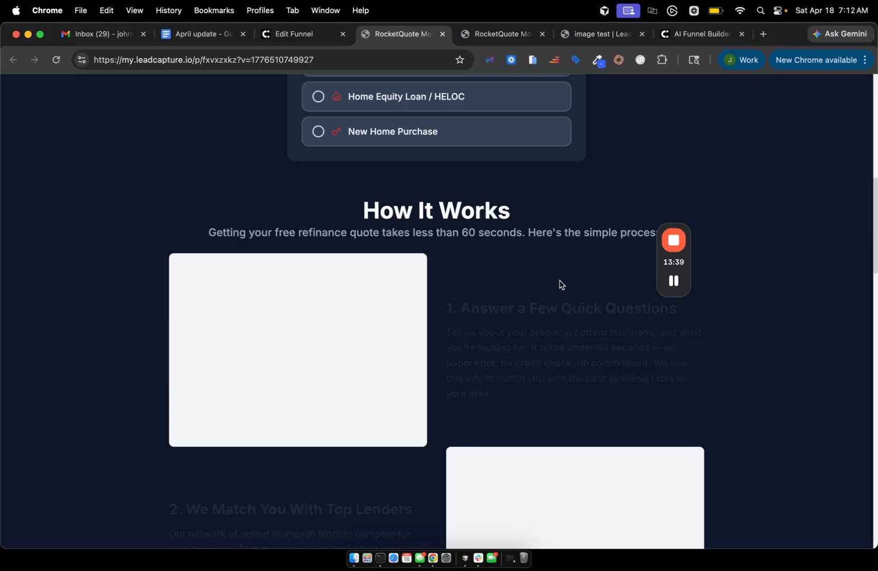
scroll(559, 282, down, 2)
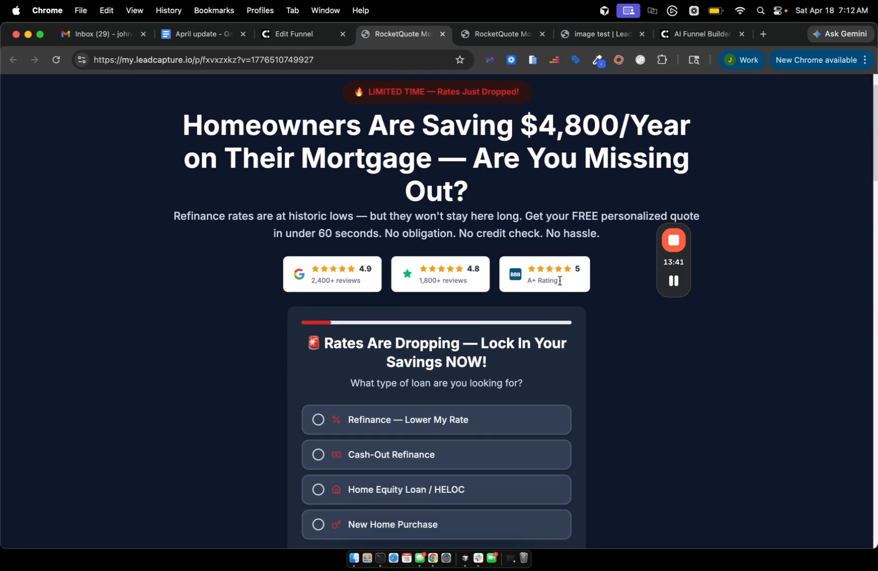
scroll(560, 281, up, 2)
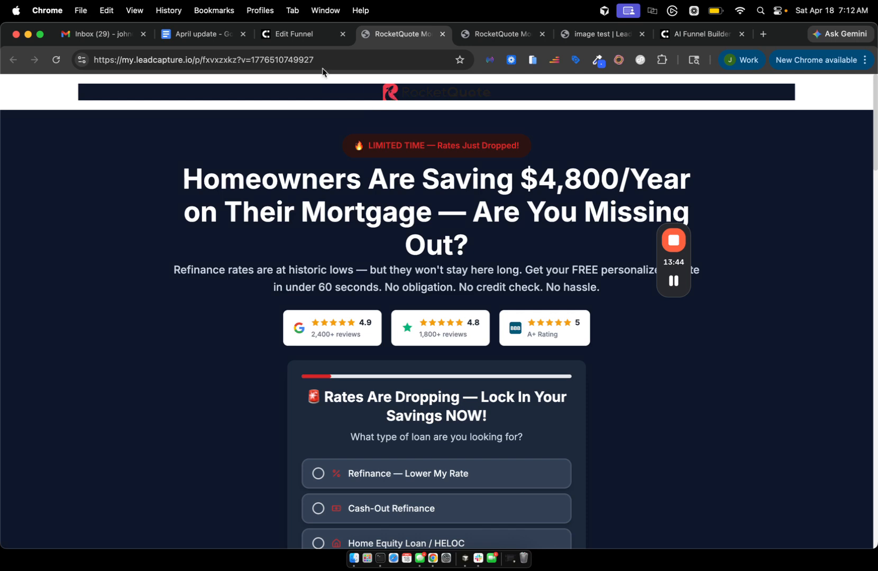
click(294, 33)
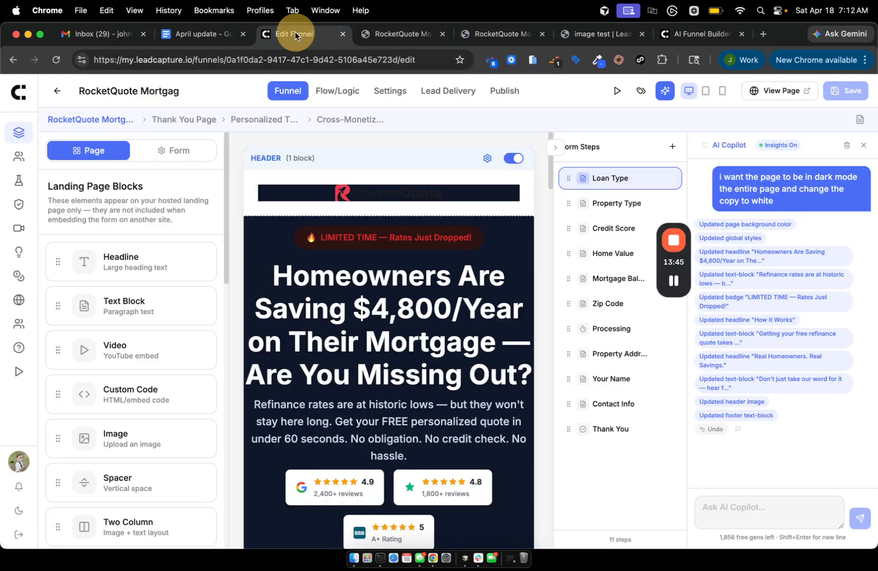
Close the AI Copilot panel and preview the Thank You page before returning to the landing page.
click(863, 148)
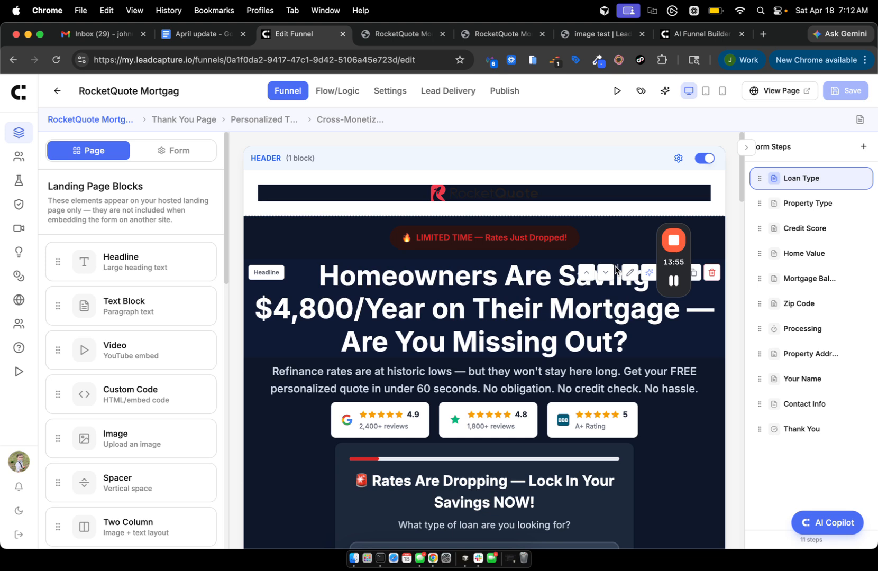
scroll(535, 364, down, 2)
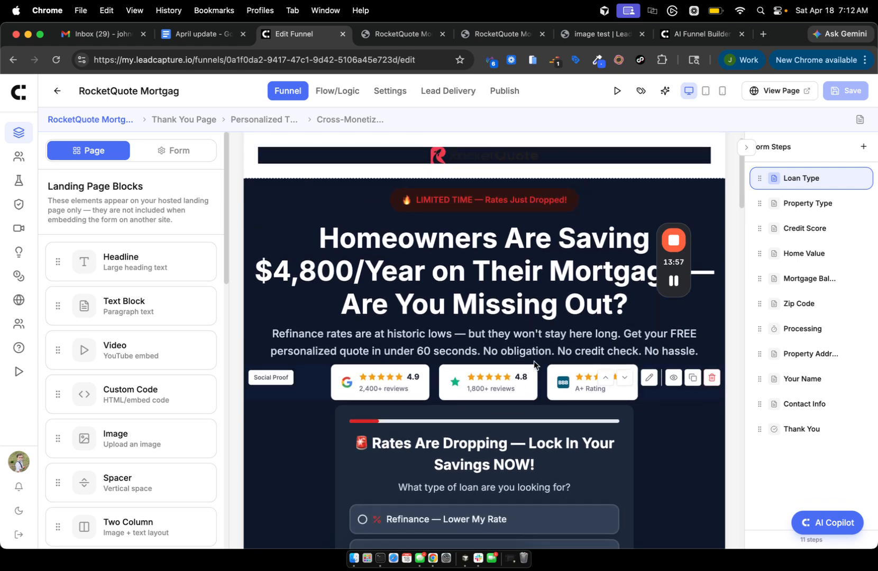
scroll(534, 364, down, 10)
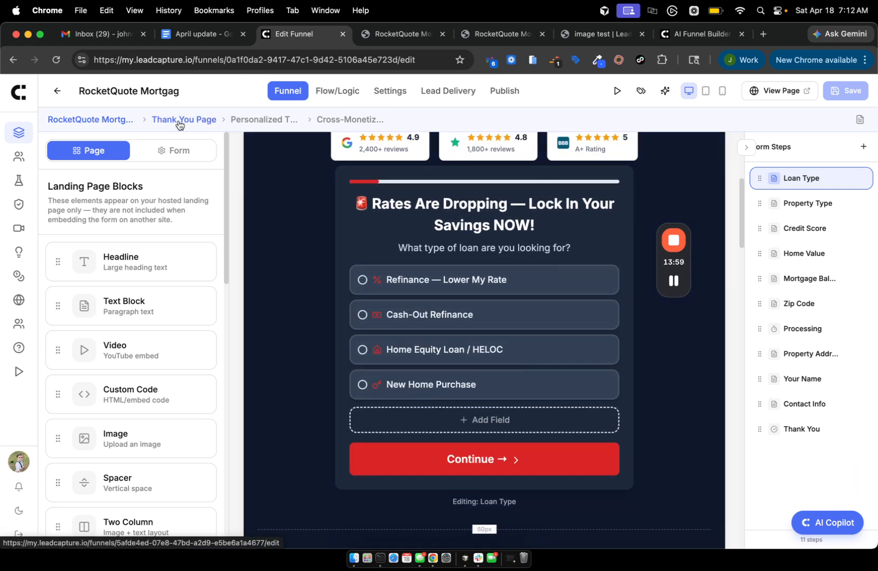
click(183, 120)
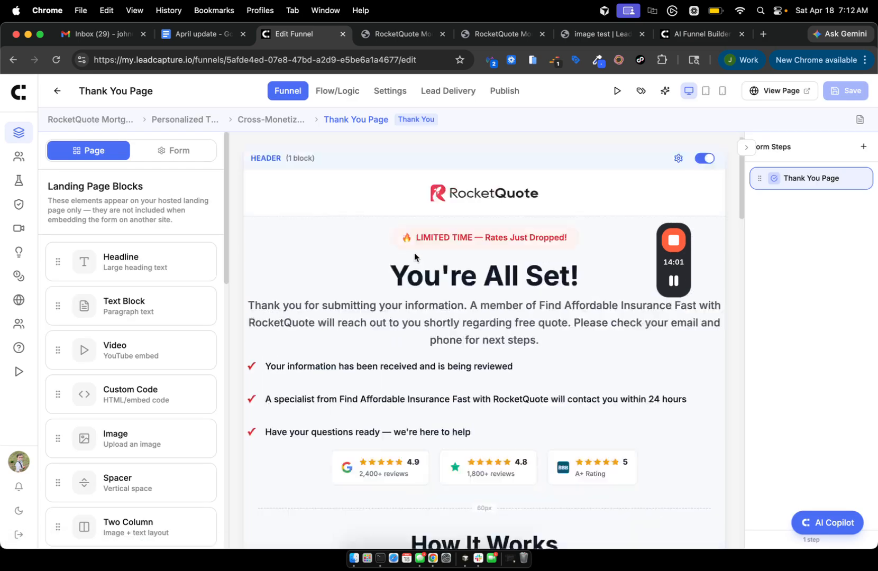
scroll(413, 255, down, 10)
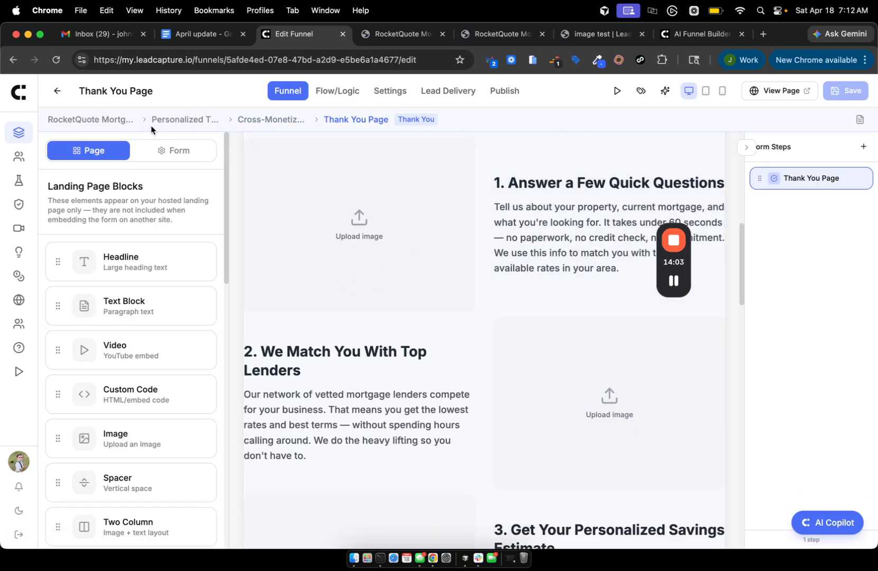
click(64, 120)
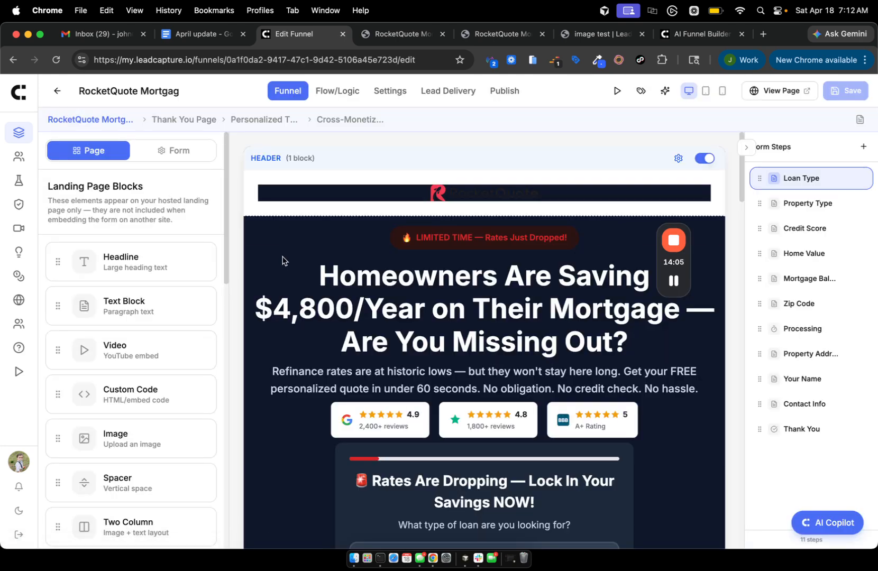
scroll(108, 333, down, 8)
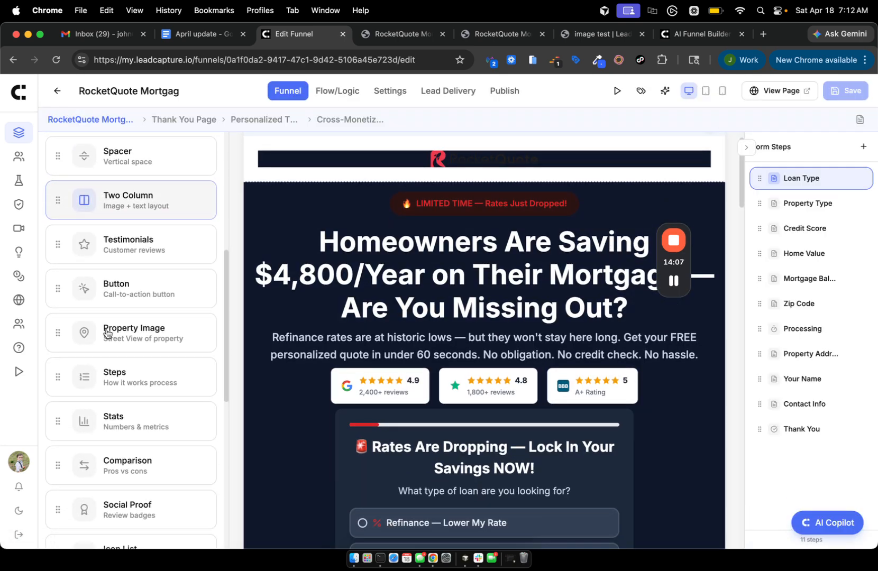
scroll(108, 333, down, 3)
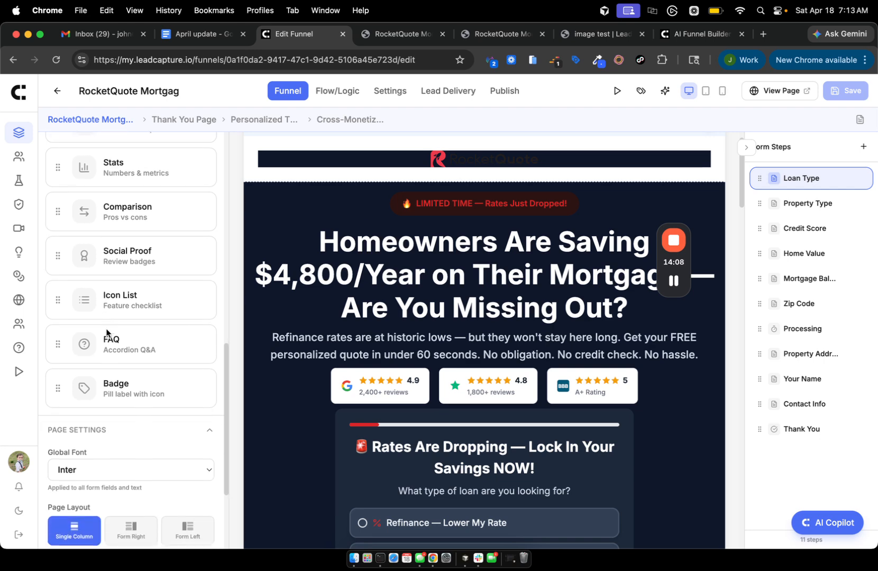
Check the April update notes, selecting the Page Builder Components item, then return to the editor.
click(179, 35)
drag(264, 225, 410, 236)
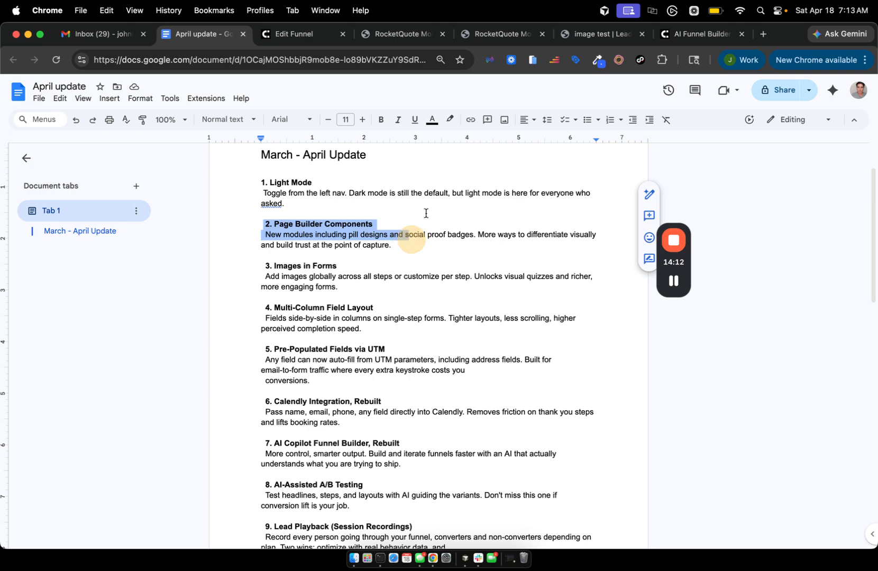
click(316, 37)
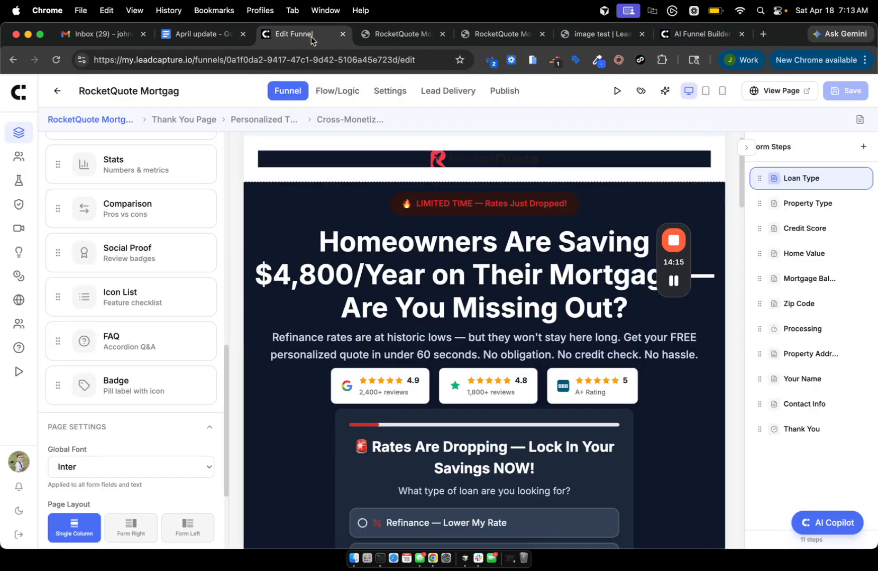
Review the review badges block (Google 4.9, Trustpilot 4.8, BBB A+) and return to the blocks list.
scroll(193, 265, up, 15)
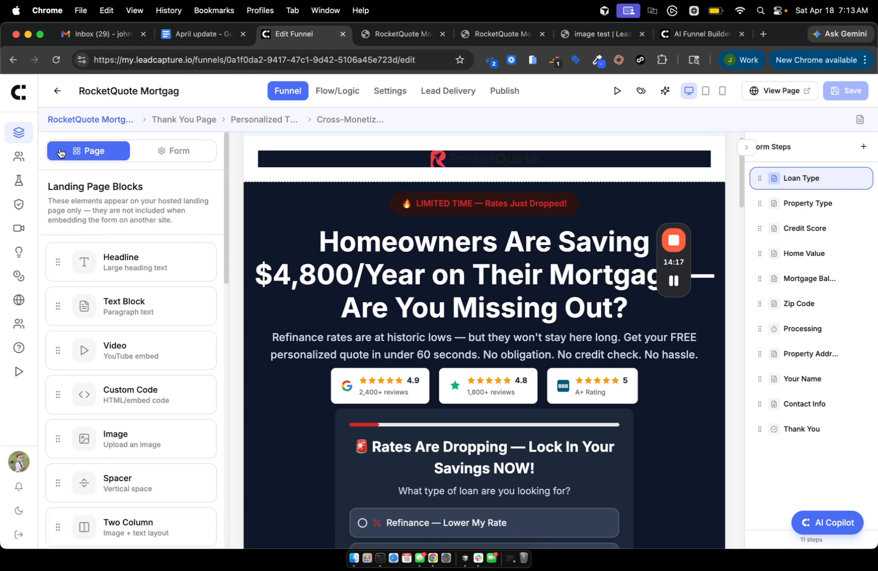
scroll(80, 299, down, 2)
scroll(80, 299, down, 5)
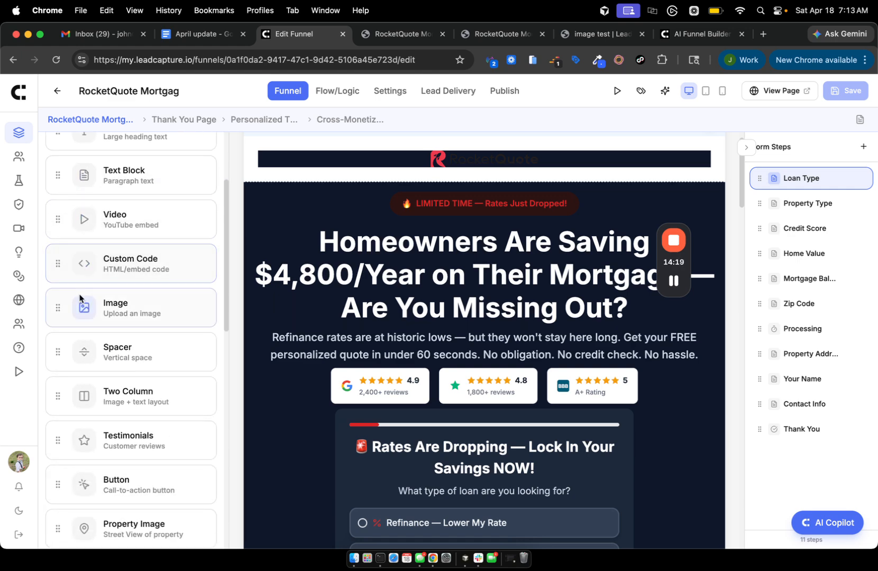
scroll(80, 299, down, 7)
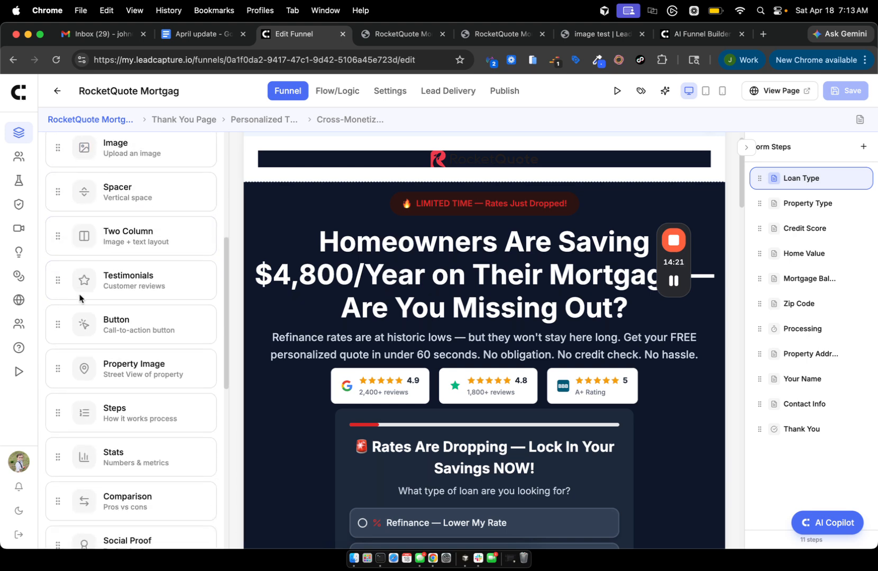
scroll(73, 421, down, 5)
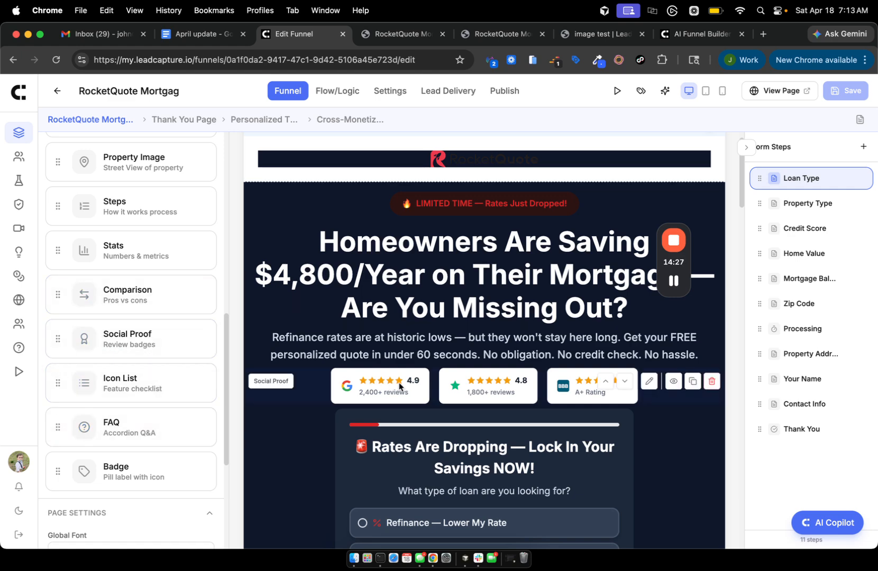
click(365, 385)
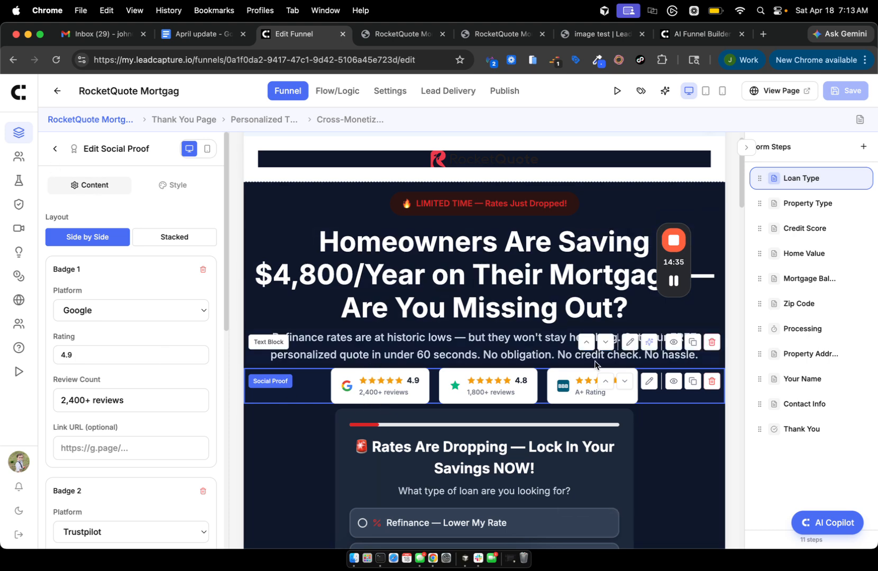
click(54, 153)
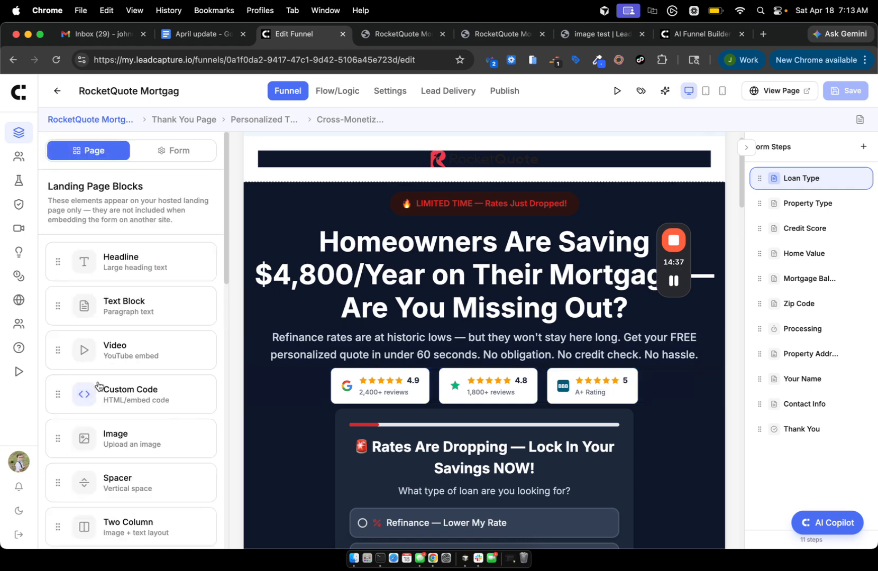
scroll(98, 386, down, 10)
scroll(98, 385, up, 10)
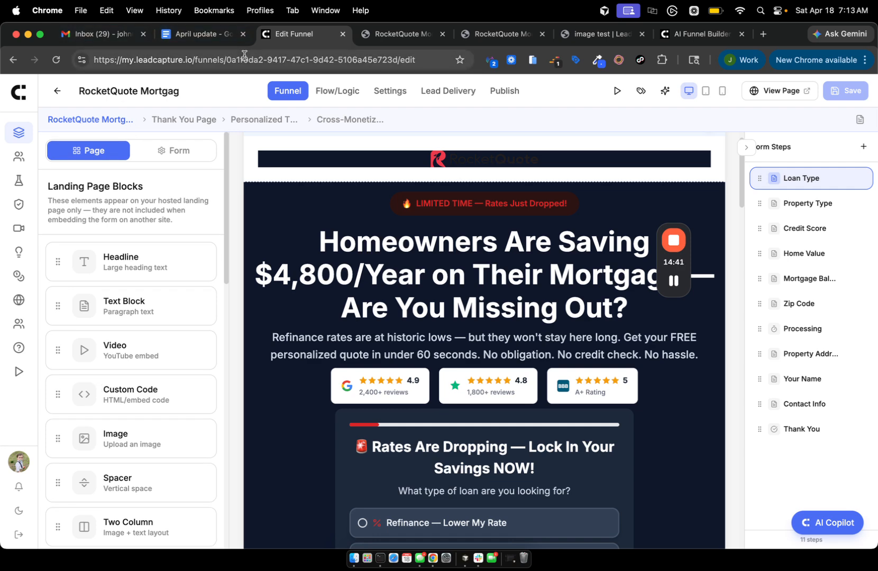
Check the April update notes document, then go back to the funnel editor.
click(197, 35)
click(298, 319)
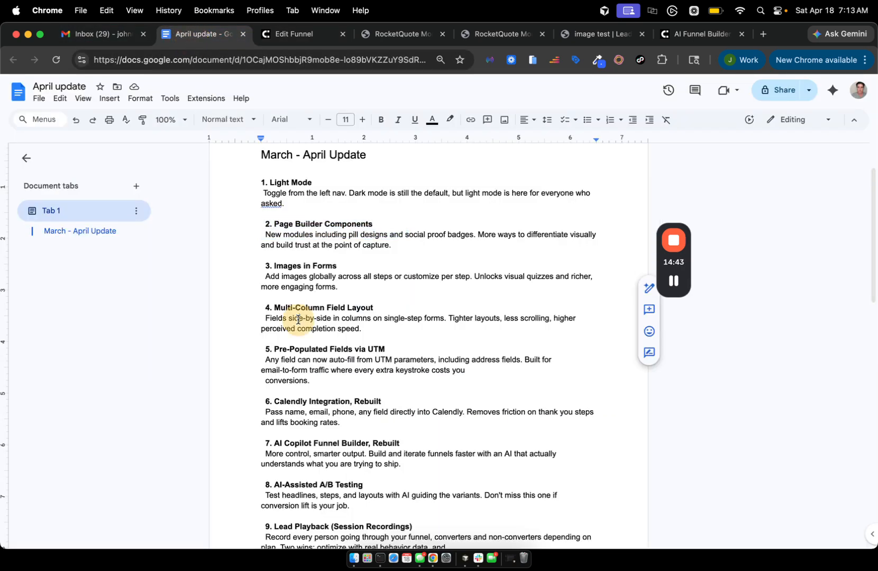
right_click(259, 305)
click(347, 279)
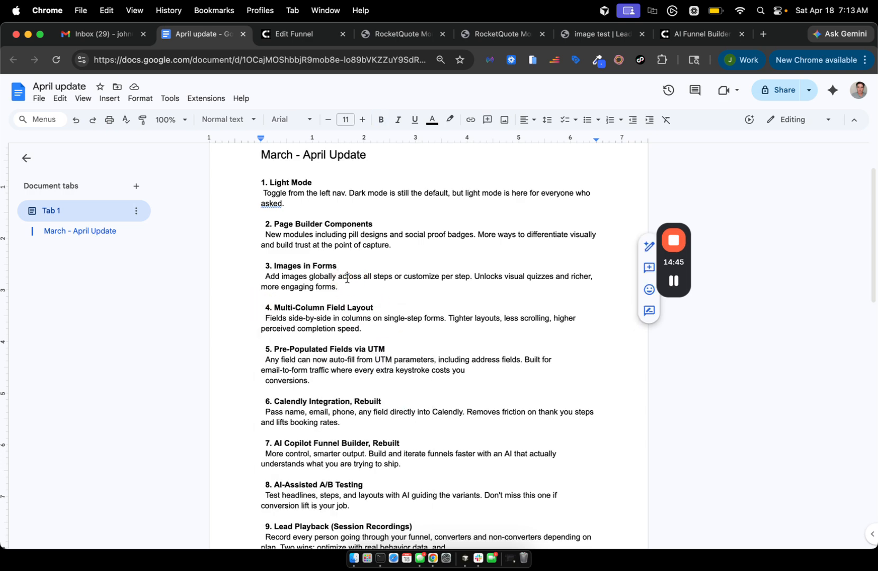
double_click(313, 308)
click(289, 35)
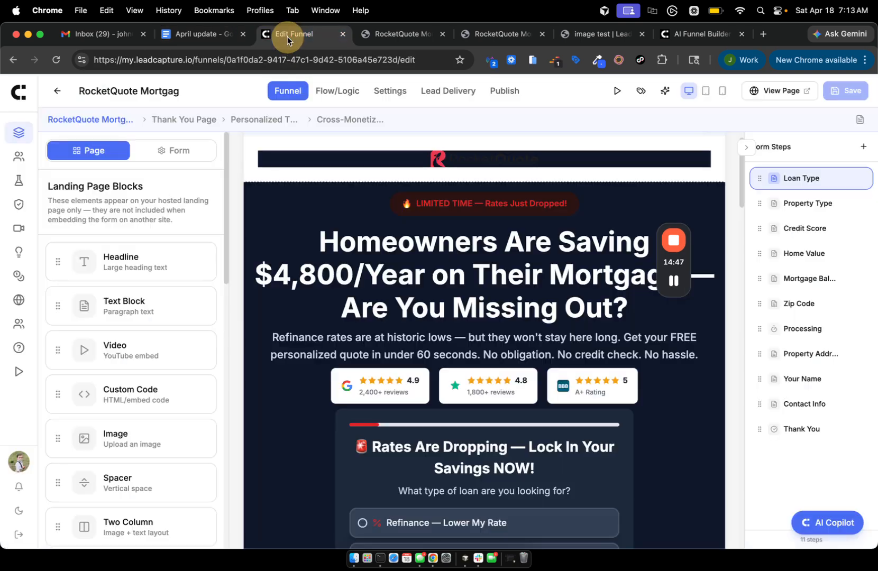
Drag Contact Info above Loan Type and Property Type so it becomes the first step.
scroll(398, 359, down, 3)
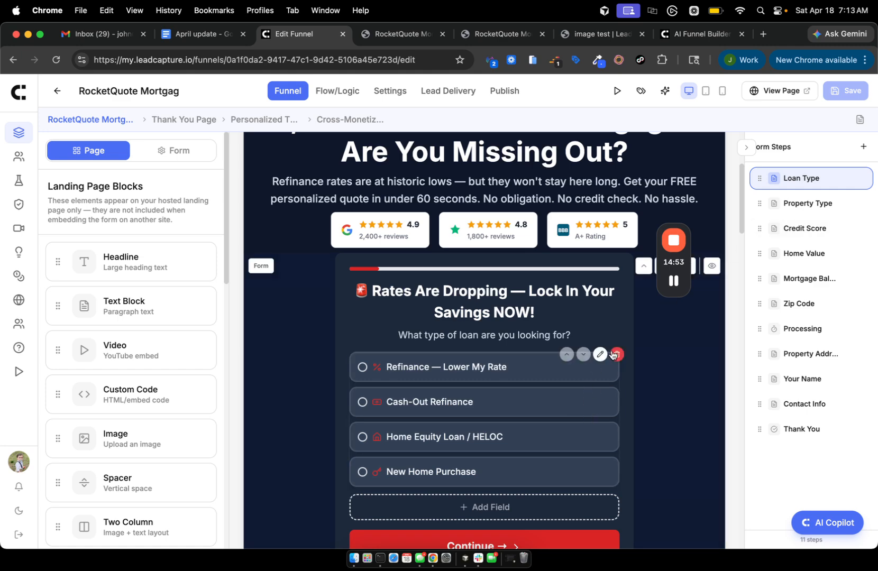
scroll(620, 316, up, 1)
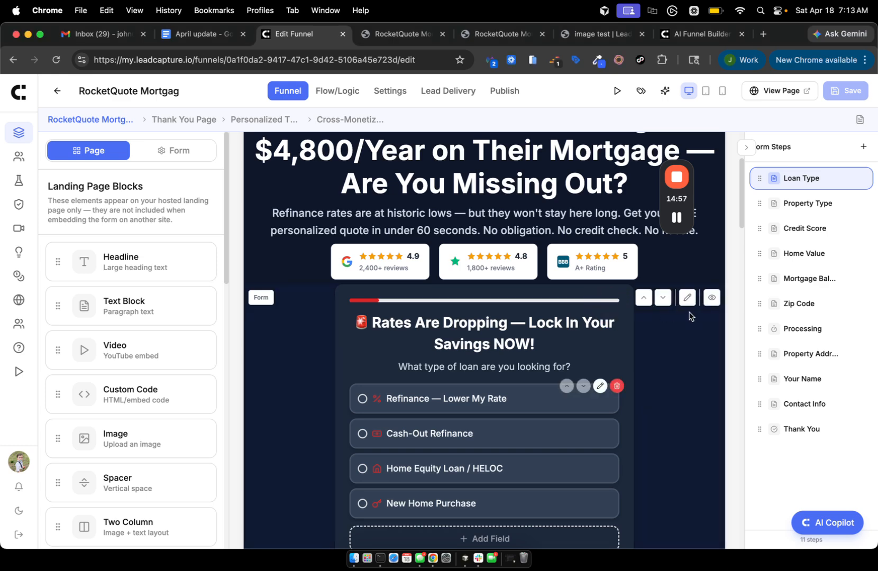
click(804, 203)
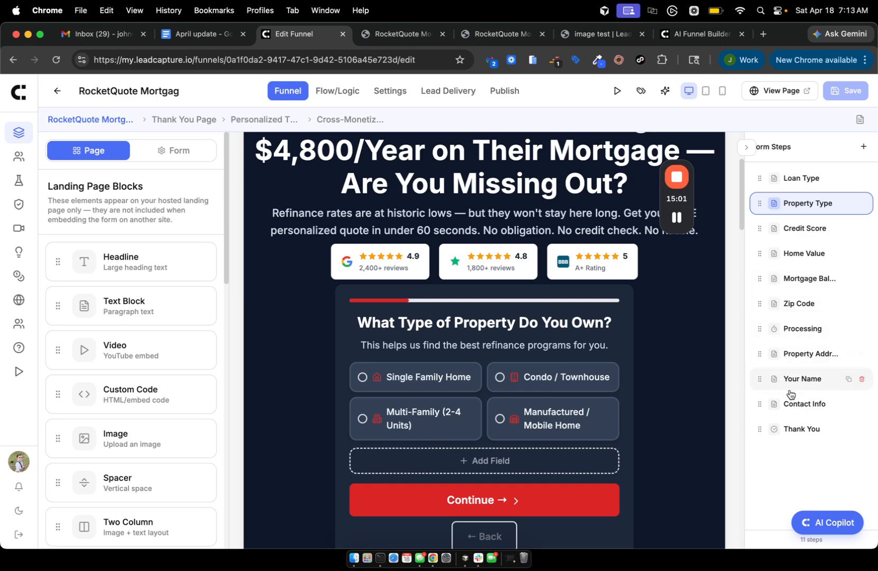
click(760, 400)
drag(760, 400, 764, 179)
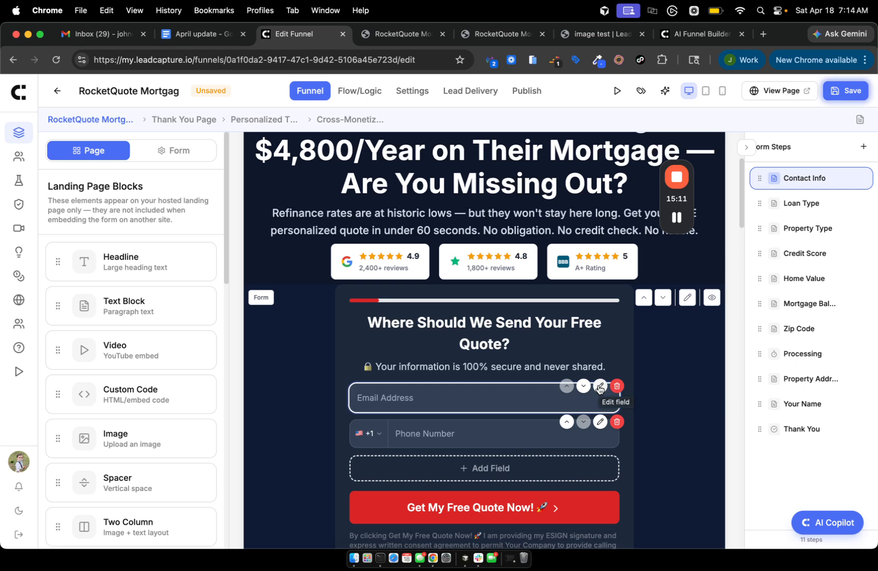
click(600, 388)
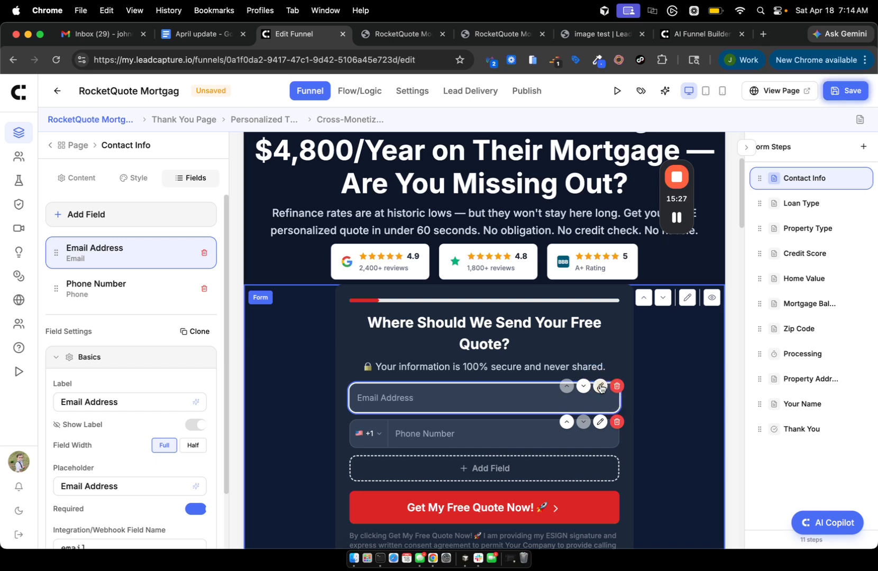
Browse the Email Address field's Style and Content settings, then return to its Fields list.
scroll(113, 336, down, 3)
scroll(113, 336, up, 3)
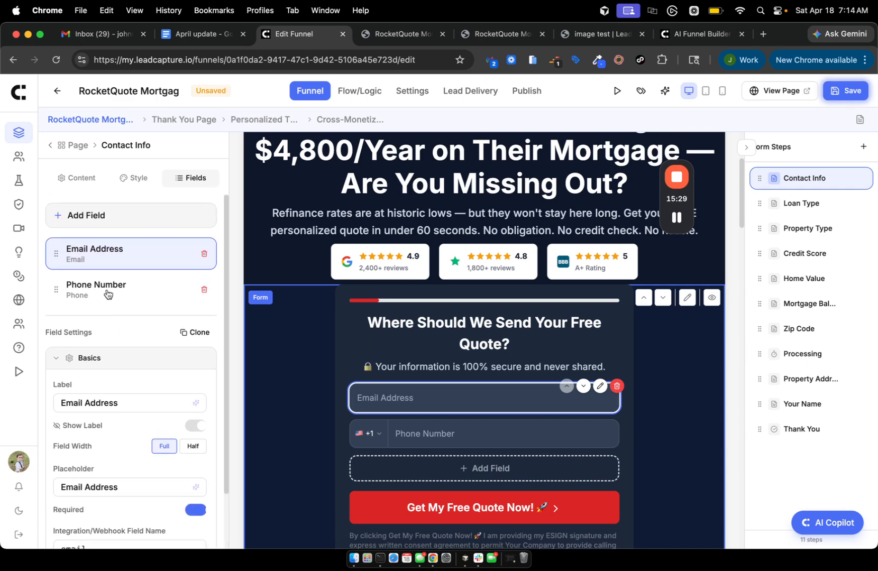
click(135, 178)
scroll(125, 427, down, 10)
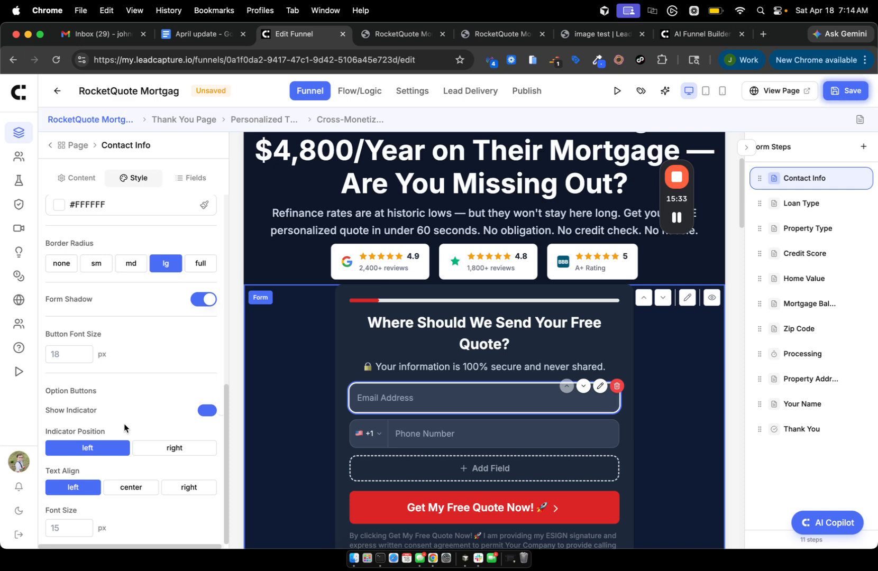
scroll(125, 427, up, 10)
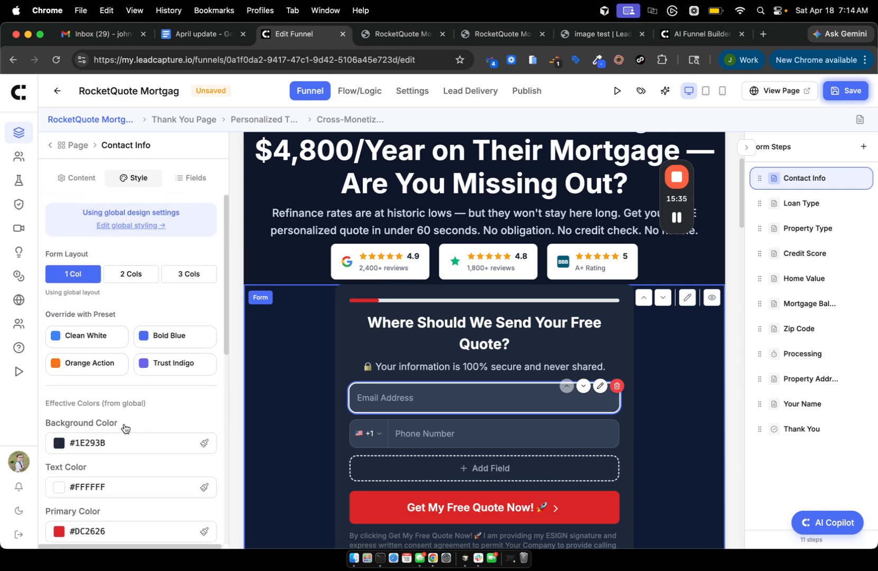
scroll(124, 427, down, 7)
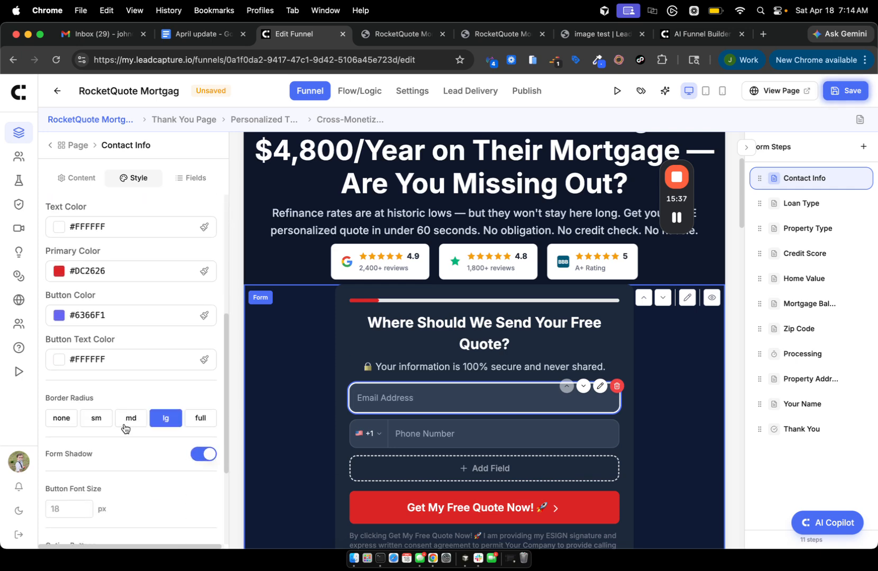
scroll(122, 425, up, 7)
click(78, 180)
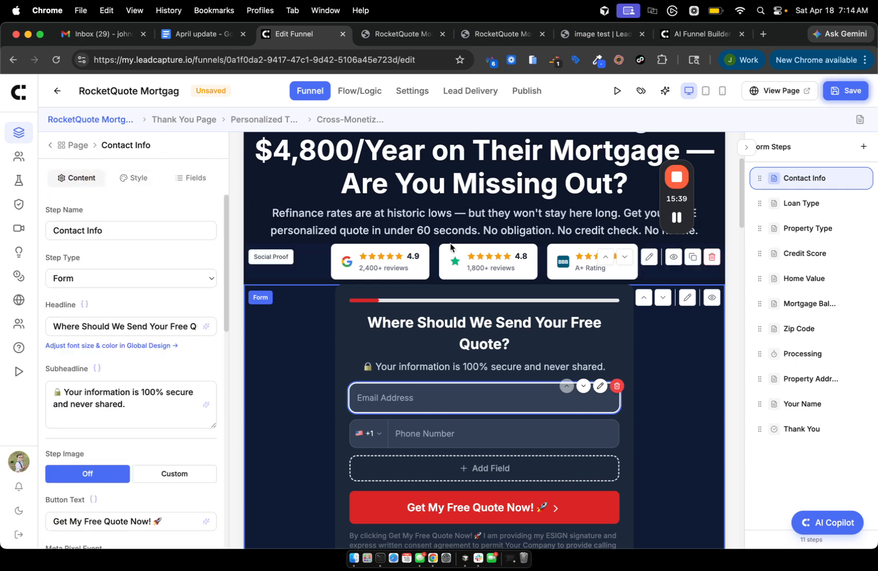
click(677, 218)
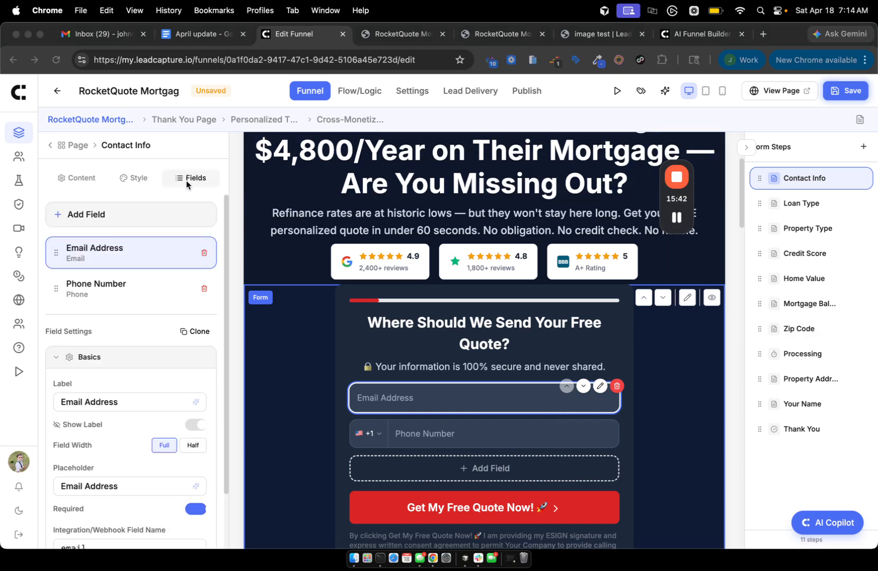
scroll(171, 451, down, 2)
Set both Email Address and Phone Number fields to Half width.
click(66, 408)
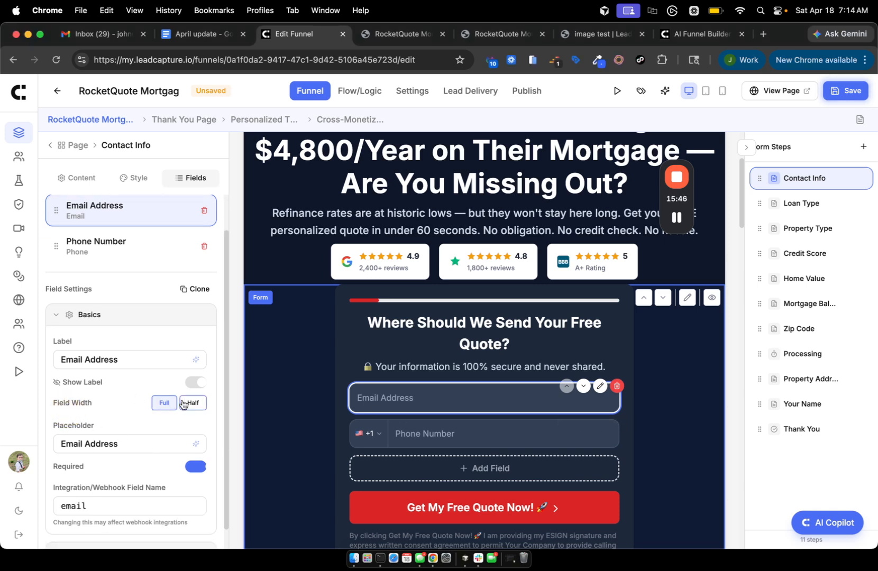
click(183, 404)
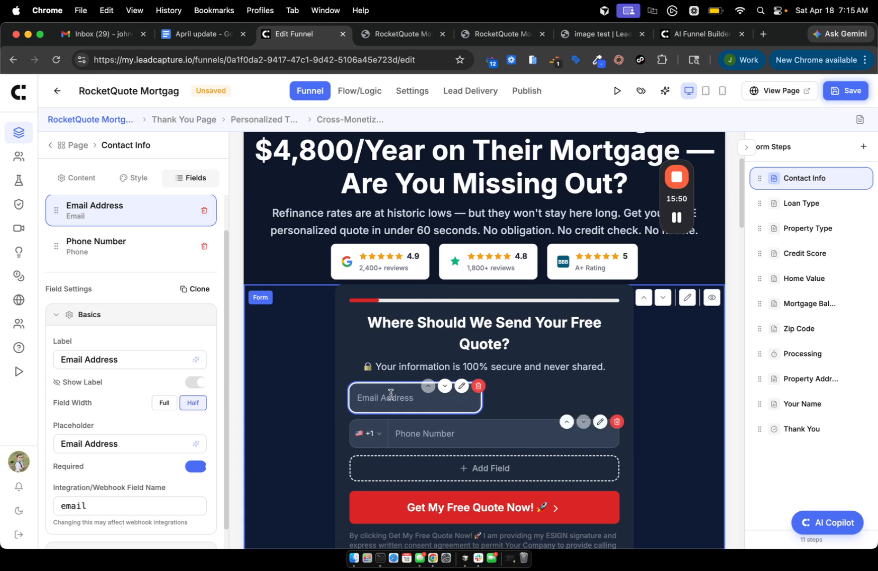
click(597, 426)
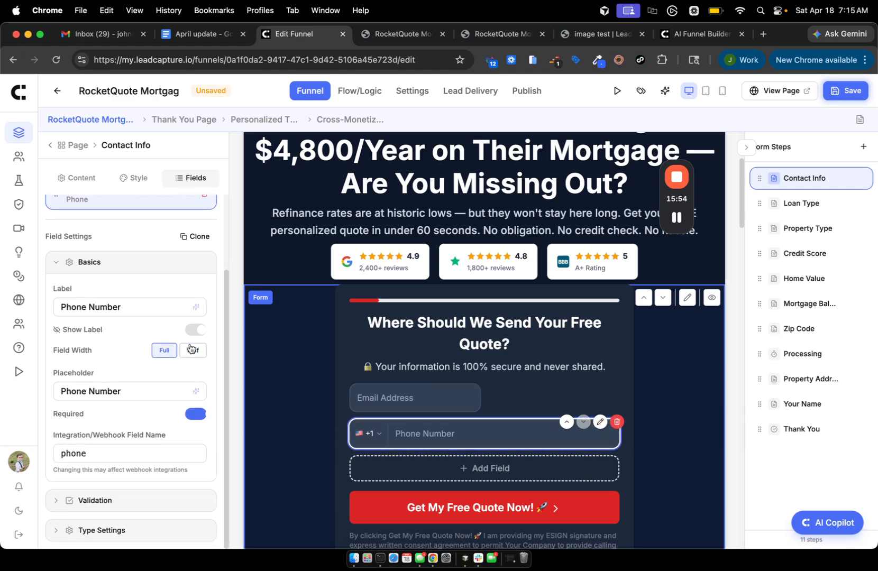
click(192, 349)
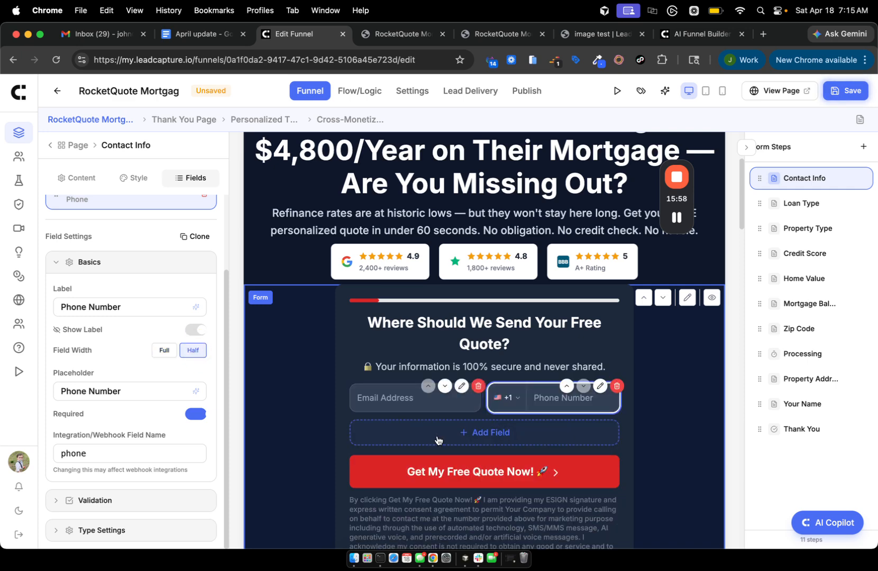
click(438, 439)
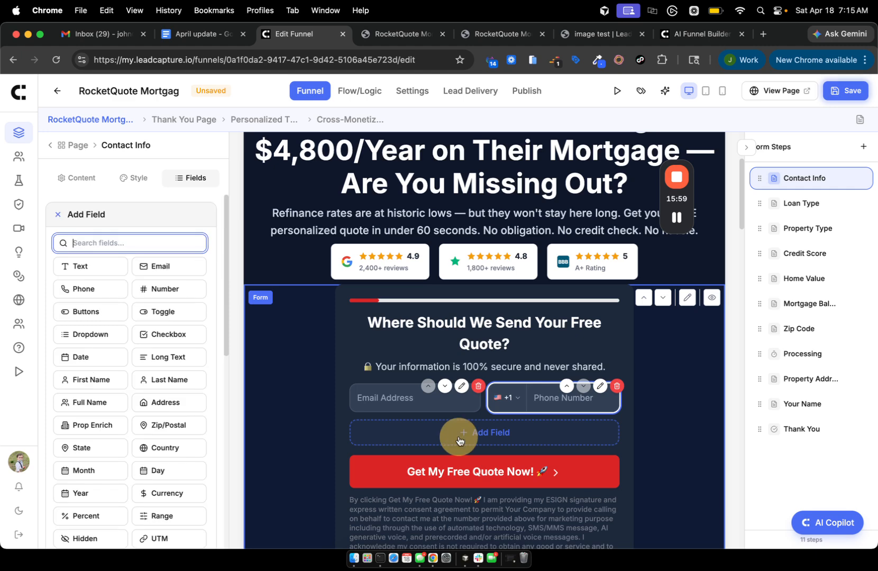
Add a Text field and a two-option Buttons field with Show Question switched off.
click(85, 270)
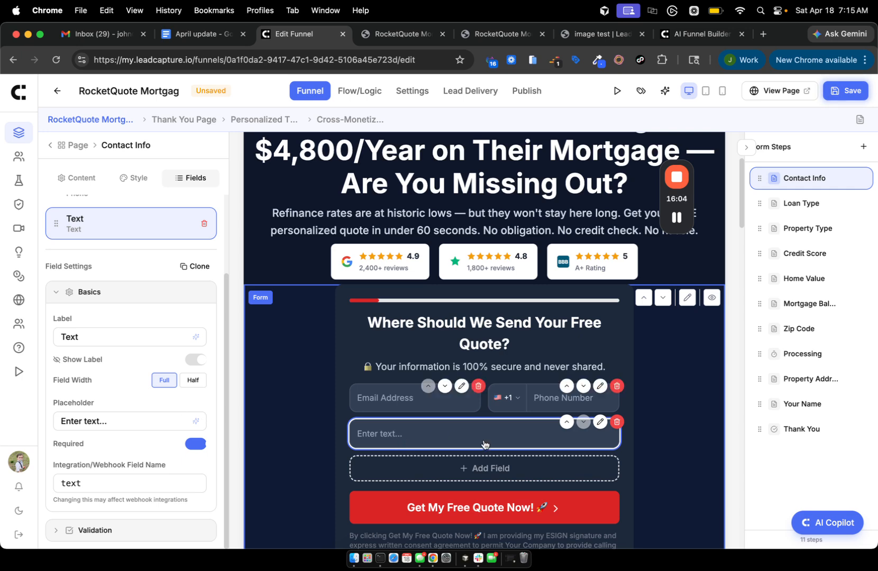
click(465, 467)
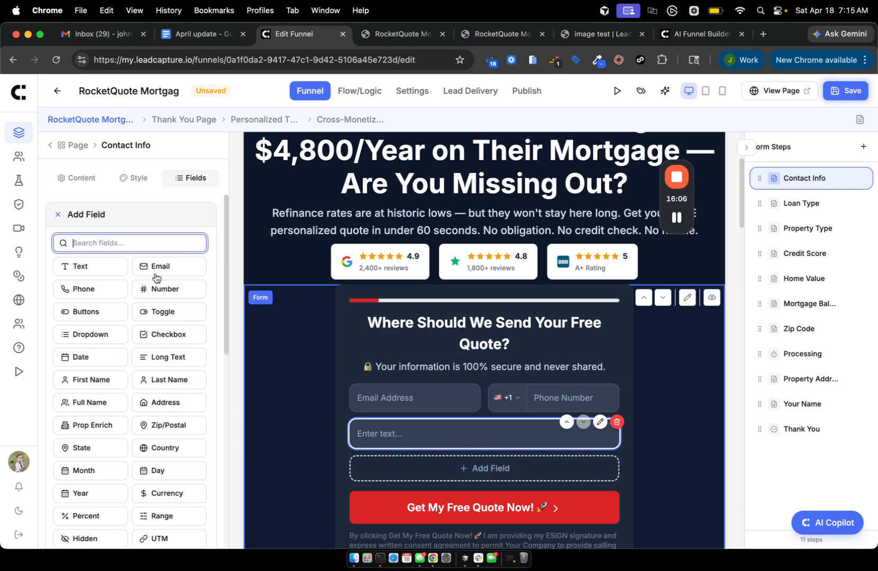
text(butt)
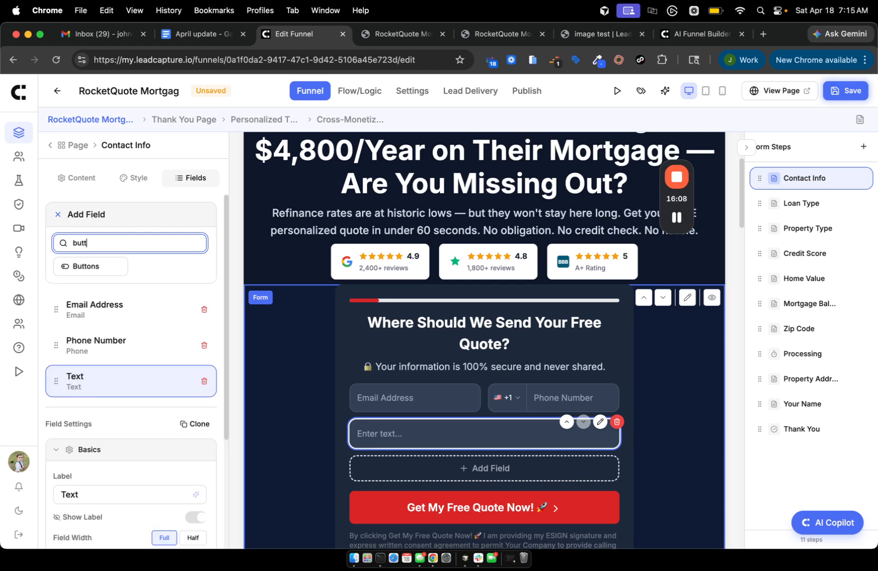
click(102, 270)
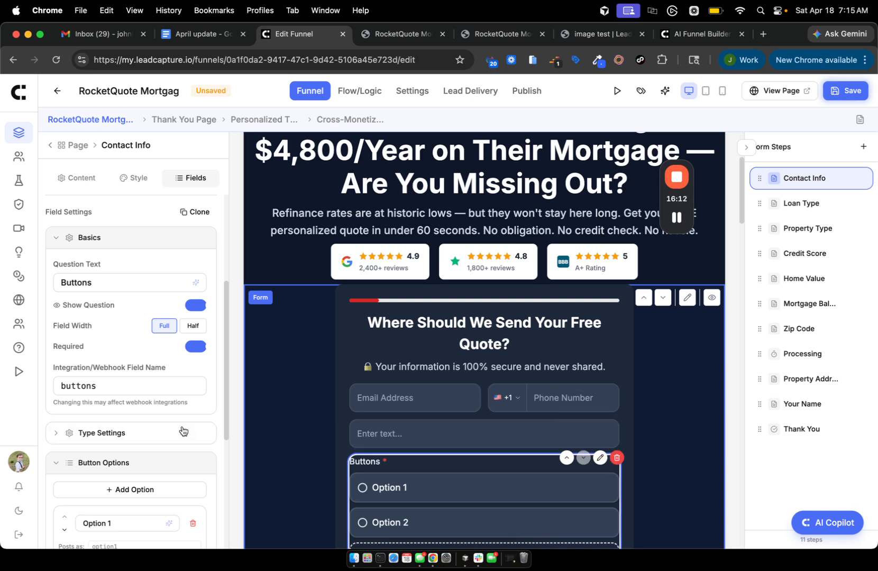
click(195, 304)
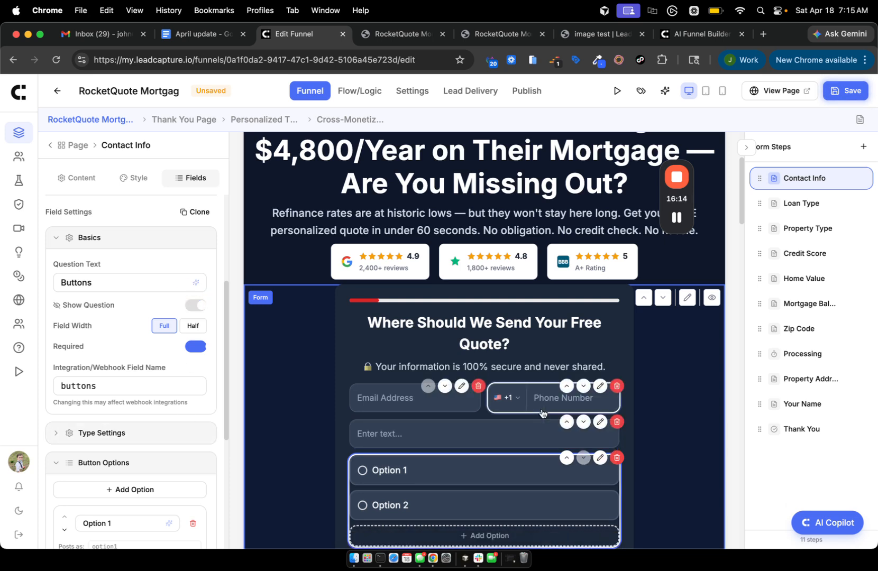
scroll(542, 413, down, 3)
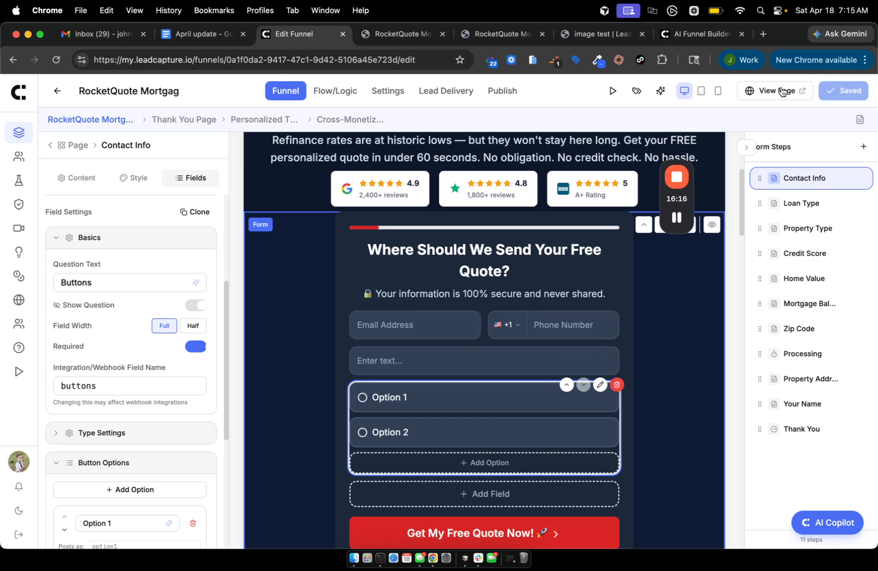
Preview the live funnel page and annotate the Email Address field and quote button.
click(781, 89)
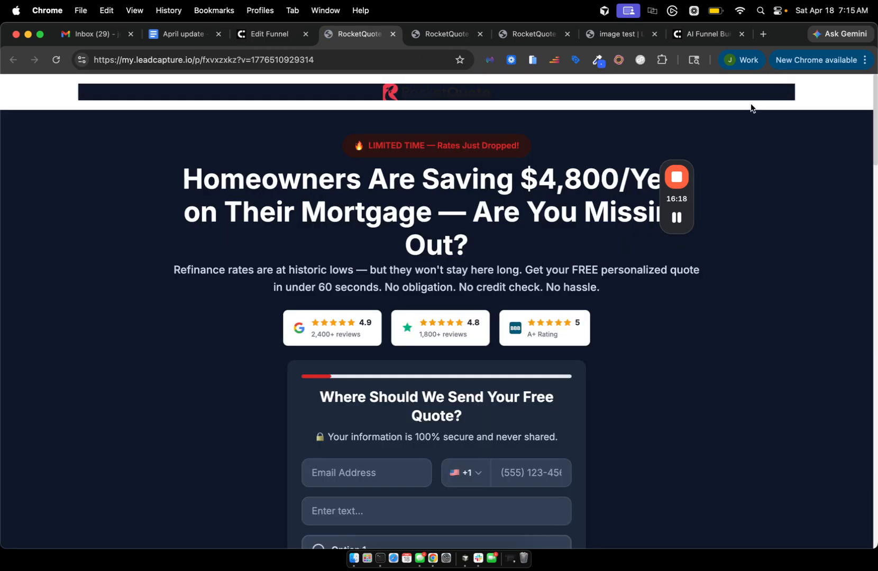
scroll(575, 258, down, 5)
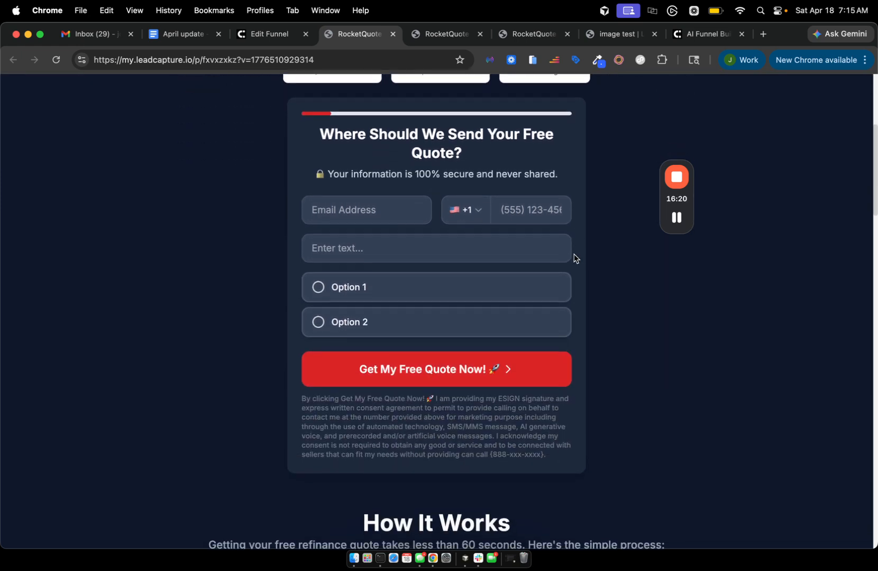
scroll(575, 258, down, 1)
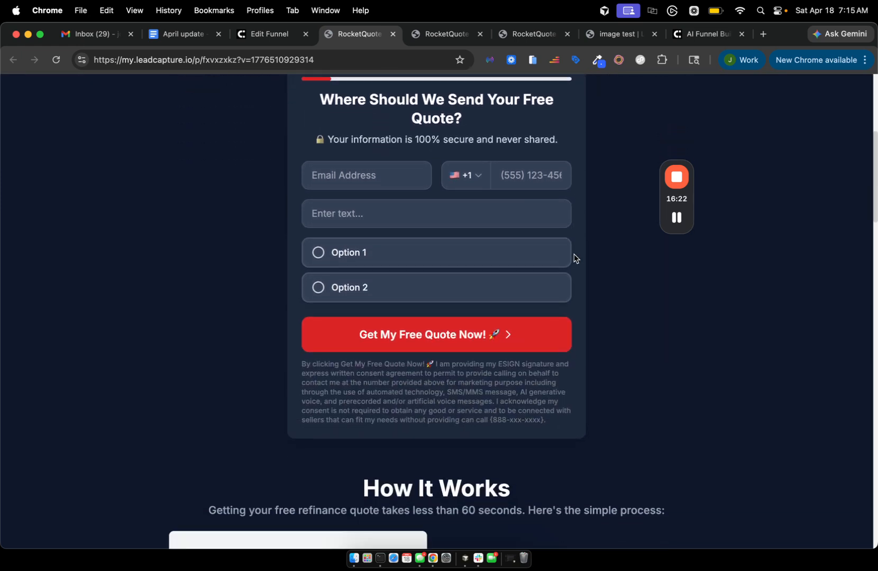
scroll(575, 258, up, 4)
scroll(575, 258, down, 4)
mouse_move(677, 254)
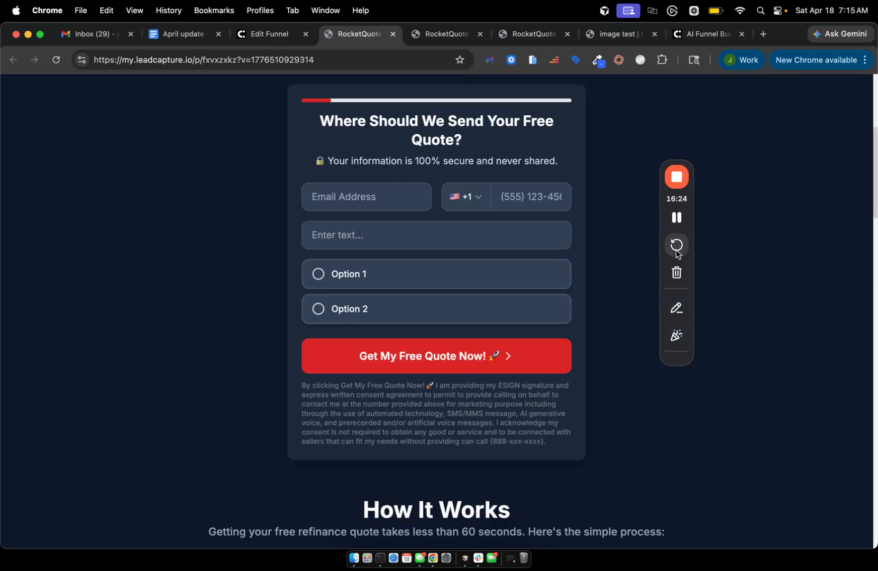
click(677, 308)
drag(338, 177, 366, 368)
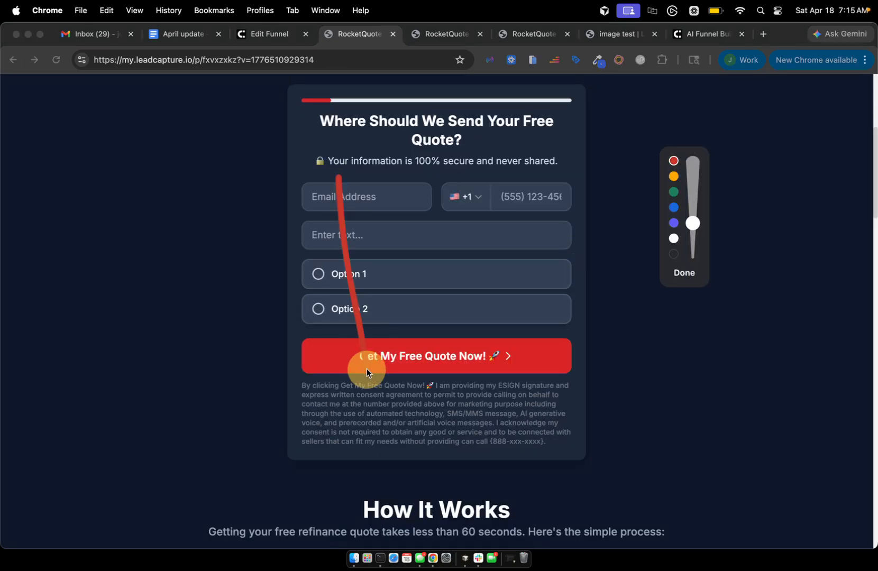
mouse_move(262, 210)
mouse_down()
mouse_move(321, 209)
mouse_move(300, 237)
mouse_up()
drag(402, 242, 405, 245)
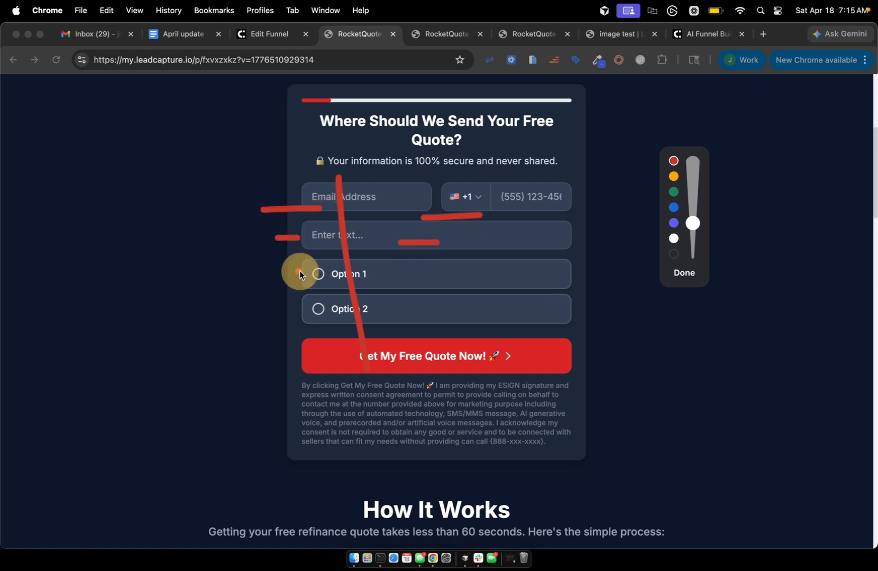
click(684, 272)
Highlight the 'Pre-Populated Fields via UTM' heading in the April update notes, then return to the editor.
click(171, 35)
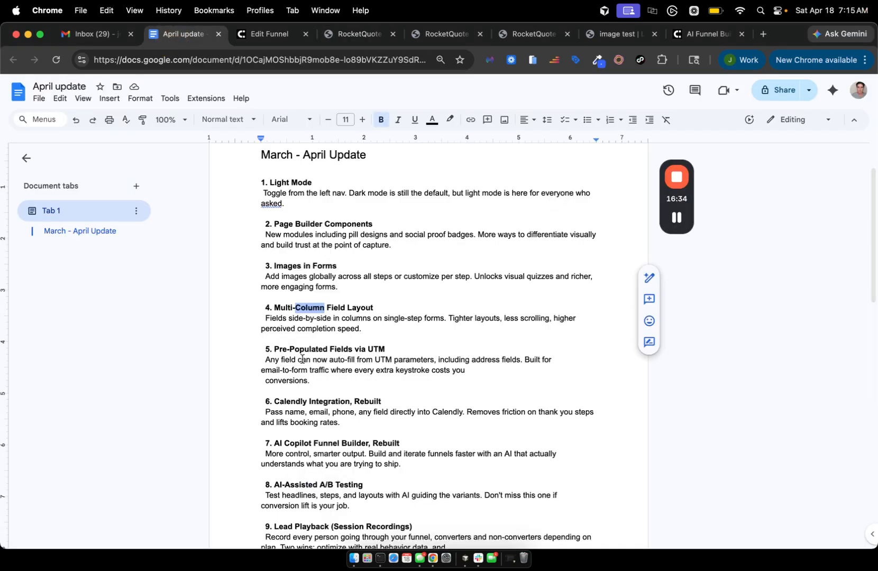
scroll(302, 360, down, 3)
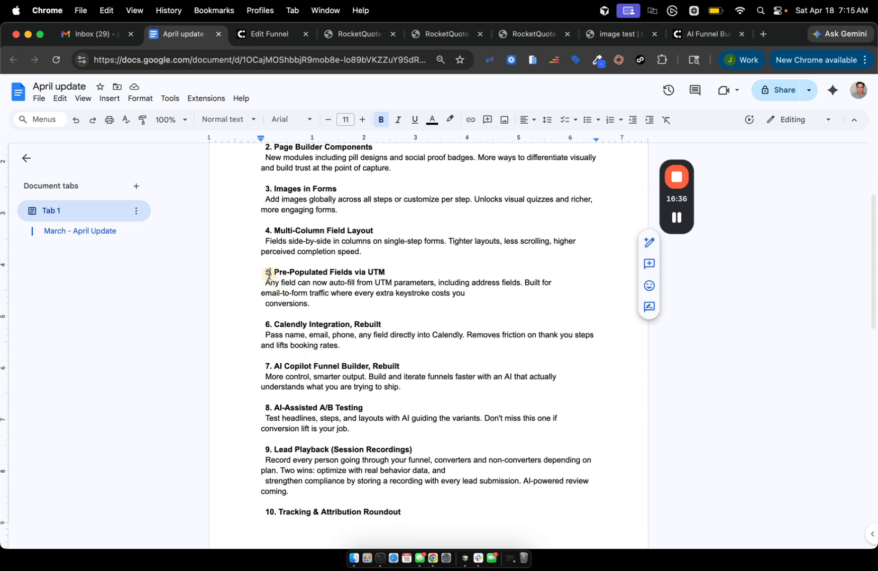
drag(264, 272, 392, 272)
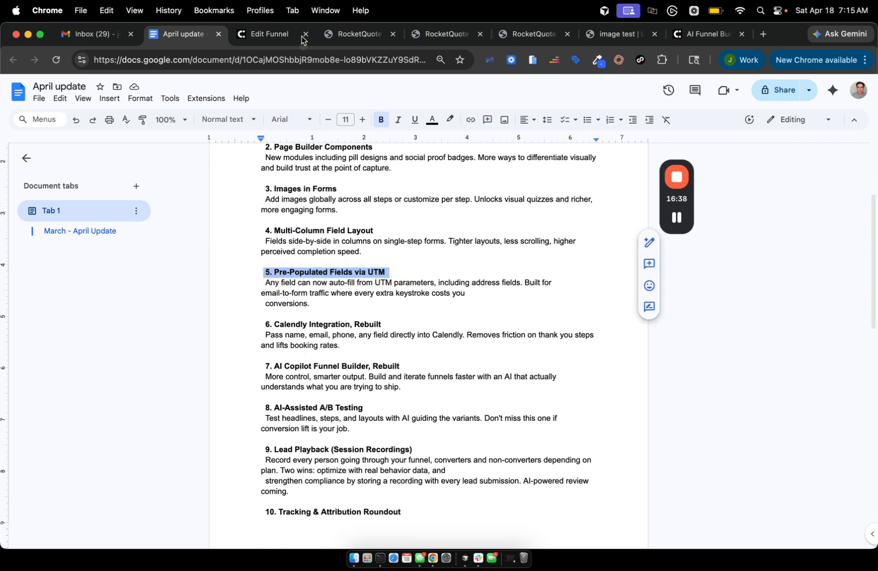
click(269, 34)
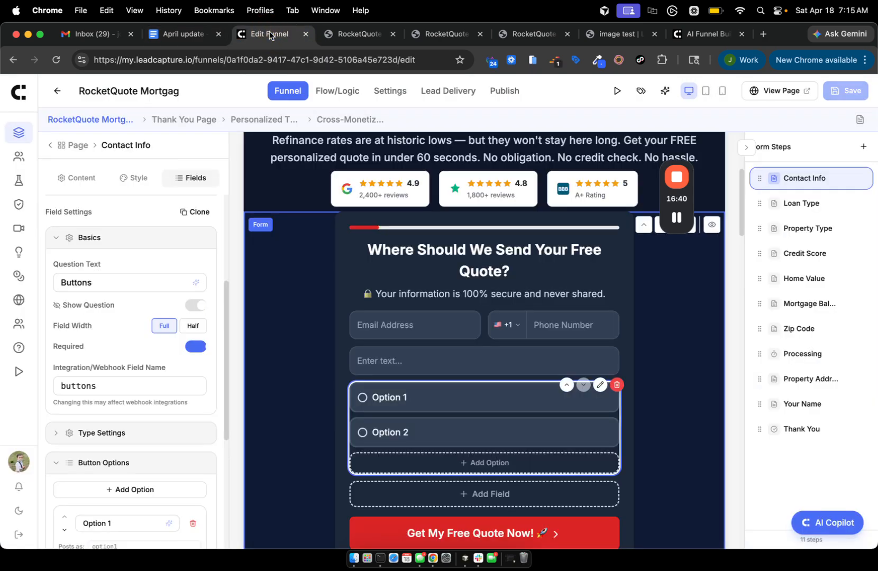
Turn on Enable Pre-Population under URL Pre-Population in the funnel Settings.
click(384, 92)
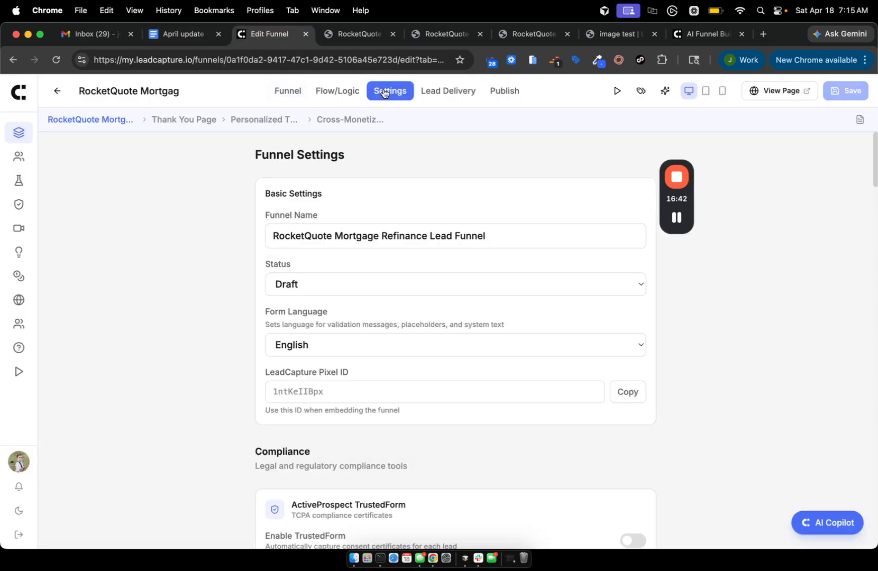
scroll(303, 265, down, 2)
scroll(328, 270, up, 2)
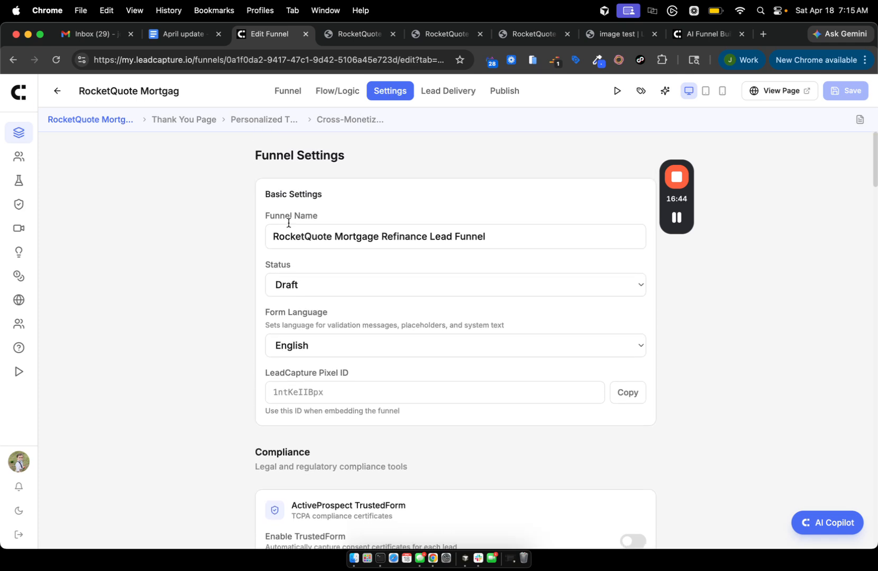
scroll(354, 275, down, 10)
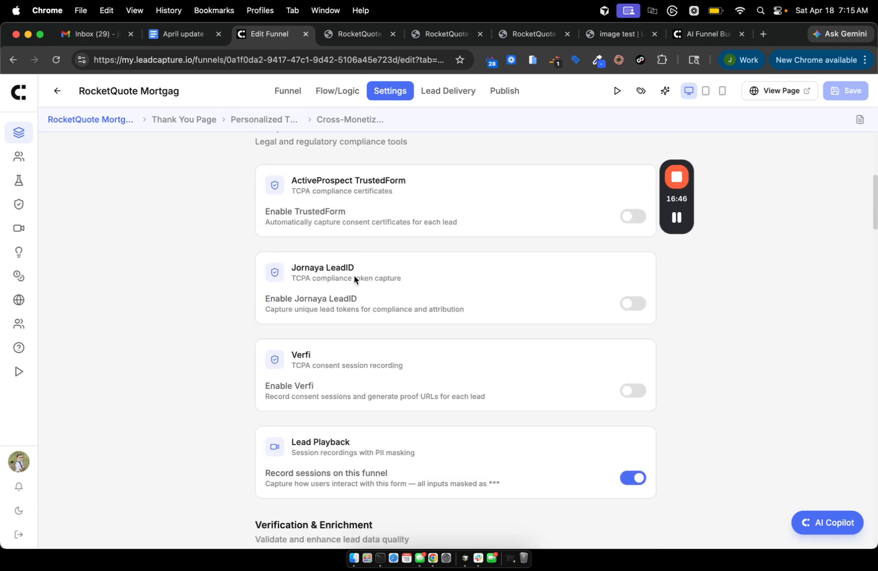
scroll(353, 276, down, 13)
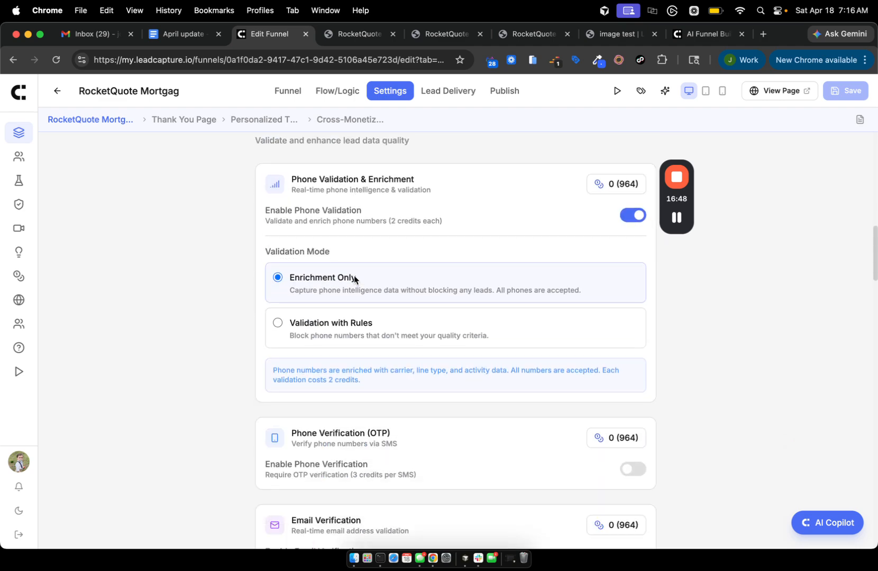
scroll(354, 279, down, 4)
scroll(354, 280, down, 5)
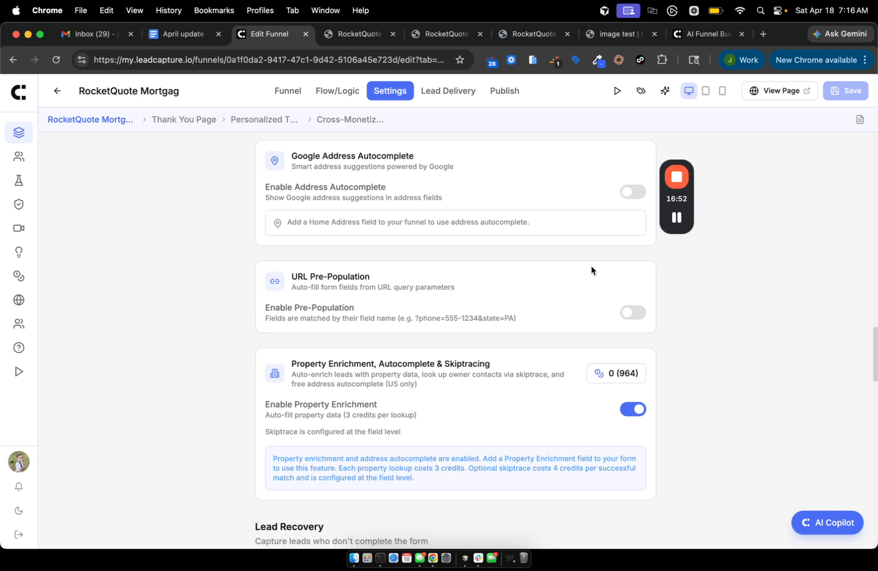
click(628, 313)
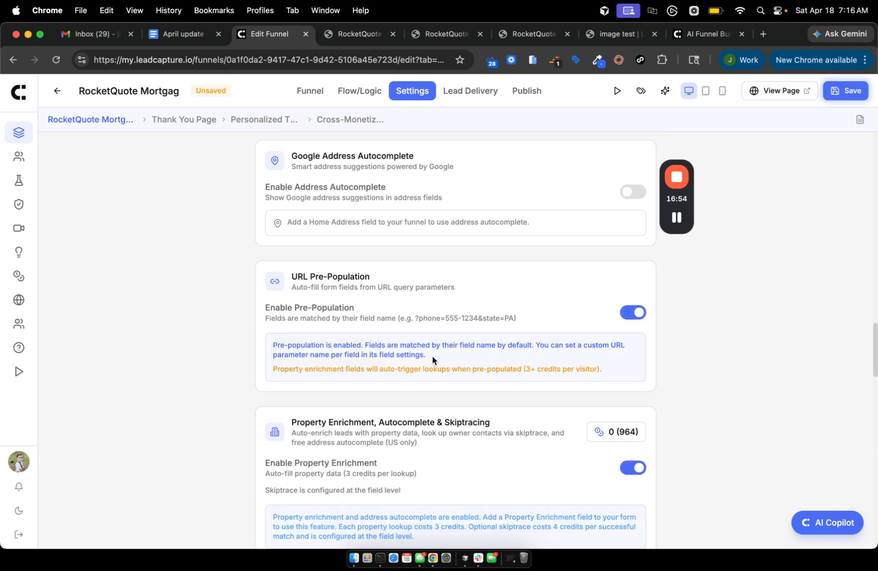
View the live RocketQuote page with side-by-side email and phone fields.
click(677, 218)
drag(686, 201, 775, 186)
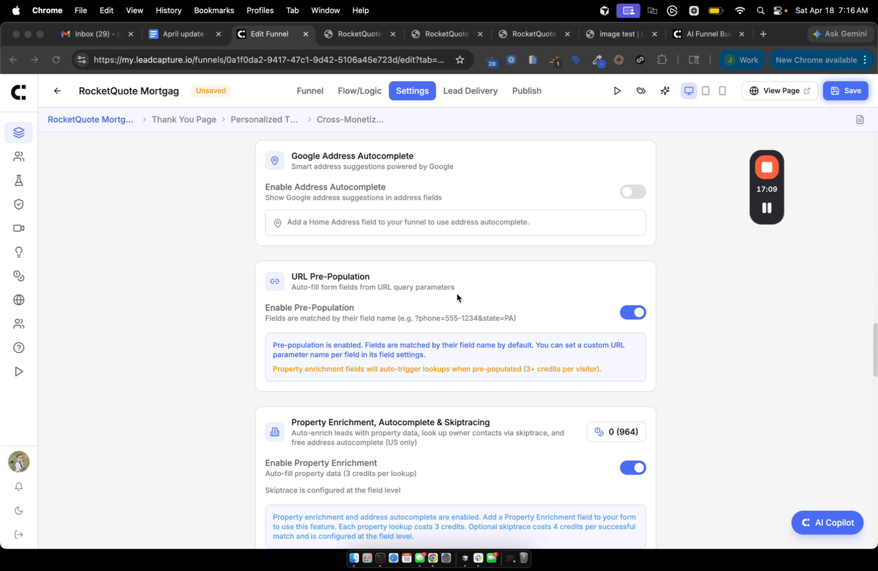
click(358, 35)
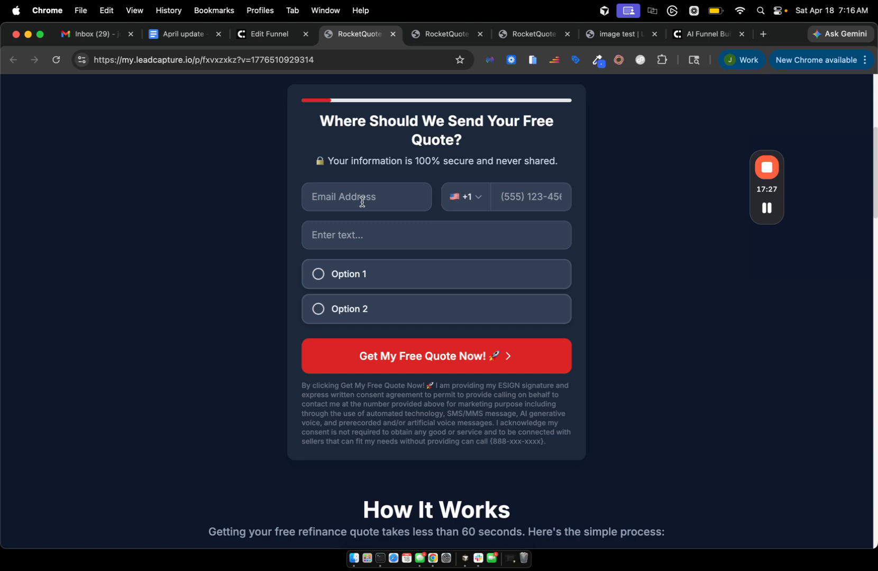
click(320, 196)
click(261, 37)
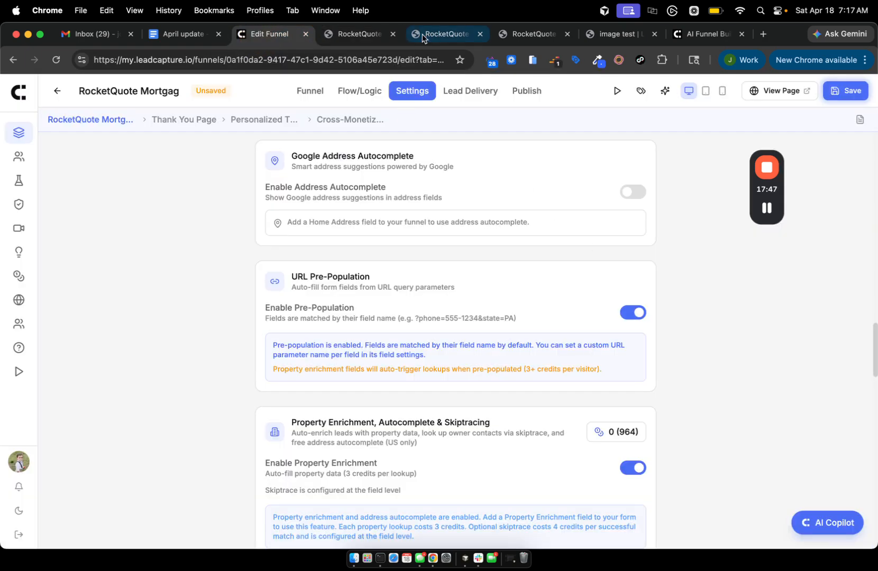
click(310, 91)
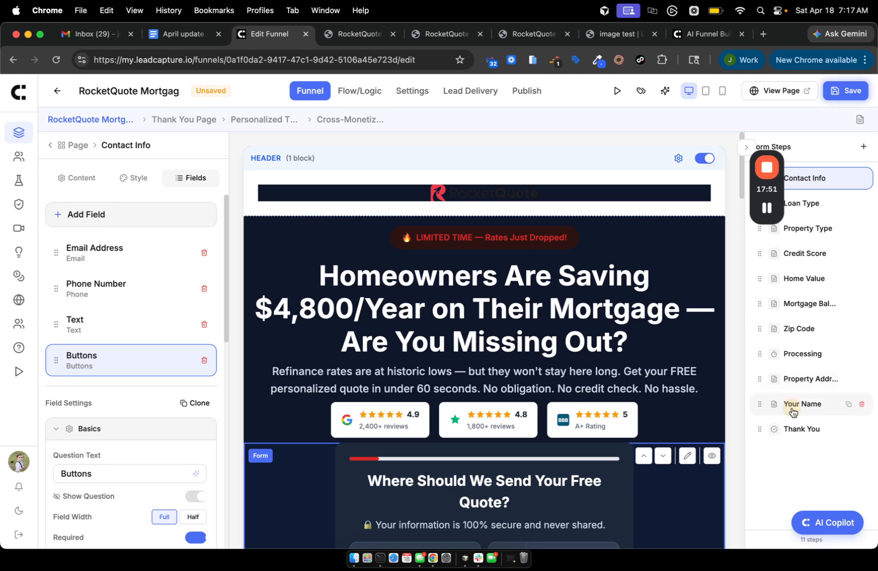
click(798, 407)
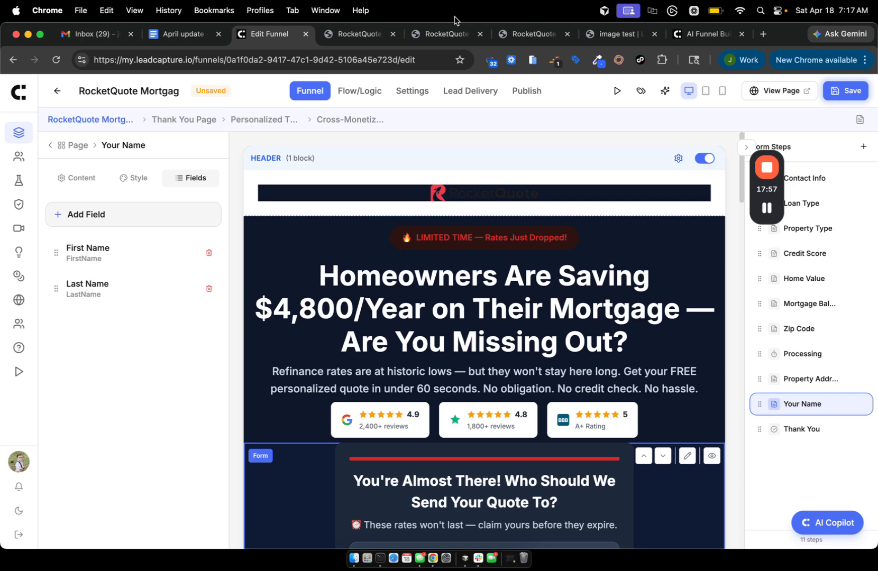
click(365, 34)
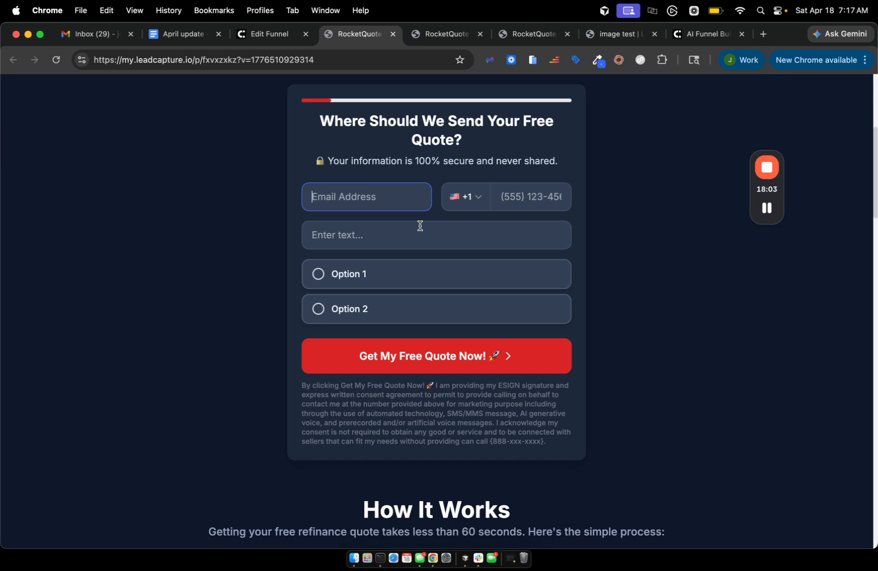
Clear the UTM heading highlight in the April update notes and return to the funnel editor.
click(180, 35)
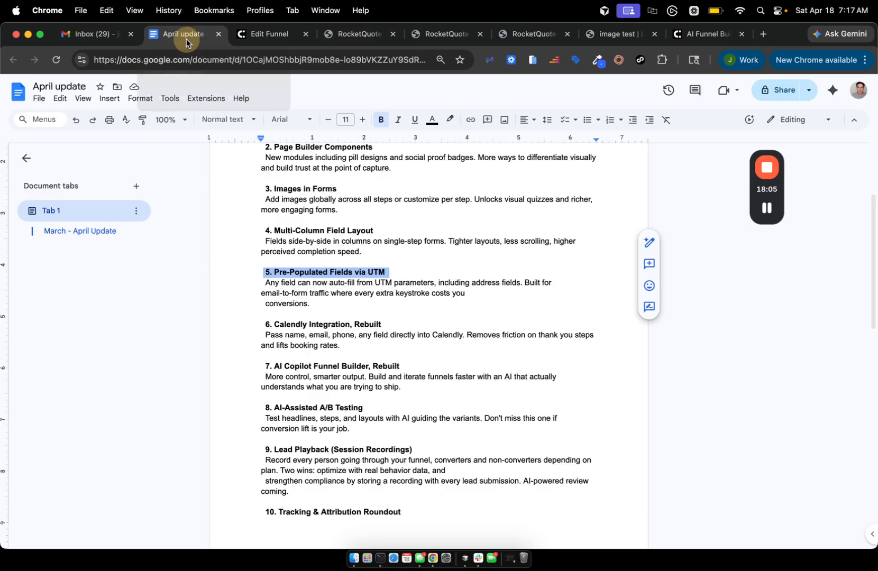
scroll(338, 370, down, 3)
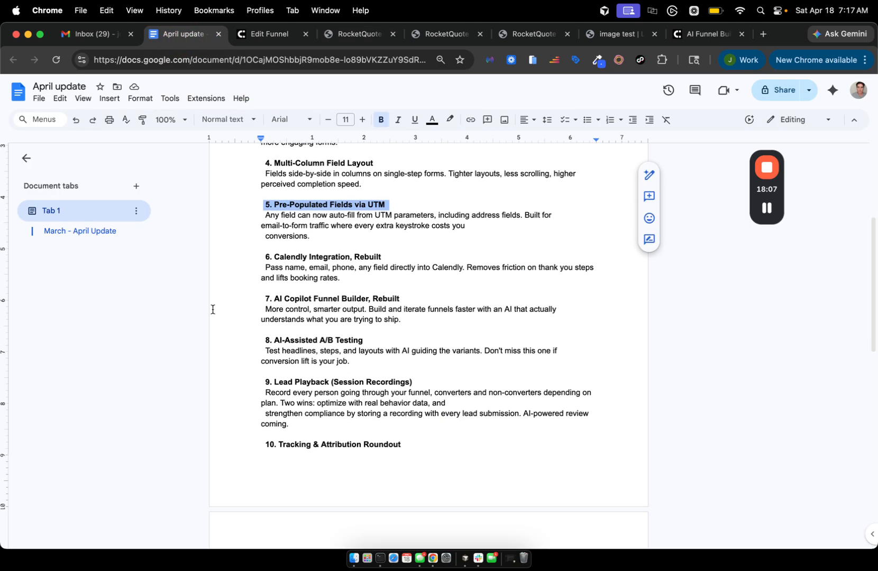
click(331, 258)
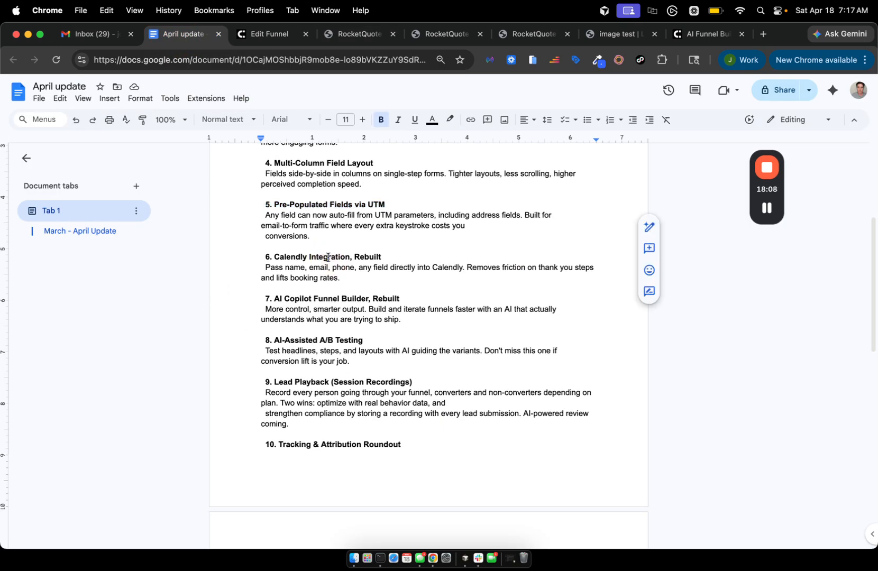
click(241, 37)
Open the Thank You step ('Your Free Quote Is On Its Way!') and scroll to its embed options.
click(798, 178)
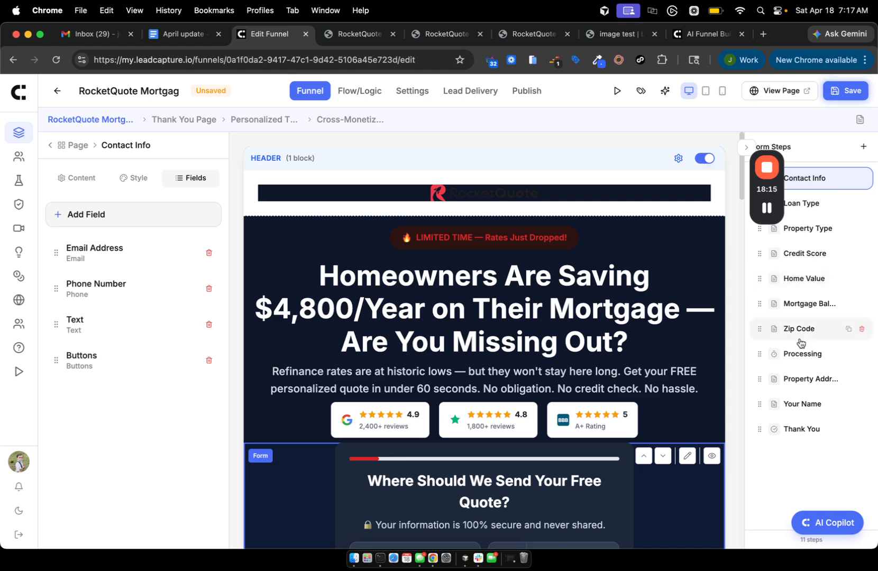
click(793, 432)
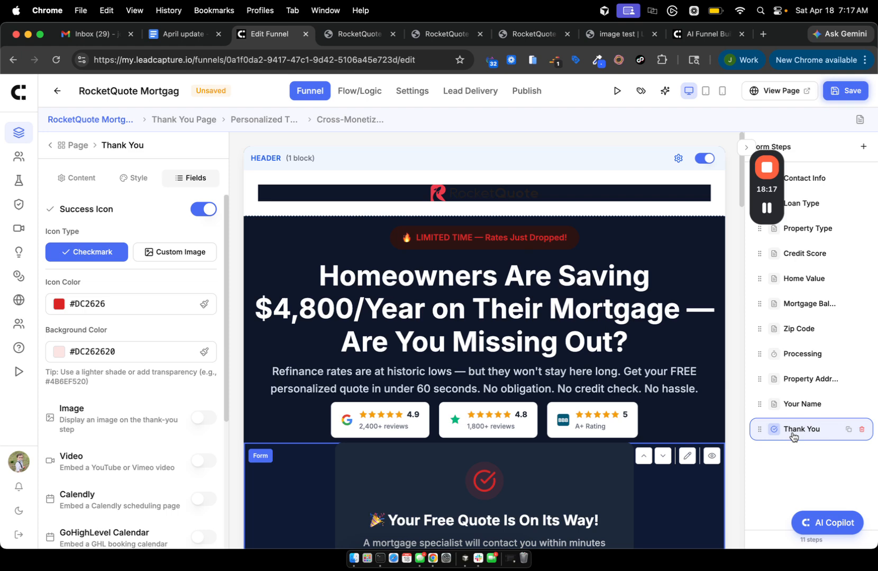
scroll(452, 367, down, 3)
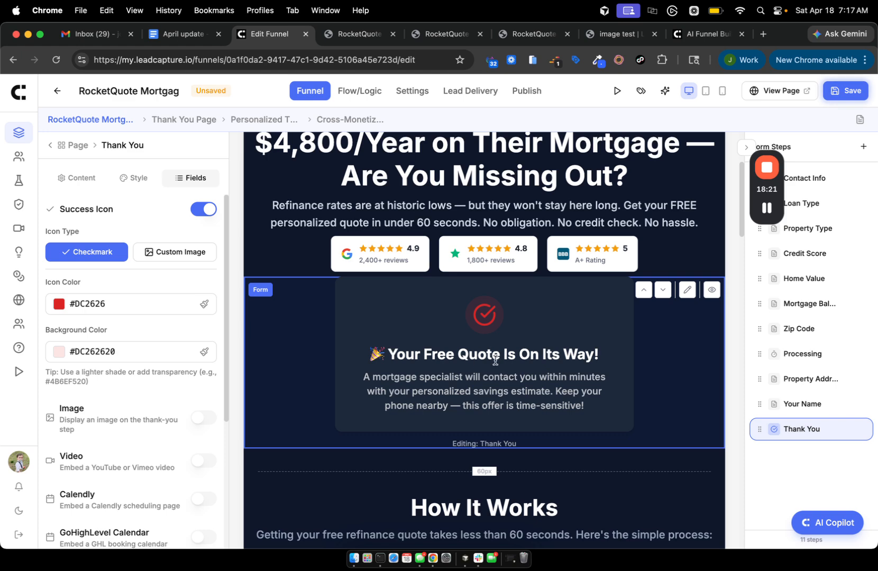
scroll(441, 413, down, 1)
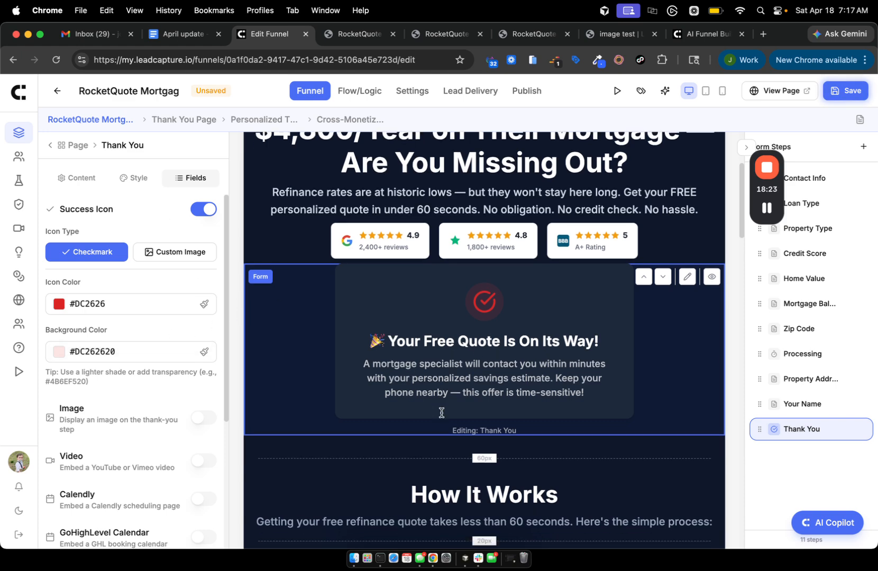
scroll(441, 412, down, 2)
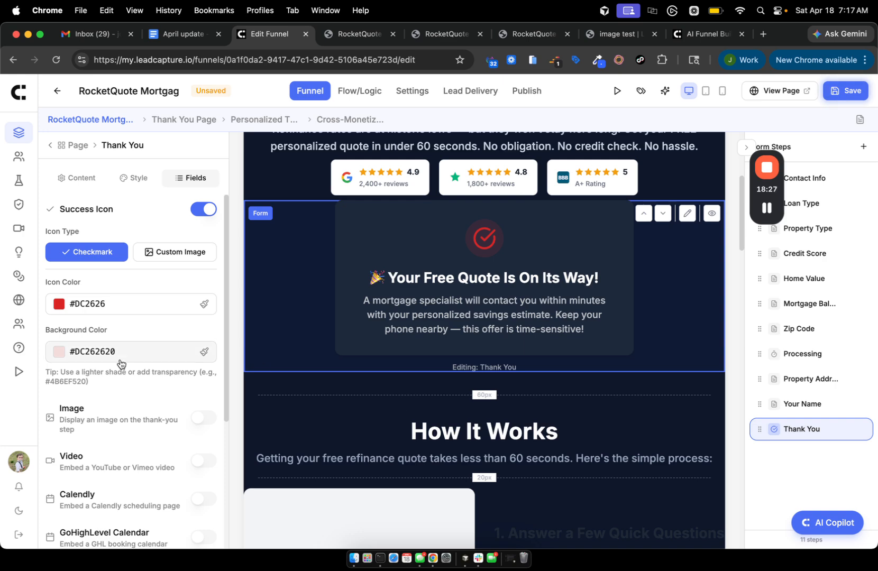
scroll(132, 465, down, 4)
scroll(136, 481, up, 3)
scroll(136, 481, up, 1)
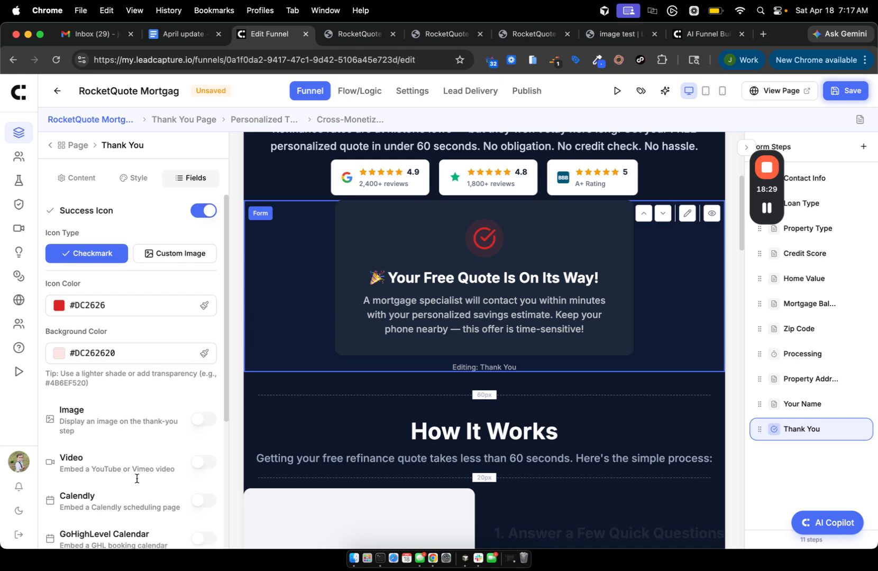
scroll(136, 481, down, 4)
scroll(137, 479, up, 4)
scroll(136, 478, down, 5)
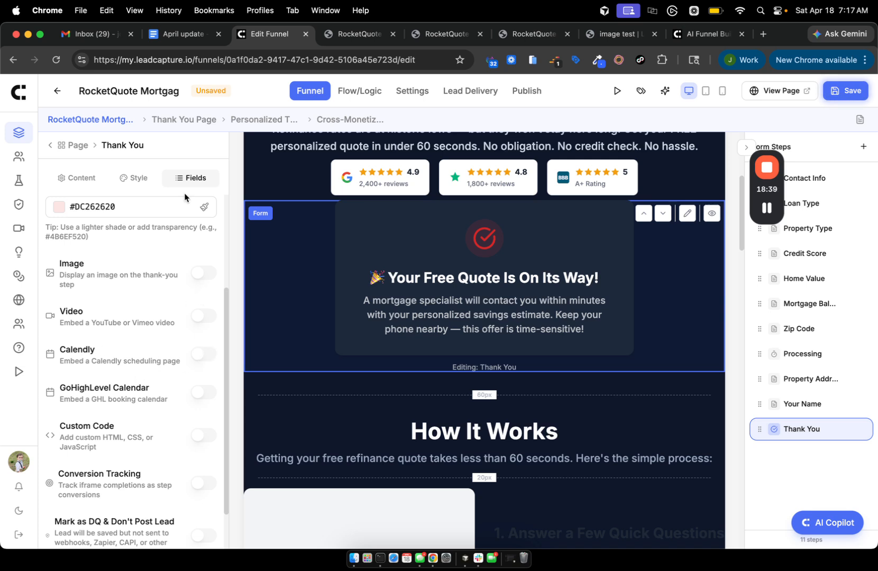
Highlight the Calendly and GoHighLevel calendar embed options.
drag(53, 349, 162, 392)
drag(65, 388, 177, 396)
drag(56, 350, 95, 350)
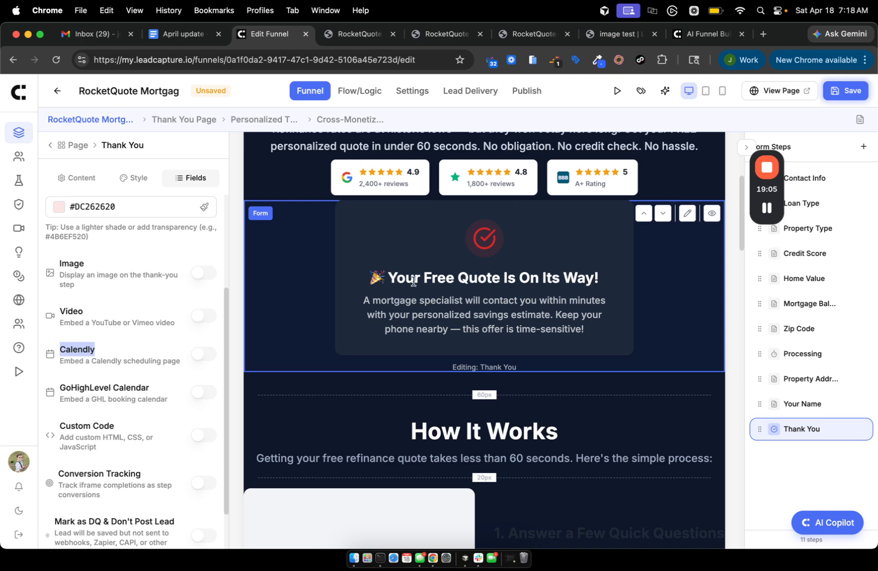
Enable the Calendly embed and hide its event details, cookie banner and landing page details.
click(196, 354)
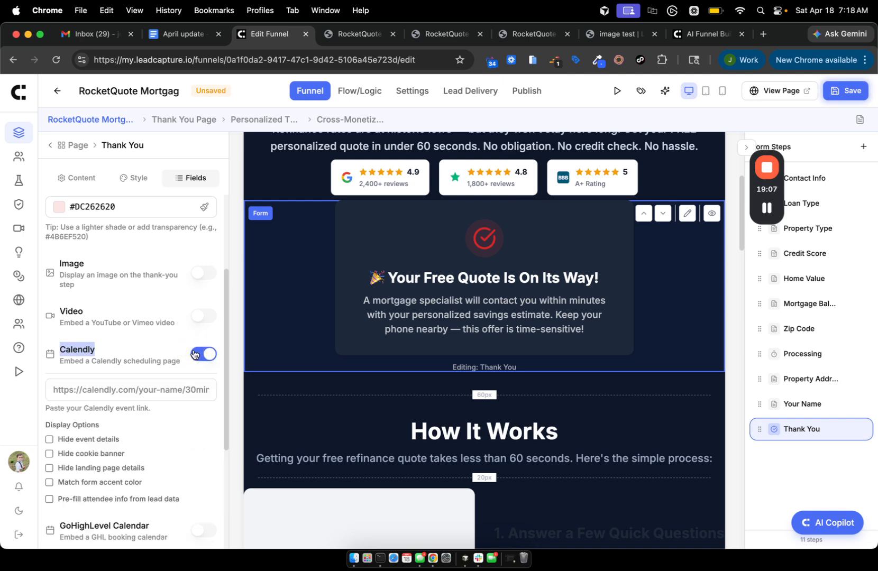
click(57, 385)
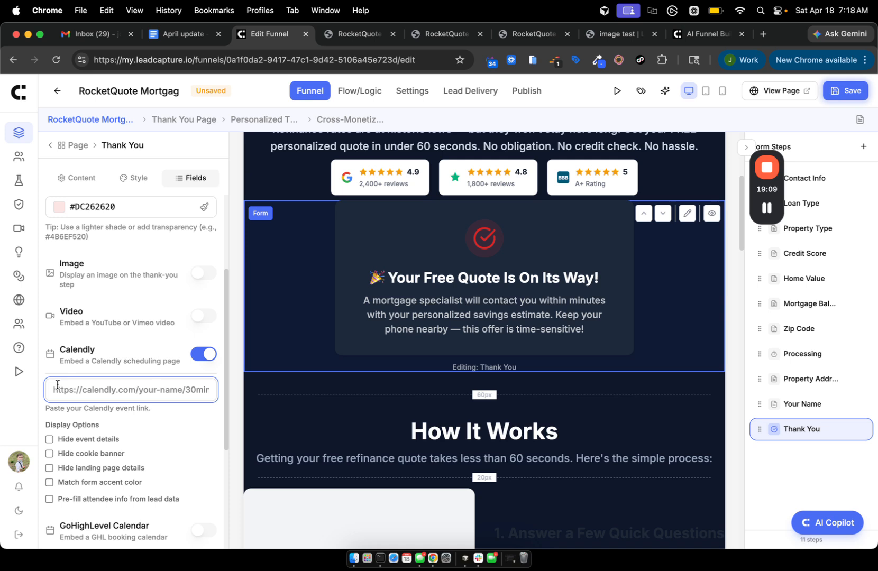
scroll(87, 441, down, 3)
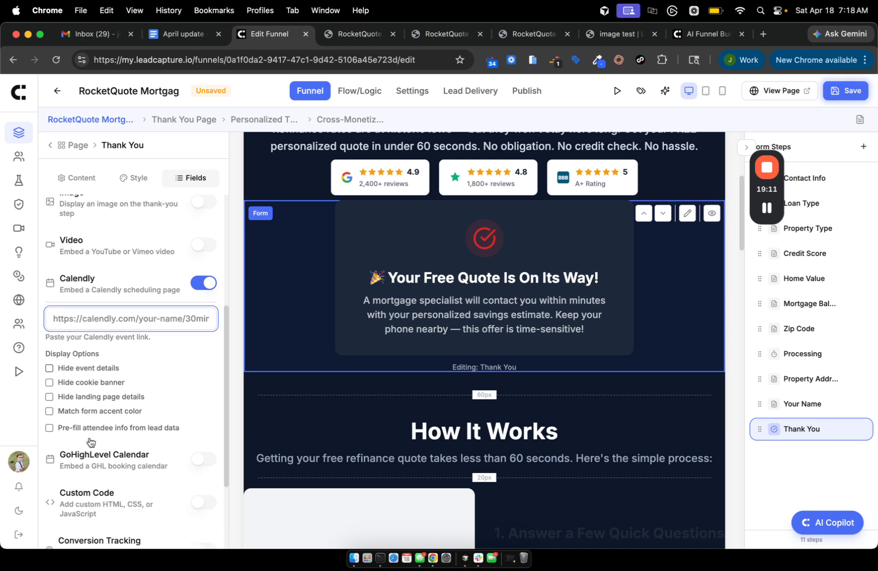
click(86, 369)
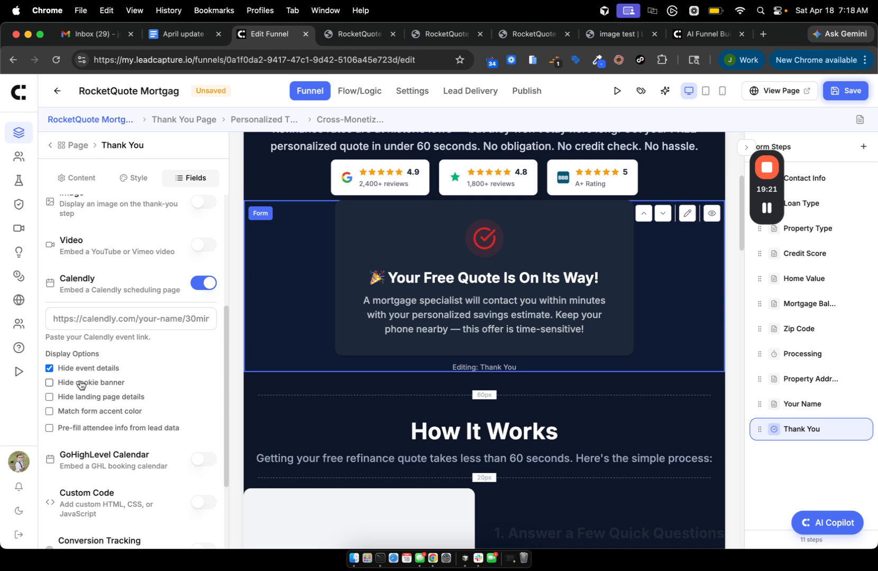
click(80, 382)
click(76, 400)
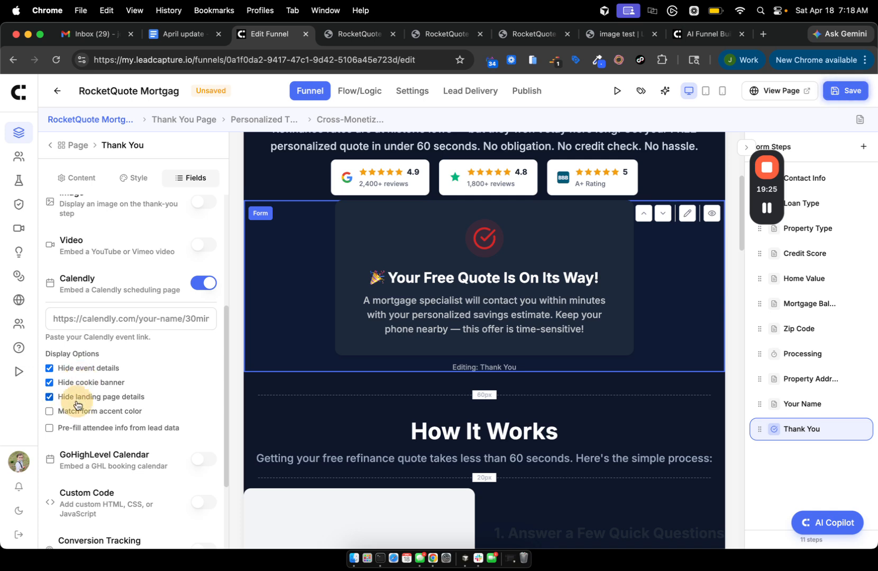
Turn on pre-filling attendee info from lead data, leaving the full name and first name mappings at None.
click(76, 433)
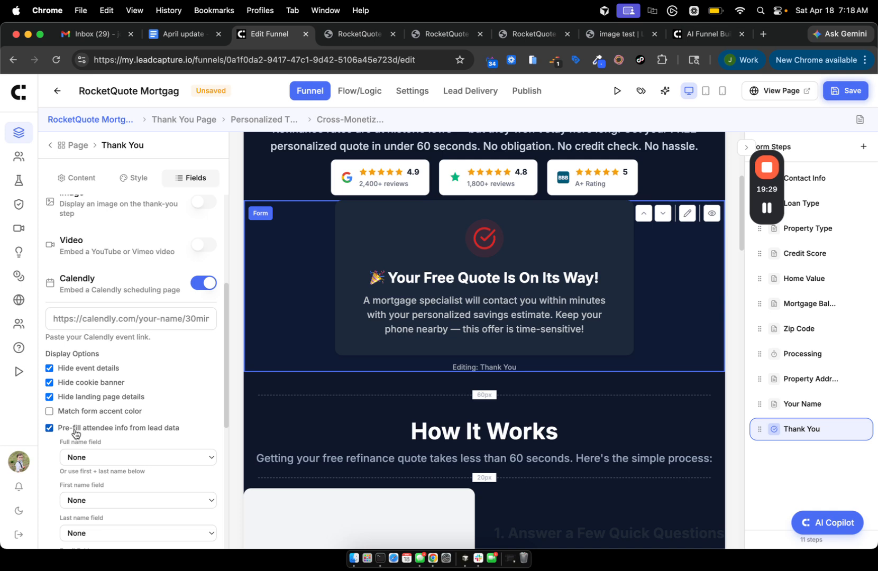
scroll(76, 433, down, 5)
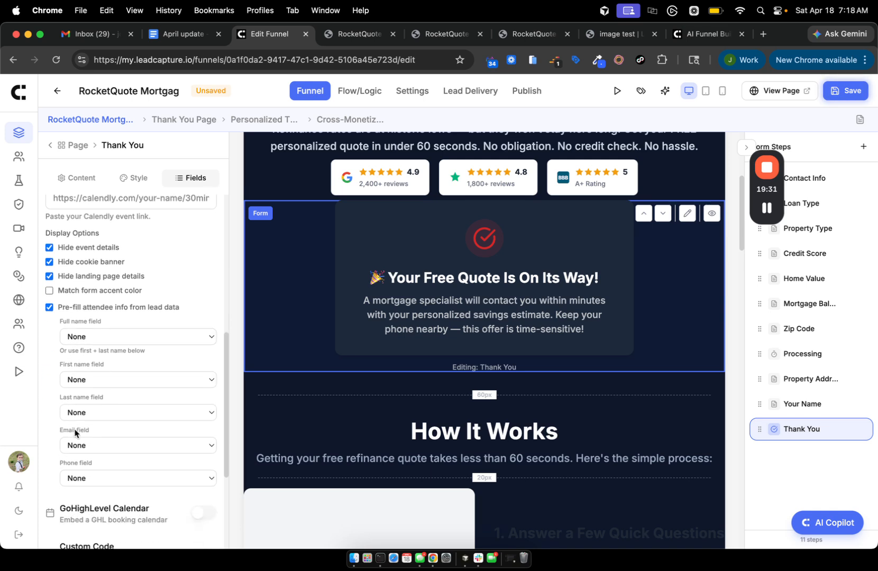
click(102, 337)
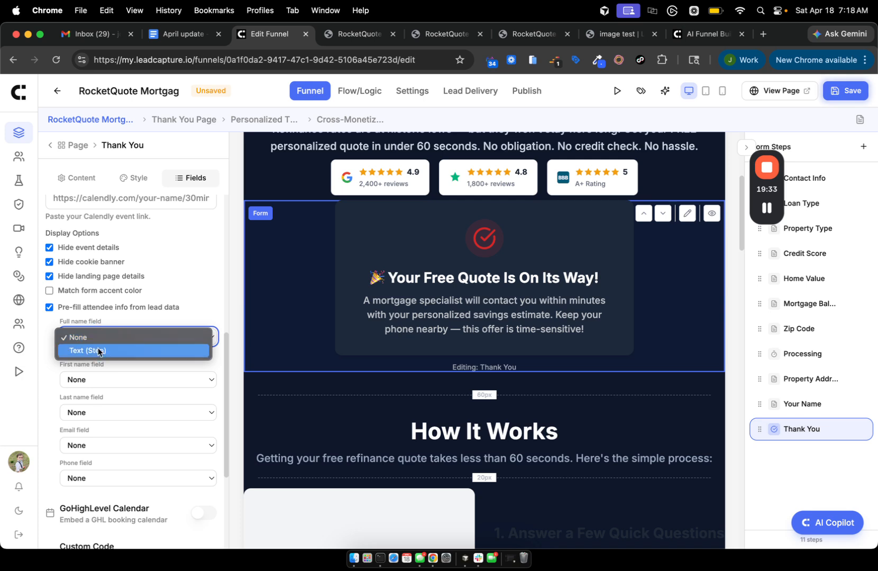
click(88, 337)
click(111, 380)
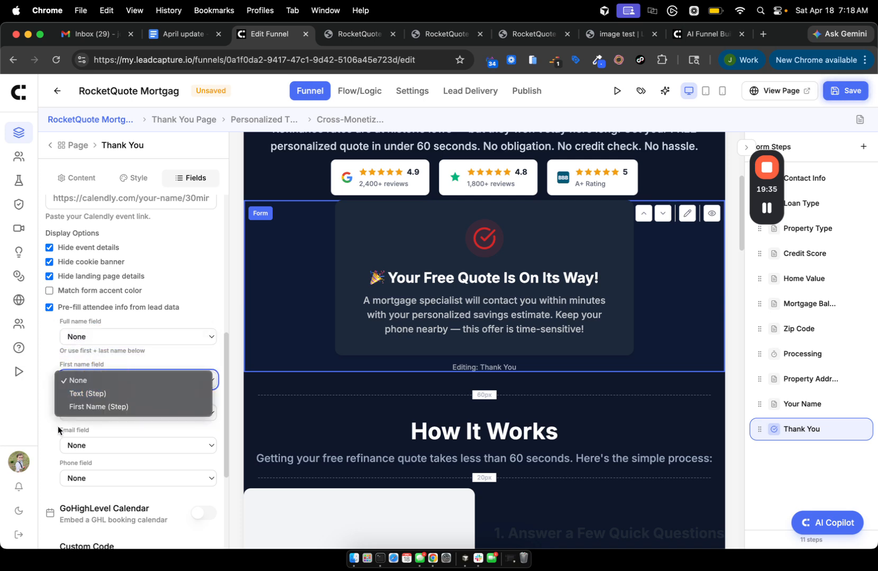
click(111, 428)
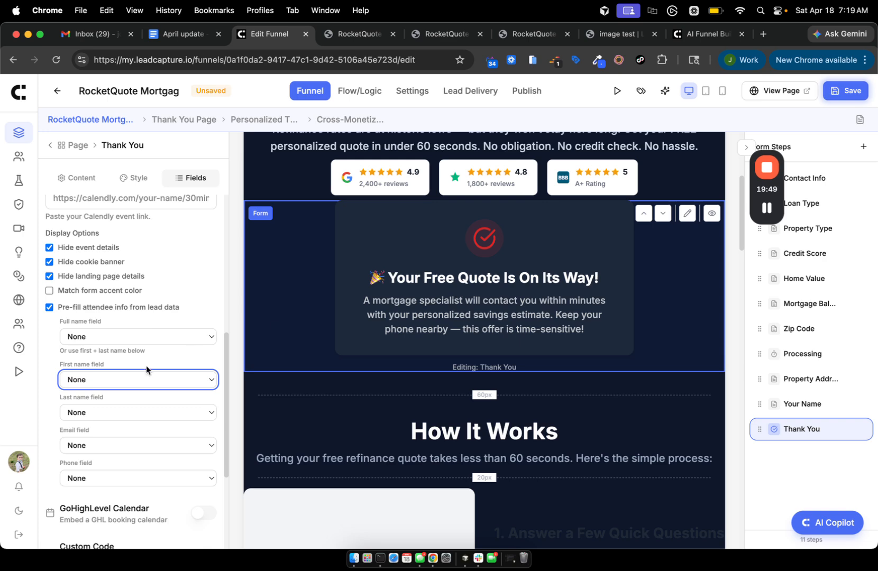
scroll(146, 366, down, 4)
scroll(146, 366, up, 2)
scroll(146, 366, up, 1)
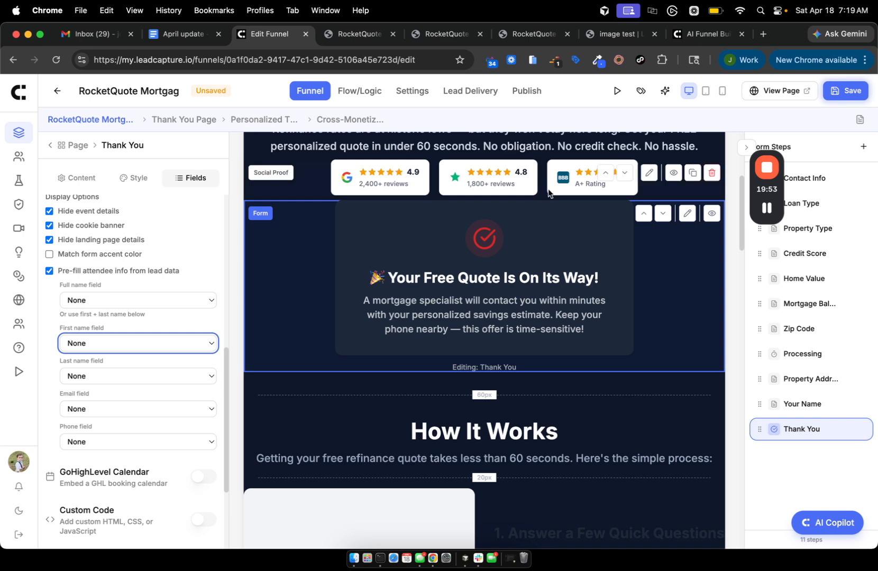
scroll(159, 249, down, 5)
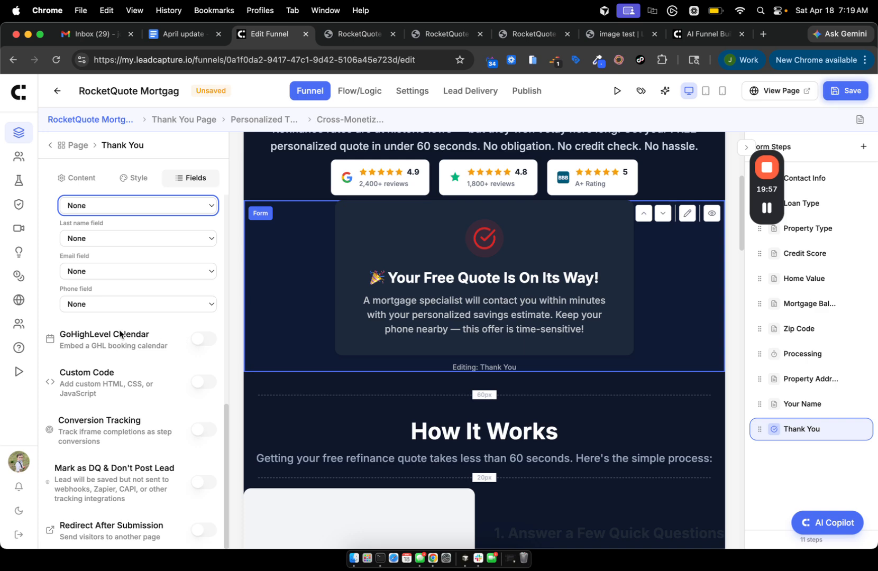
click(73, 145)
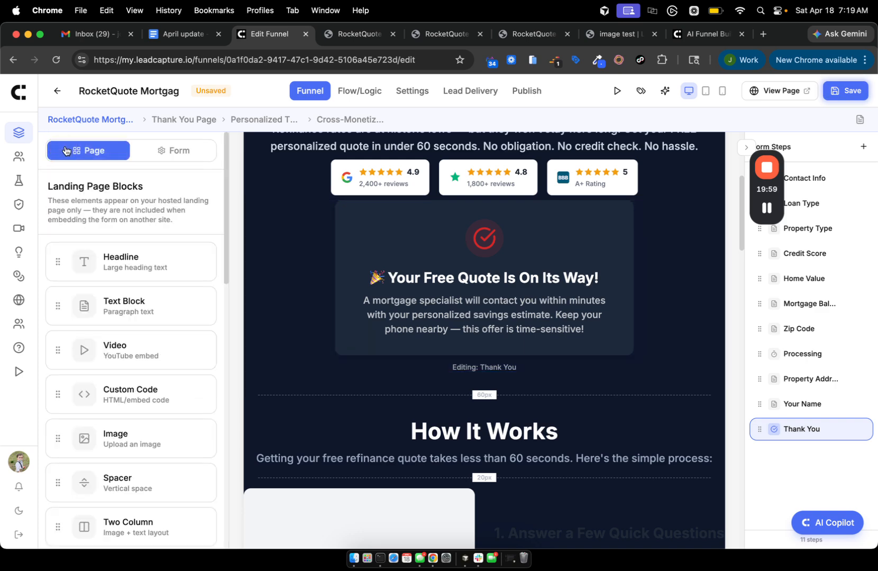
Go back to the RocketQuote funnel details, look over its steps, and switch to the April update document.
click(58, 95)
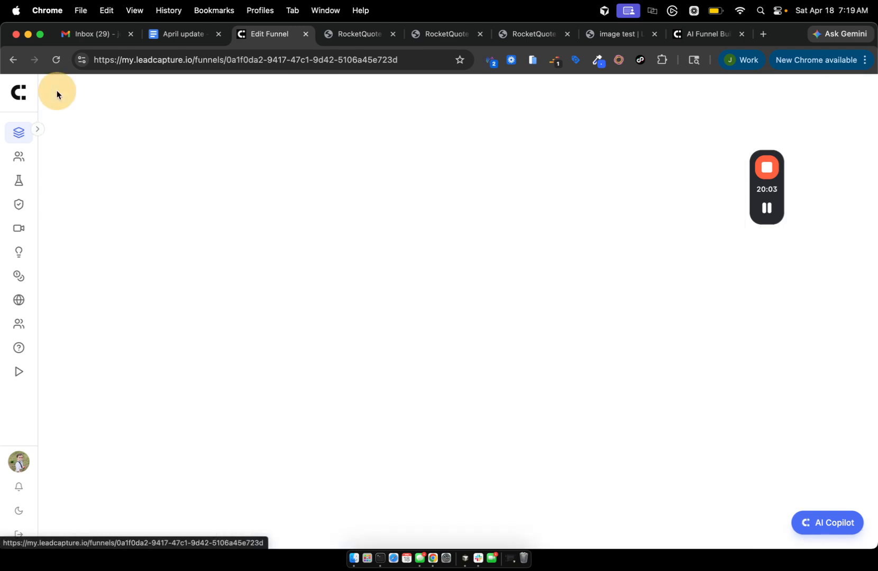
scroll(517, 318, down, 10)
drag(373, 267, 396, 281)
scroll(615, 284, up, 7)
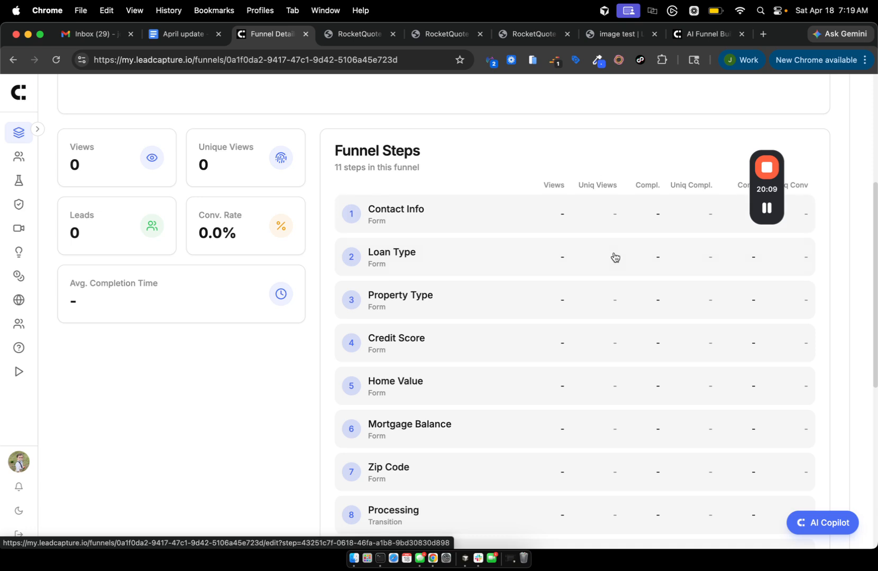
scroll(613, 257, down, 10)
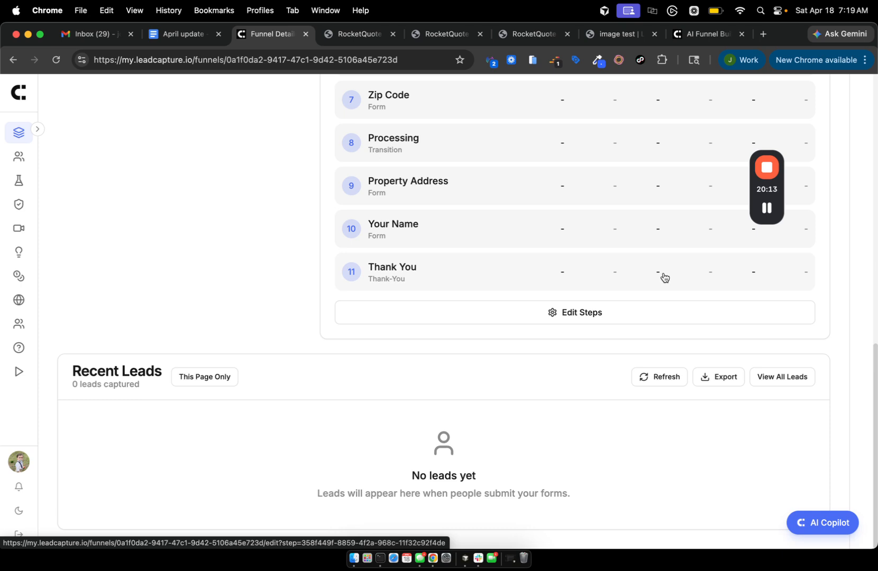
scroll(663, 280, up, 15)
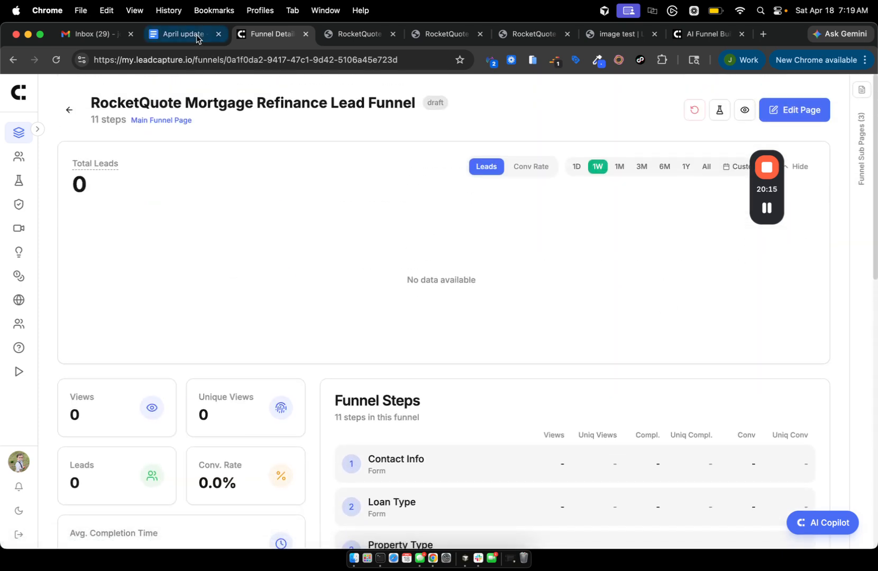
click(196, 35)
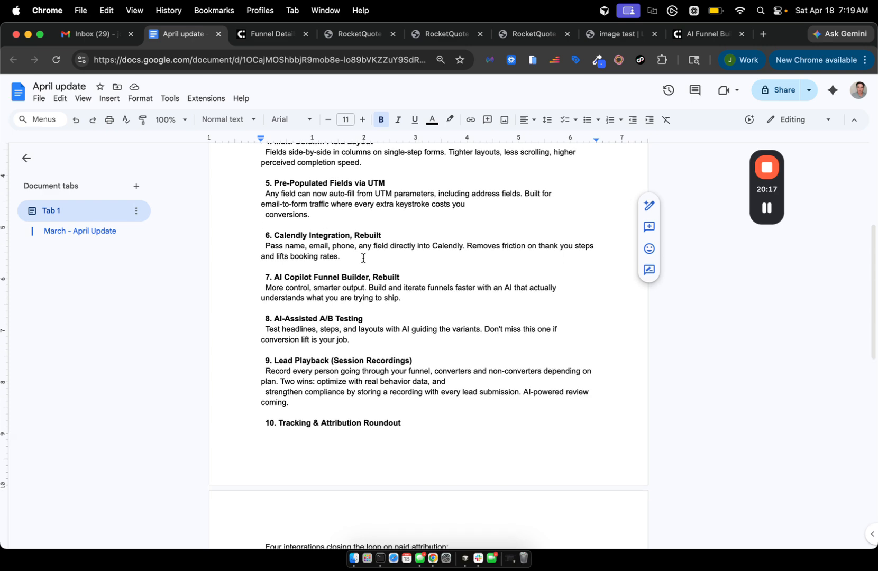
Select the '8. AI-Assisted A/B Testing' section of the April update notes, then return to the funnel details.
scroll(363, 258, down, 3)
click(304, 226)
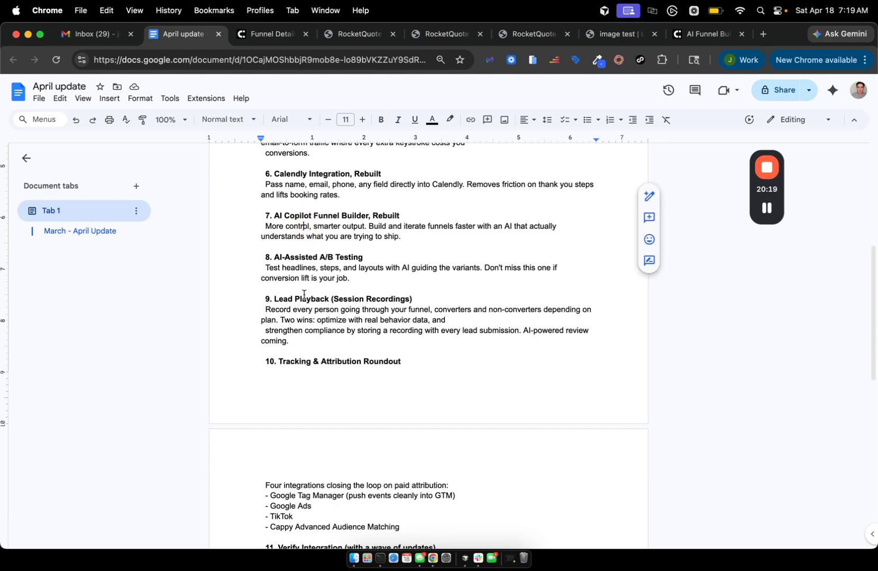
scroll(304, 294, down, 3)
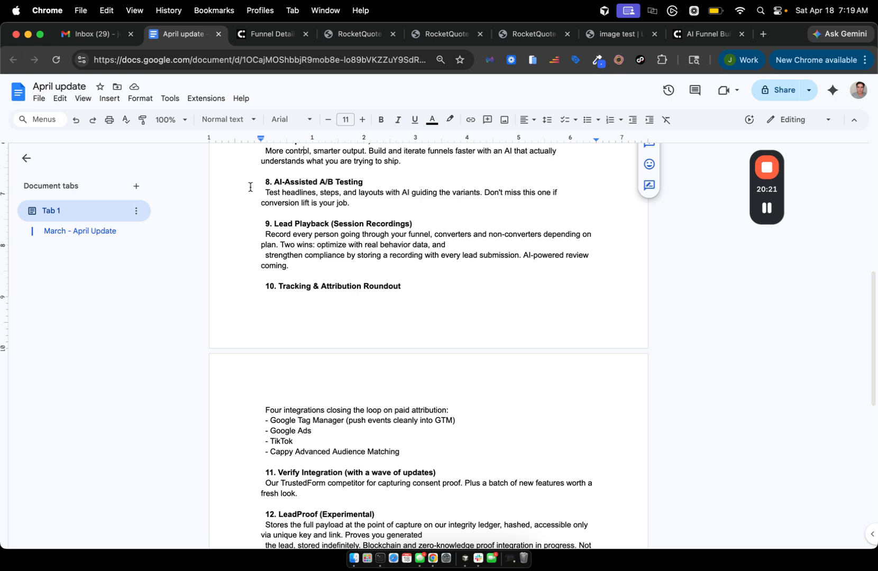
drag(250, 186, 392, 198)
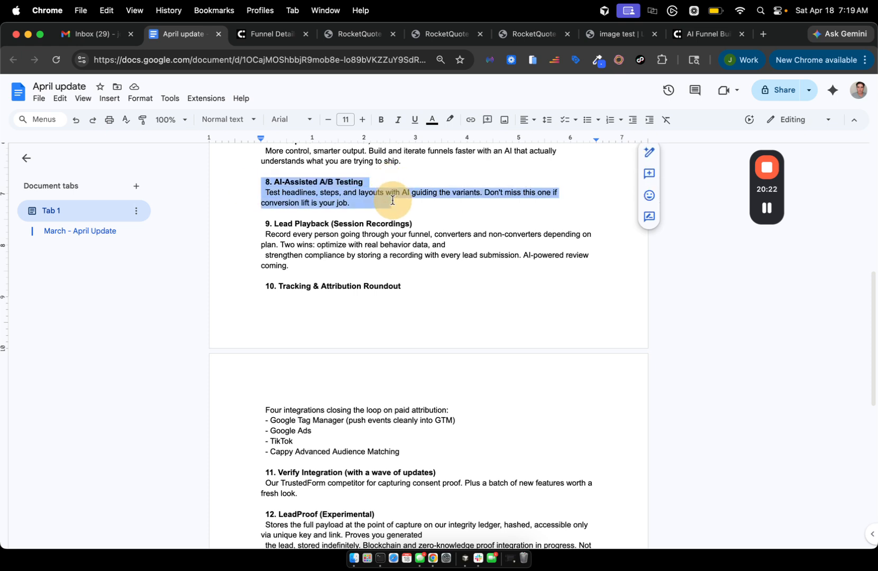
click(278, 37)
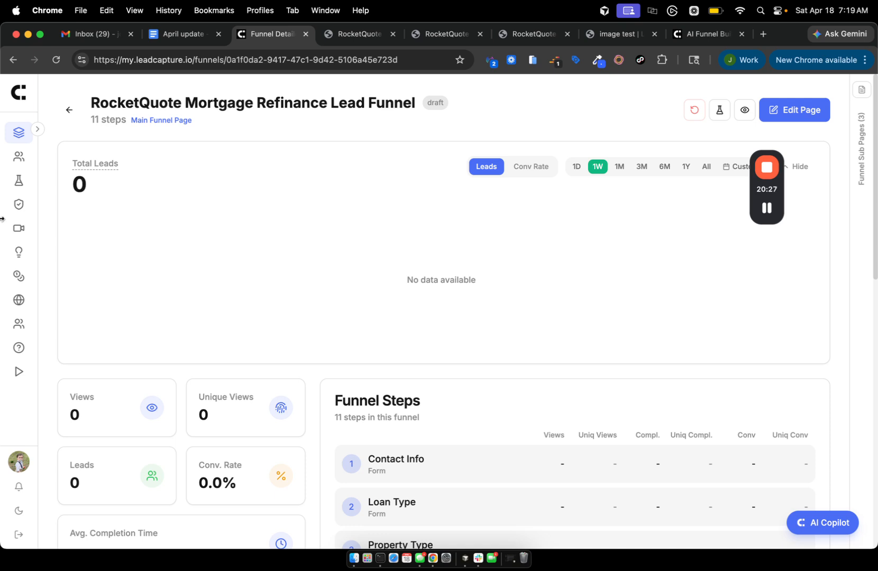
Navigate via the Funnels list and the expanded sidebar to the A/B Testing page.
click(19, 133)
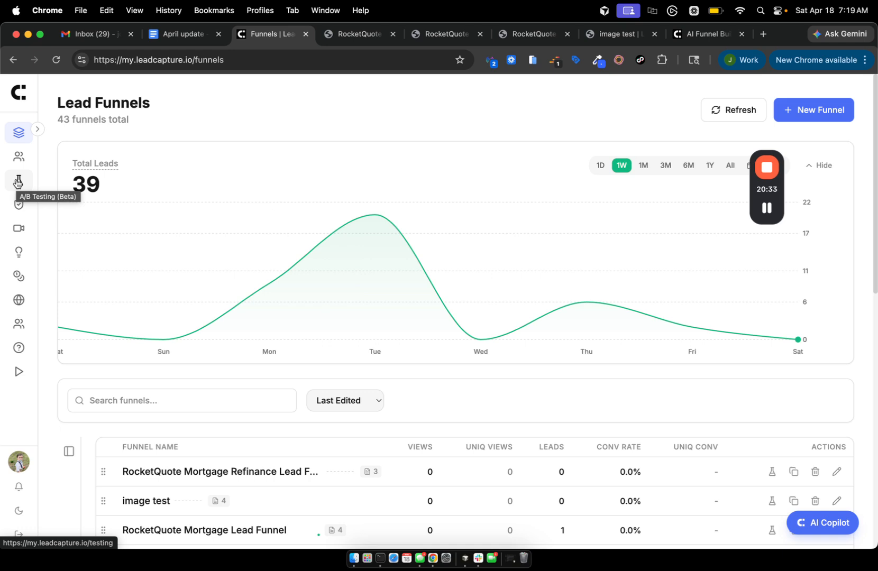
drag(21, 183, 40, 181)
click(38, 132)
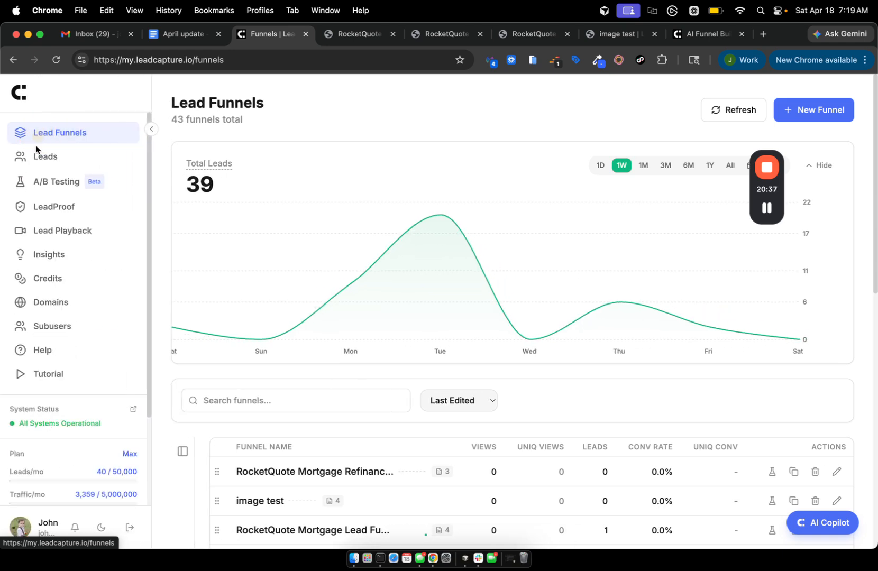
click(78, 186)
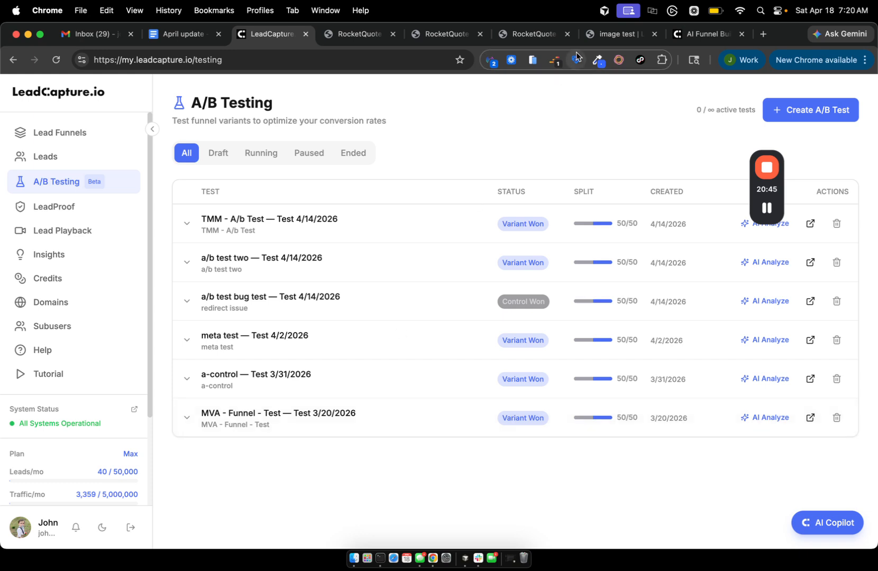
Create an A/B test for the RocketQuote Mortgage Refinance Lead Funnel using AI-generated test ideas.
click(823, 110)
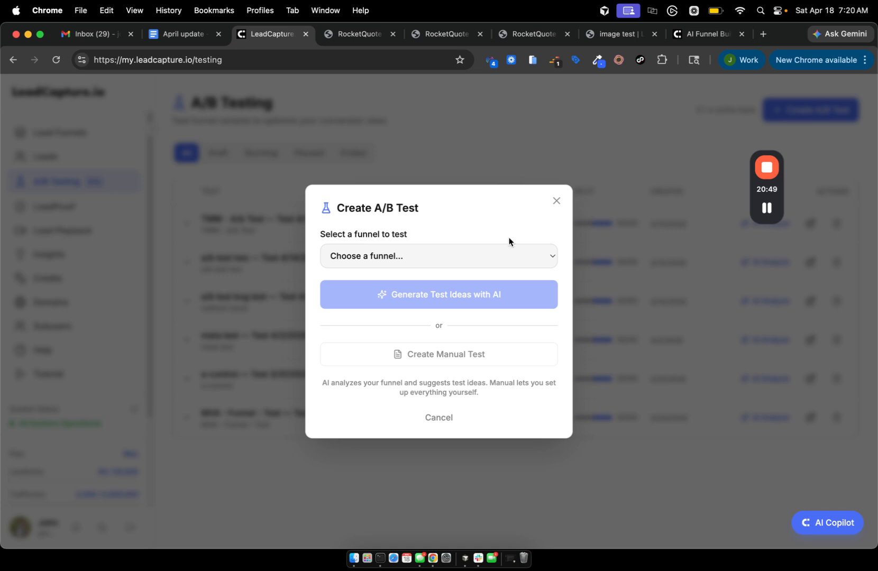
click(453, 261)
click(450, 271)
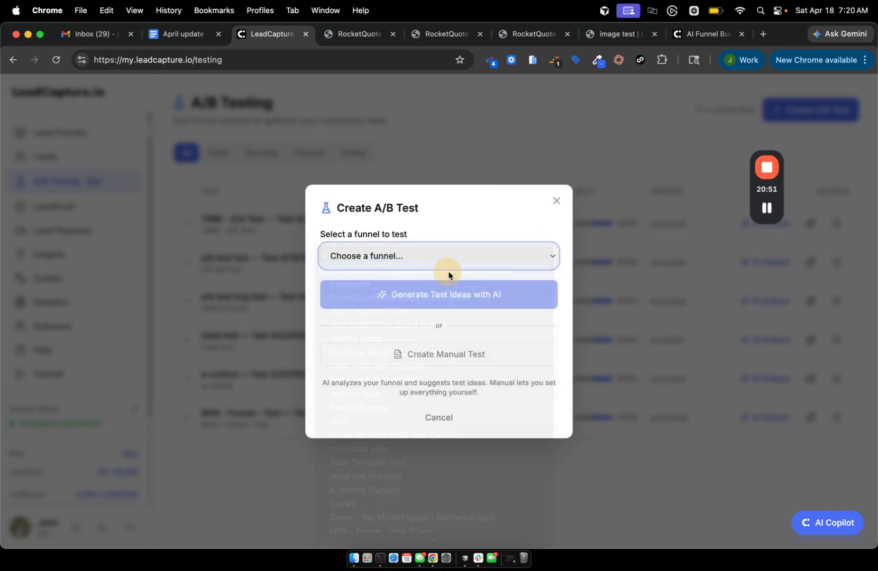
click(445, 300)
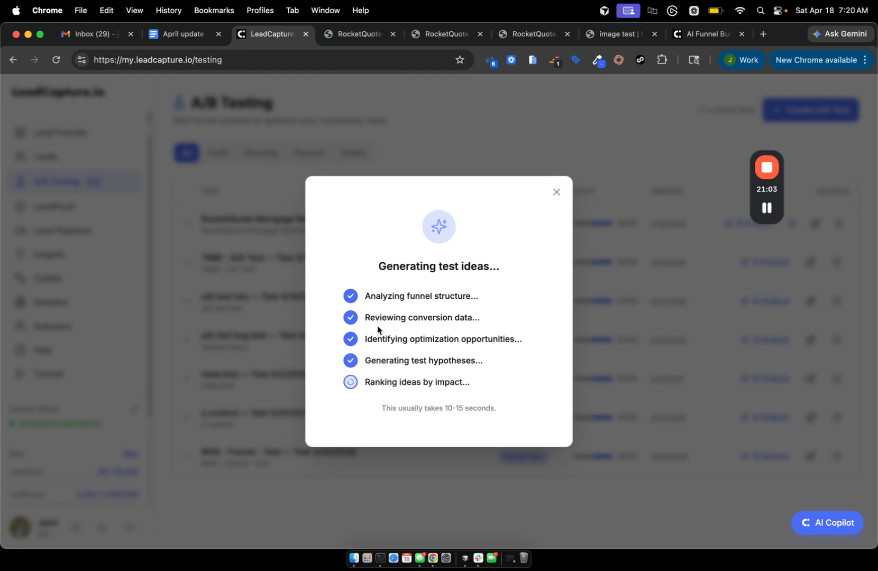
drag(365, 358, 473, 356)
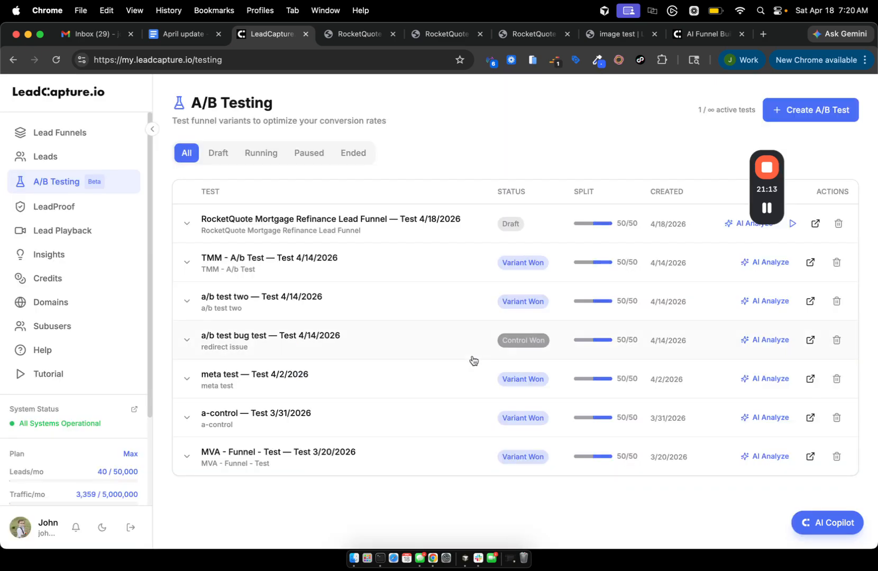
Scroll the new RocketQuote test page to review its seven AI test ideas.
scroll(472, 359, down, 15)
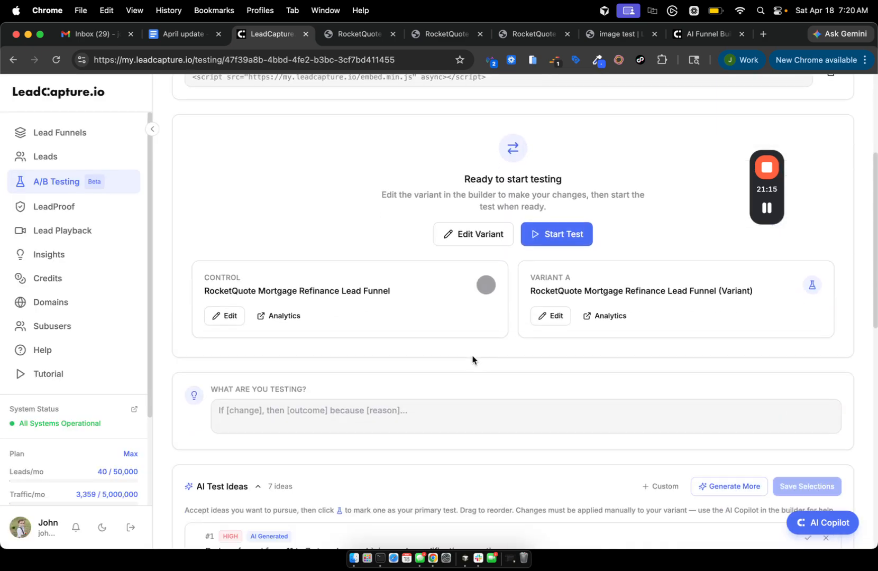
scroll(473, 360, up, 8)
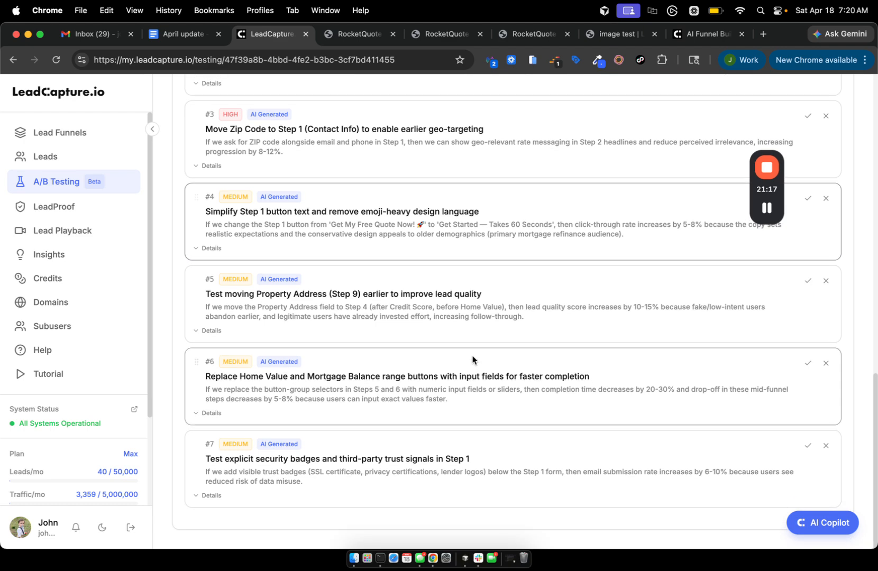
scroll(472, 359, down, 4)
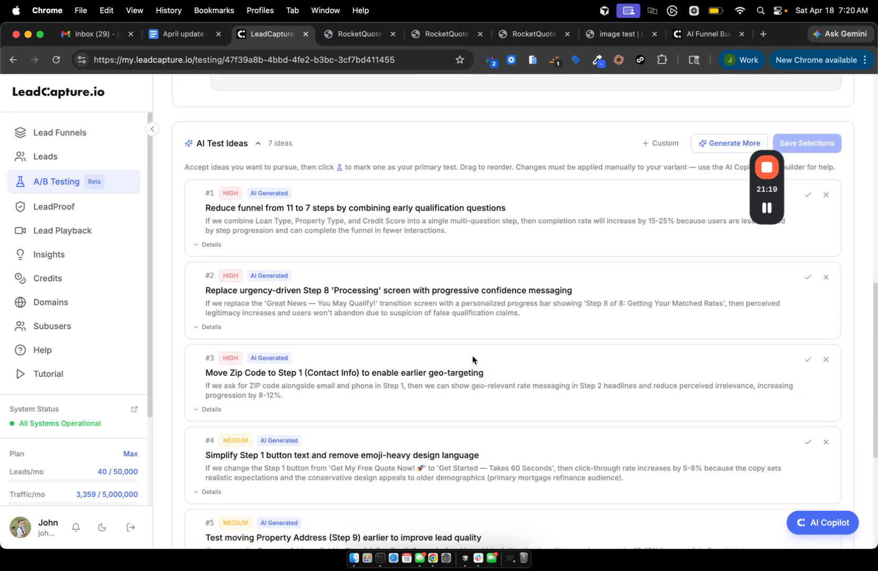
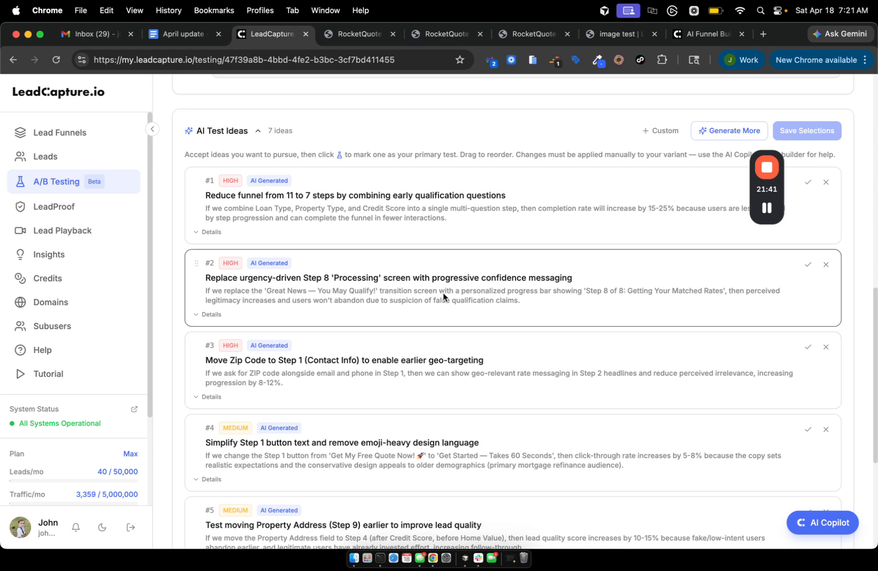
Review the RocketQuote test ideas and check the traffic split options, keeping 50 / 50.
scroll(448, 194, up, 4)
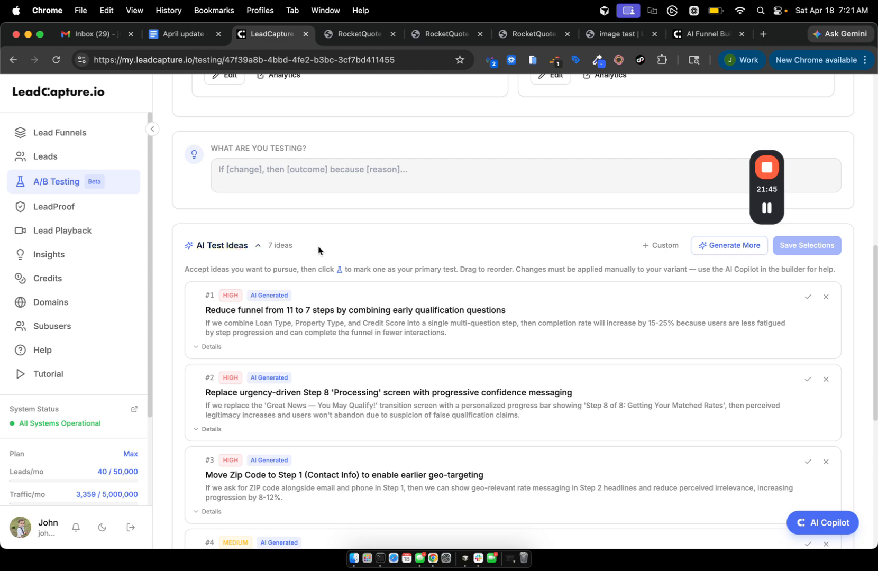
scroll(317, 246, down, 2)
scroll(317, 247, up, 5)
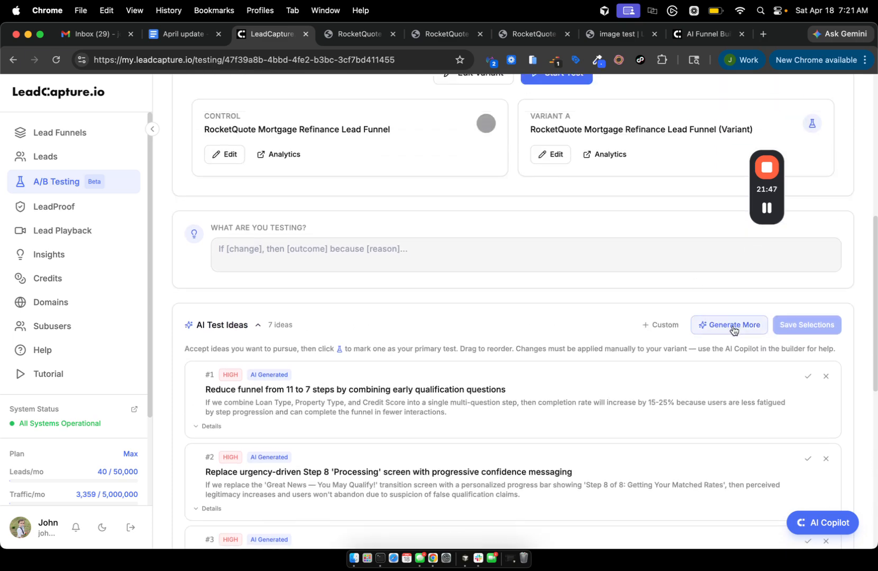
scroll(724, 346, up, 6)
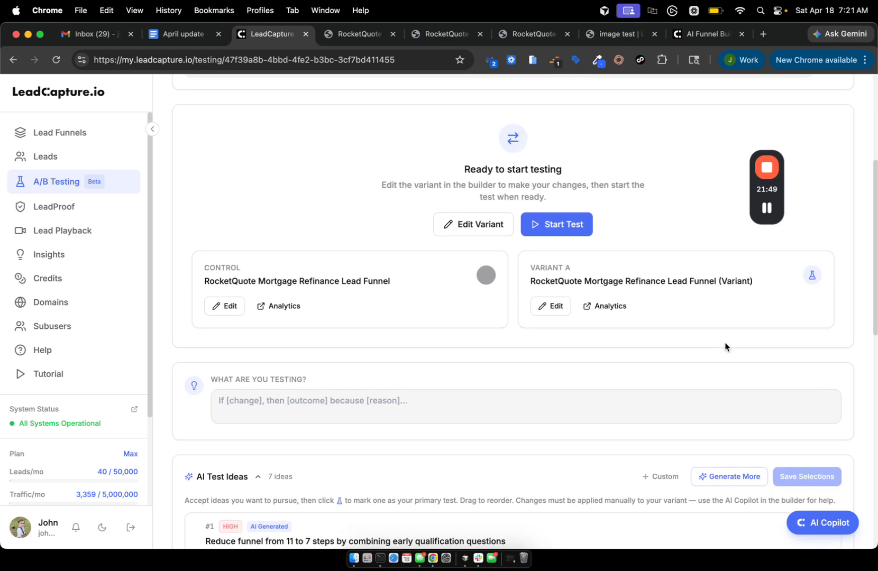
scroll(725, 346, up, 9)
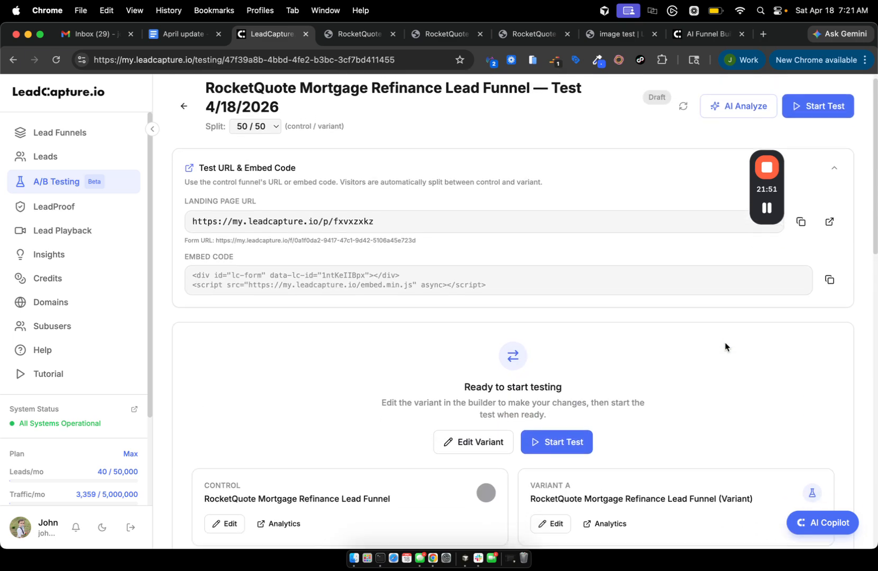
scroll(724, 346, down, 20)
scroll(724, 347, up, 20)
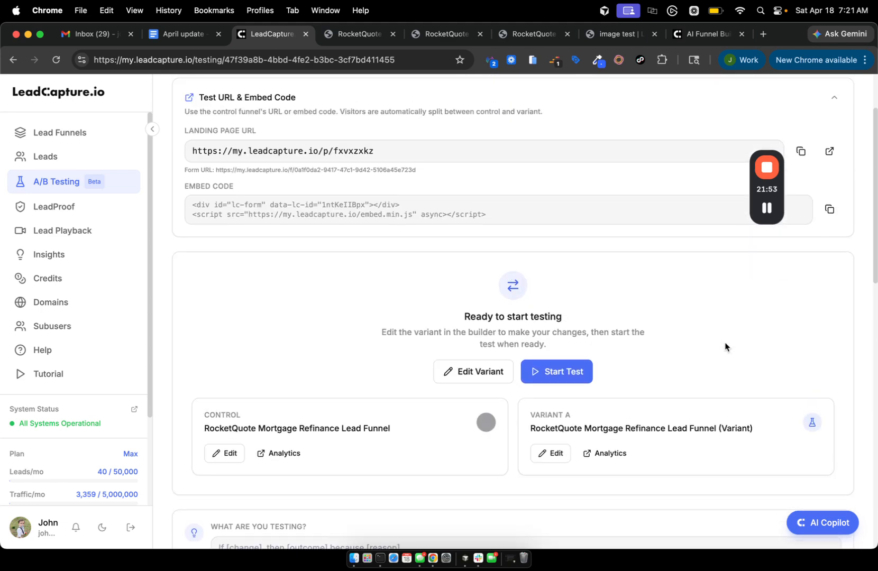
scroll(704, 277, up, 2)
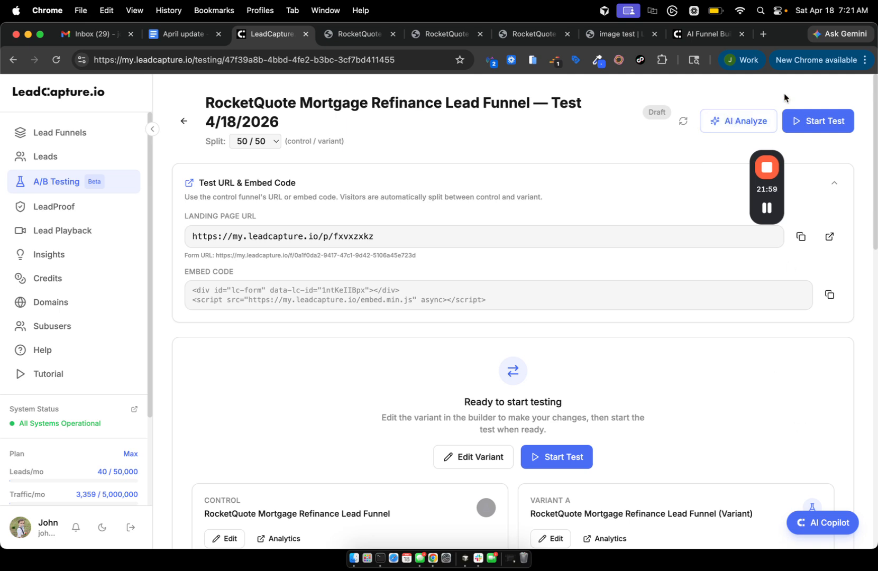
click(248, 144)
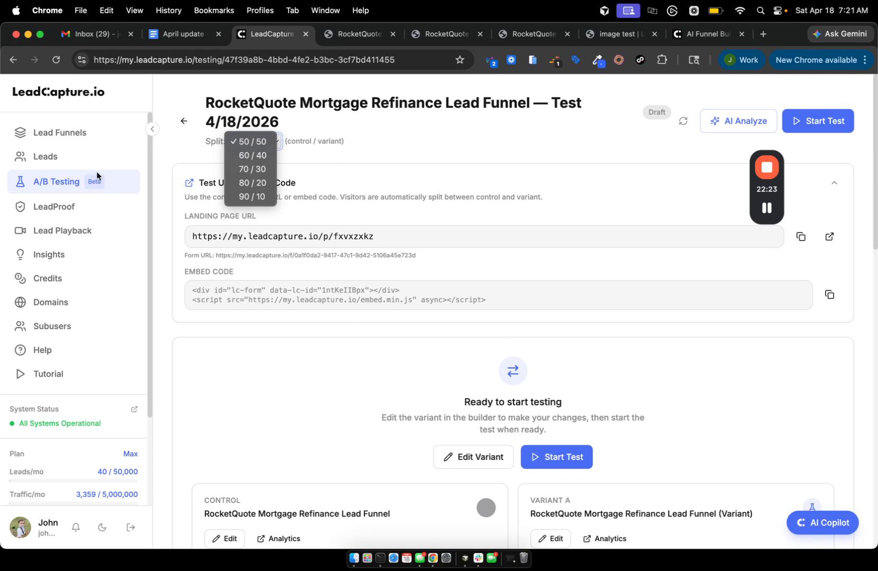
click(86, 83)
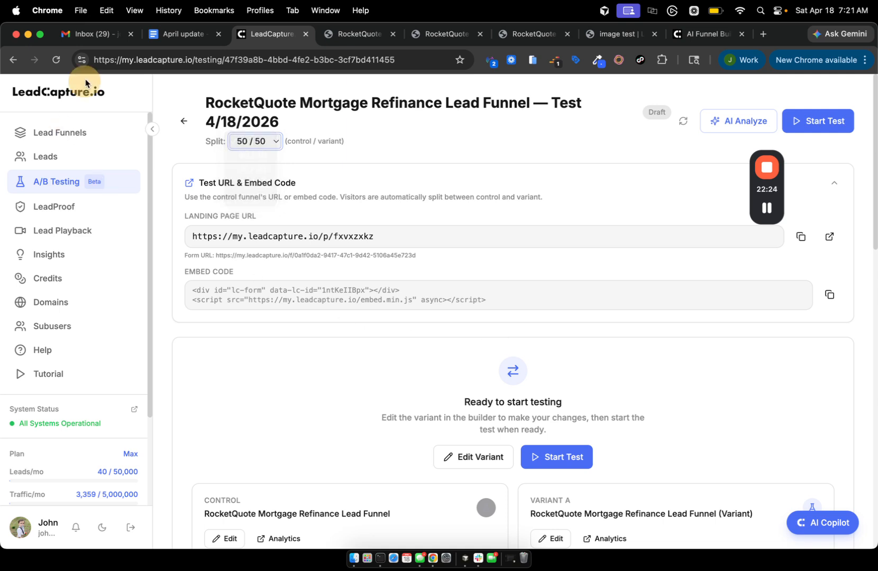
Read section 9 of the April update doc, then go to LeadCapture's Lead Playback page.
click(182, 36)
scroll(294, 260, down, 1)
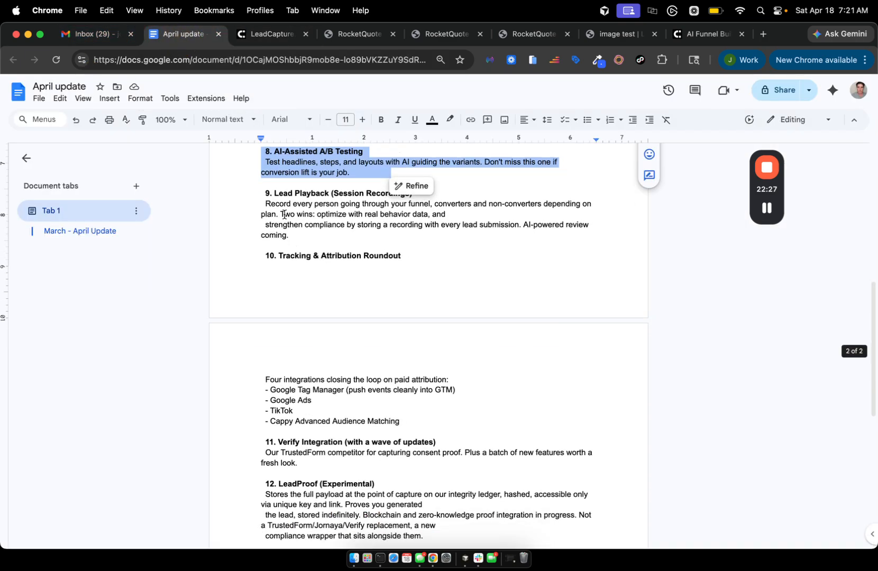
scroll(272, 193, up, 5)
scroll(272, 193, down, 3)
click(270, 250)
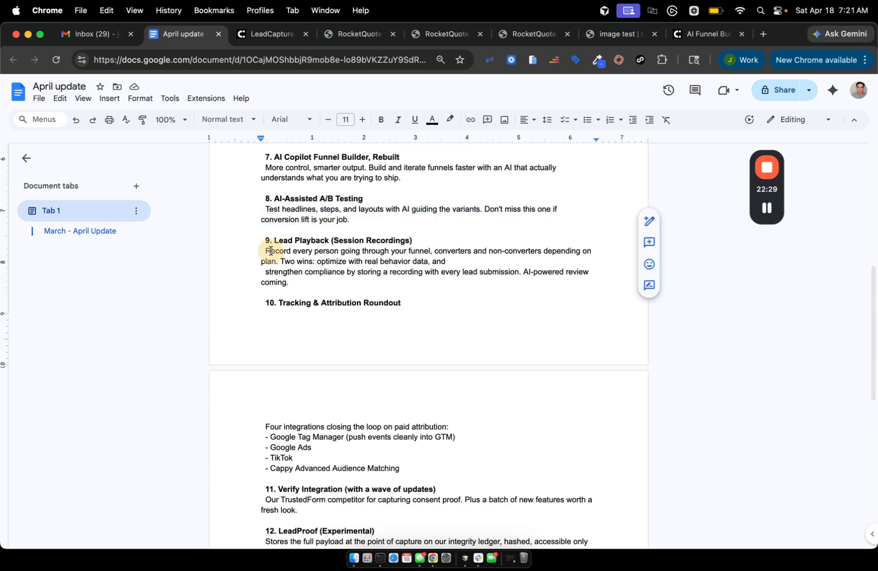
drag(264, 239, 454, 277)
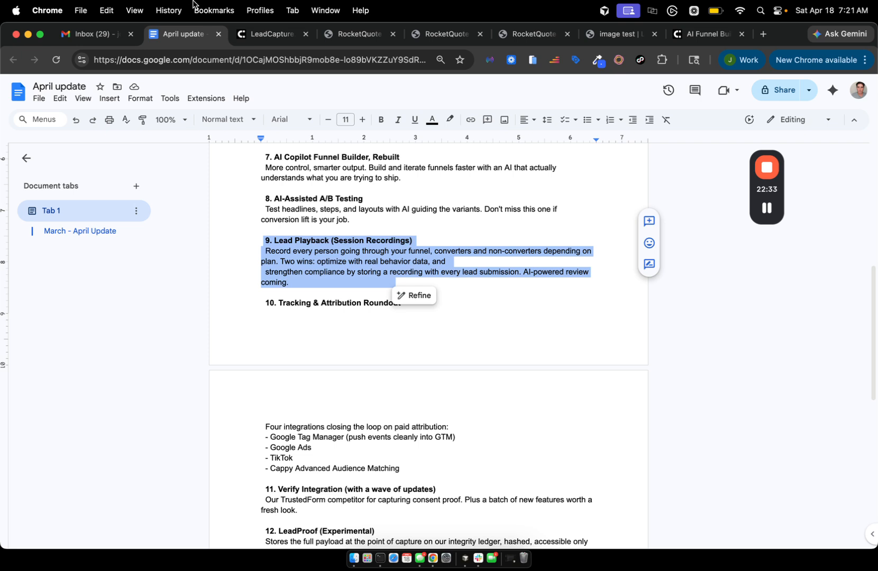
click(261, 37)
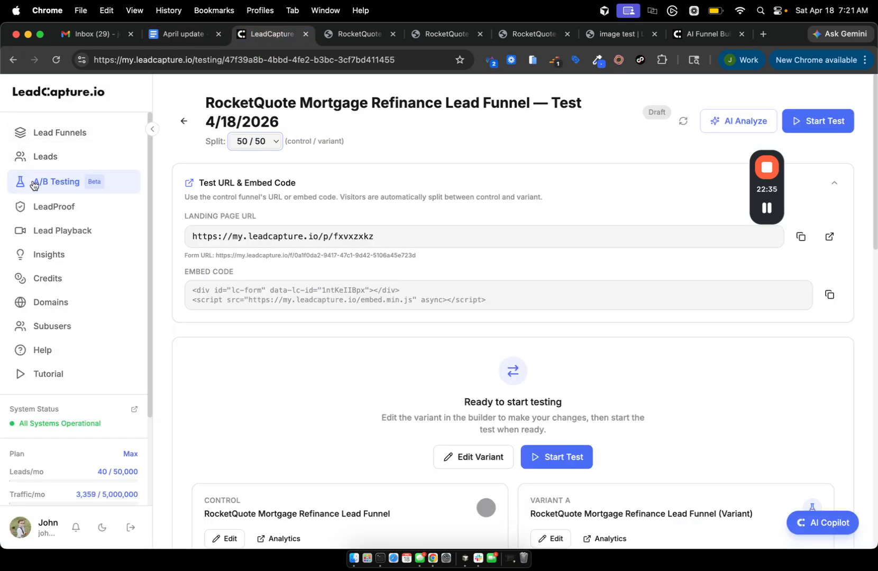
click(56, 239)
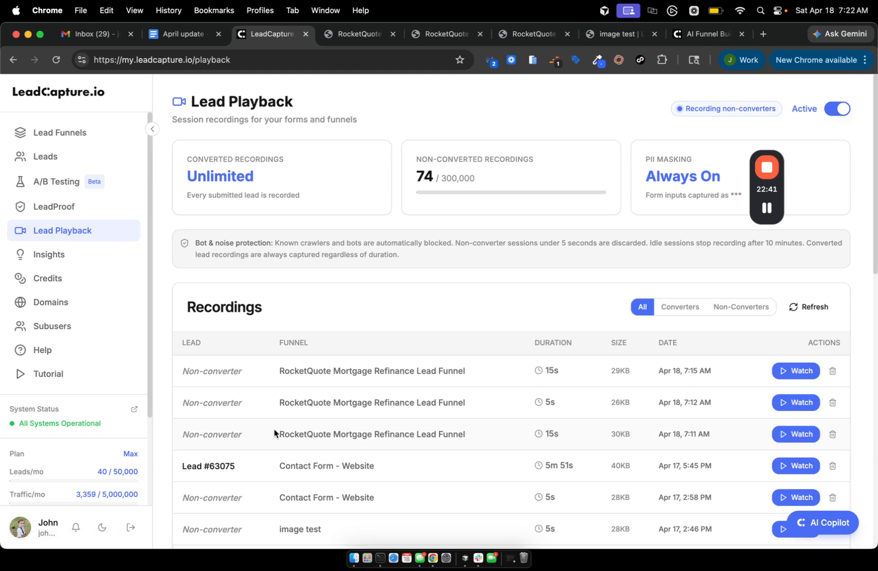
scroll(273, 433, down, 3)
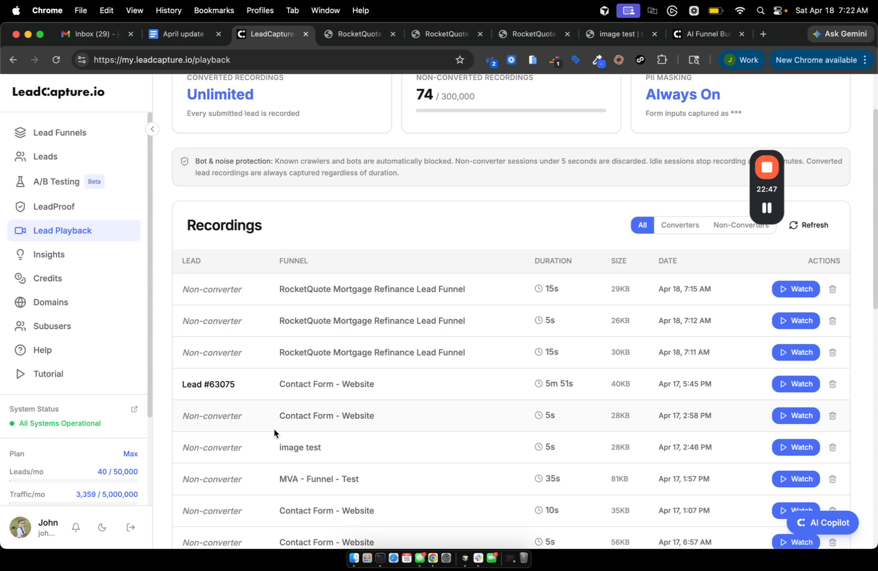
scroll(303, 352, up, 3)
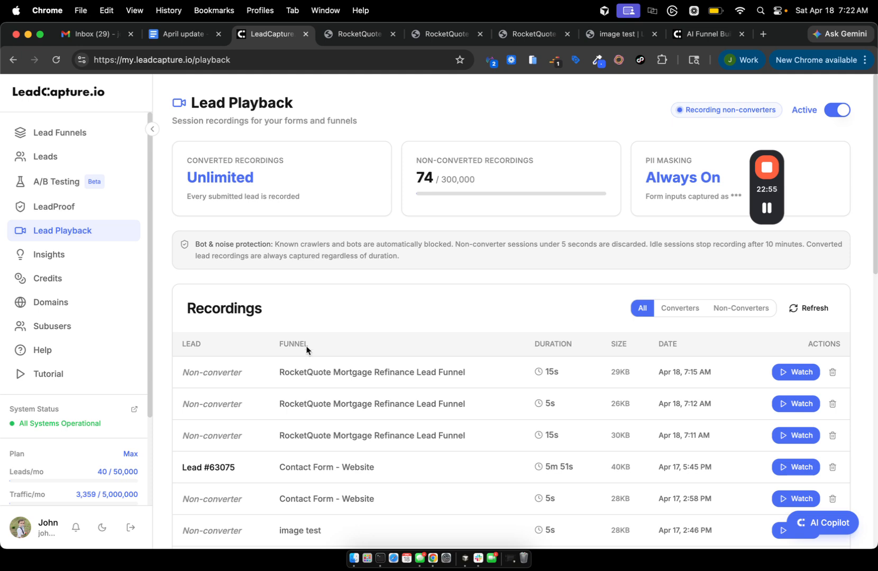
click(760, 35)
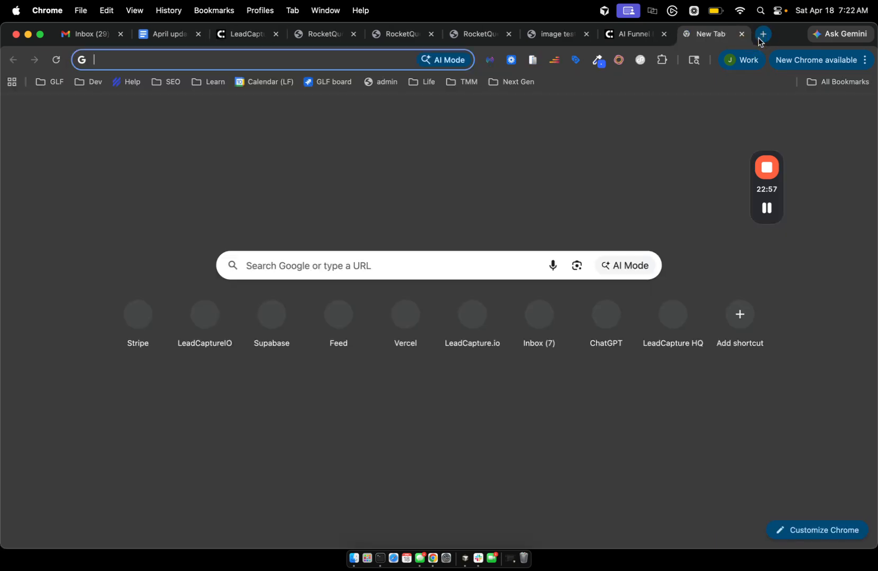
text(lu)
click(742, 34)
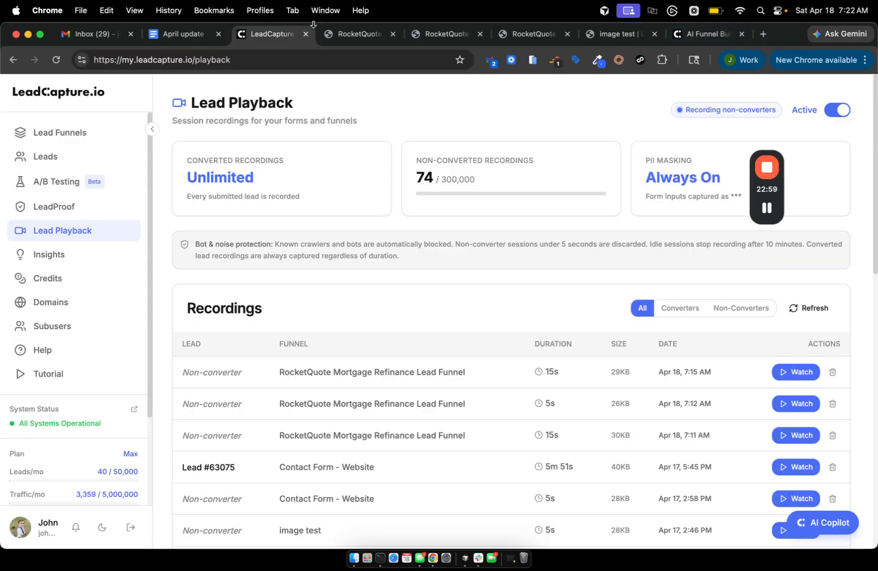
scroll(337, 304, down, 3)
scroll(339, 305, down, 1)
scroll(338, 309, up, 4)
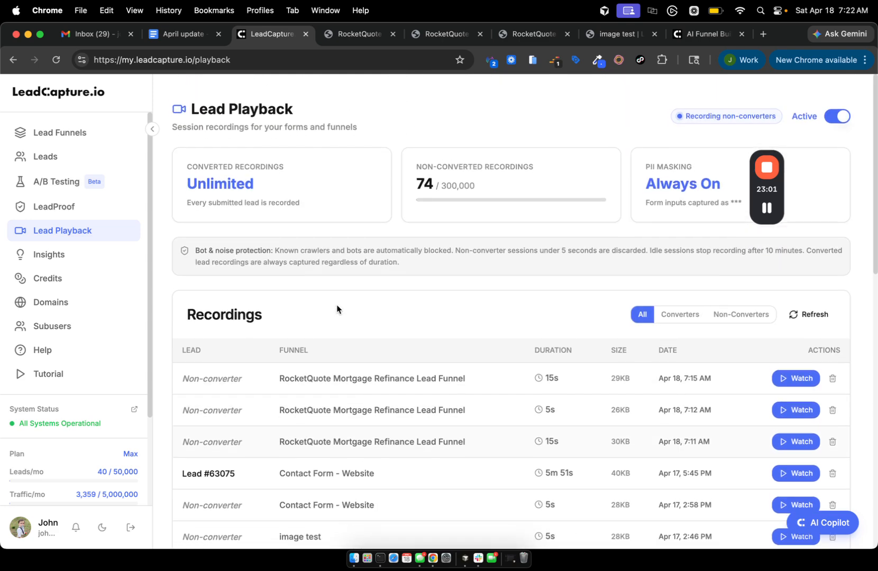
scroll(338, 310, down, 4)
scroll(337, 308, down, 1)
scroll(337, 307, up, 5)
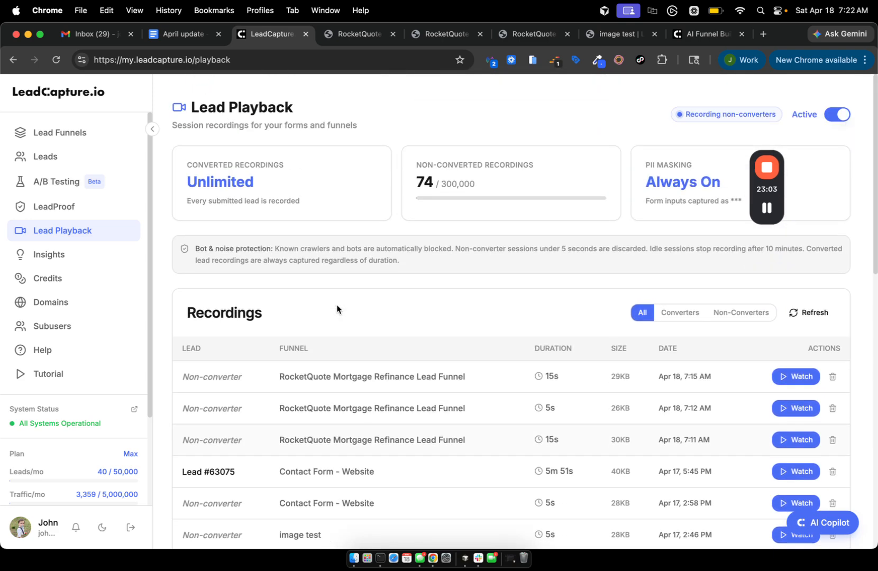
drag(770, 187, 825, 289)
click(753, 193)
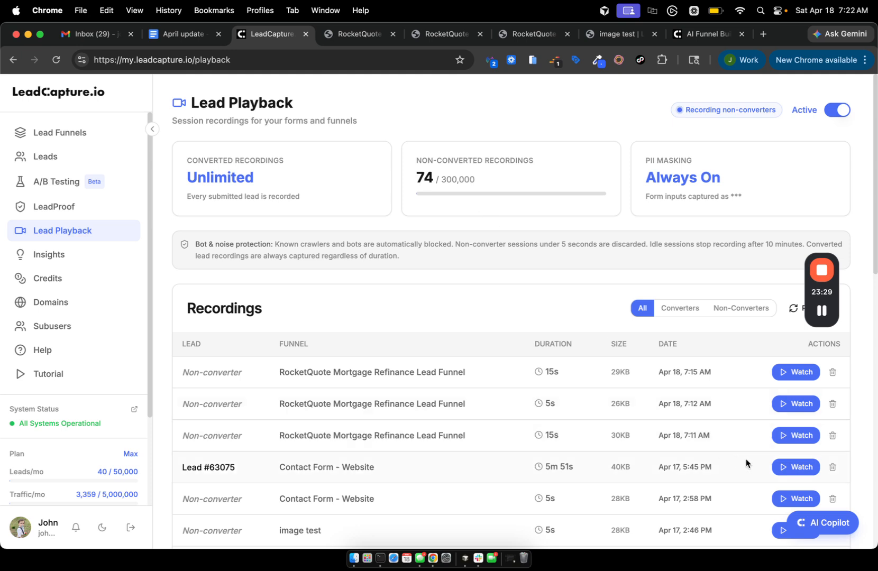
Play the converted Contact Form - Website recording, raise speed to 8x, and pause at 01:18.
click(783, 469)
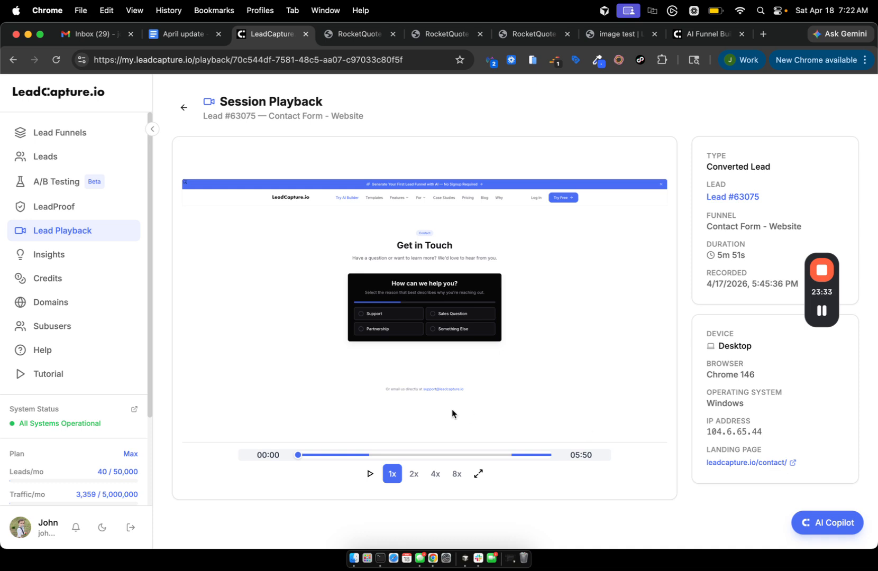
click(368, 472)
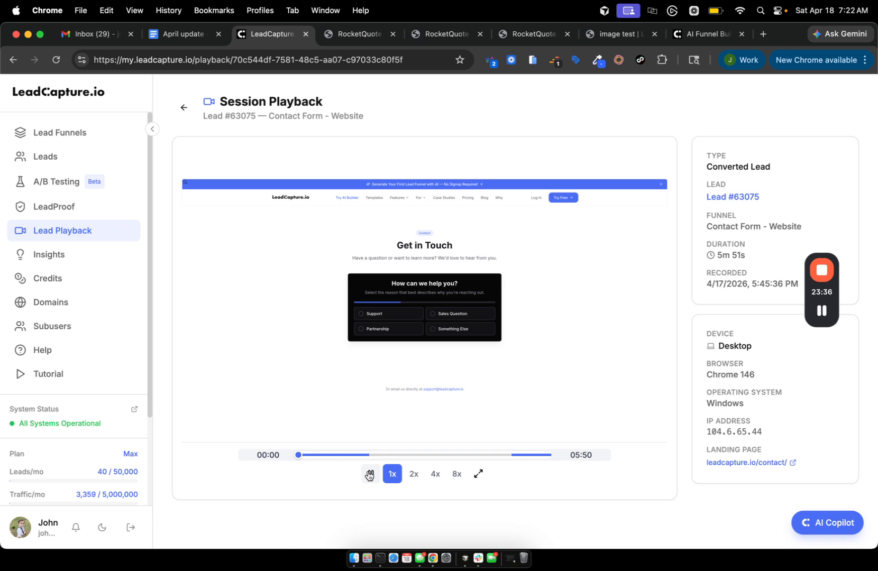
click(413, 475)
click(434, 474)
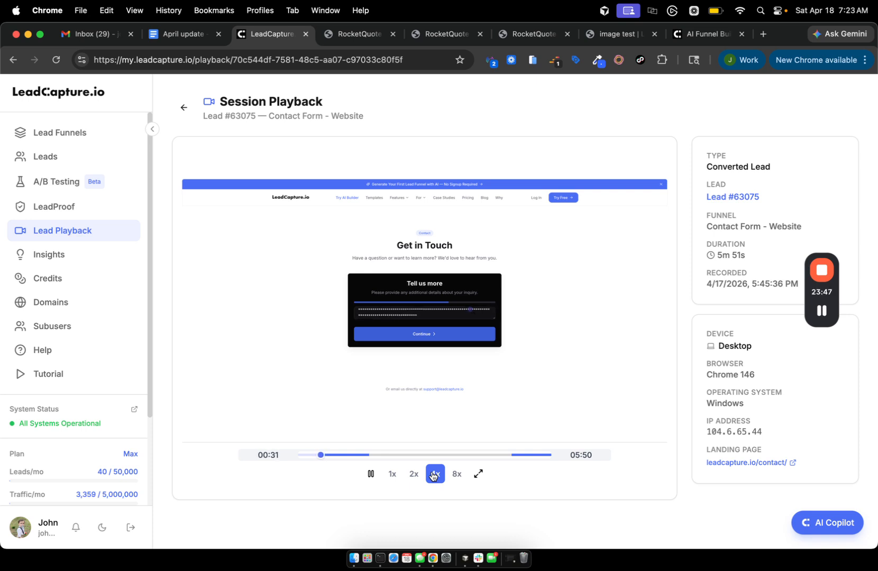
click(458, 475)
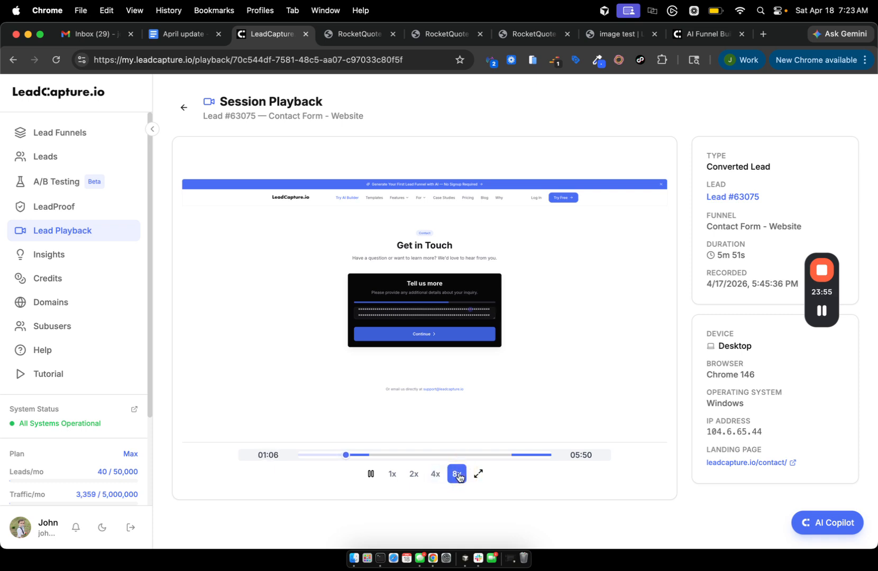
click(370, 473)
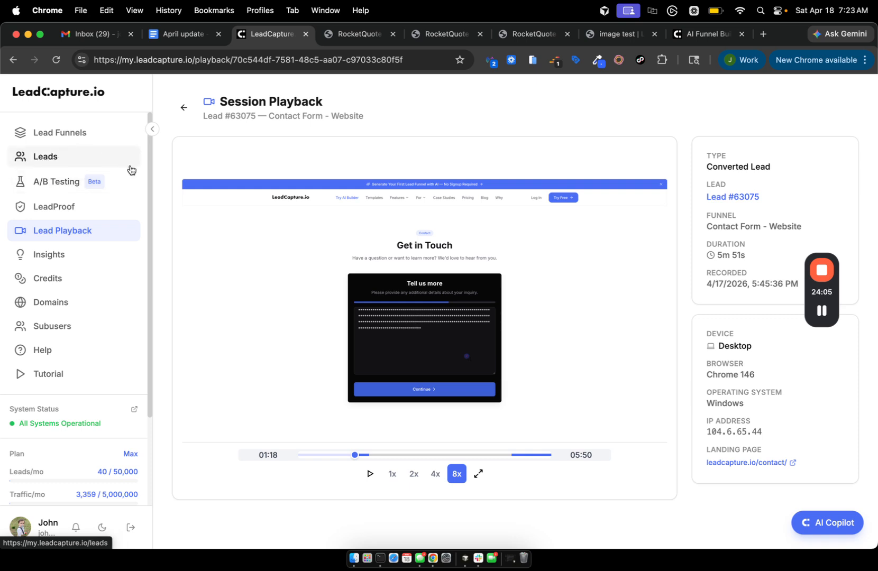
click(823, 310)
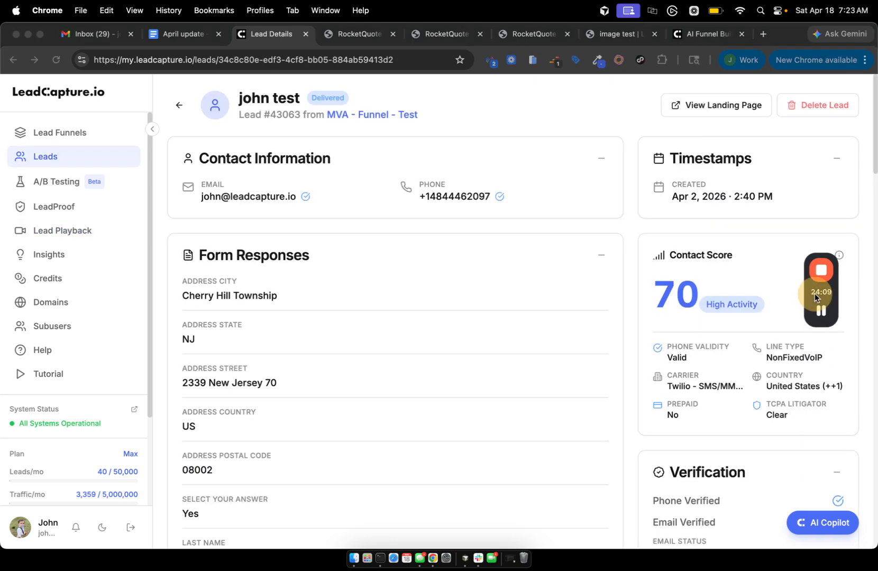
Watch the MVA - Funnel - Test lead's session recording.
drag(815, 297, 496, 264)
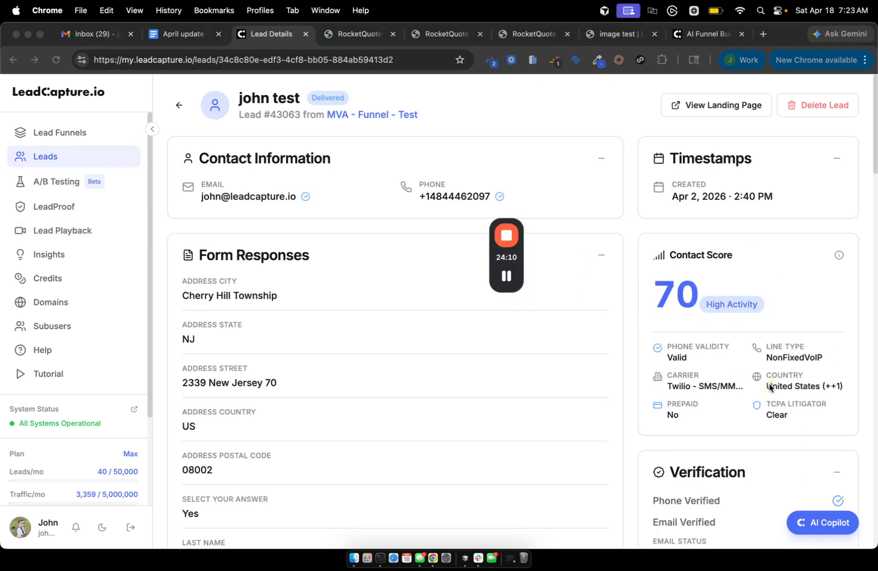
scroll(769, 384, down, 4)
scroll(769, 384, down, 6)
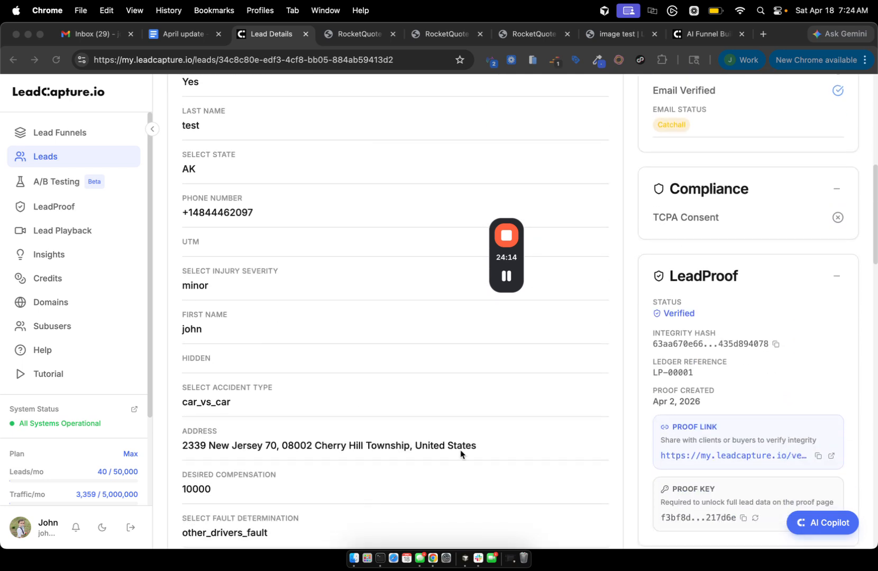
scroll(796, 437, down, 1)
scroll(796, 438, down, 5)
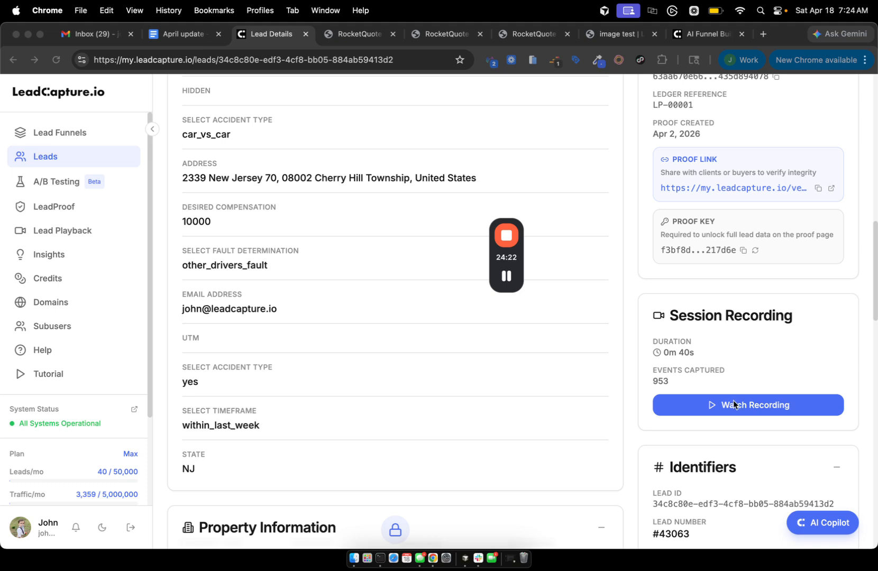
click(764, 404)
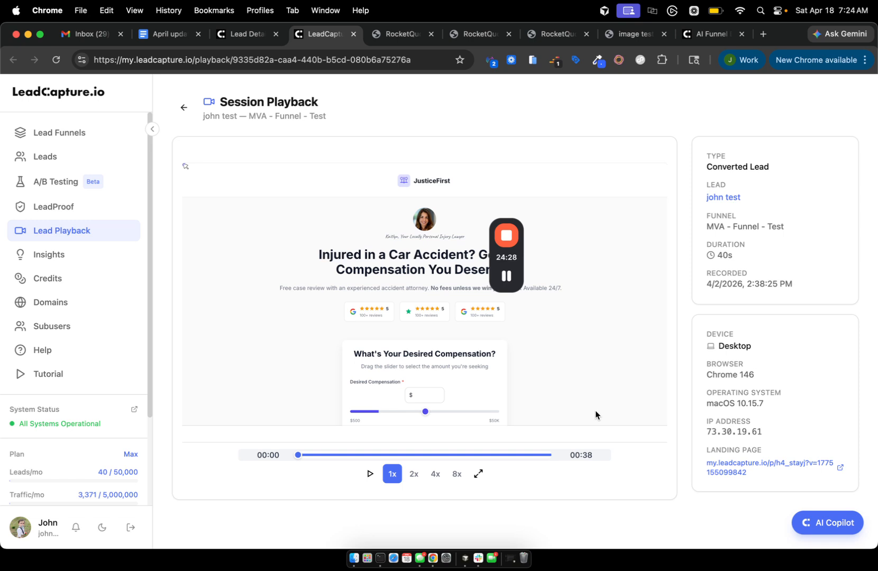
On the lead details page, expand the New Webhook delivery and copy its session_recording_url value.
click(238, 38)
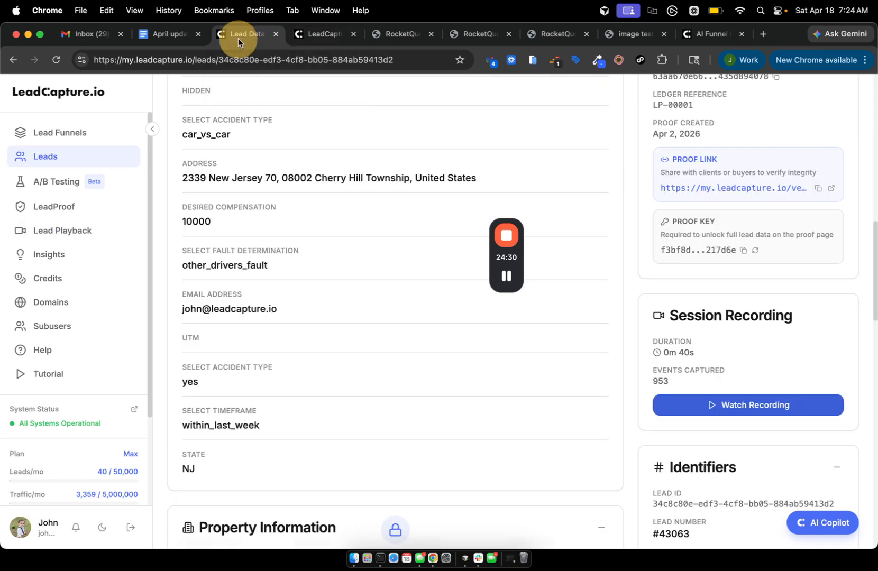
scroll(465, 329, down, 15)
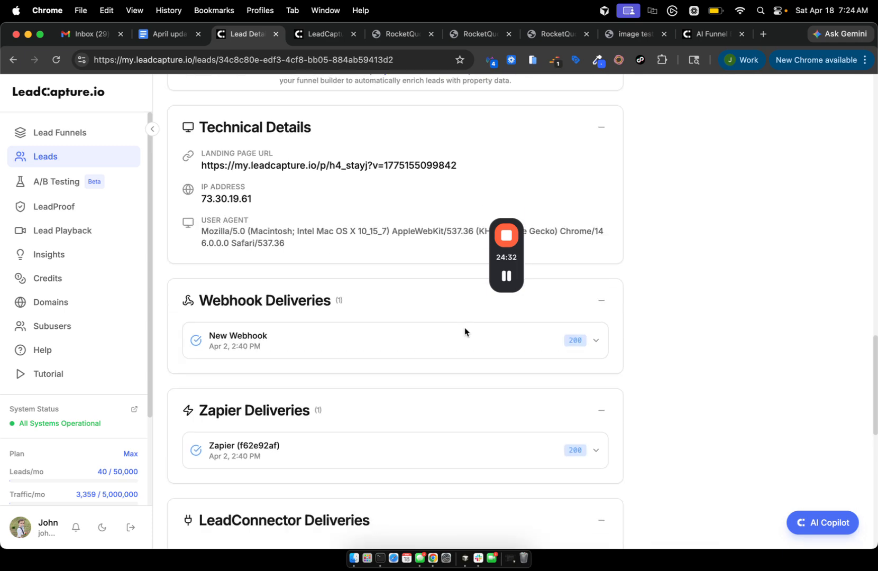
scroll(304, 217, down, 2)
click(298, 225)
scroll(303, 393, down, 5)
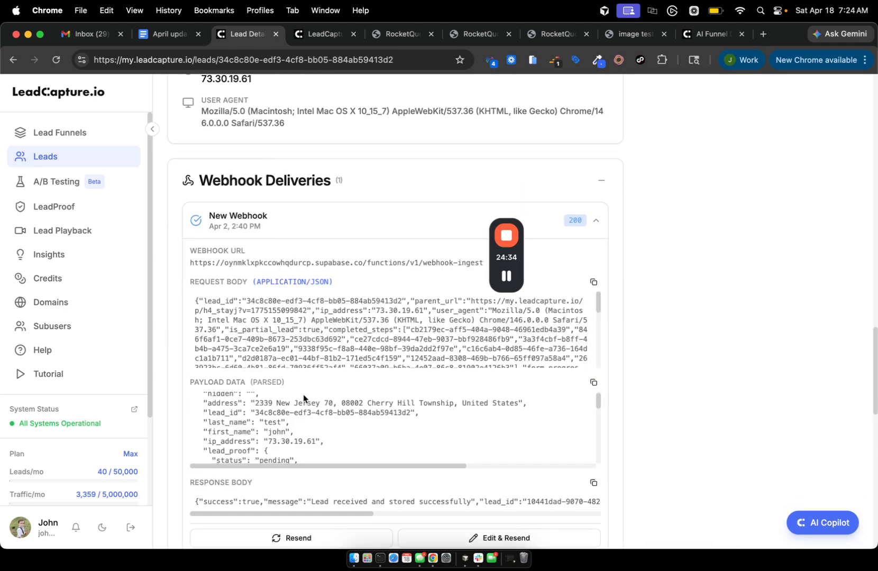
scroll(303, 394, down, 10)
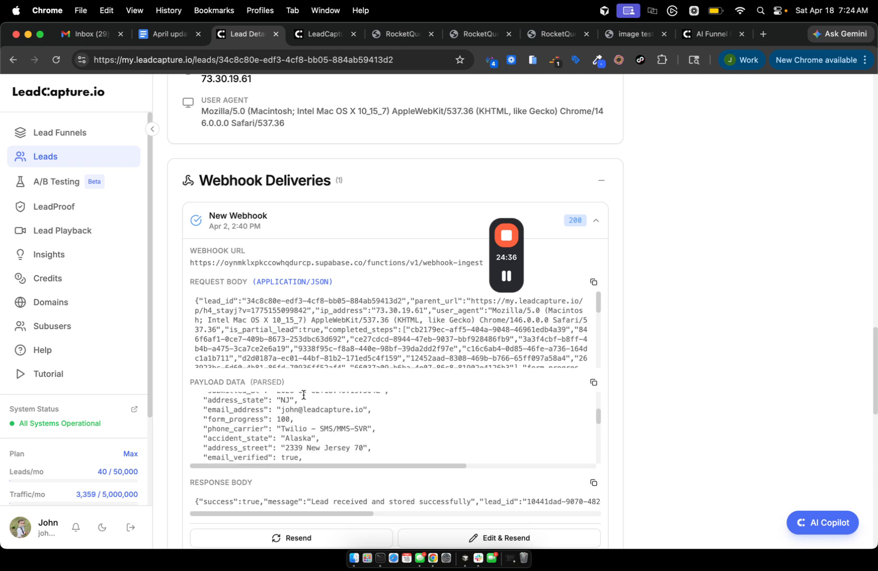
scroll(298, 447, down, 10)
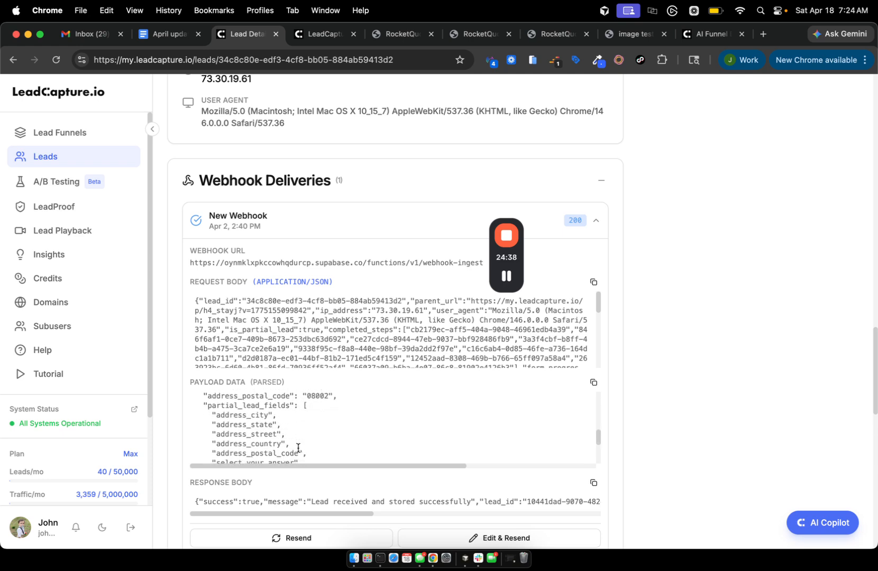
scroll(298, 447, down, 10)
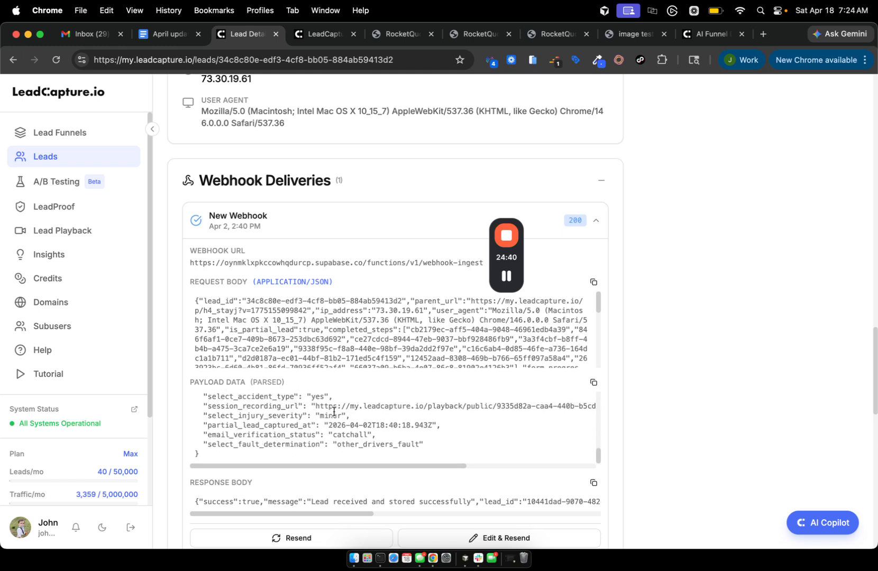
drag(315, 406, 462, 406)
key(cmd+c)
Load the copied recording link in a new tab, review the public playback, then view the image test funnel.
click(763, 34)
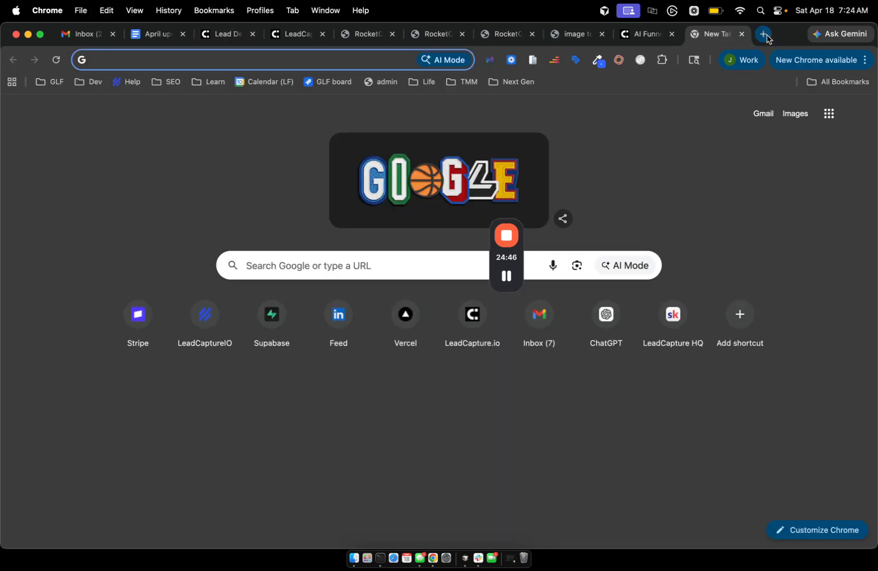
key(cmd+v)
key(Return)
scroll(548, 170, down, 4)
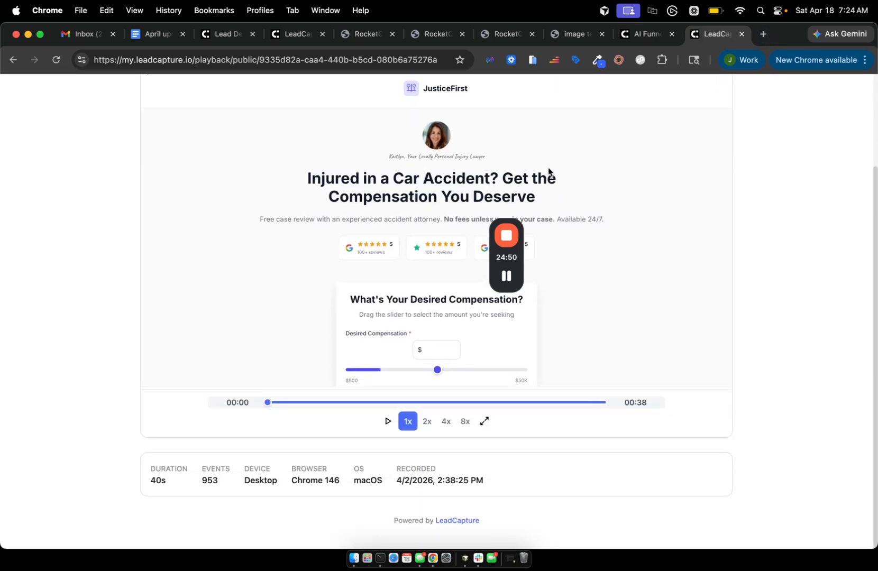
scroll(549, 171, up, 3)
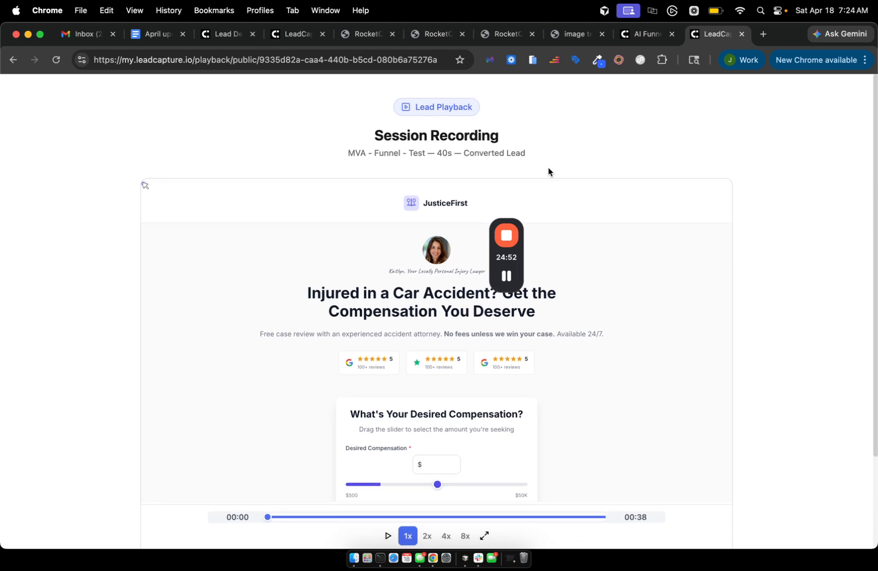
scroll(548, 169, down, 3)
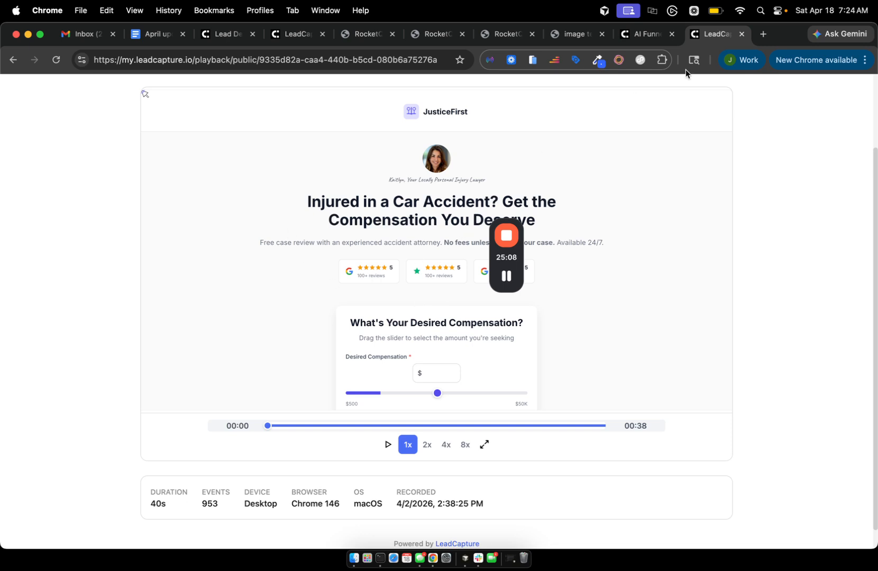
click(627, 36)
click(572, 38)
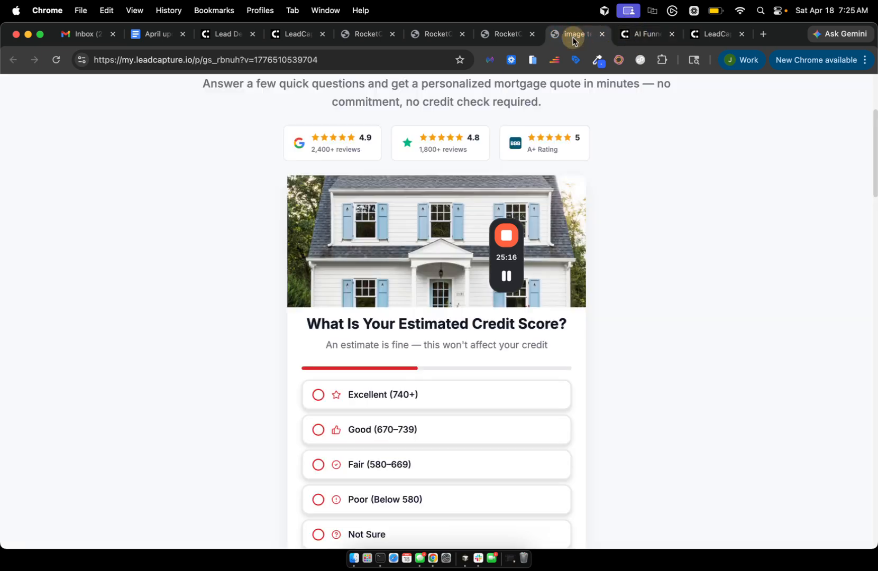
Close the image test, AI Funnel and duplicate RocketQuote preview tabs, then go to LeadProof.
click(601, 35)
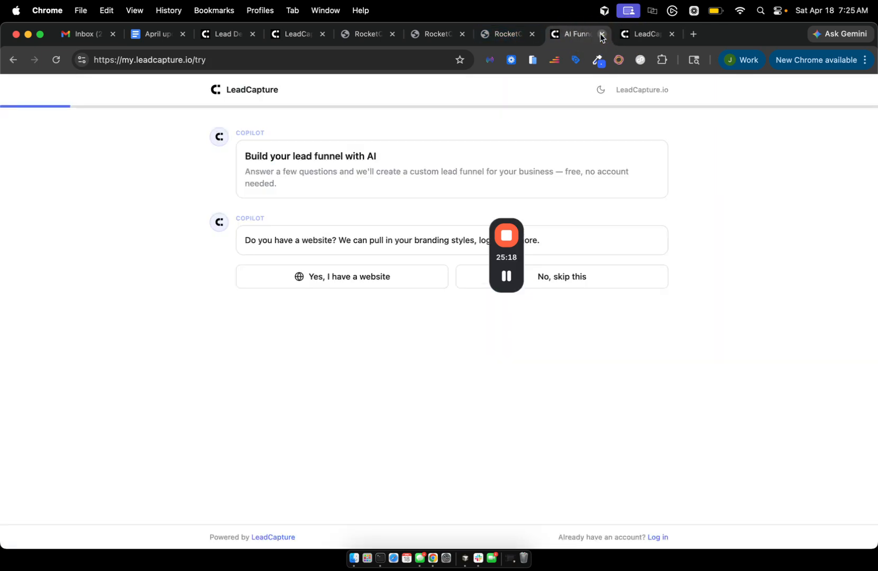
click(601, 34)
click(500, 34)
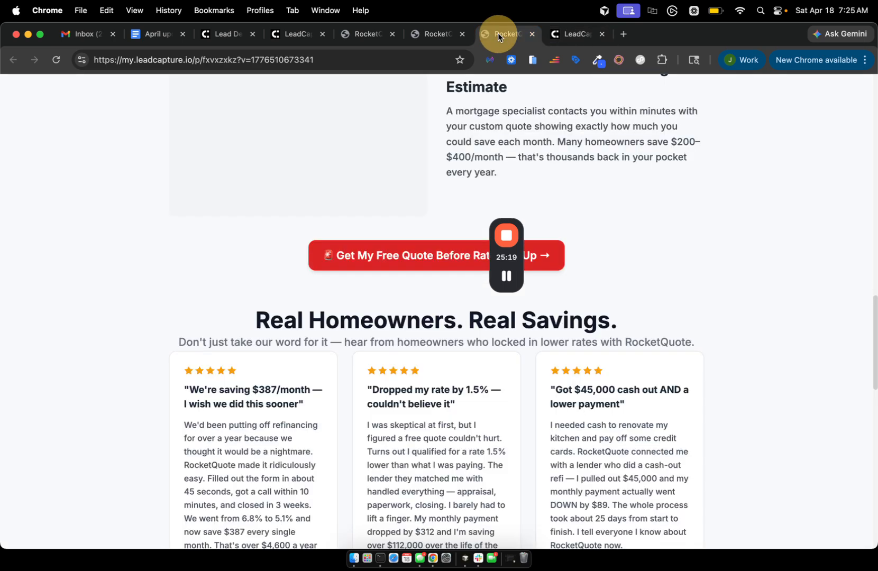
click(532, 35)
click(430, 33)
click(361, 35)
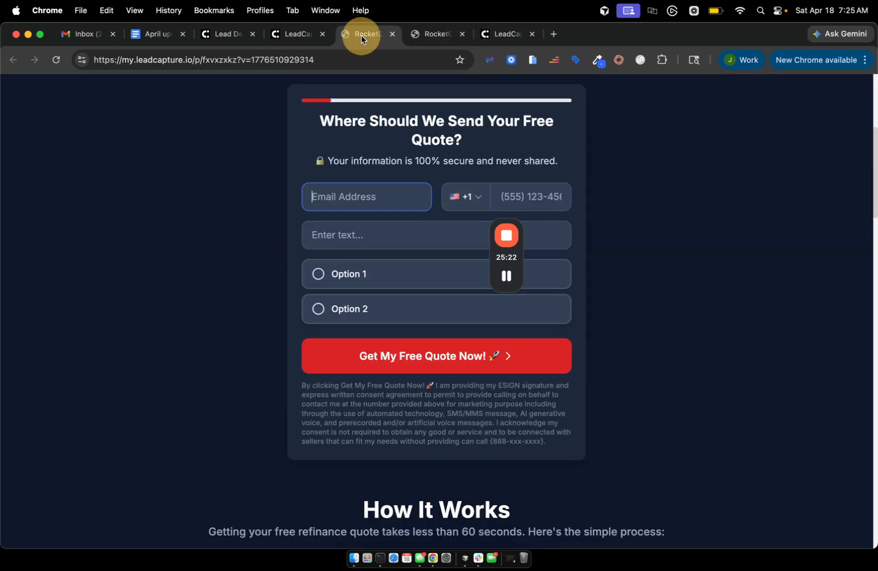
click(462, 34)
click(306, 36)
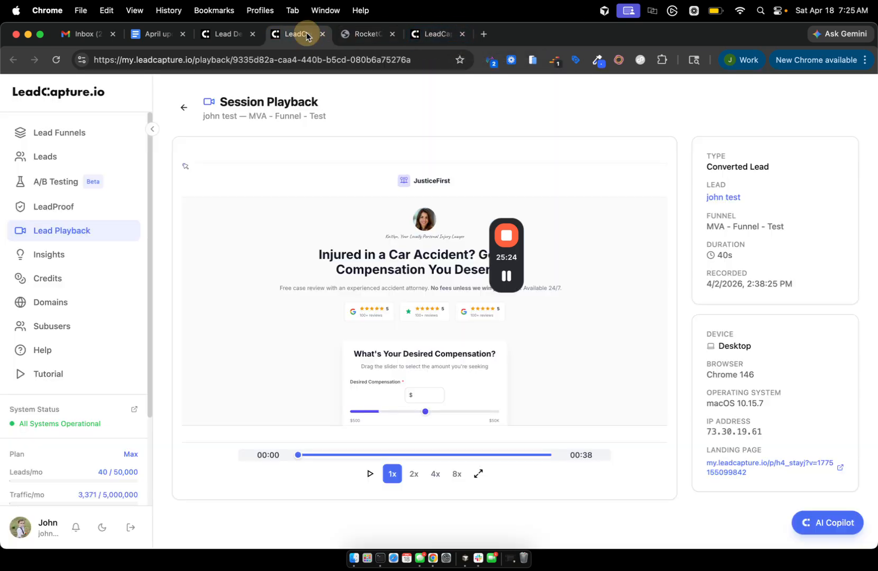
click(73, 211)
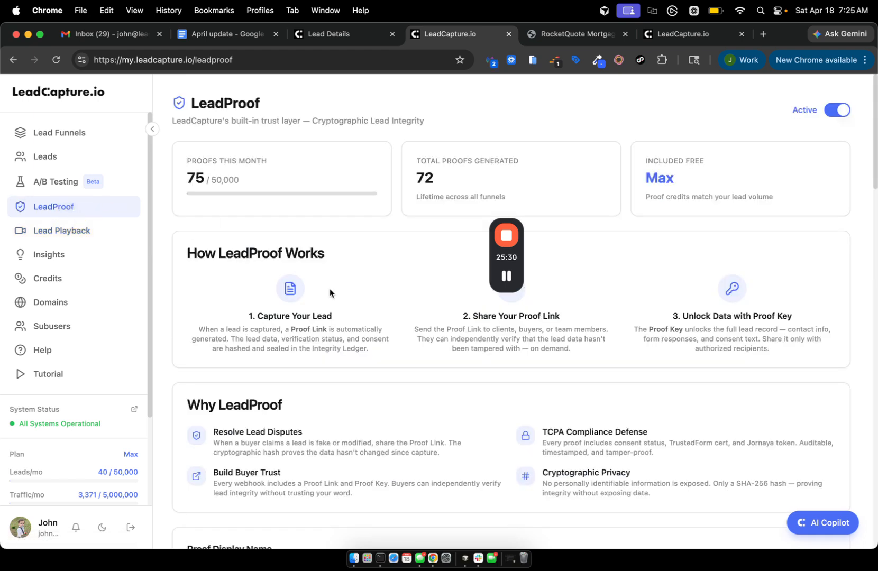
drag(513, 262, 841, 378)
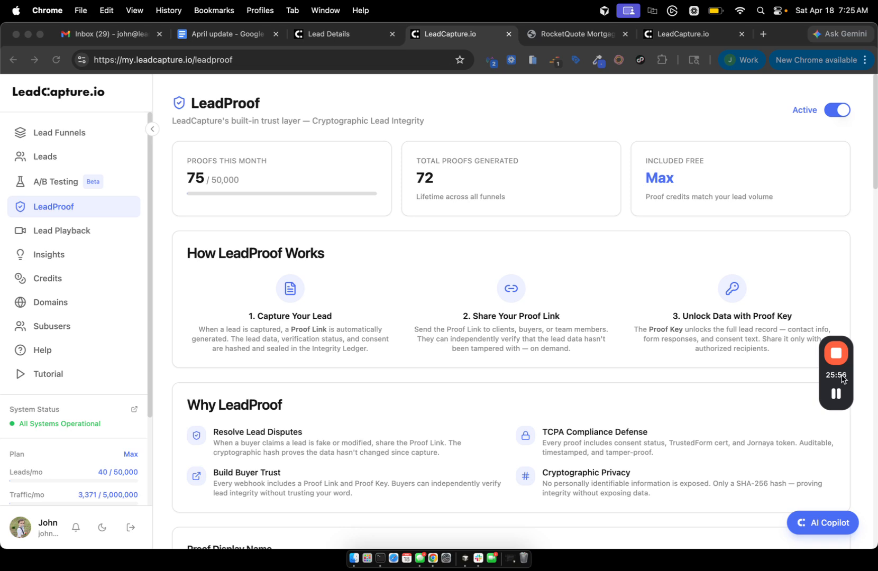
click(67, 233)
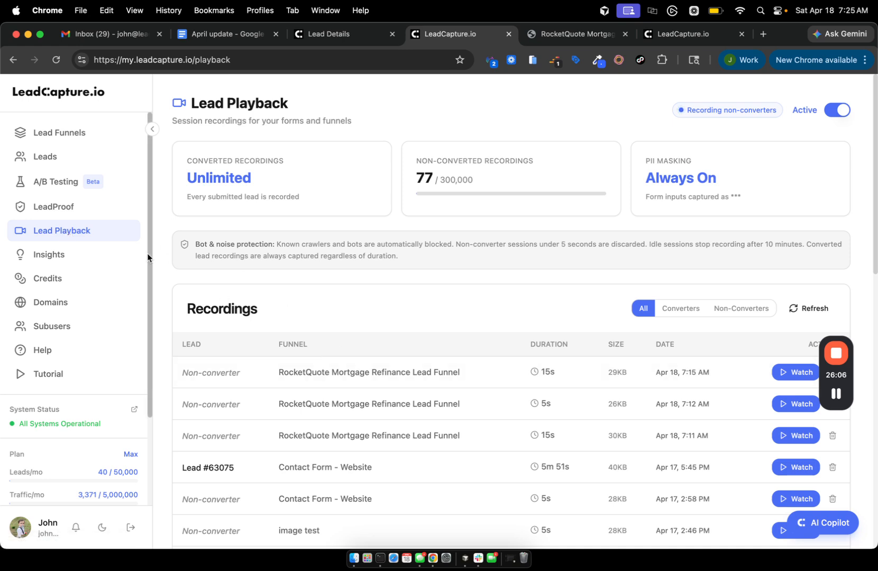
click(58, 206)
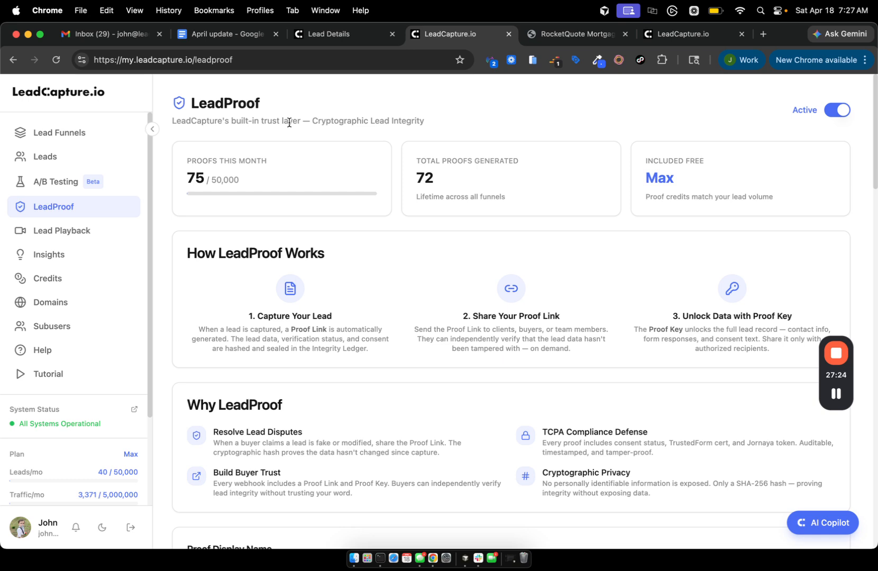
Scroll to the All Proofs table and view the Apr 17 Contact Form - Website proof.
scroll(335, 329, down, 3)
scroll(335, 329, up, 2)
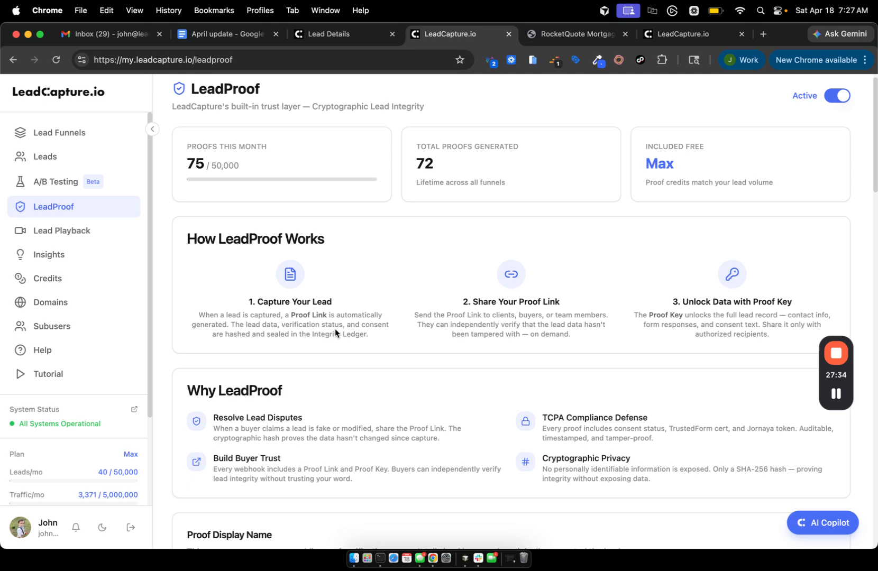
scroll(335, 332, down, 5)
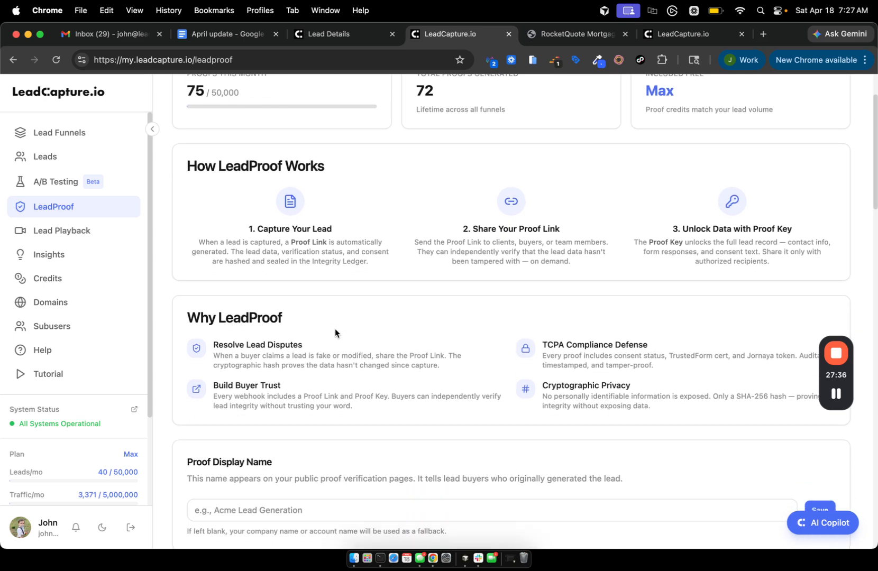
scroll(335, 331, down, 15)
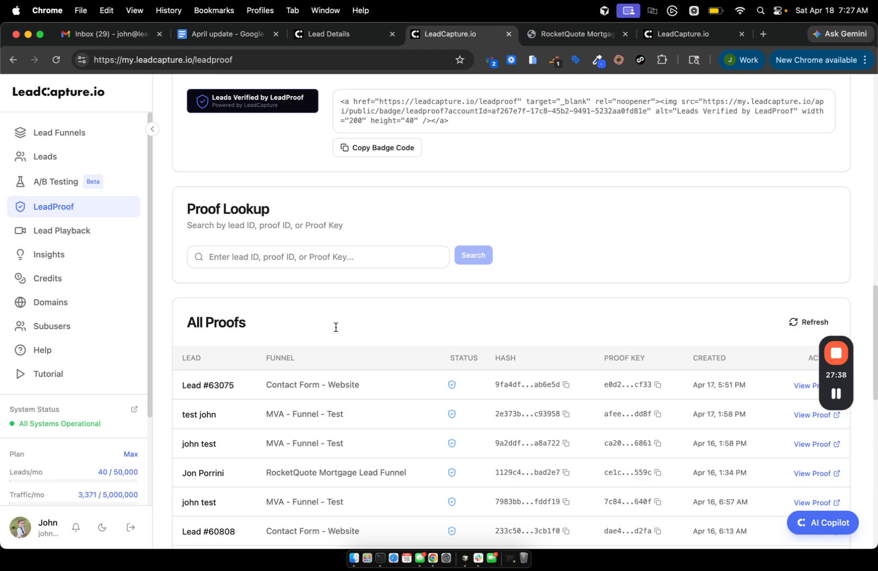
scroll(335, 328, up, 20)
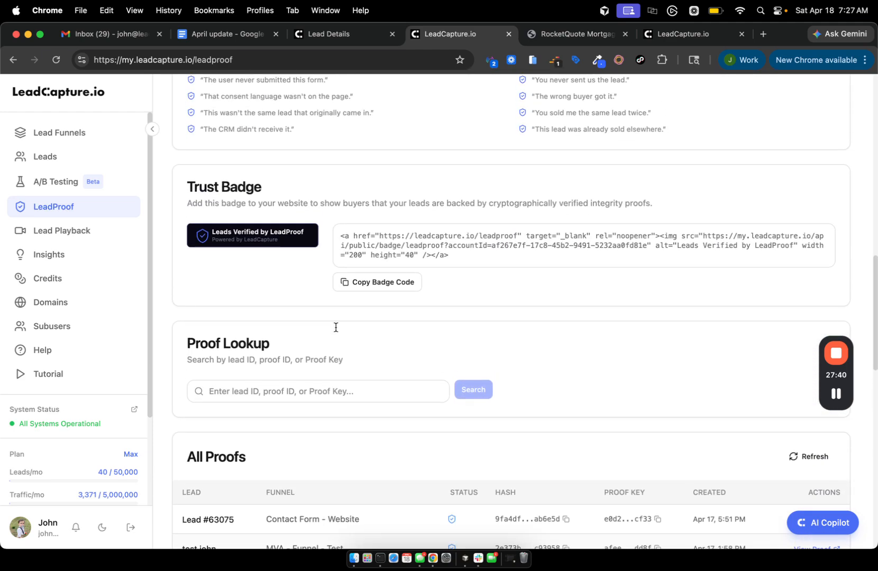
scroll(336, 330, down, 8)
scroll(335, 331, up, 8)
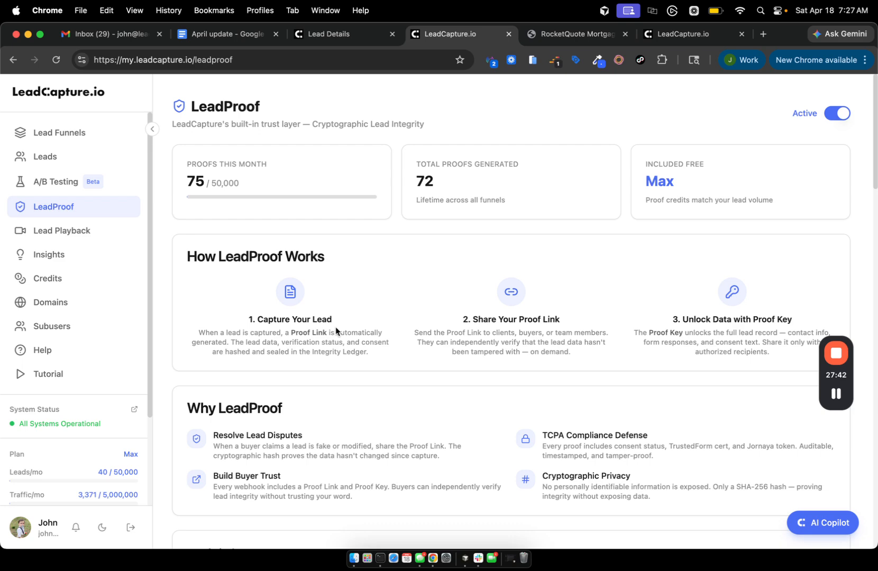
scroll(336, 330, down, 1)
scroll(335, 332, down, 1)
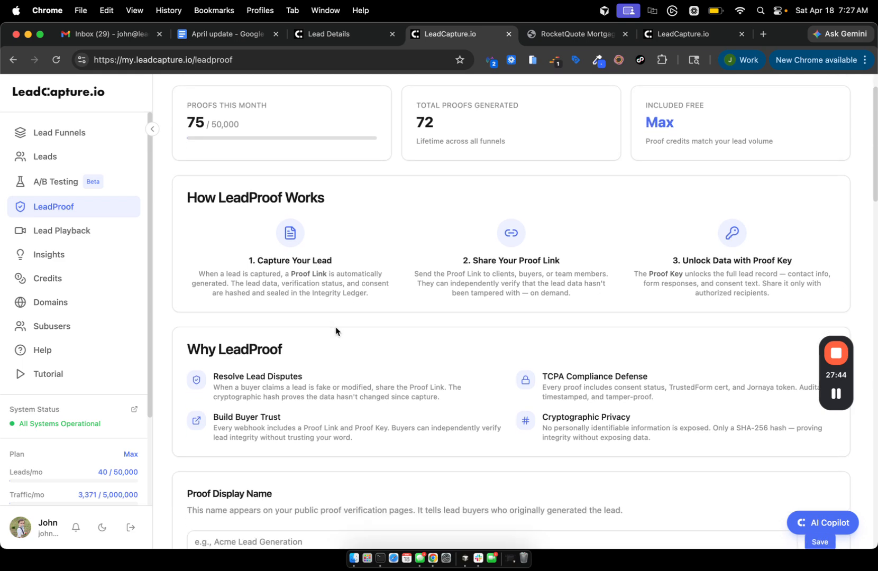
scroll(336, 331, down, 6)
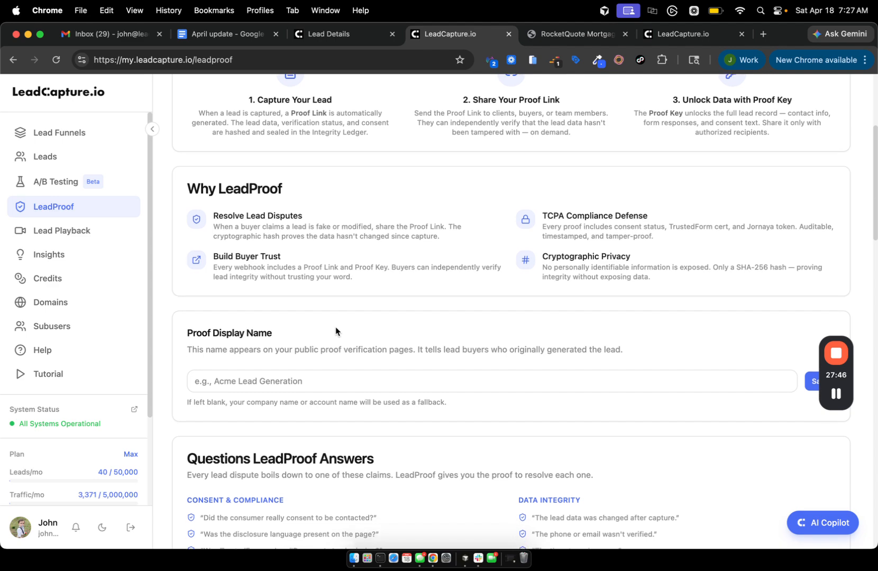
scroll(336, 328, up, 8)
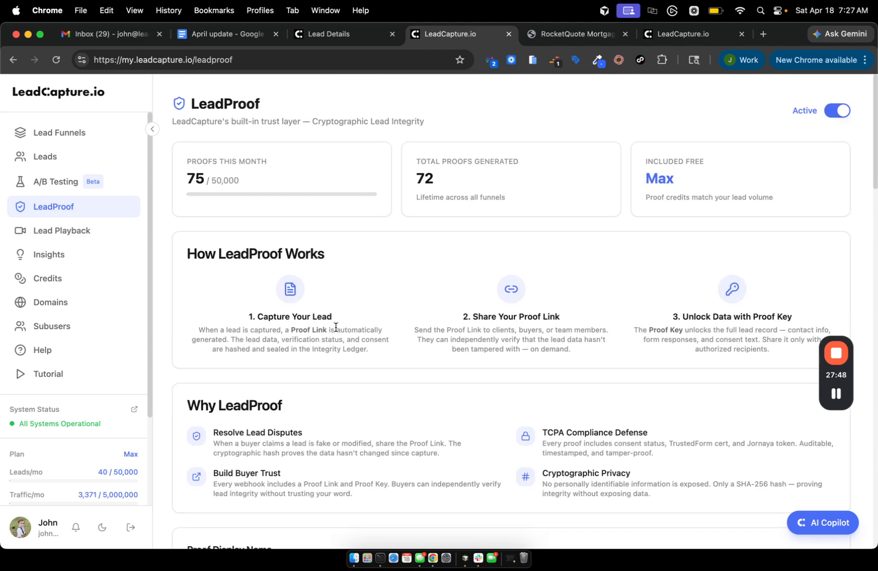
scroll(335, 327, down, 5)
scroll(335, 327, down, 4)
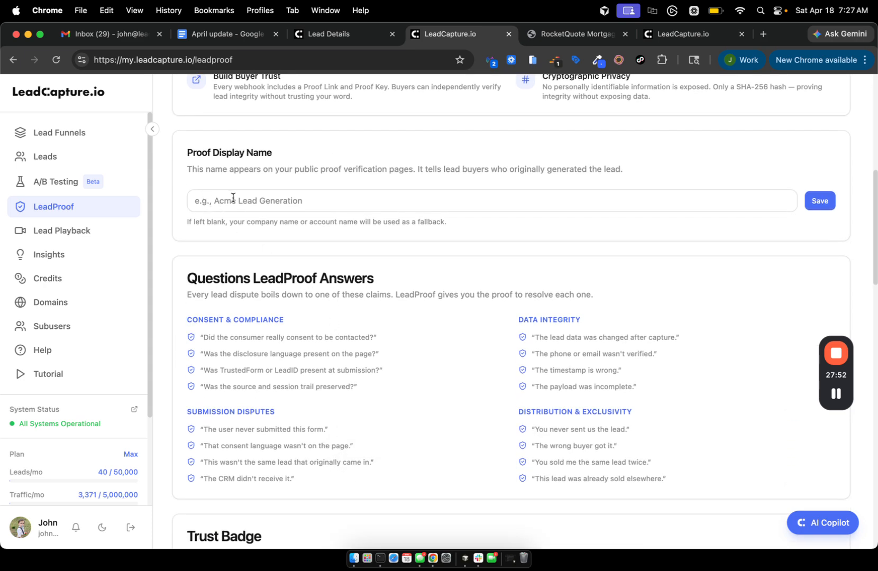
scroll(315, 308, down, 12)
scroll(316, 308, down, 2)
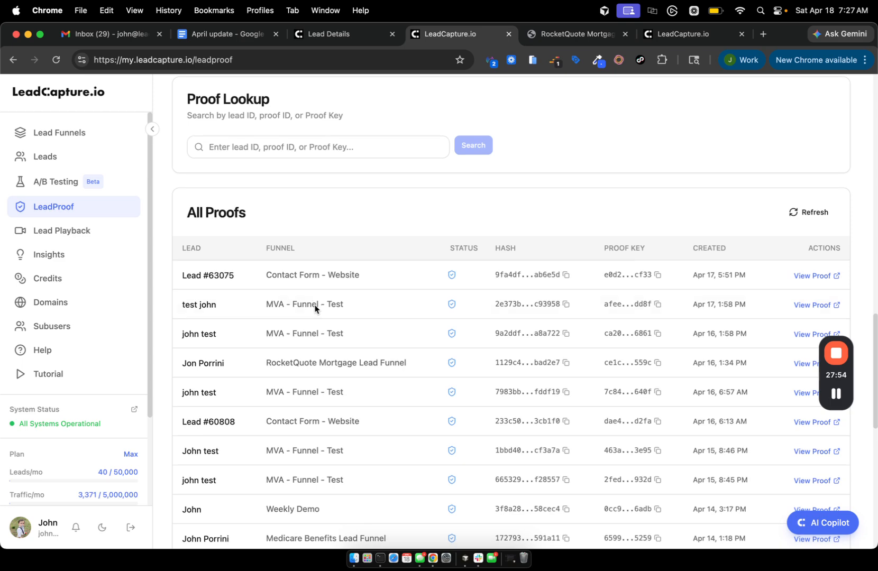
scroll(550, 296, down, 1)
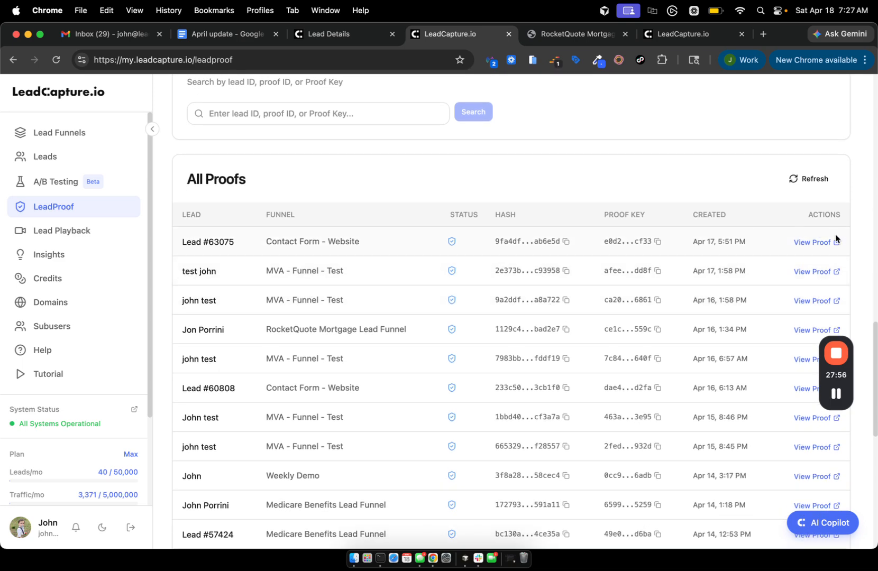
click(810, 243)
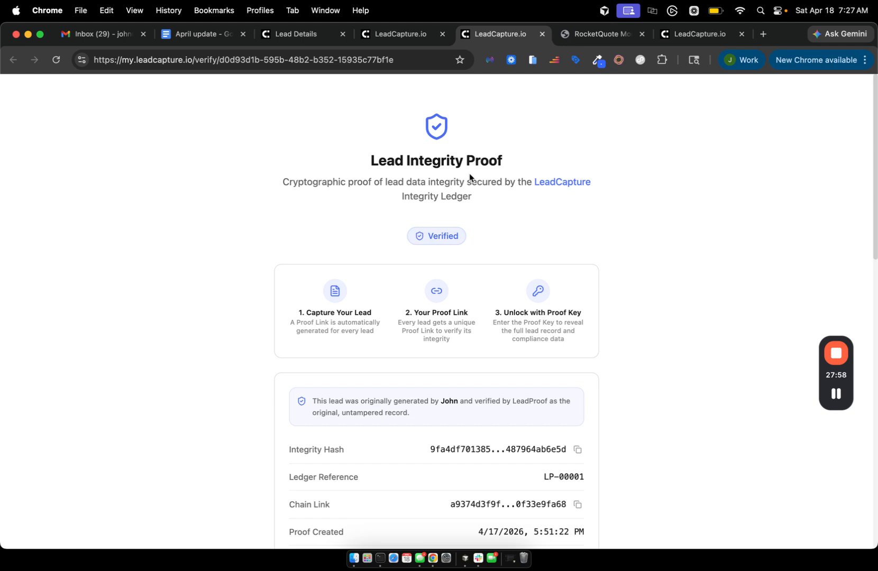
Select the Lead Integrity Proof heading and the generator's name on the verify page.
drag(349, 165, 591, 173)
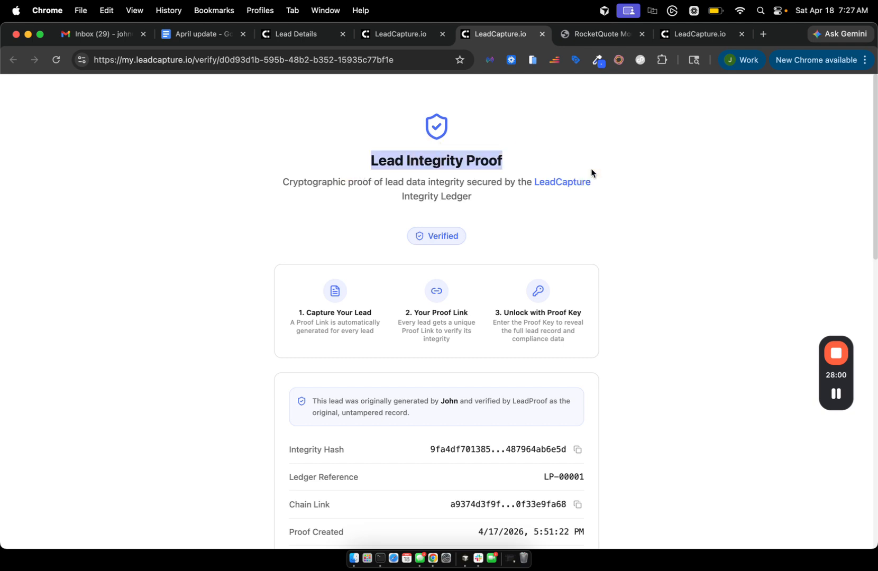
scroll(380, 349, down, 2)
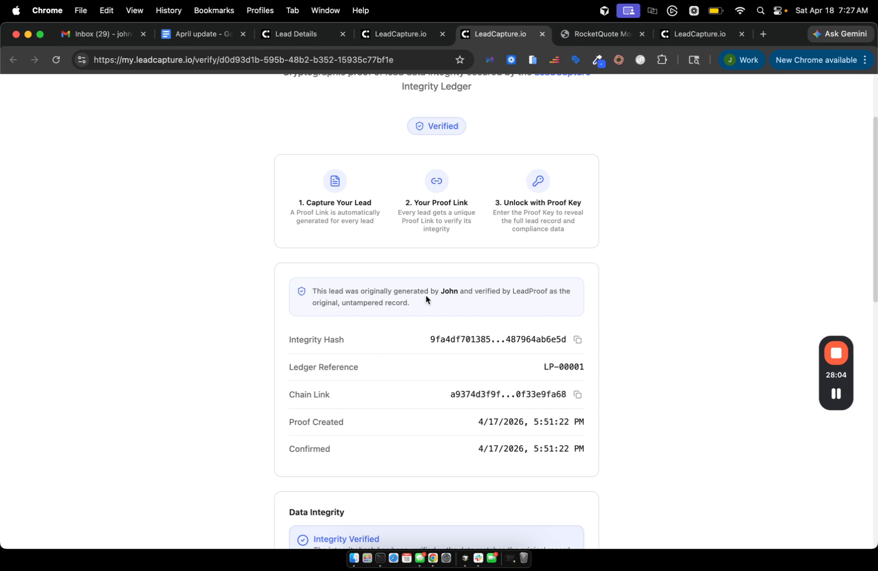
double_click(449, 291)
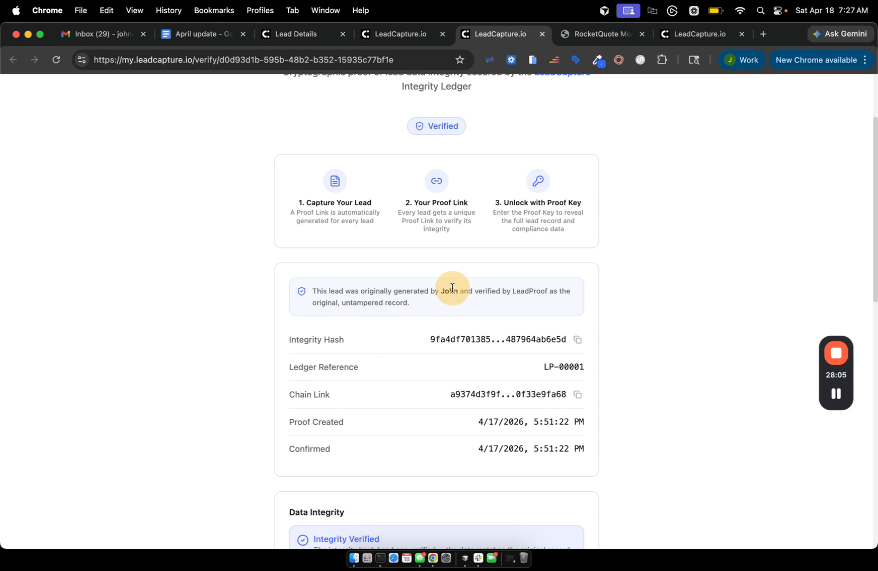
click(383, 35)
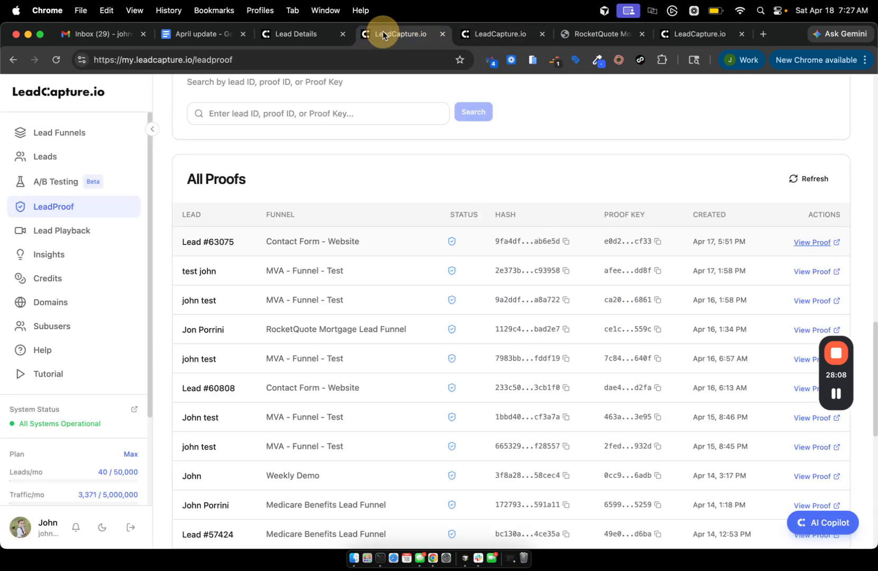
click(479, 36)
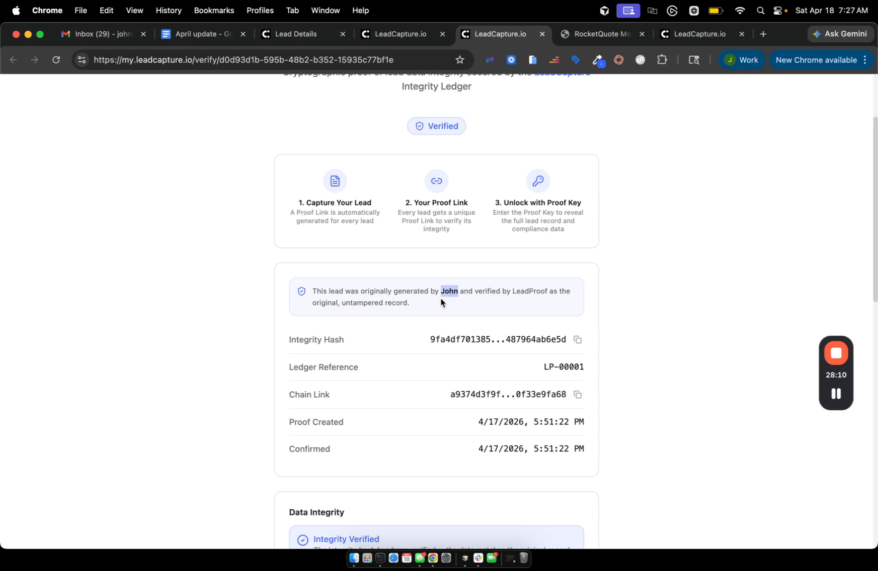
click(315, 294)
Select the Integrity Hash, look over the Proof Key check, then return to the All Proofs list.
scroll(424, 317, down, 3)
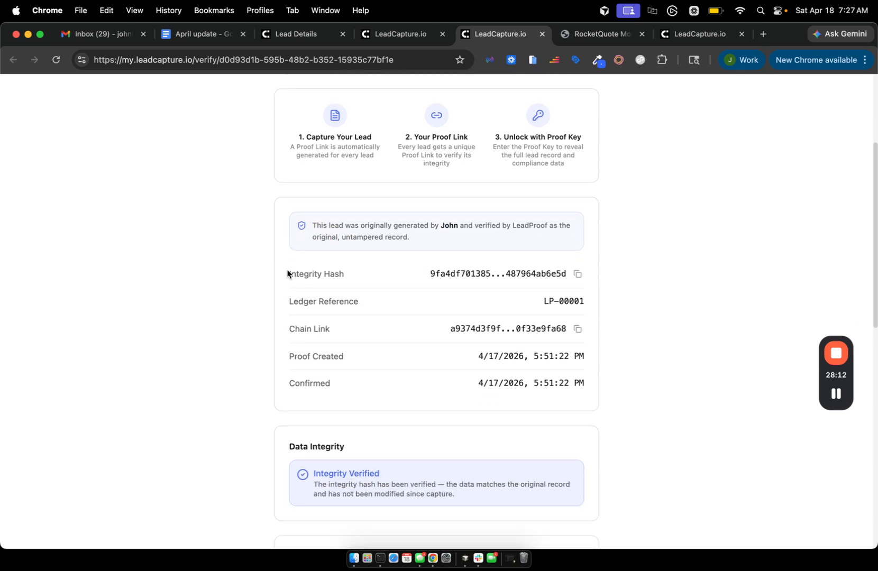
drag(288, 272, 430, 288)
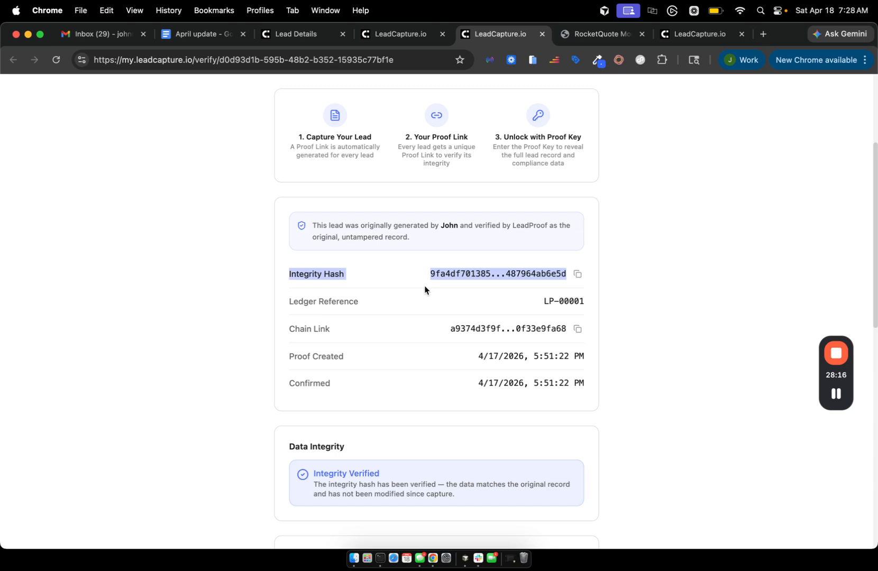
scroll(401, 349, down, 8)
scroll(401, 349, down, 8)
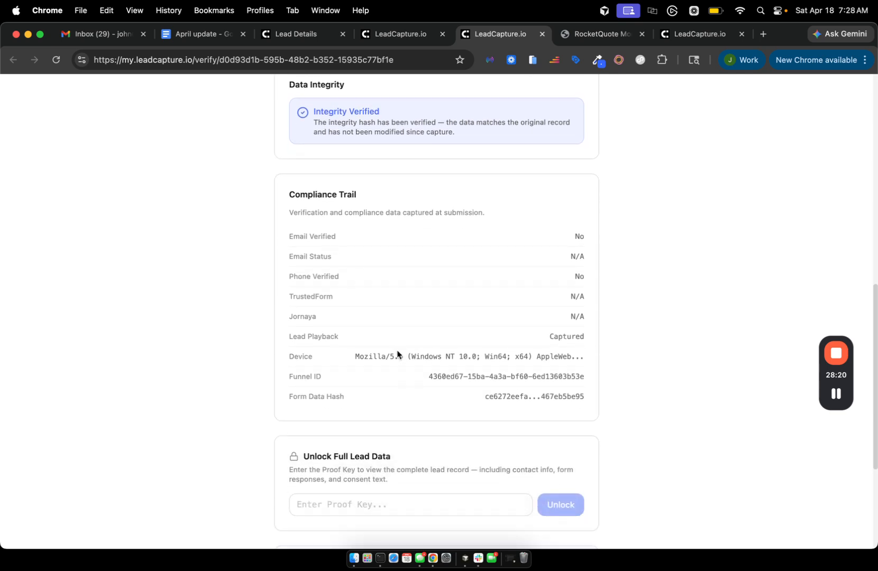
scroll(419, 462, down, 4)
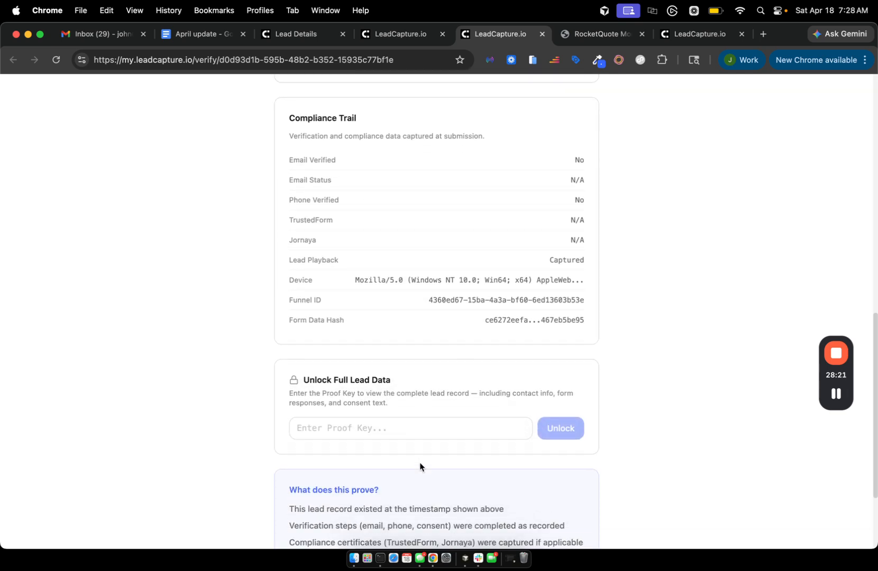
click(306, 417)
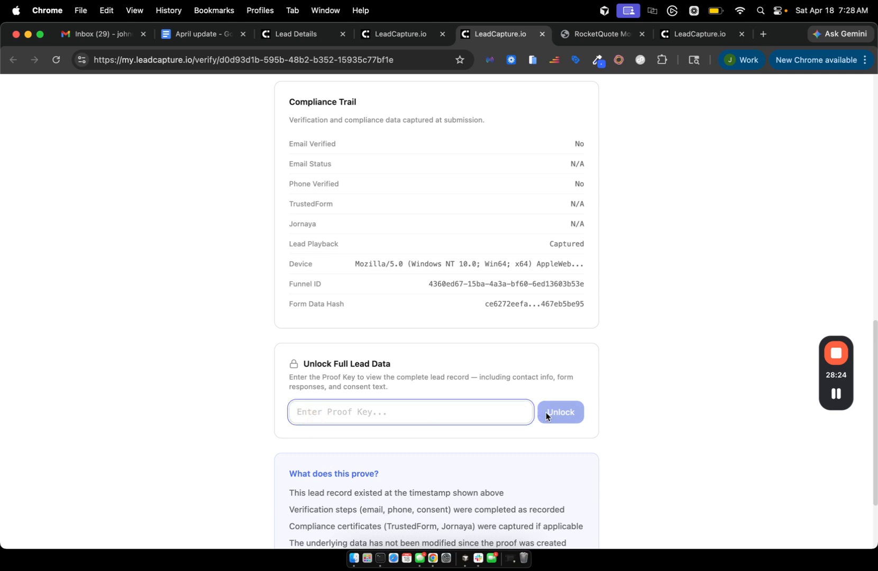
scroll(418, 411, down, 3)
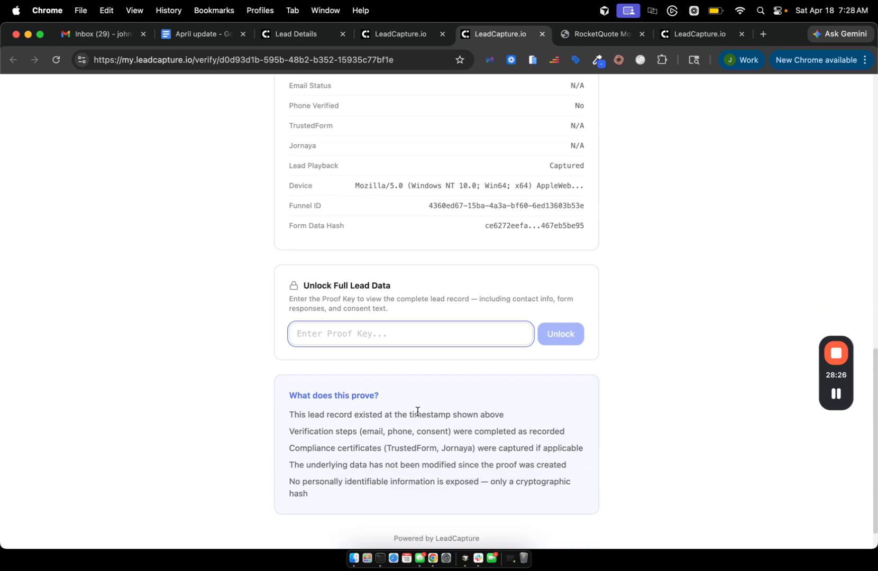
scroll(417, 412, down, 1)
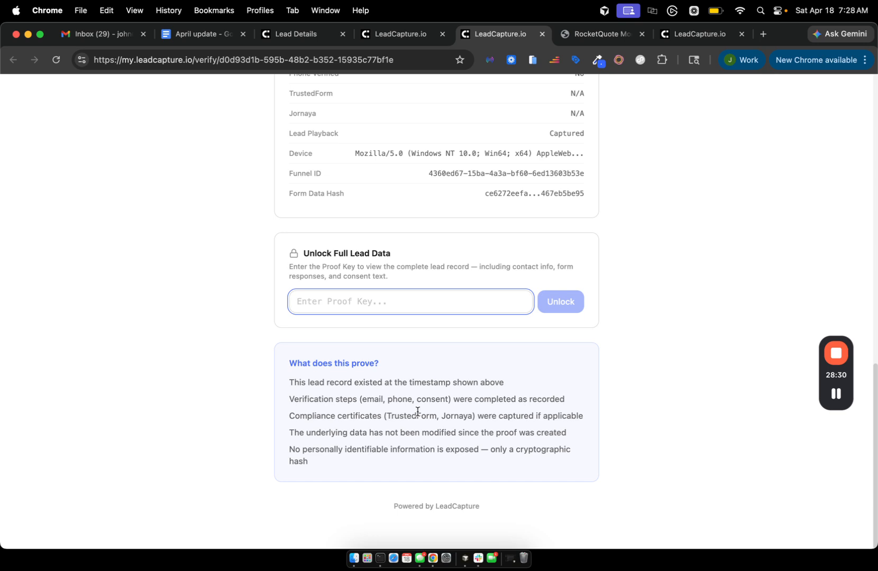
scroll(418, 411, up, 7)
scroll(417, 410, down, 4)
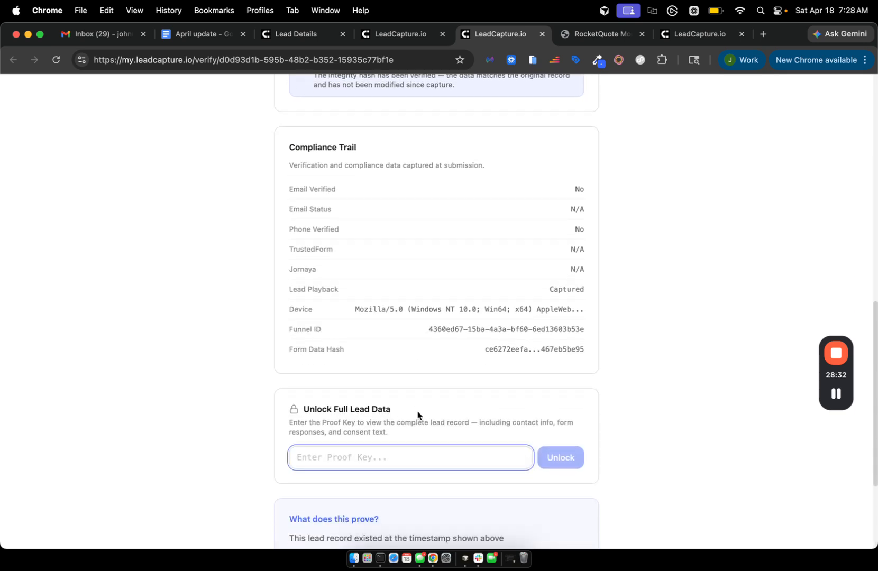
scroll(416, 411, down, 1)
scroll(488, 324, up, 4)
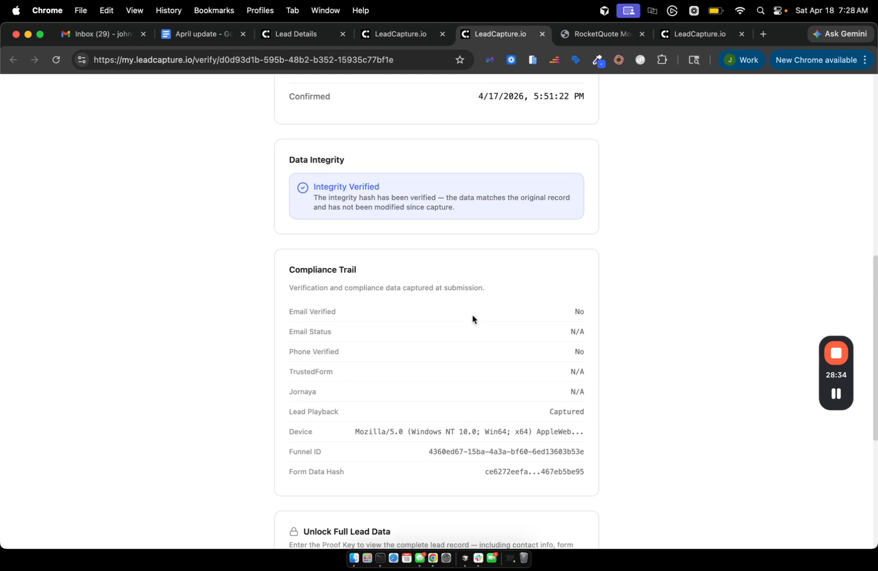
scroll(472, 319, up, 2)
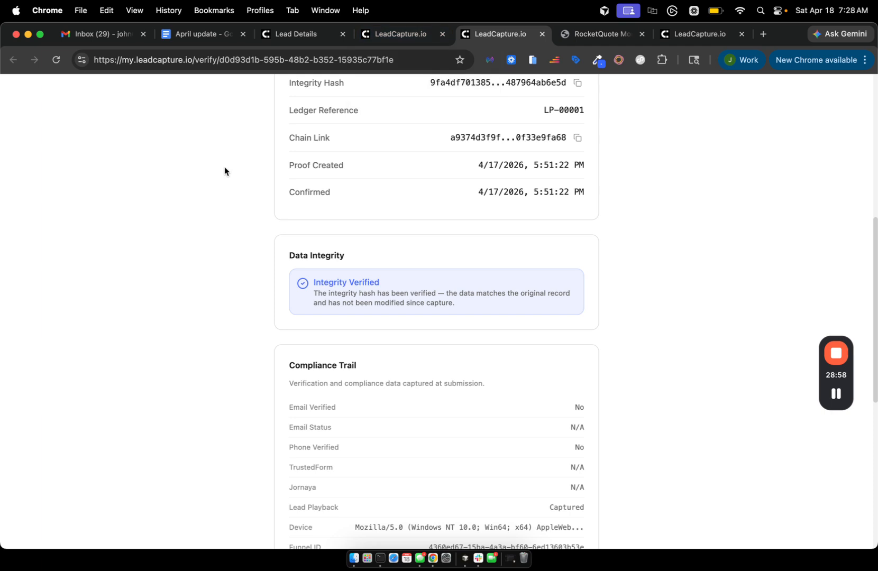
scroll(225, 167, up, 10)
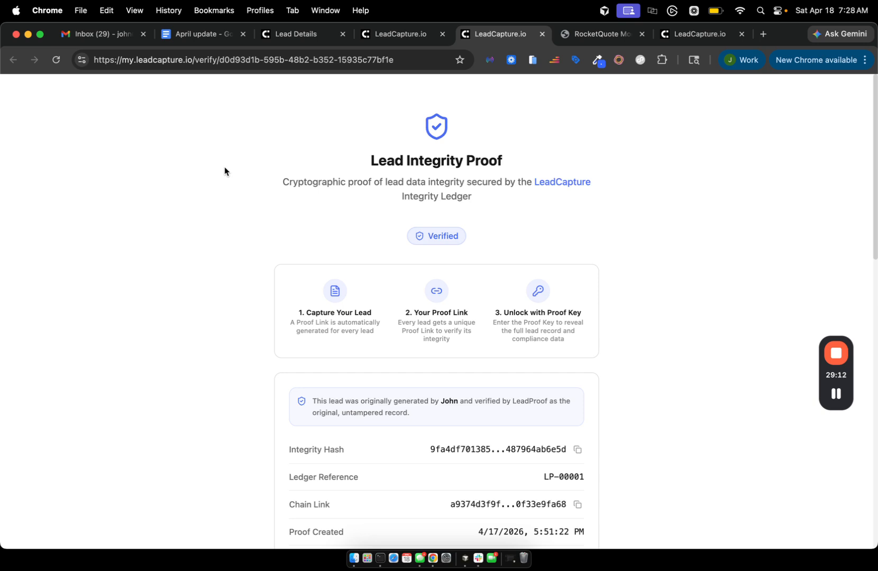
click(386, 37)
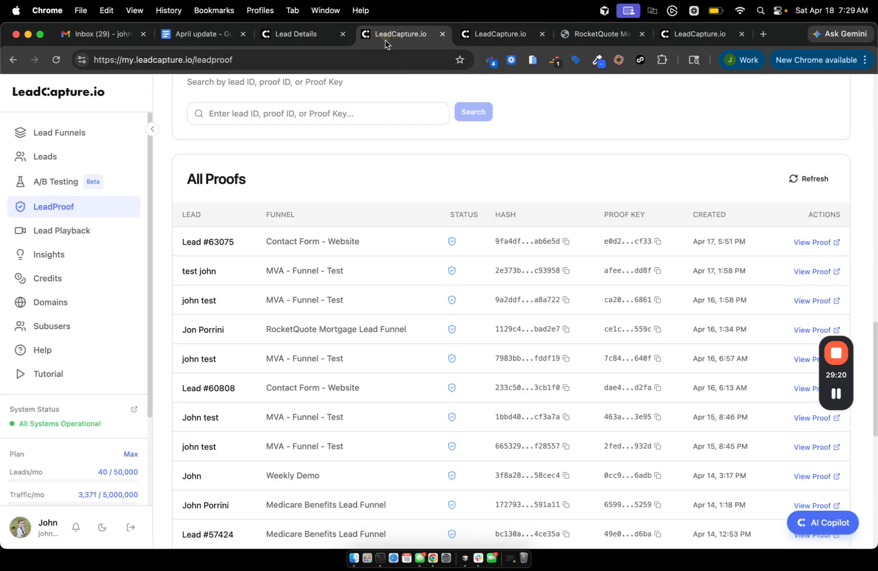
scroll(436, 218, up, 7)
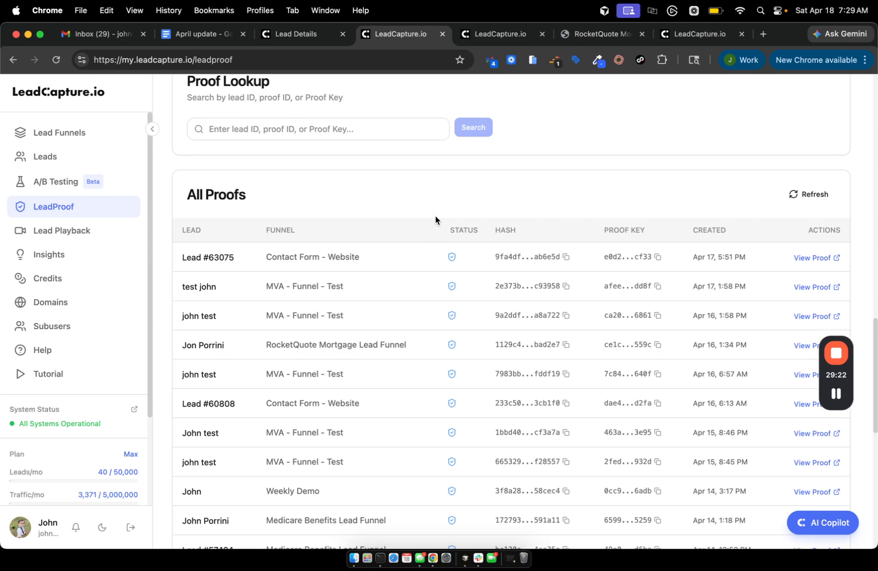
scroll(436, 218, up, 6)
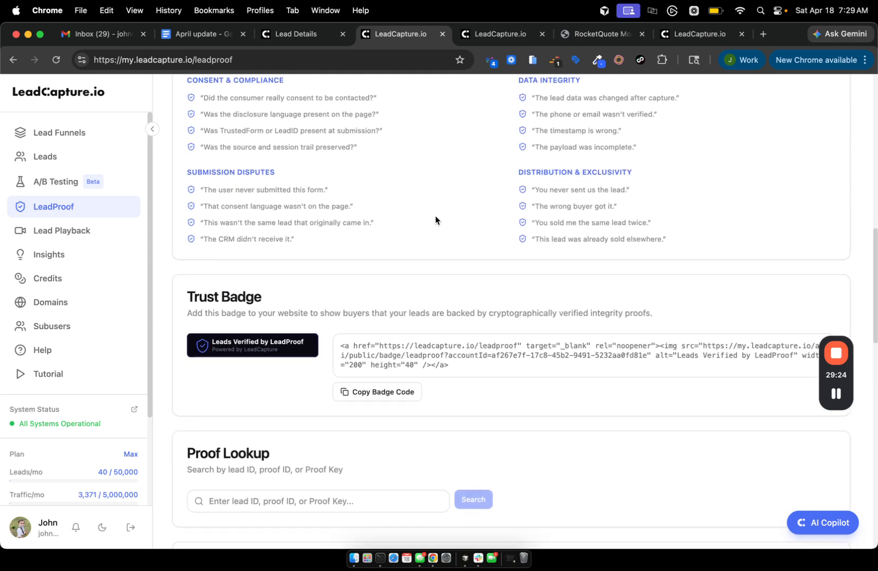
click(38, 230)
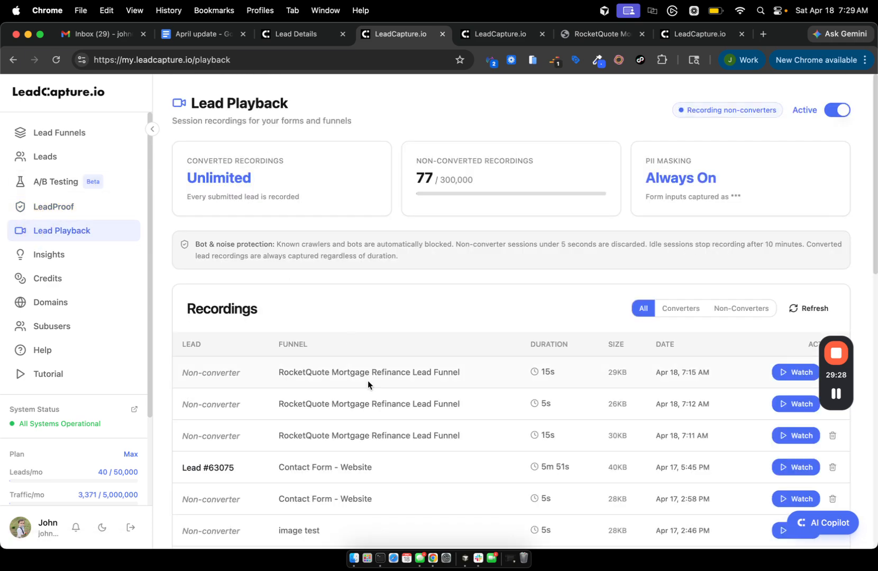
click(44, 207)
scroll(398, 436, down, 12)
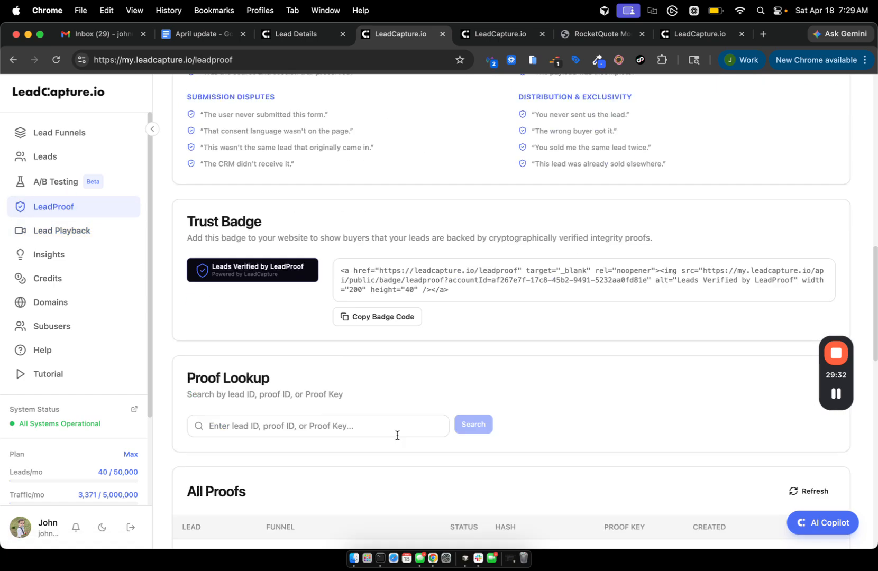
scroll(281, 328, down, 3)
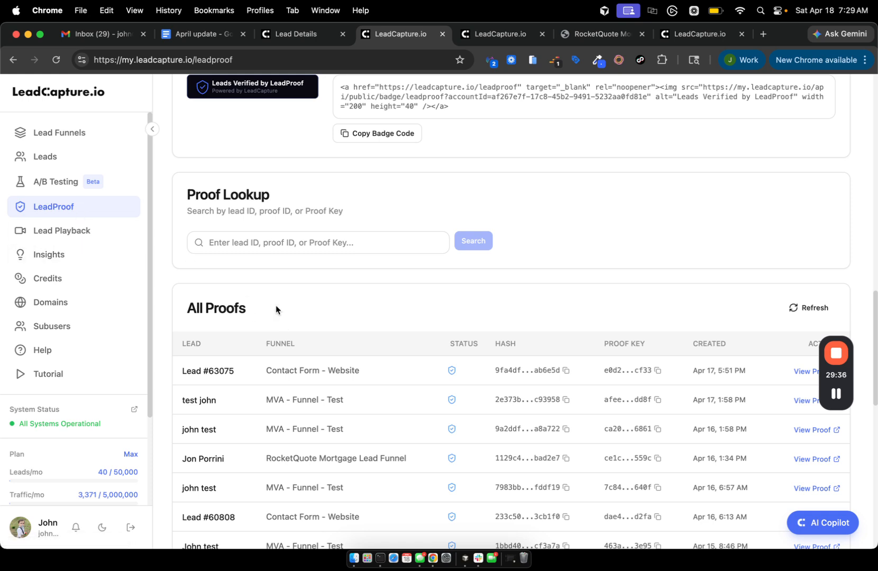
scroll(275, 307, up, 3)
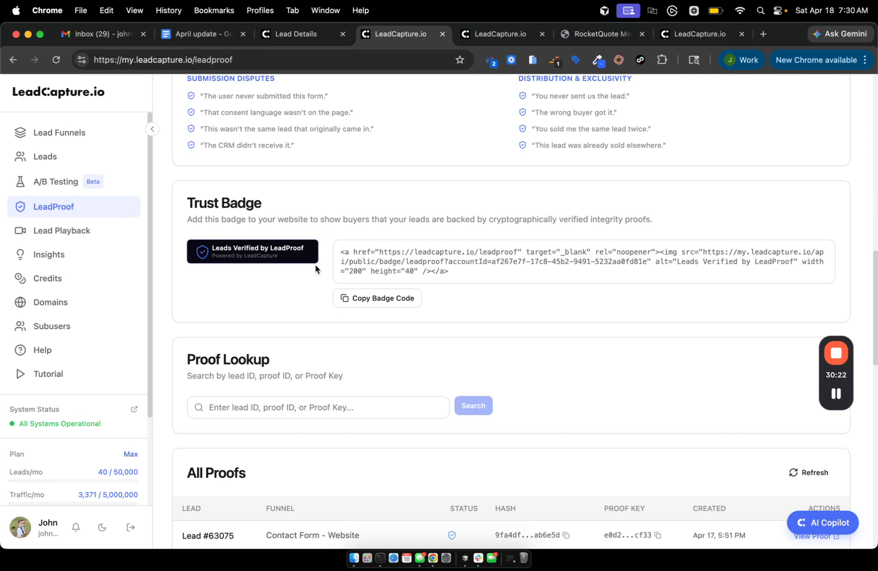
scroll(290, 364, down, 4)
scroll(290, 318, up, 5)
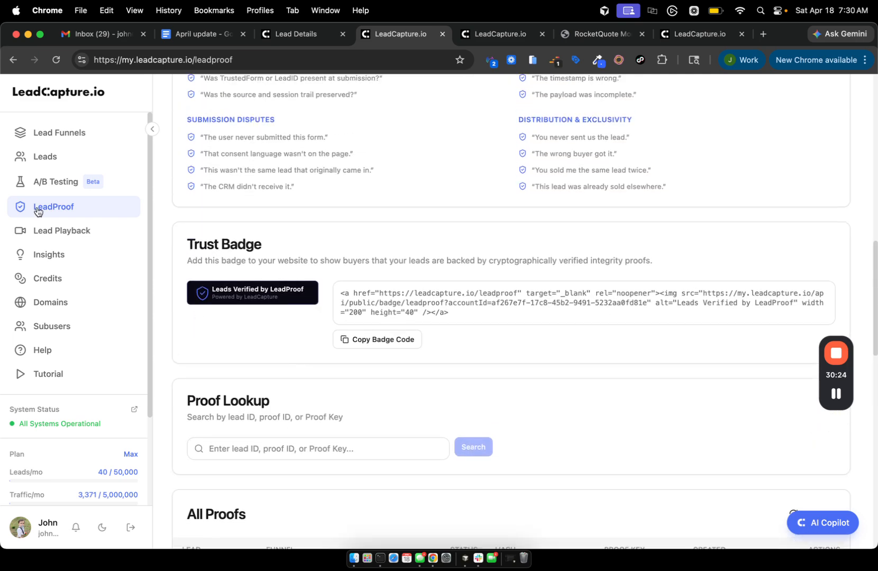
scroll(322, 264, up, 10)
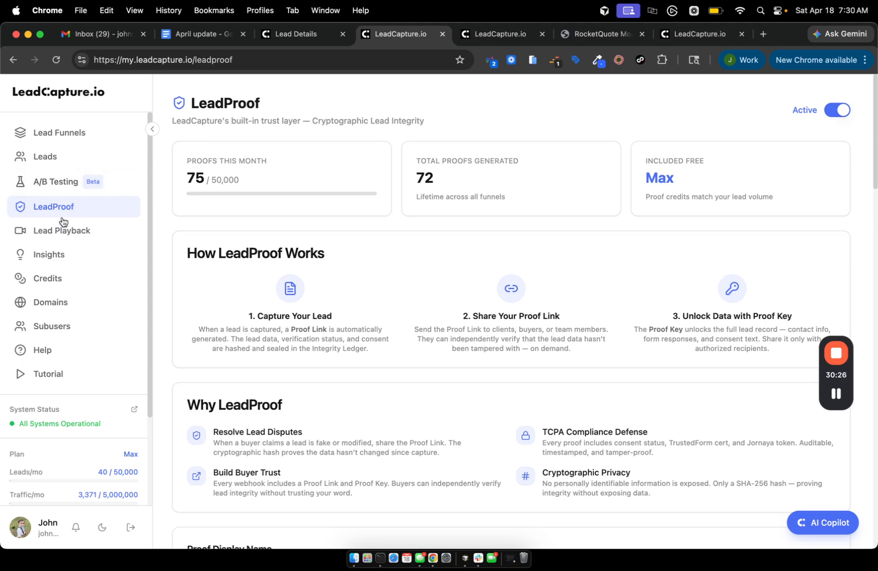
Open the RocketQuote Mortgage Refinance Lead Funnel in the page editor and browse its settings.
click(48, 132)
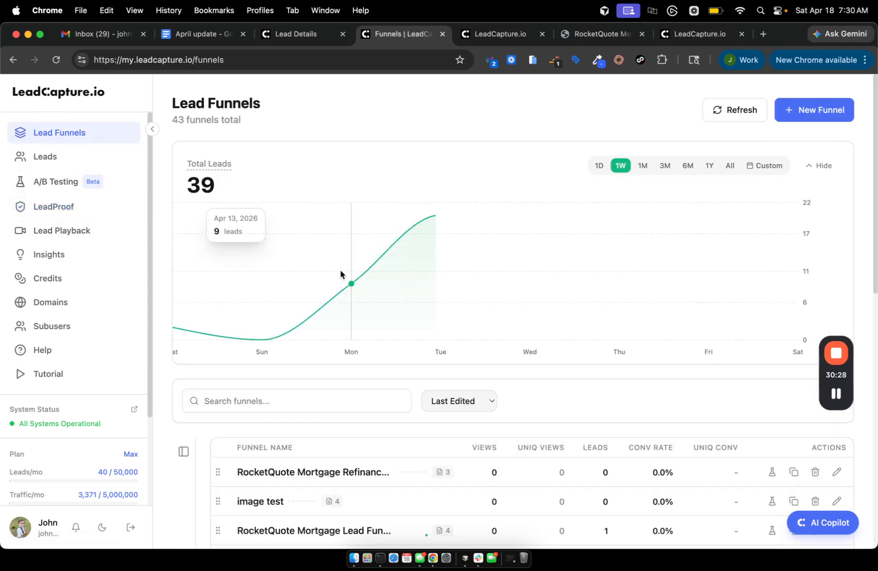
scroll(341, 272, down, 3)
scroll(340, 270, down, 1)
click(296, 280)
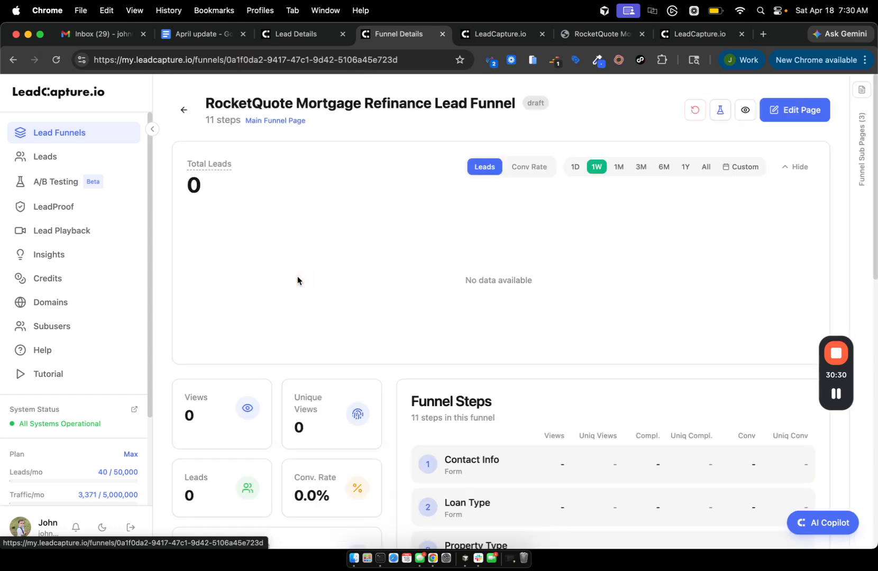
click(799, 109)
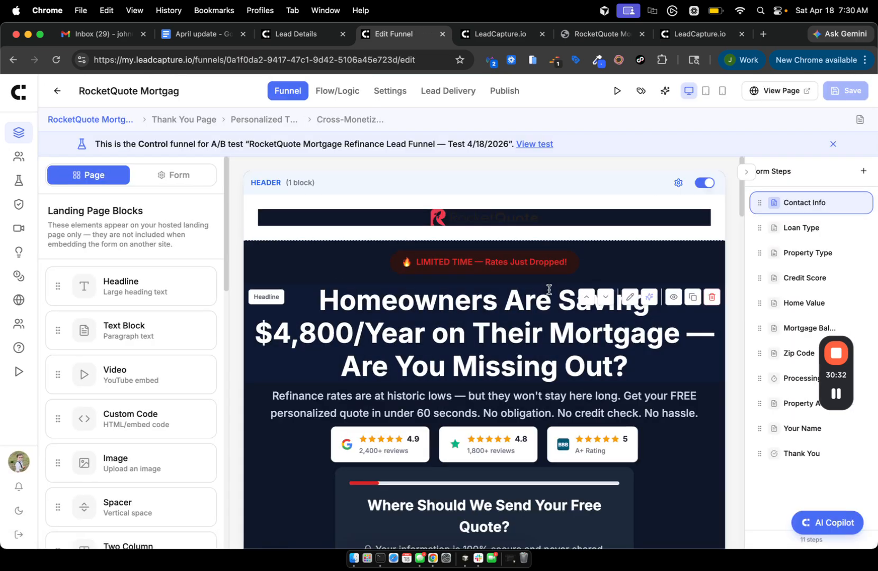
click(390, 91)
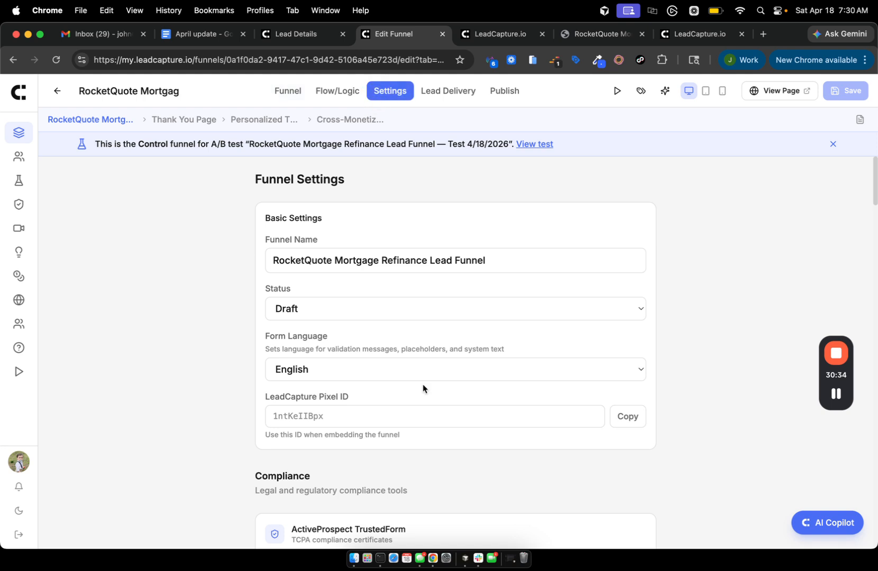
scroll(423, 384, down, 5)
scroll(423, 388, down, 5)
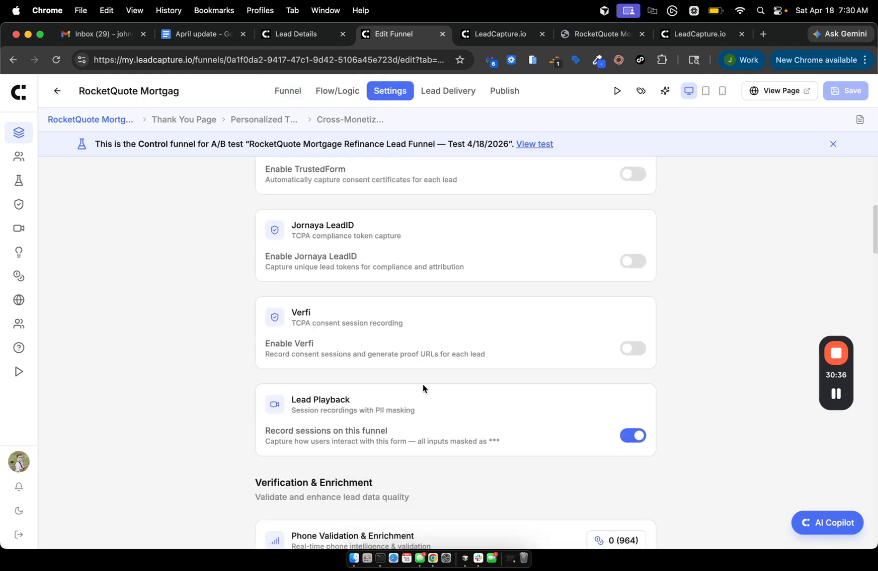
scroll(422, 383, down, 1)
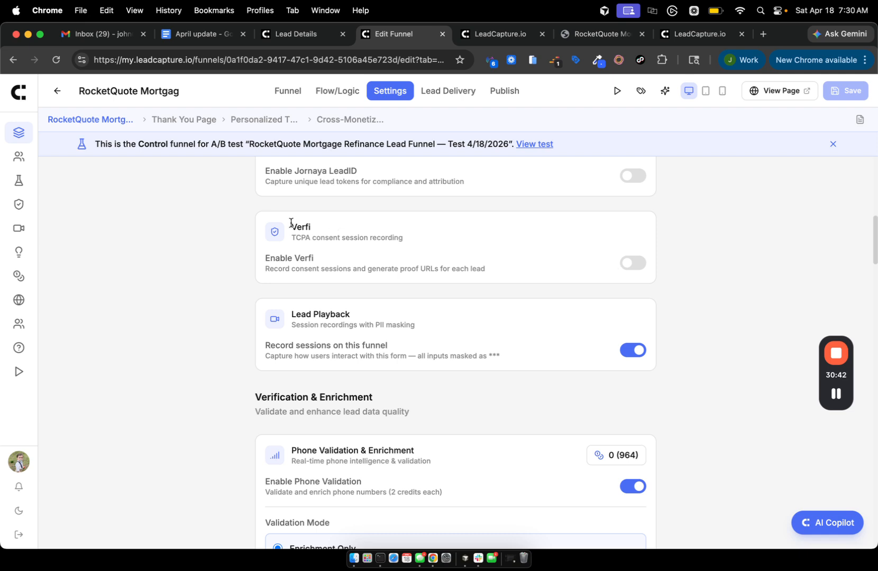
scroll(791, 243, up, 2)
scroll(792, 243, down, 3)
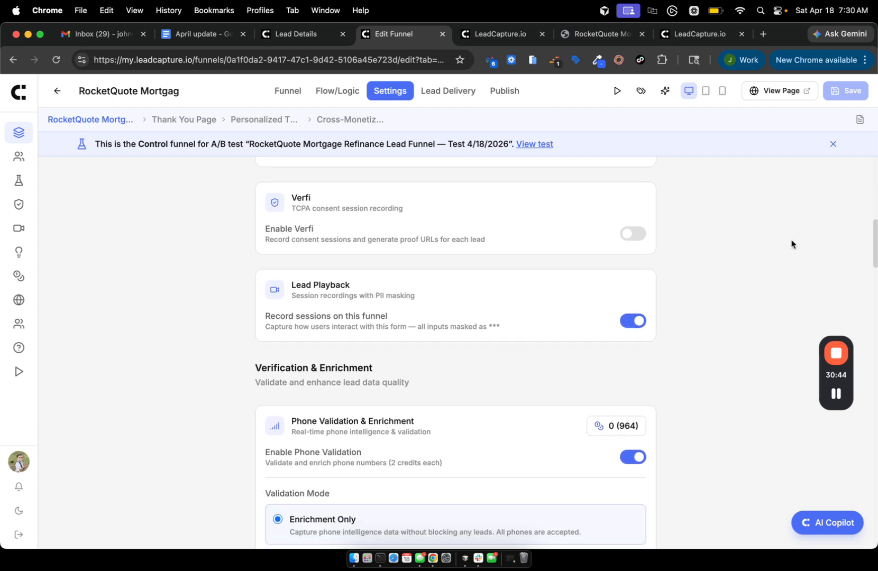
scroll(791, 244, up, 4)
scroll(792, 243, down, 3)
scroll(792, 244, up, 4)
scroll(791, 243, down, 3)
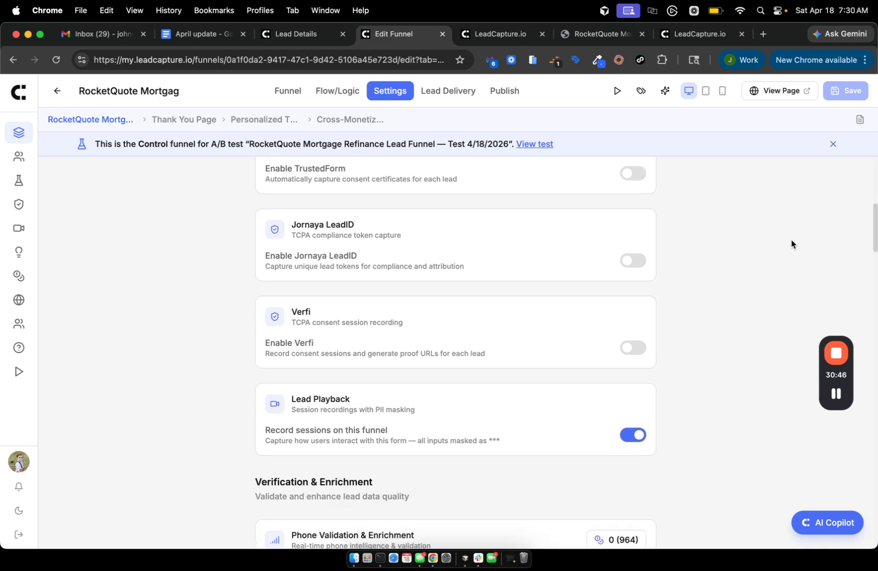
Check the April update notes in Google Docs, then return to the lead details page.
click(179, 34)
scroll(259, 397, down, 2)
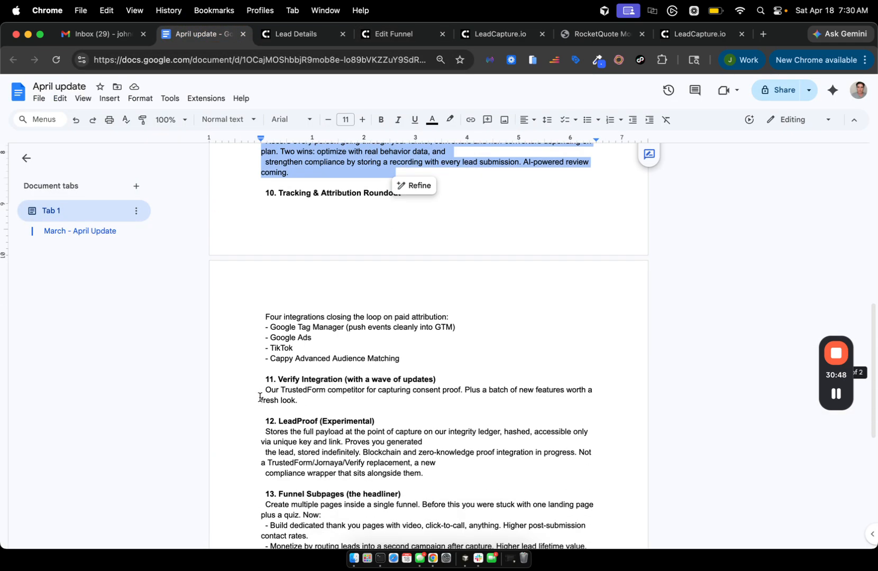
click(281, 193)
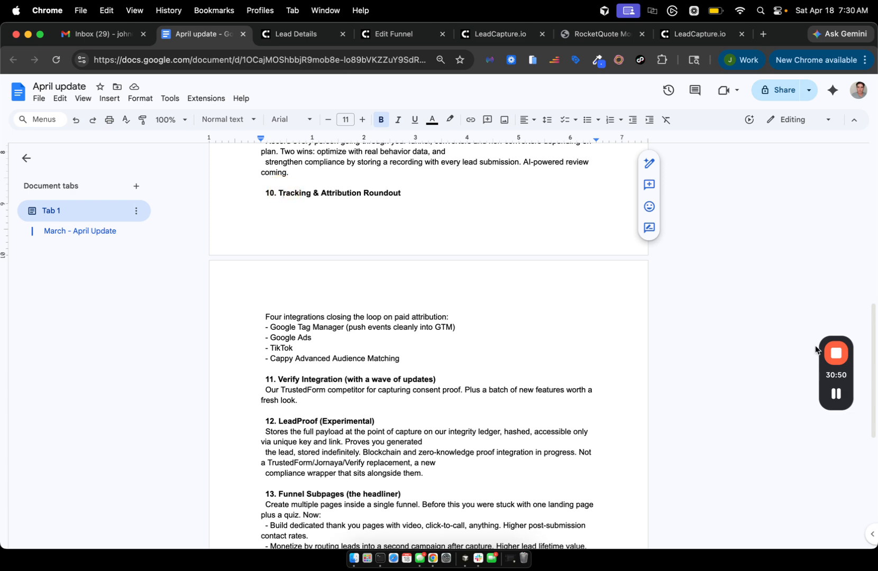
mouse_move(832, 398)
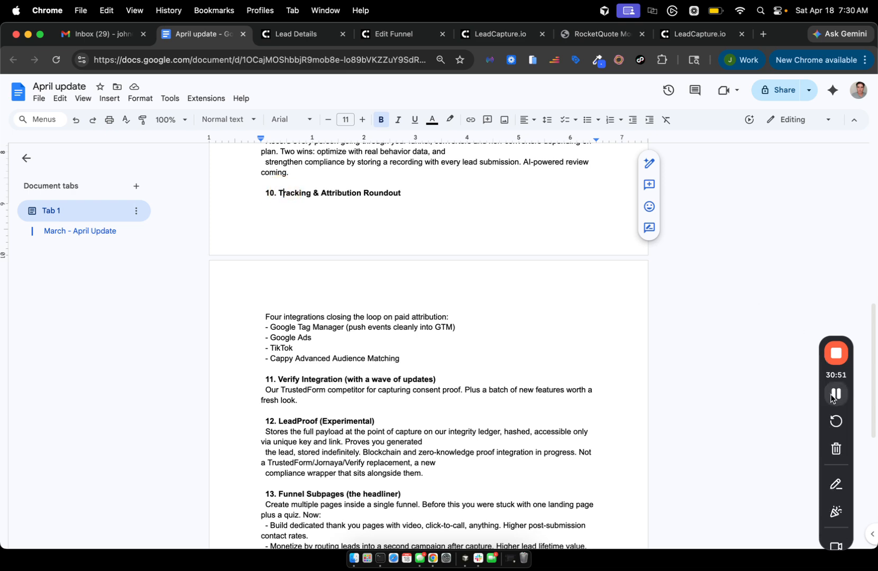
click(272, 30)
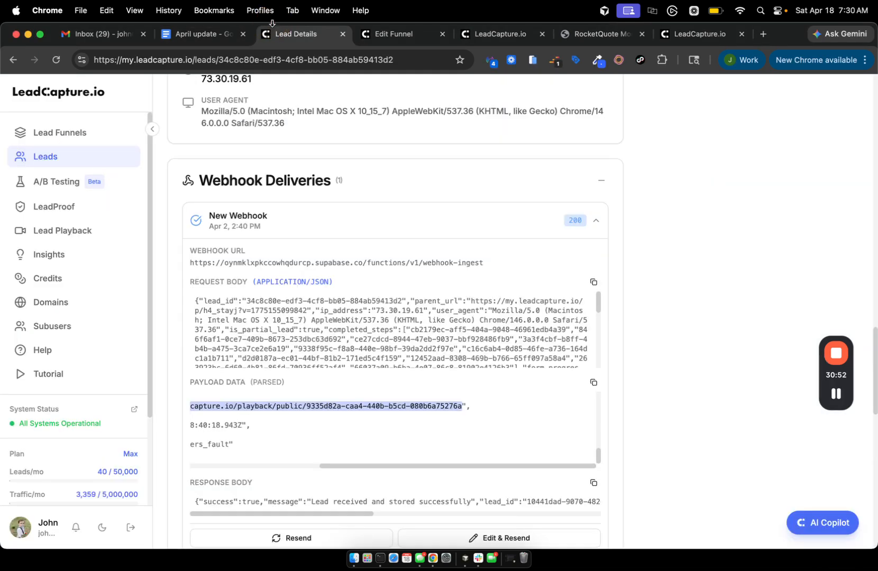
Reopen the RocketQuote Mortgage Refinance funnel's editor settings and scroll to Tracking & Analytics.
click(45, 132)
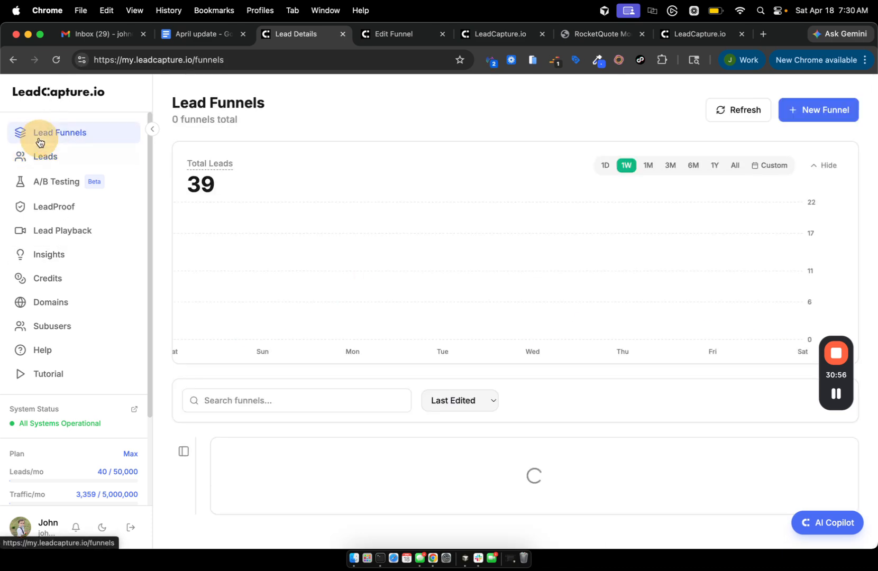
scroll(354, 417, down, 1)
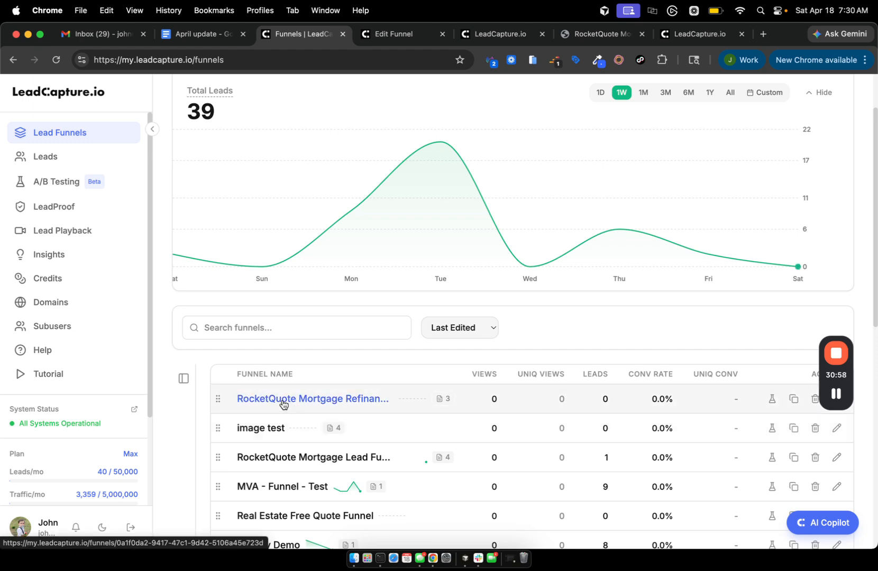
click(283, 402)
click(798, 110)
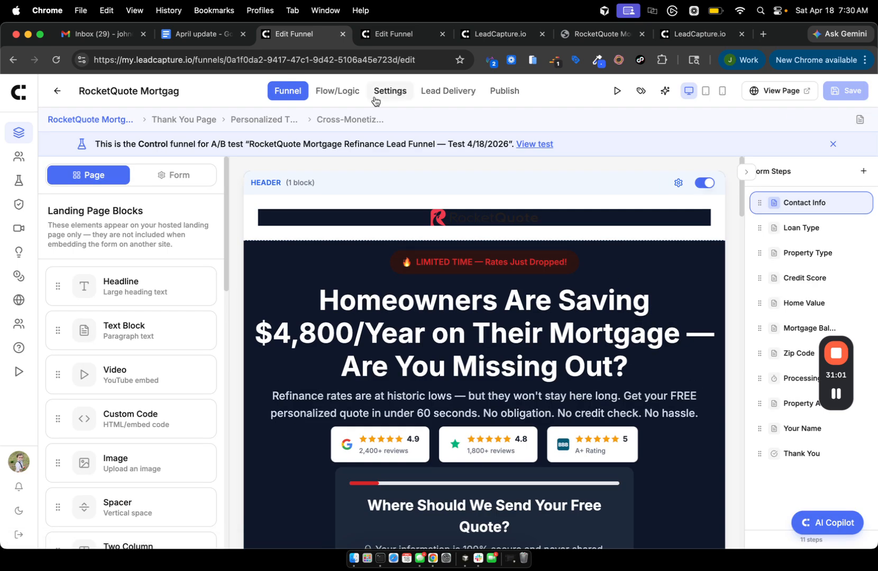
click(386, 91)
scroll(459, 392, down, 20)
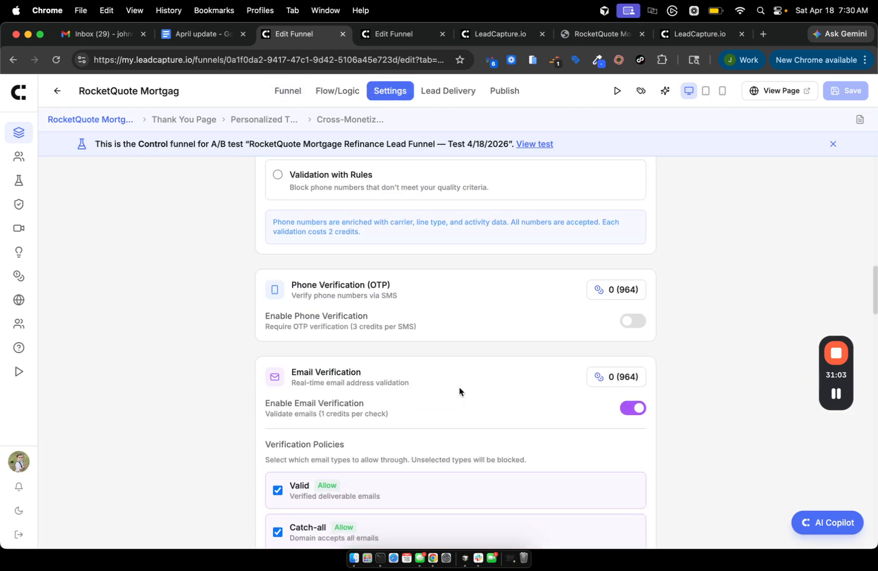
scroll(459, 392, down, 15)
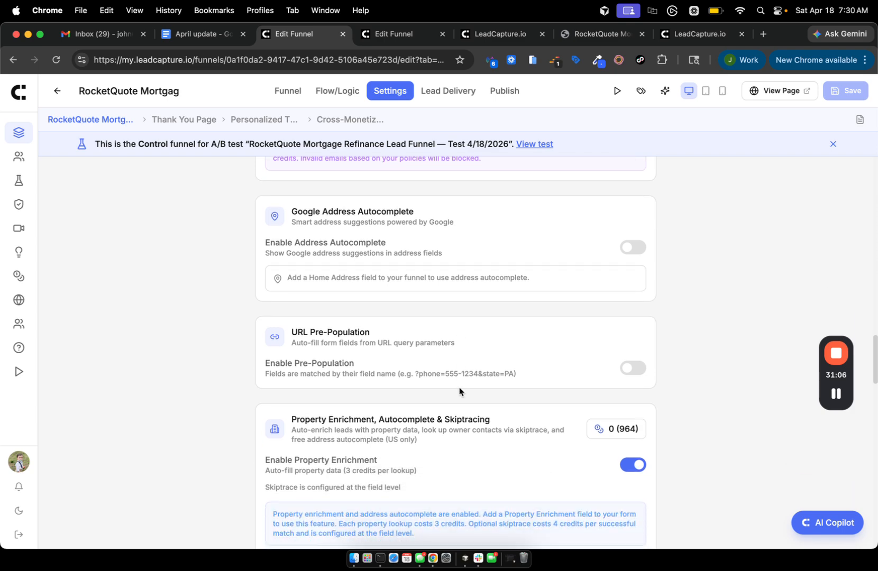
scroll(459, 391, down, 3)
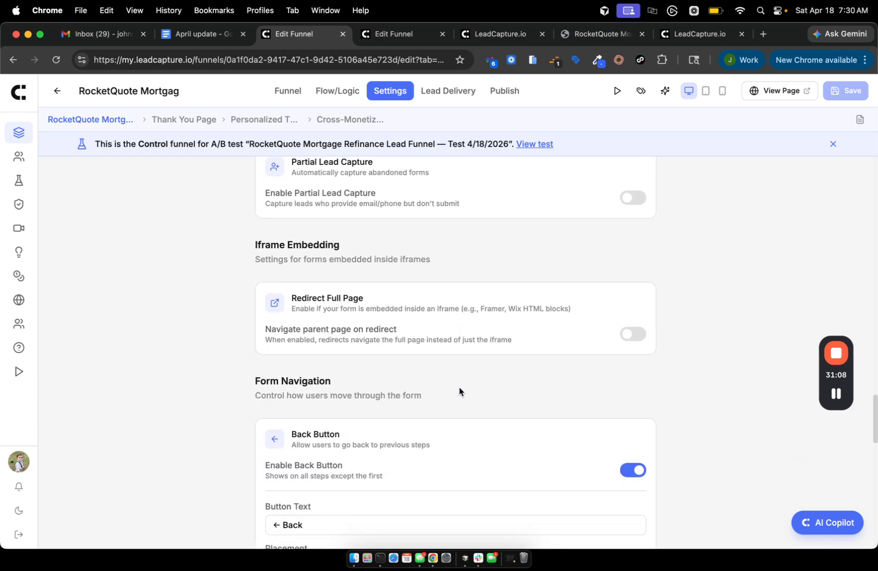
scroll(459, 391, down, 12)
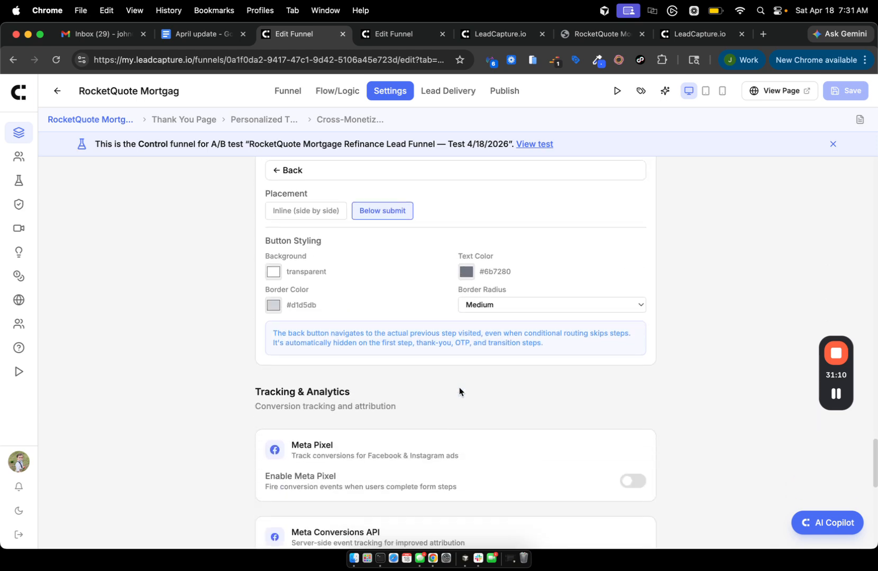
scroll(459, 388, up, 4)
scroll(459, 388, down, 1)
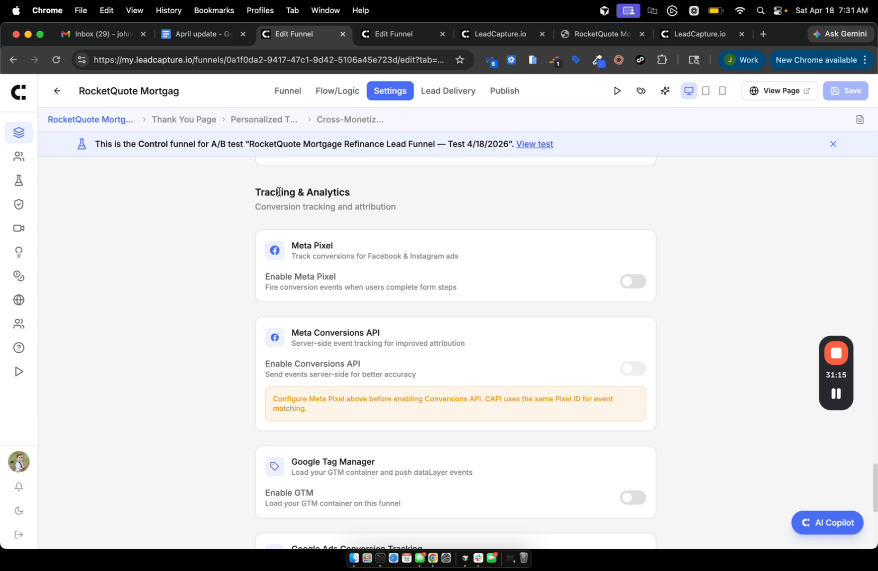
scroll(279, 192, down, 4)
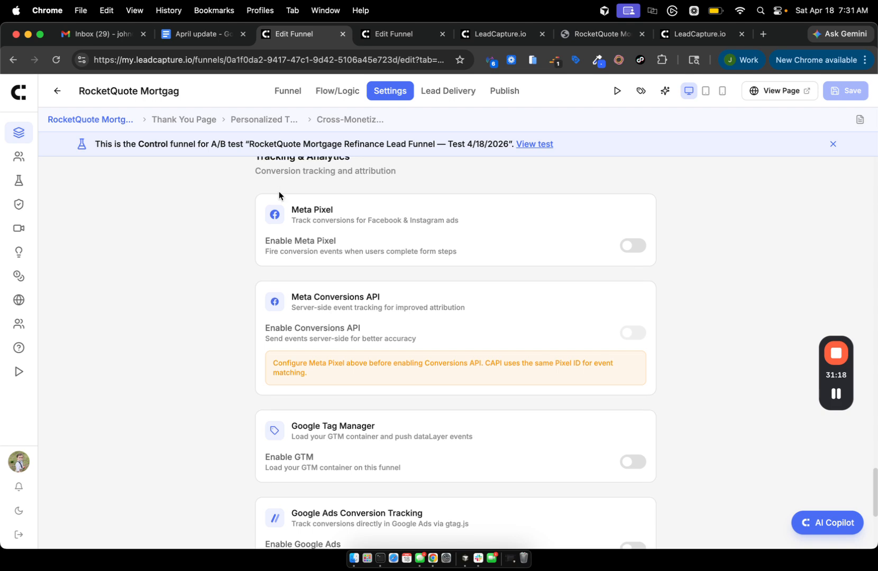
scroll(279, 191, down, 2)
scroll(279, 191, up, 3)
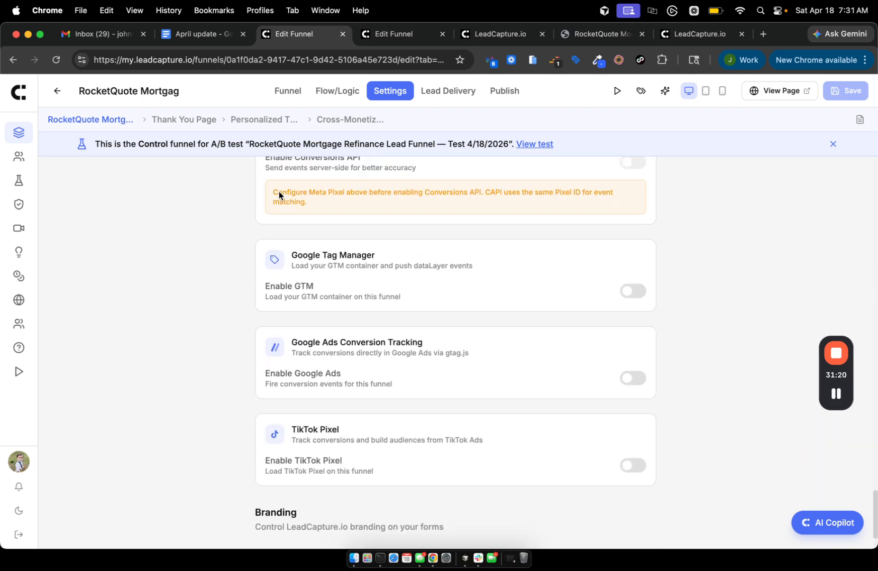
scroll(279, 195, up, 1)
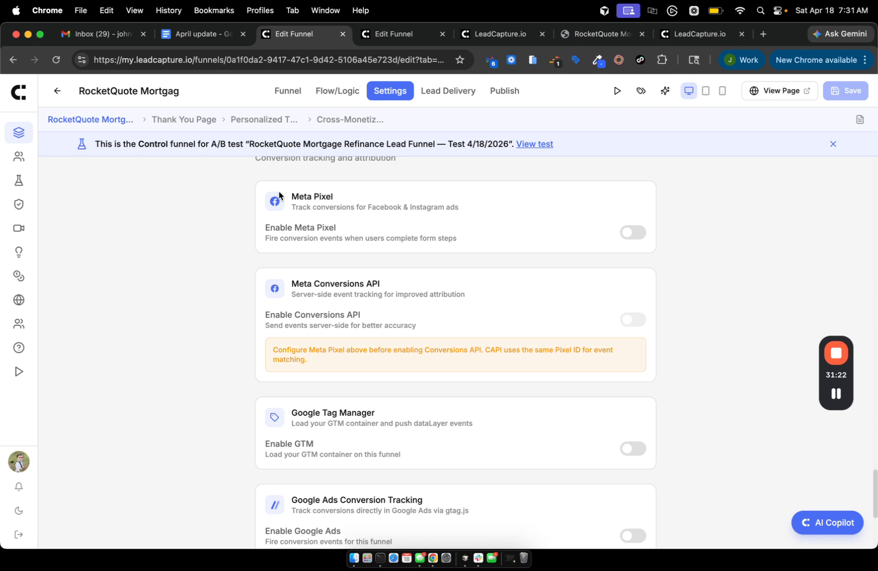
scroll(278, 195, up, 1)
scroll(278, 194, down, 1)
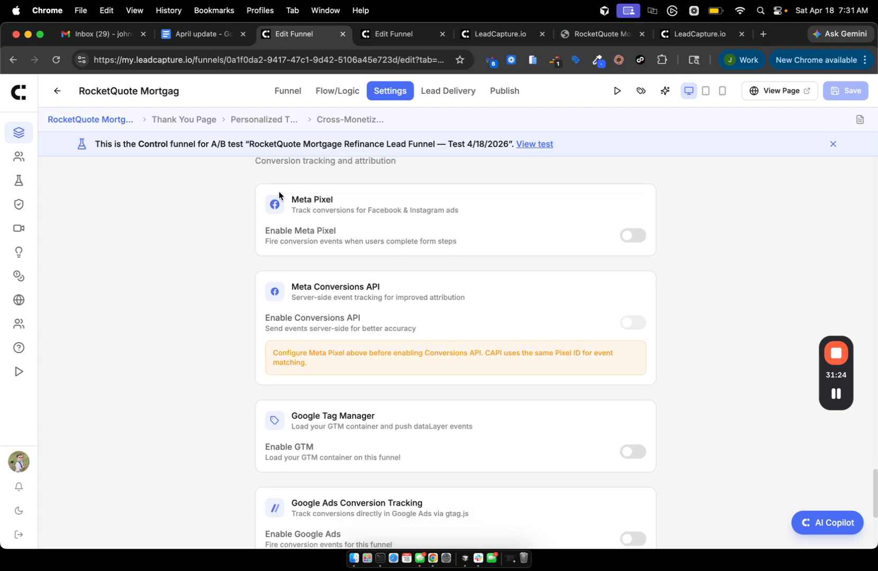
click(630, 236)
click(629, 236)
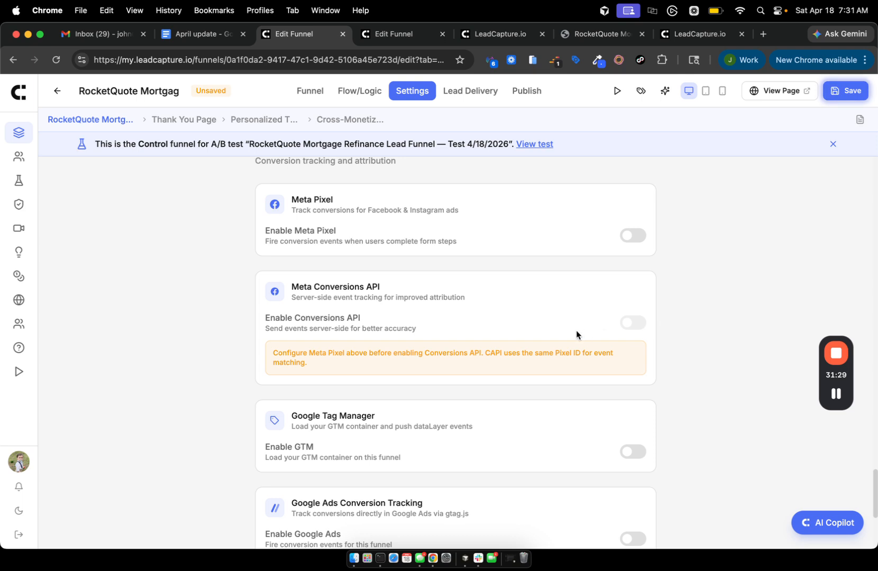
click(632, 235)
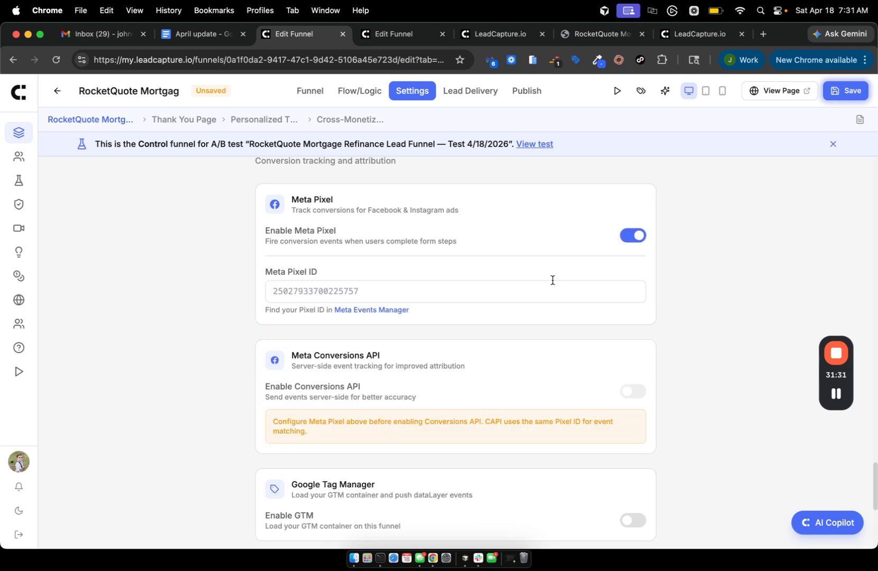
click(537, 301)
text(1111111)
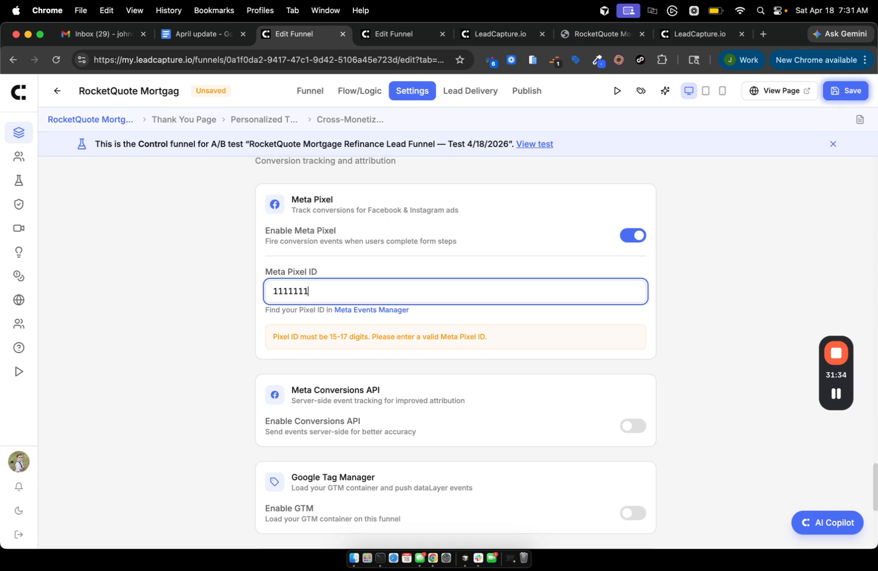
text(111111)
scroll(570, 429, down, 3)
click(637, 258)
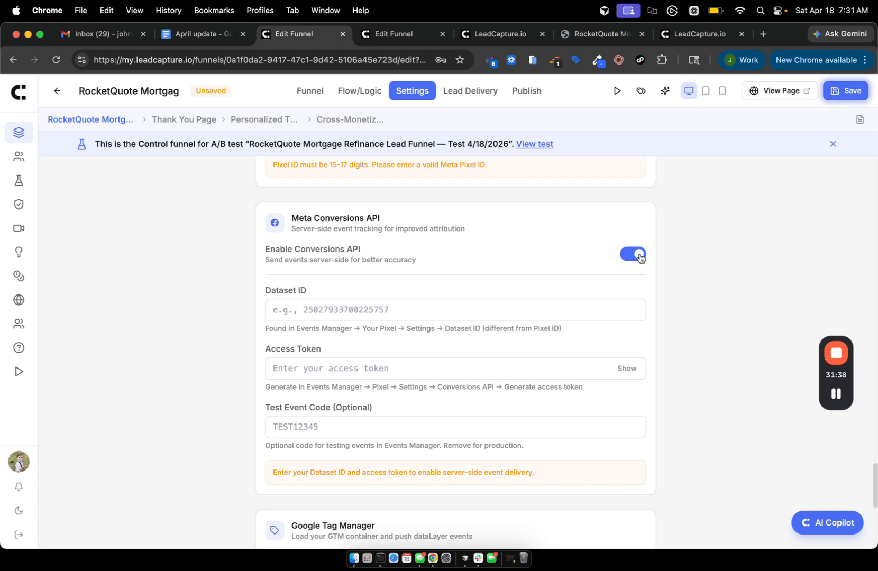
click(343, 314)
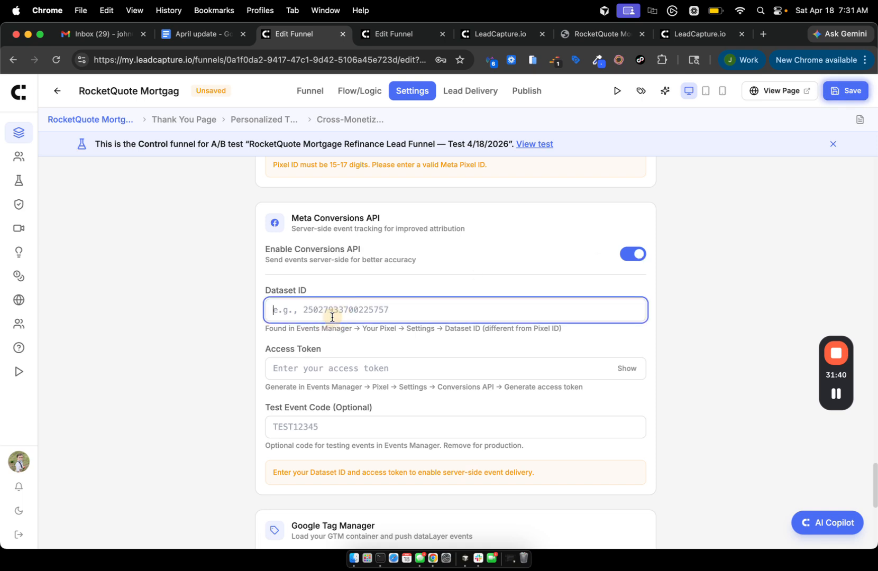
text(2598828)
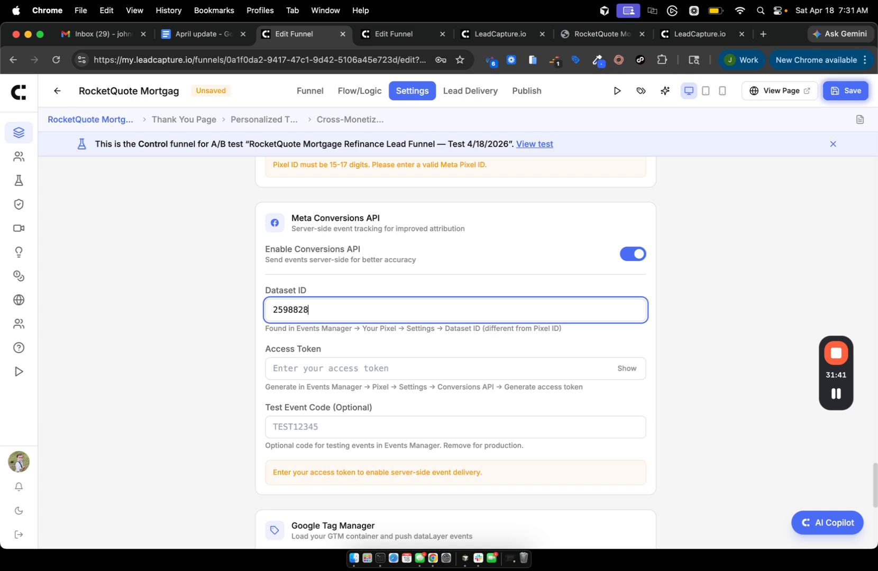
text(2828282)
click(342, 368)
text(282)
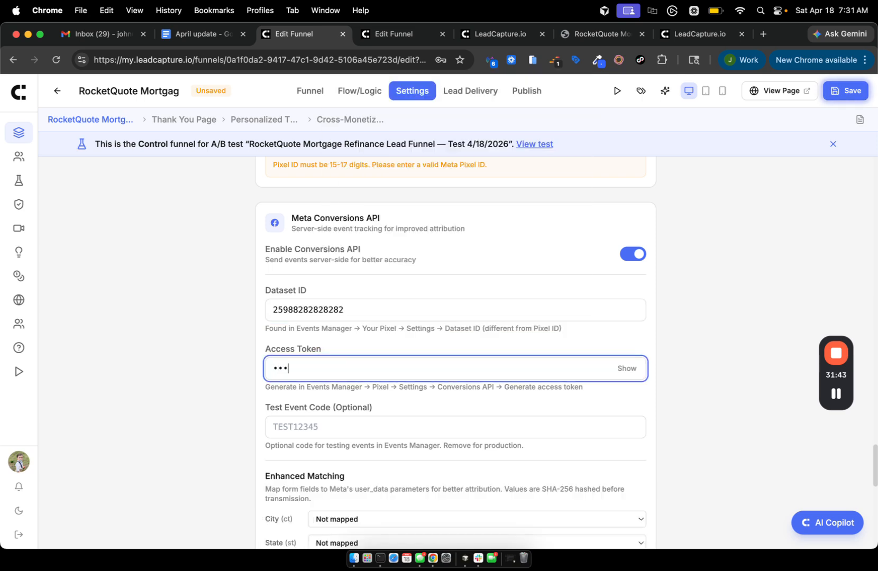
text(82)
Review the City field mapping choices and leave them unchanged.
scroll(386, 421, down, 5)
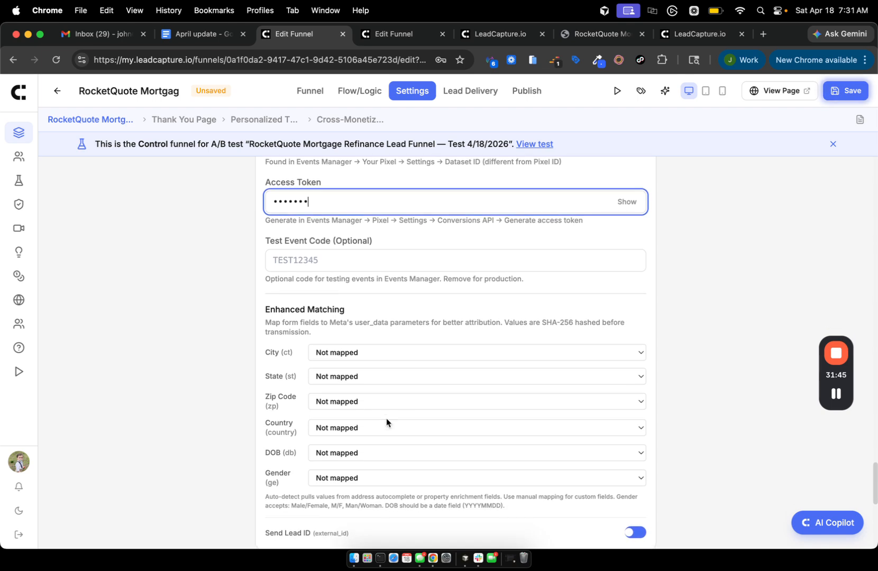
scroll(390, 412, down, 1)
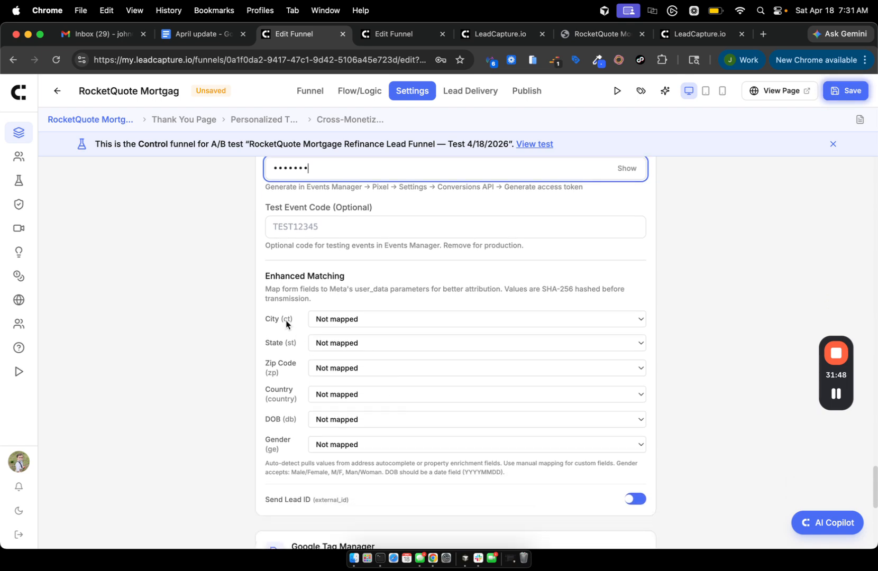
click(342, 319)
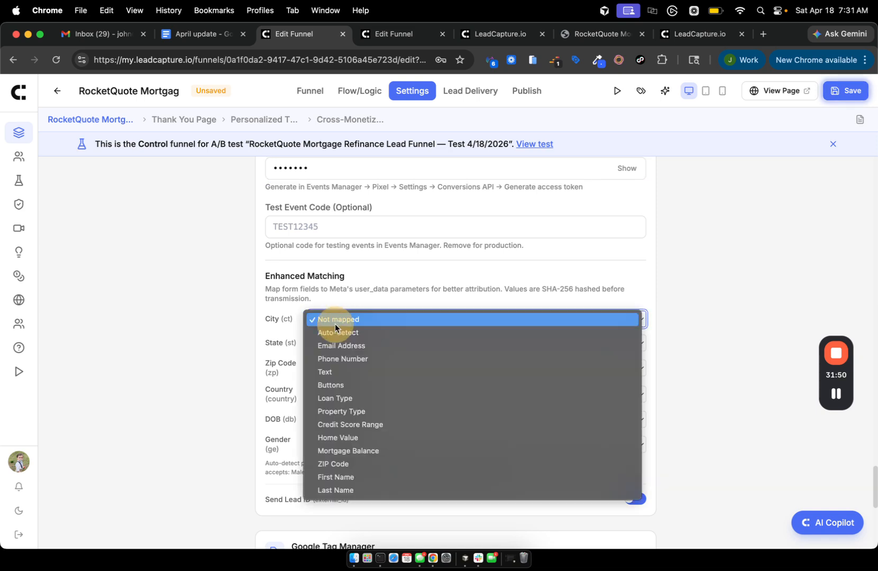
click(277, 335)
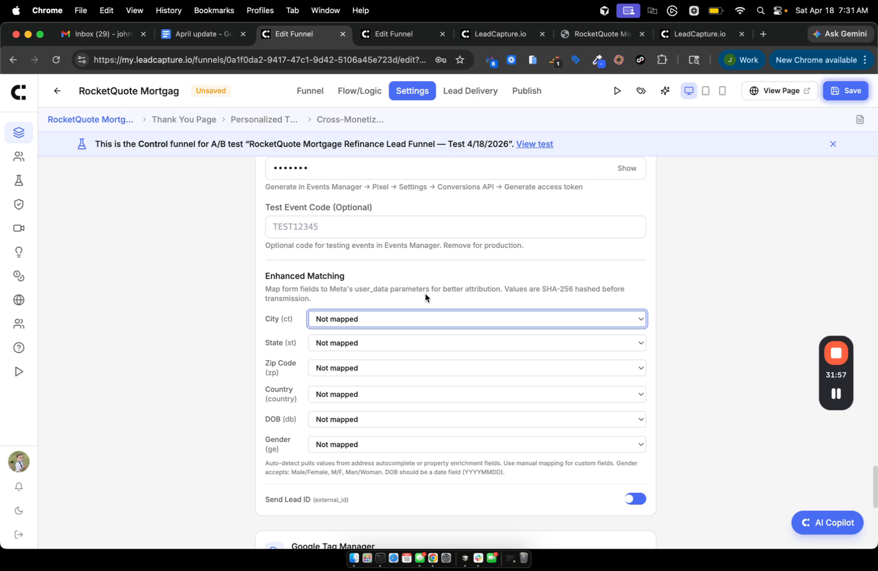
scroll(426, 296, down, 3)
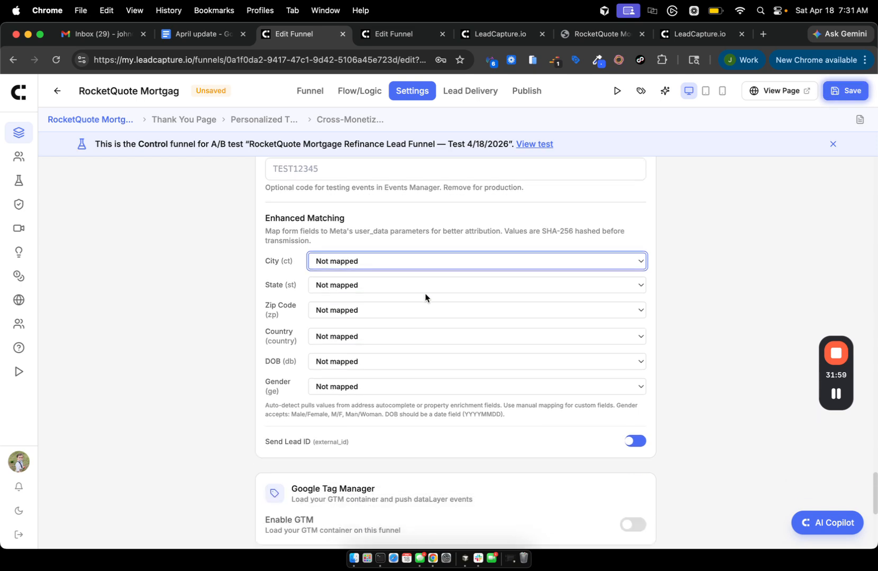
scroll(371, 328, up, 3)
scroll(412, 442, down, 5)
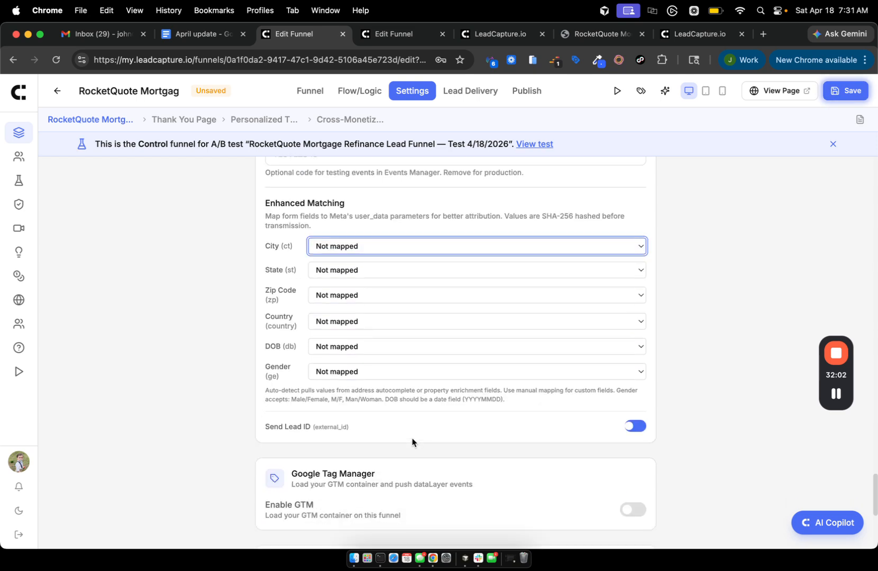
scroll(320, 329, down, 4)
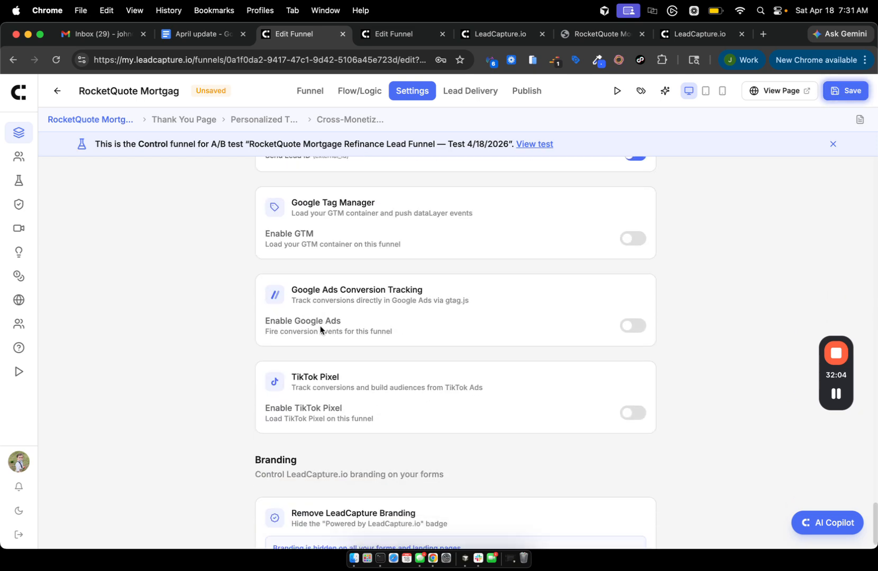
scroll(325, 317, up, 1)
Enable Google Tag Manager with container ID GTM-XXXXXXX and review its automatic lc_ events.
click(634, 243)
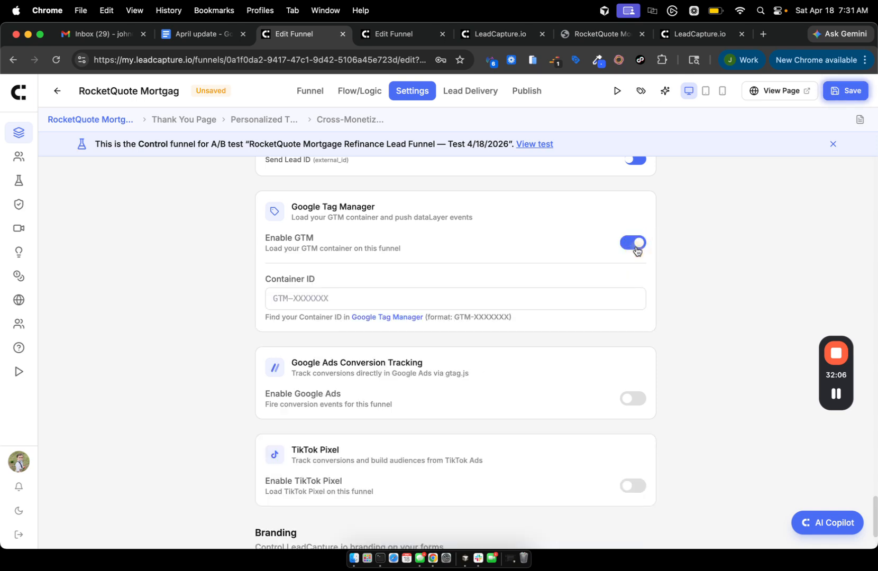
click(346, 306)
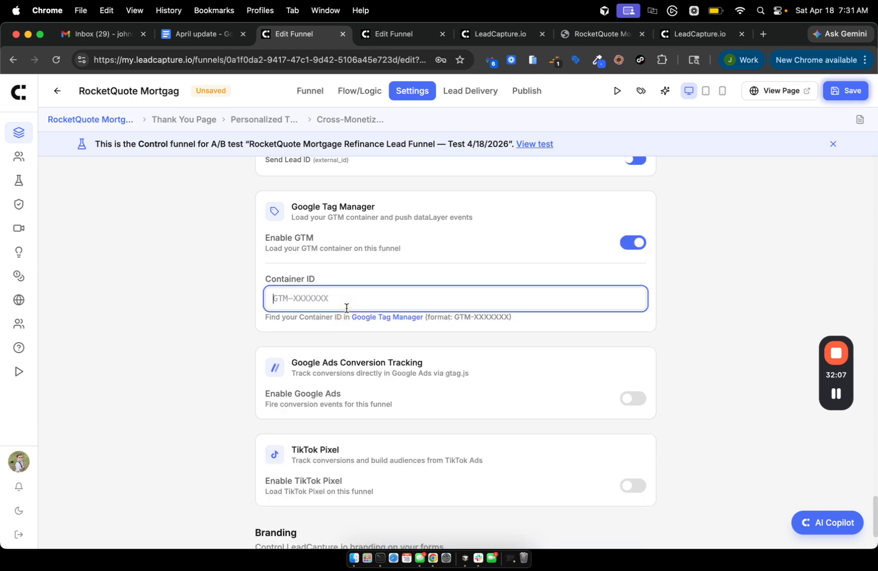
text(GTM-XXXXX)
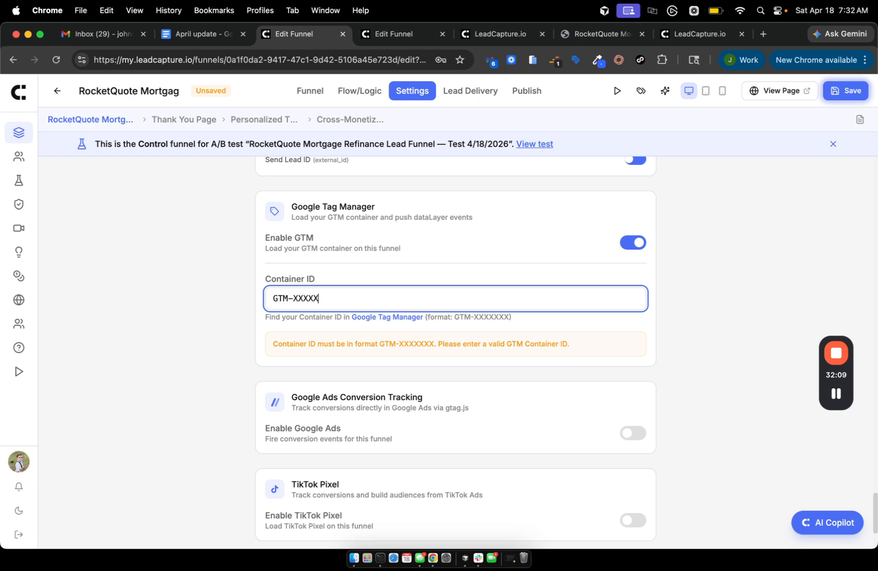
text(XX)
scroll(318, 417, down, 2)
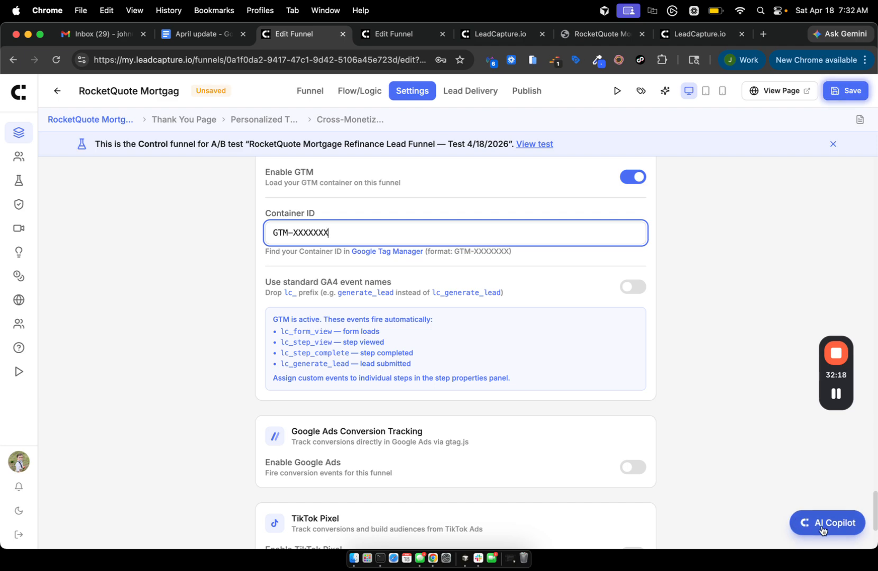
scroll(545, 474, down, 3)
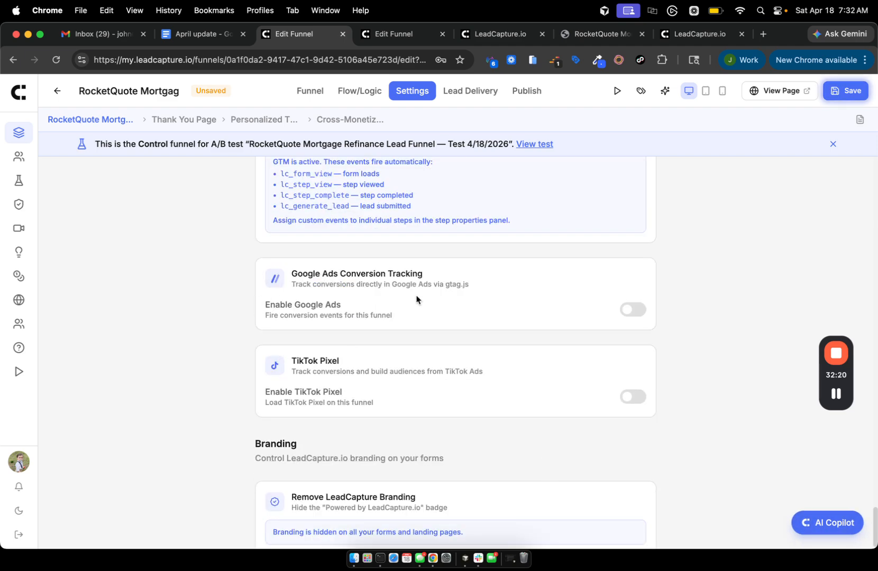
Turn on Google Ads conversion tracking for the funnel.
click(634, 308)
scroll(284, 365, down, 2)
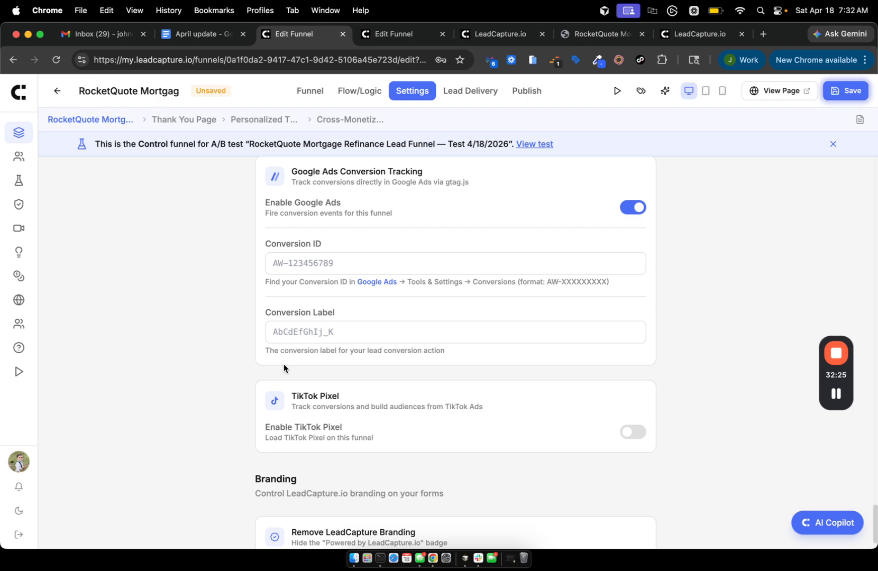
scroll(317, 204, up, 6)
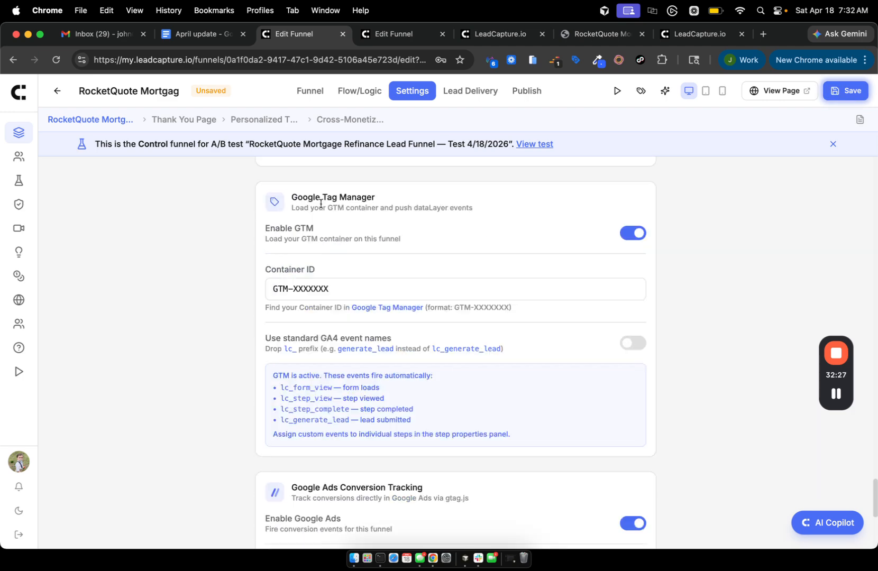
scroll(367, 407, down, 4)
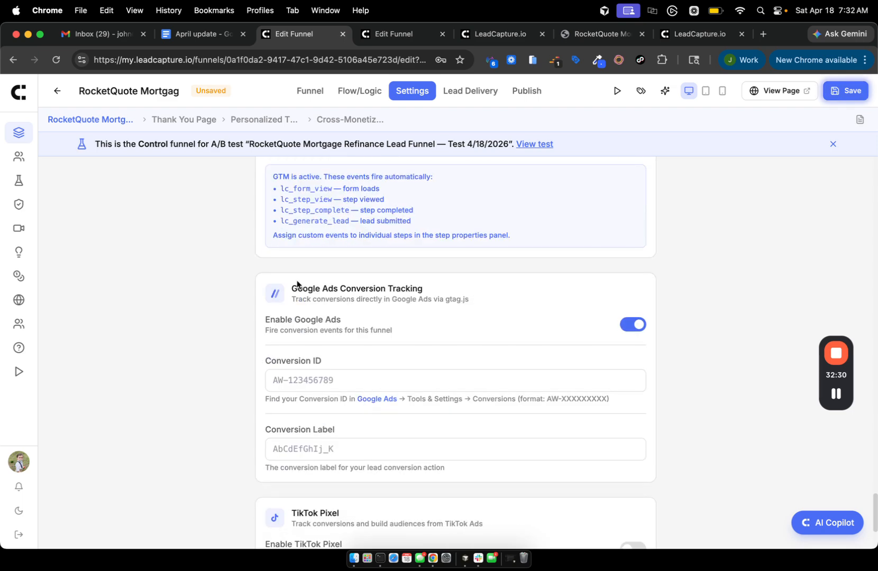
scroll(300, 293, down, 3)
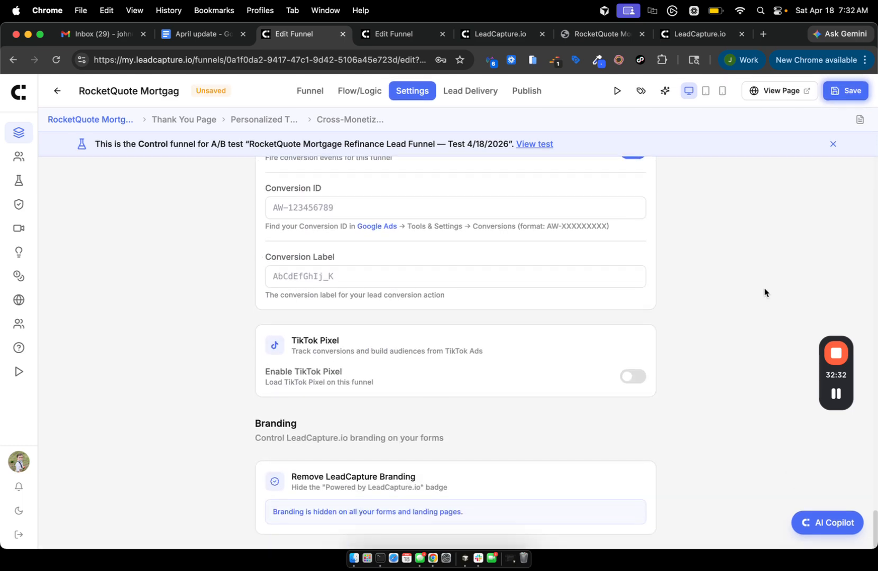
Enable the TikTok Pixel with Pixel ID 'iiii', then view the April update document.
click(629, 368)
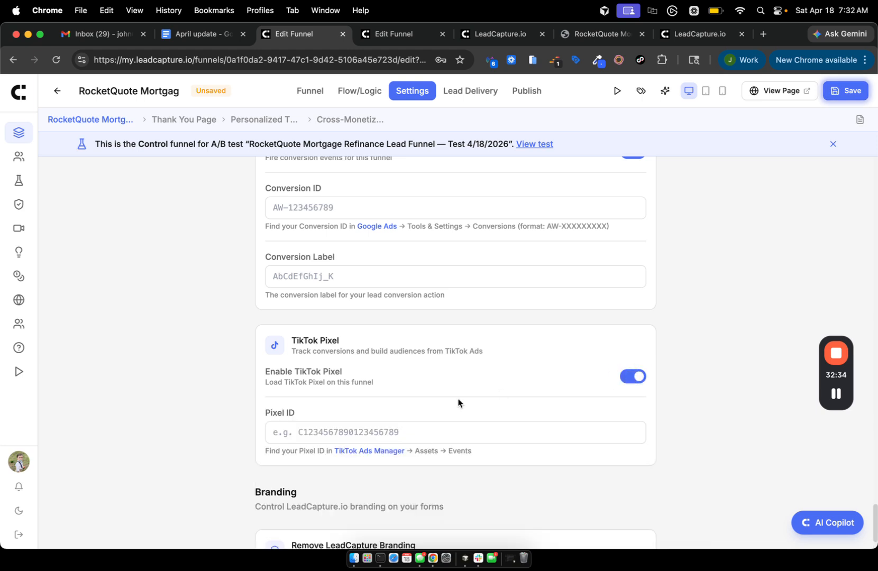
scroll(457, 403, down, 1)
click(321, 364)
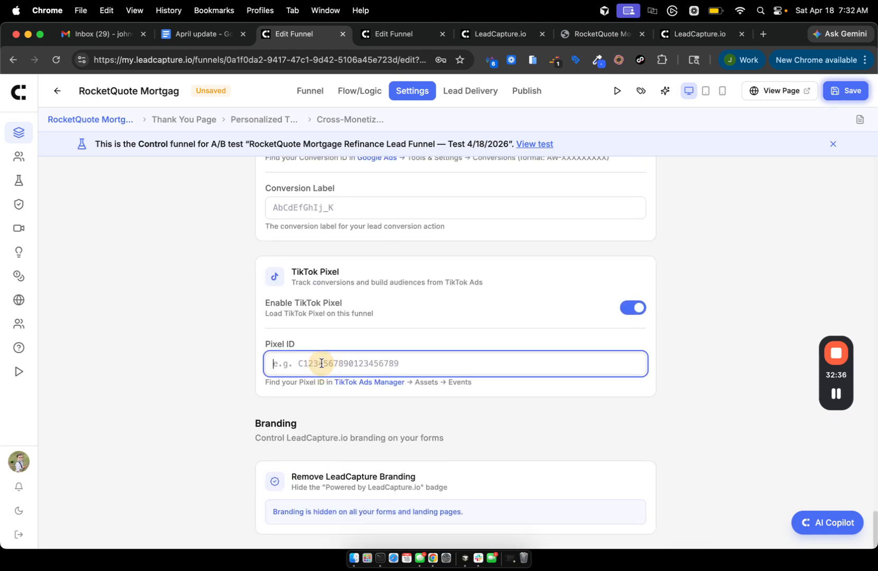
text(iiiiii9)
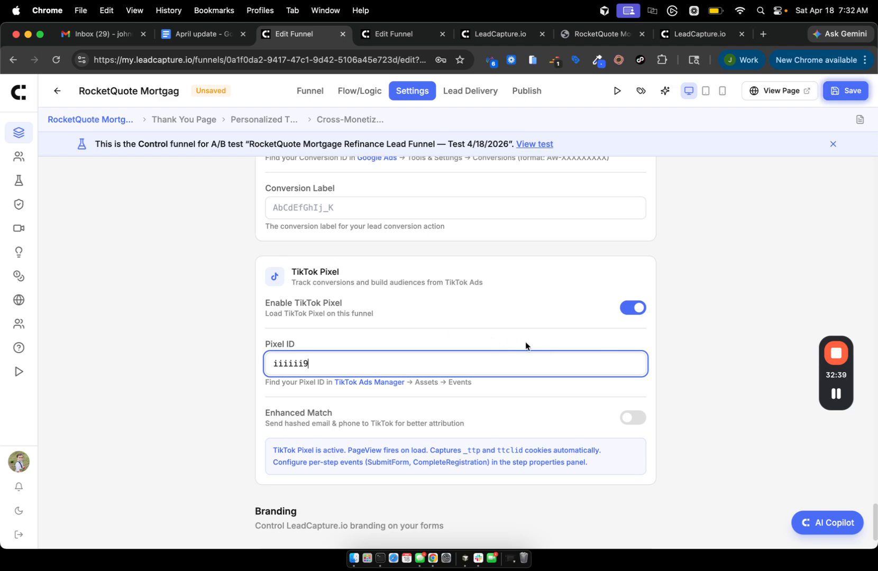
scroll(525, 341, down, 3)
scroll(525, 343, up, 10)
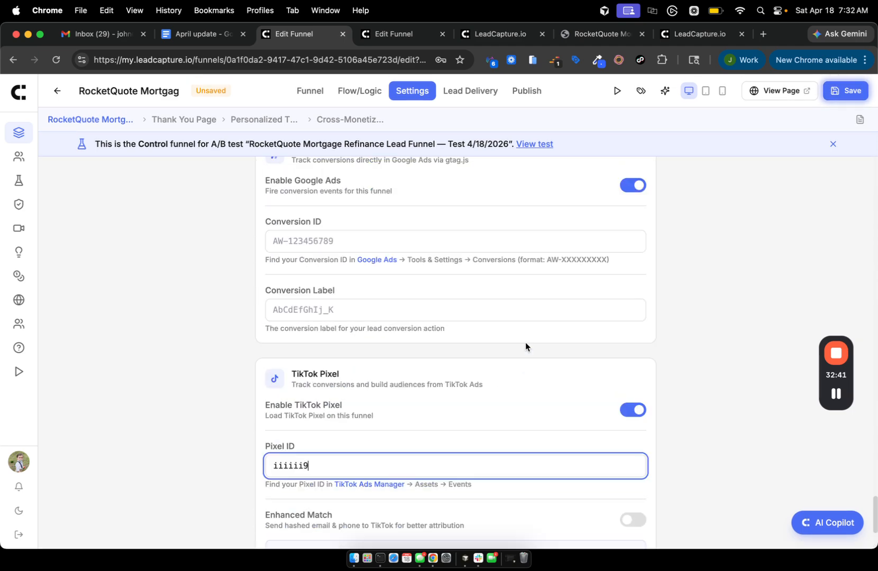
click(184, 38)
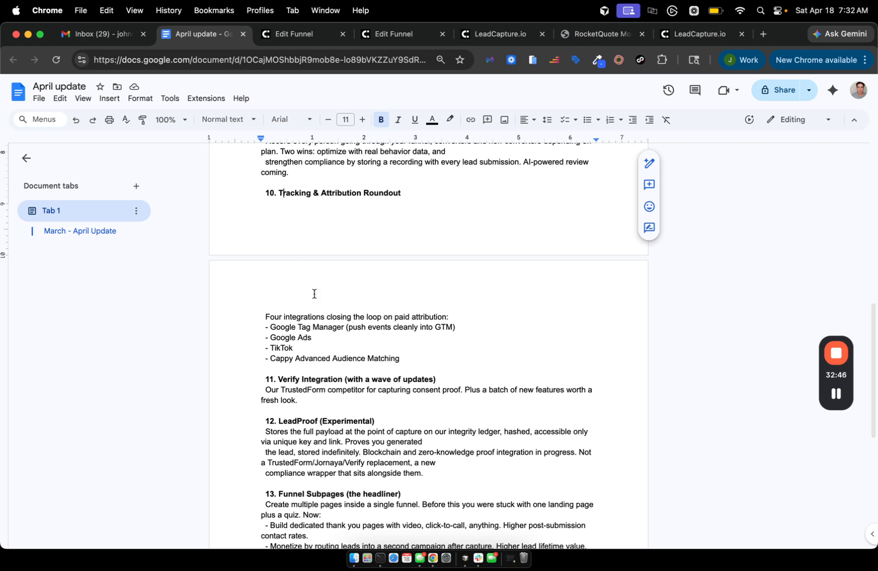
scroll(400, 431, down, 3)
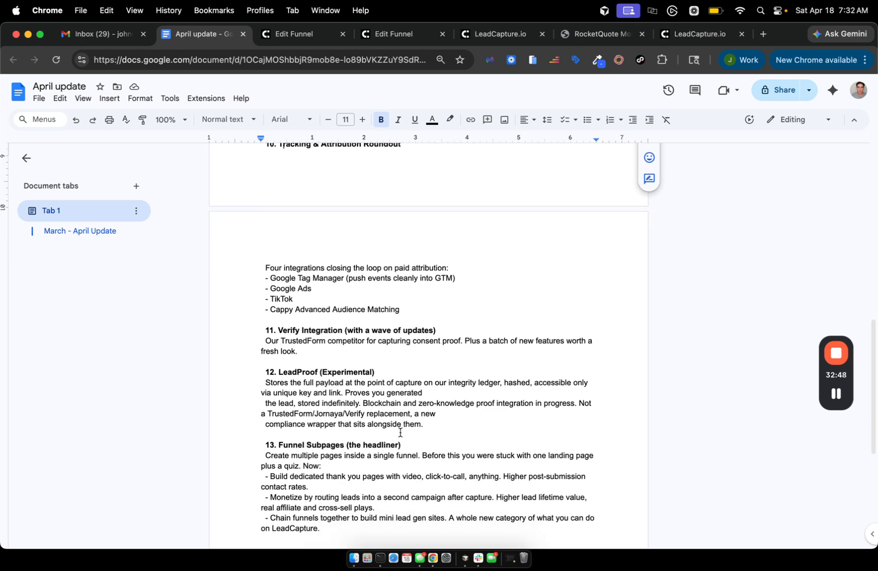
scroll(400, 431, down, 1)
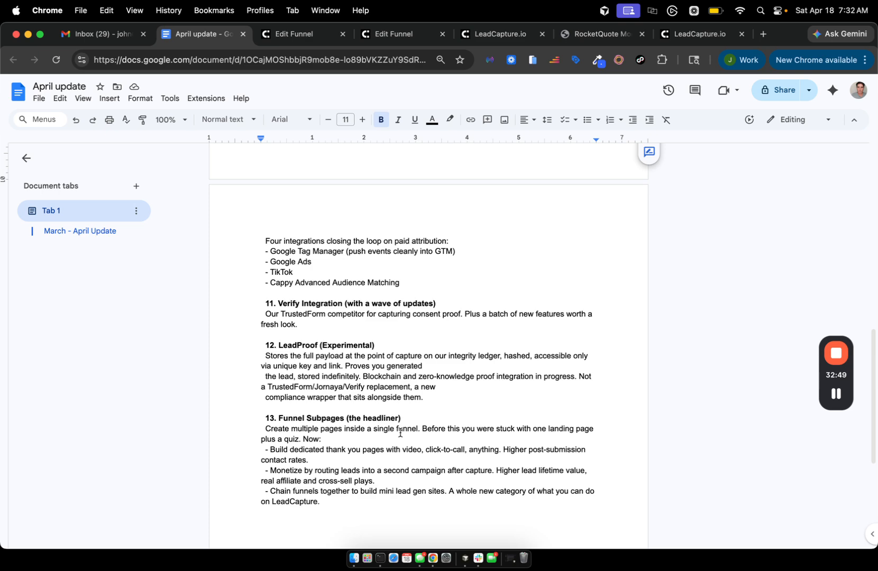
scroll(445, 400, down, 3)
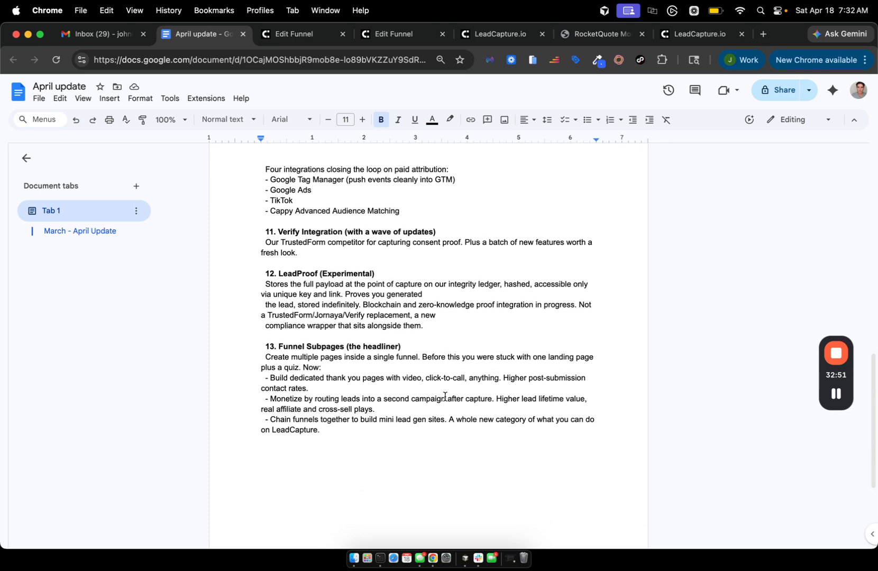
scroll(445, 396, down, 5)
scroll(445, 396, up, 15)
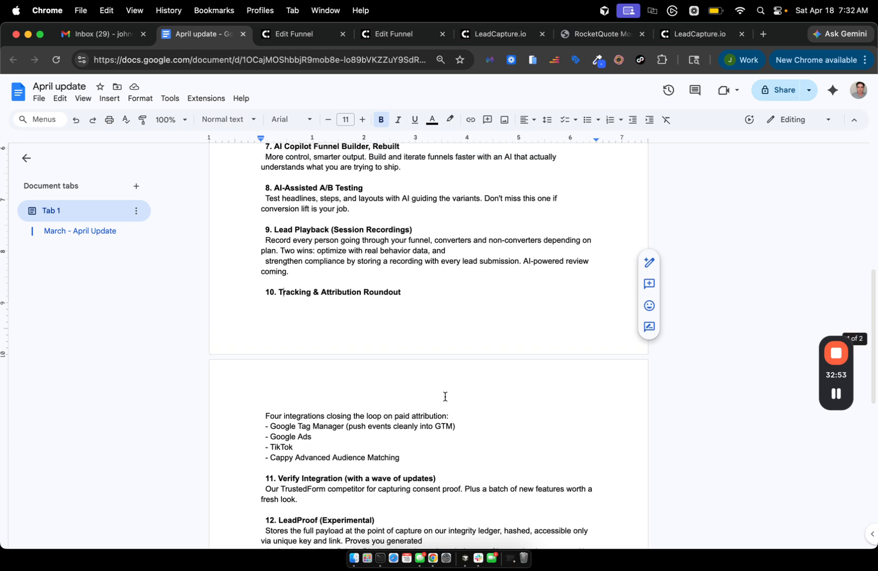
scroll(444, 396, down, 10)
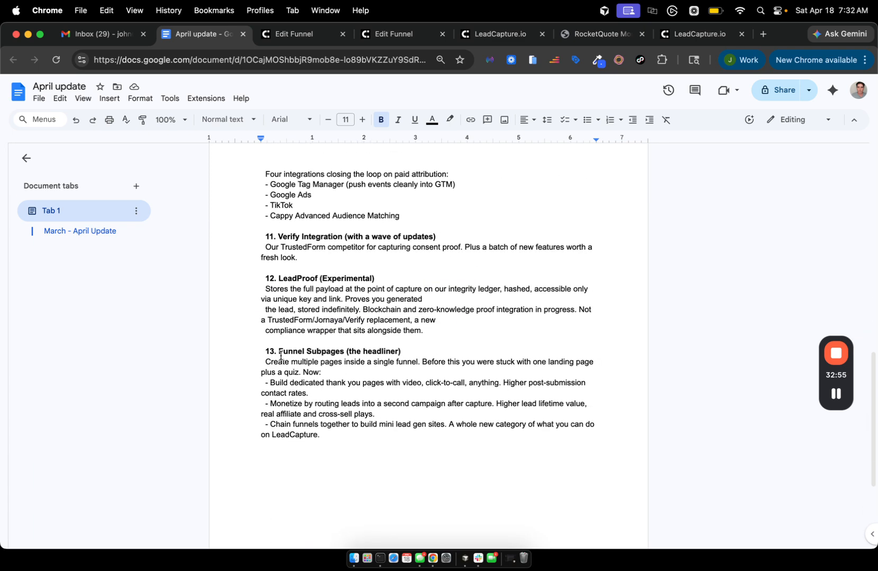
drag(262, 351, 447, 348)
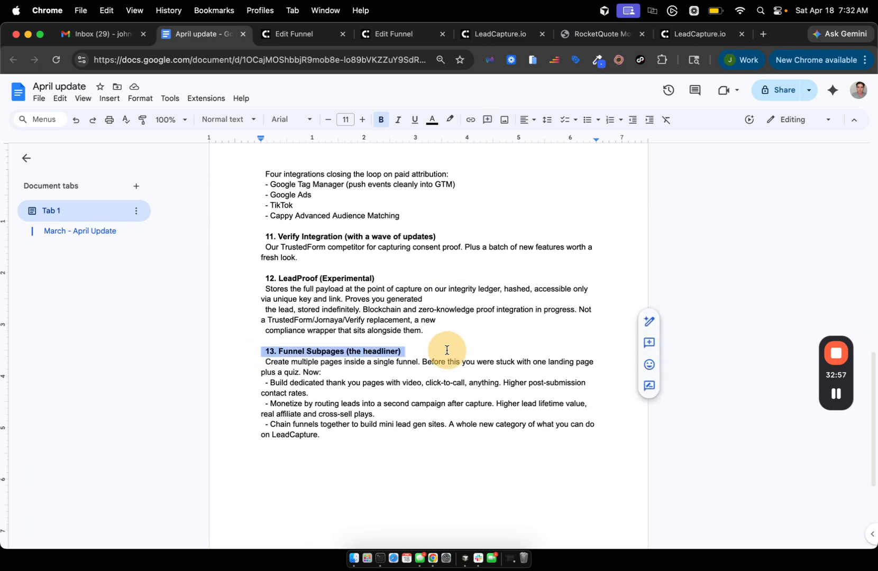
click(840, 395)
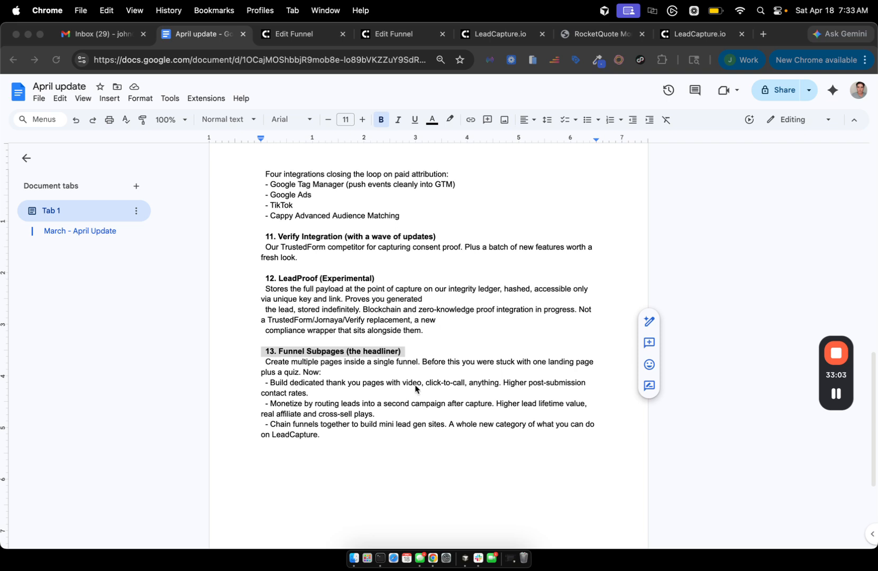
scroll(415, 389, down, 1)
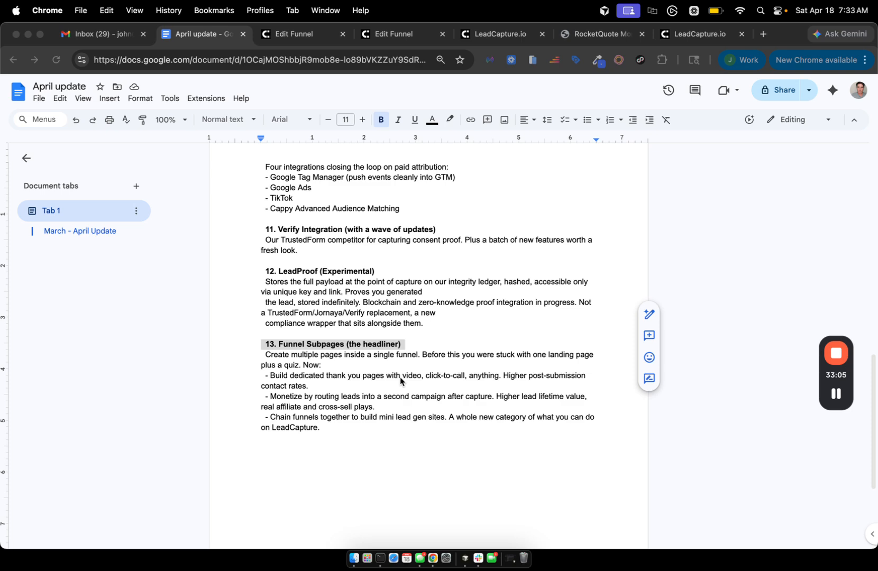
Leave the funnel settings for the Lead Funnels list, declining to save the password.
click(287, 36)
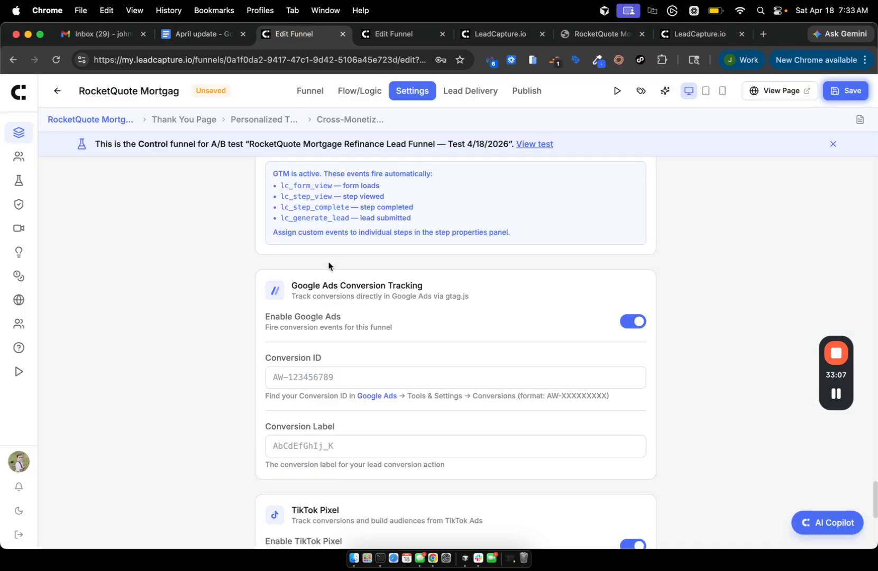
click(11, 99)
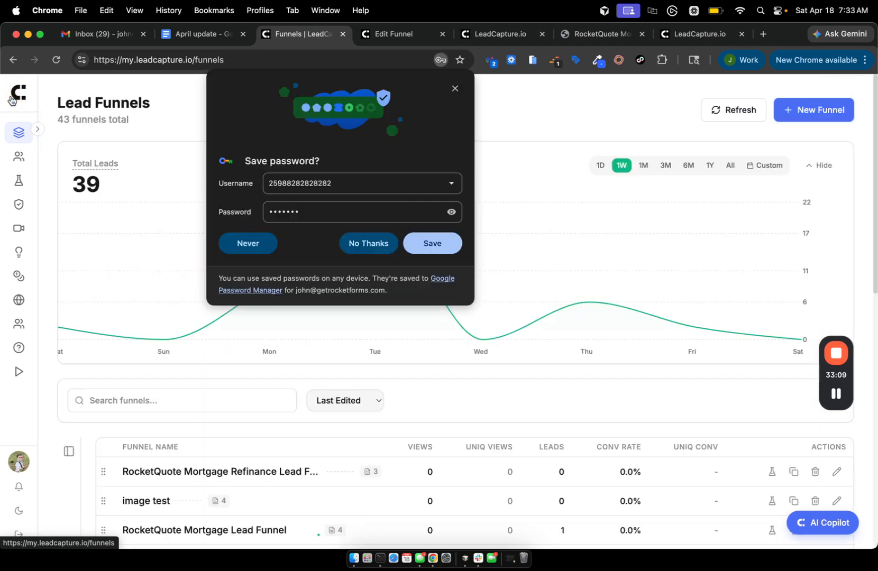
click(368, 244)
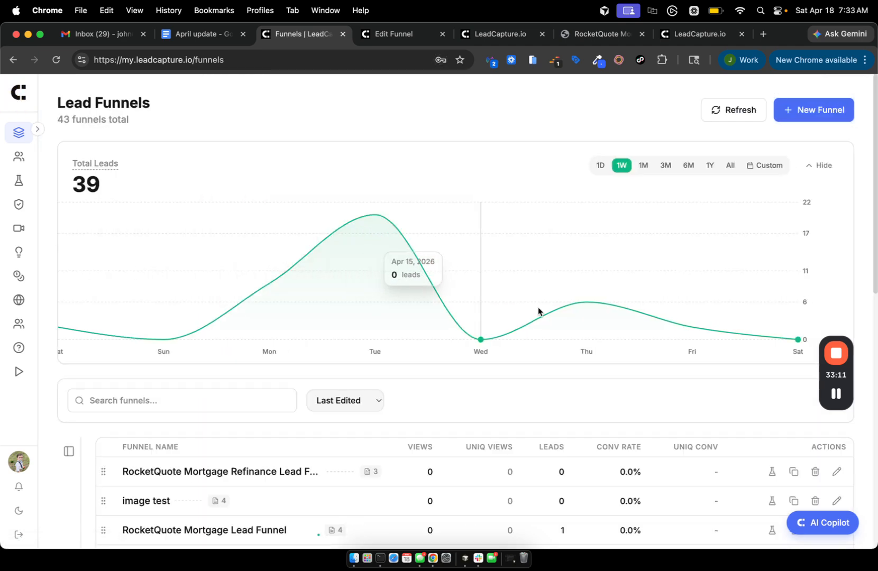
scroll(539, 310, down, 3)
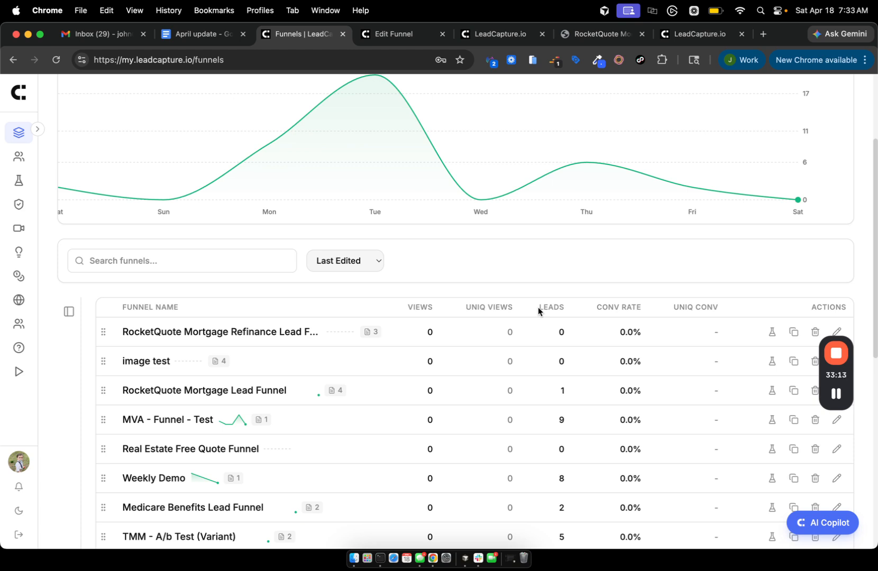
scroll(202, 246, up, 3)
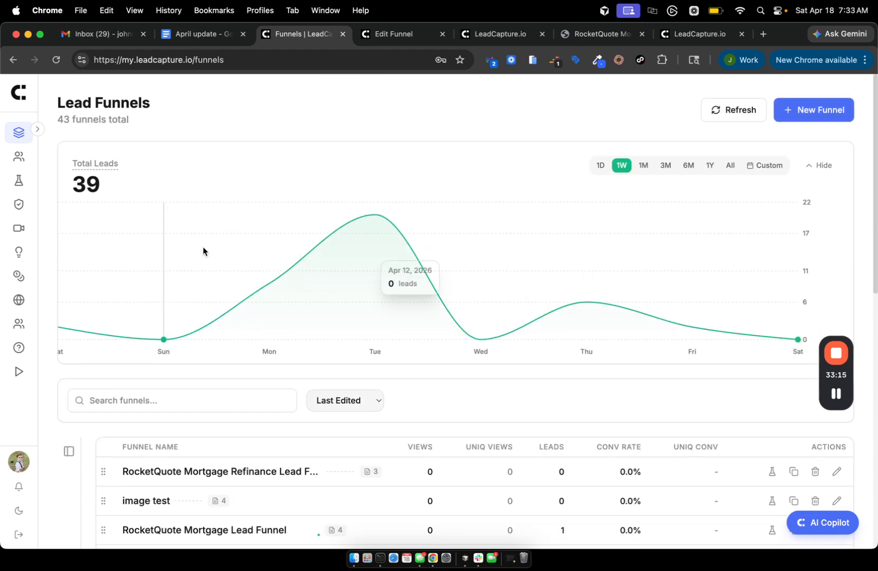
scroll(202, 247, down, 3)
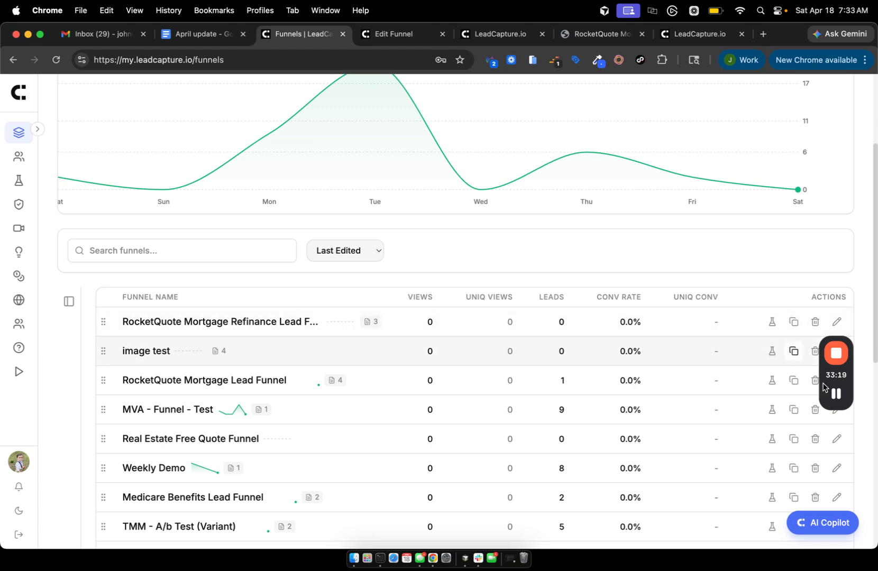
mouse_move(835, 395)
click(836, 484)
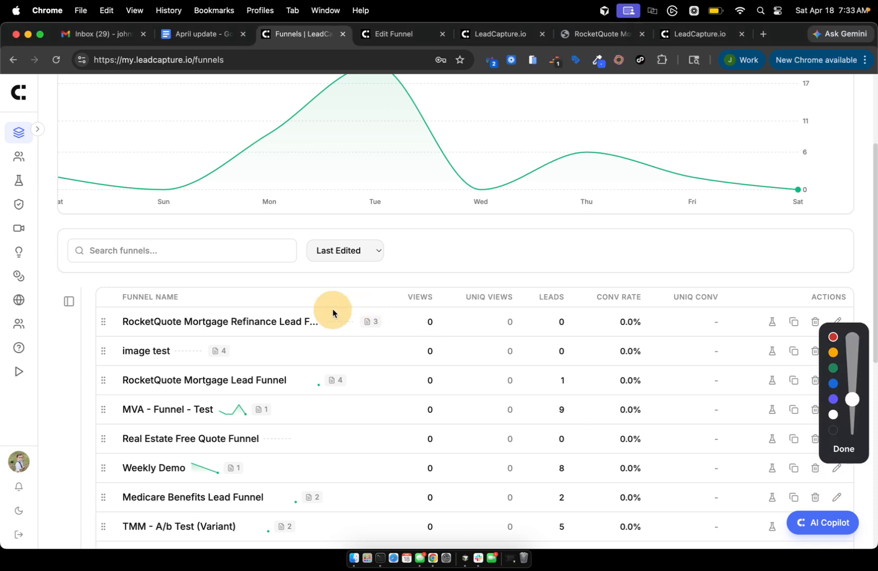
mouse_move(407, 309)
mouse_down()
mouse_move(320, 316)
mouse_move(386, 306)
mouse_up()
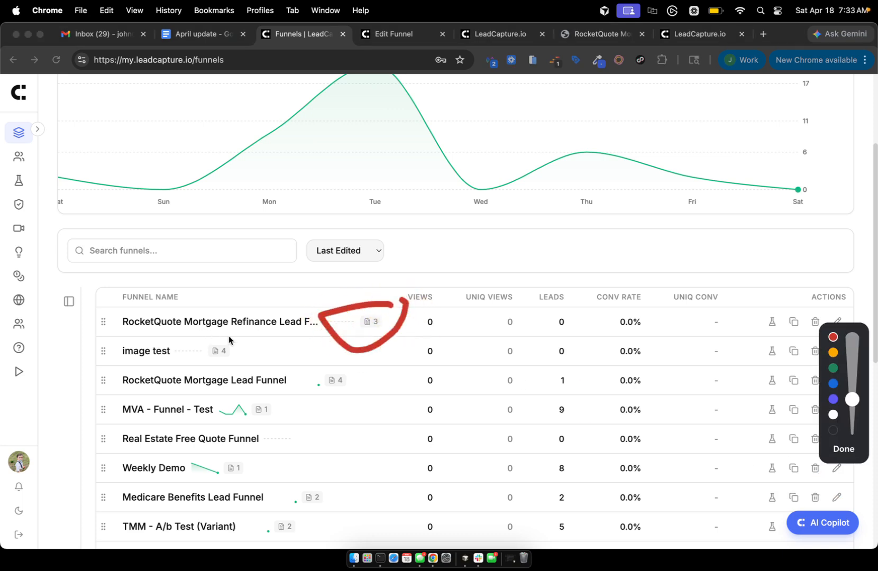
mouse_move(229, 337)
mouse_down()
mouse_move(200, 364)
mouse_move(203, 311)
mouse_up()
drag(365, 362, 406, 378)
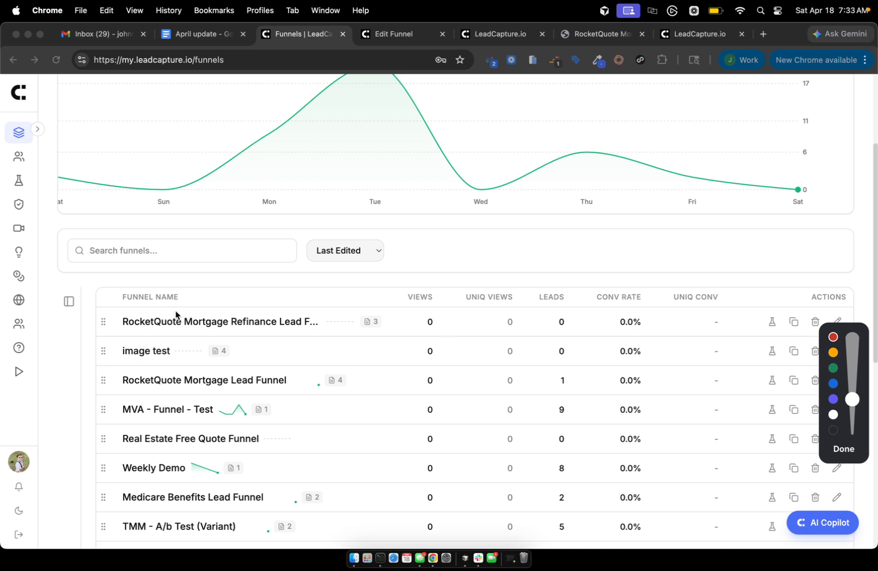
mouse_move(94, 308)
mouse_down()
mouse_move(239, 359)
mouse_move(359, 334)
mouse_move(94, 305)
mouse_up()
drag(274, 314, 285, 312)
mouse_move(137, 333)
mouse_down()
mouse_move(123, 333)
mouse_move(241, 350)
mouse_up()
mouse_move(128, 277)
mouse_down()
mouse_move(265, 328)
mouse_move(197, 253)
mouse_up()
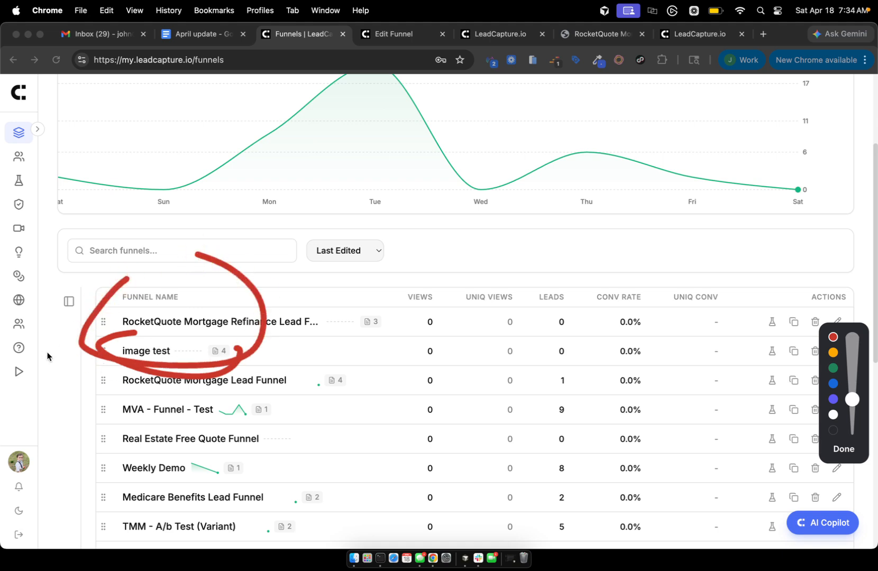
drag(96, 420, 129, 419)
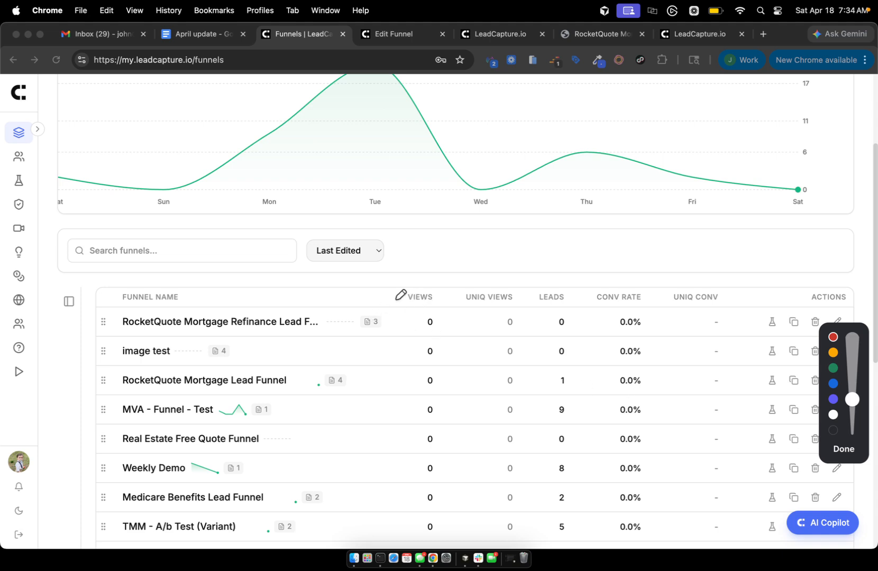
mouse_move(263, 314)
mouse_down()
mouse_move(288, 290)
mouse_move(381, 311)
mouse_up()
mouse_move(278, 276)
mouse_down()
mouse_move(410, 275)
mouse_move(334, 248)
mouse_move(323, 283)
mouse_up()
click(838, 448)
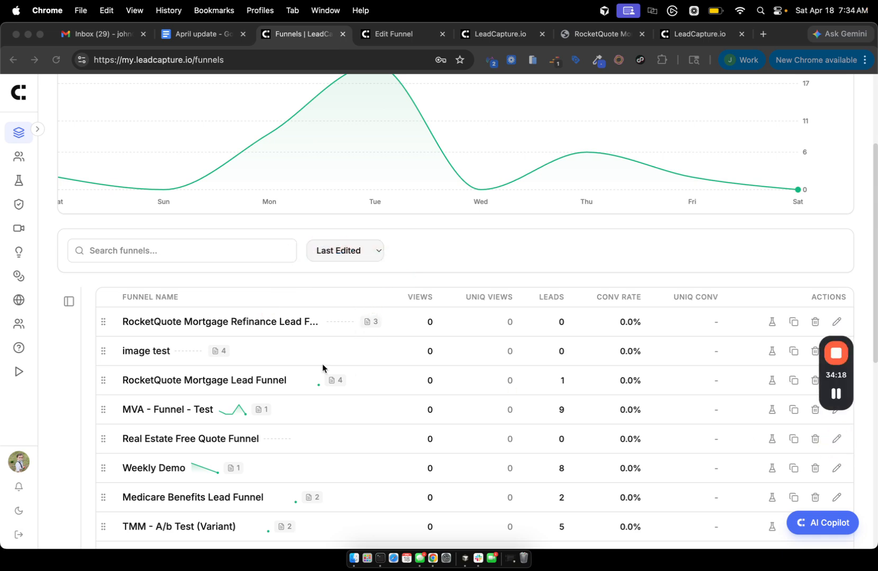
Open the RocketQuote refinance funnel and show its sub pages: two Thank You pages and an Upsell.
click(218, 321)
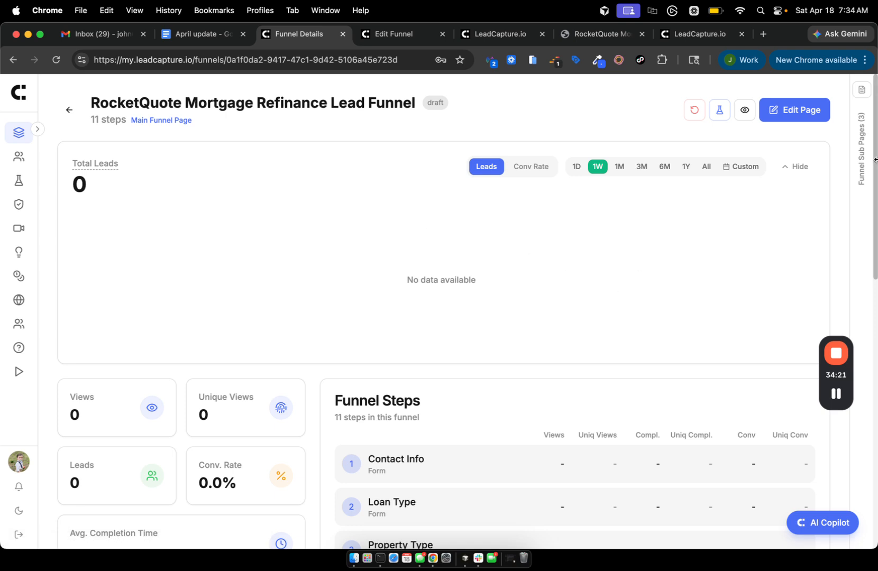
click(859, 135)
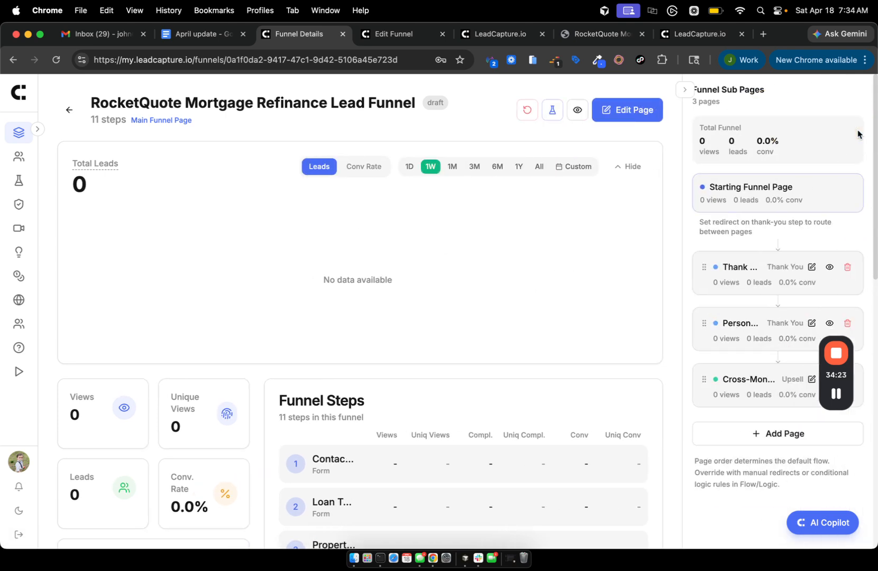
click(685, 88)
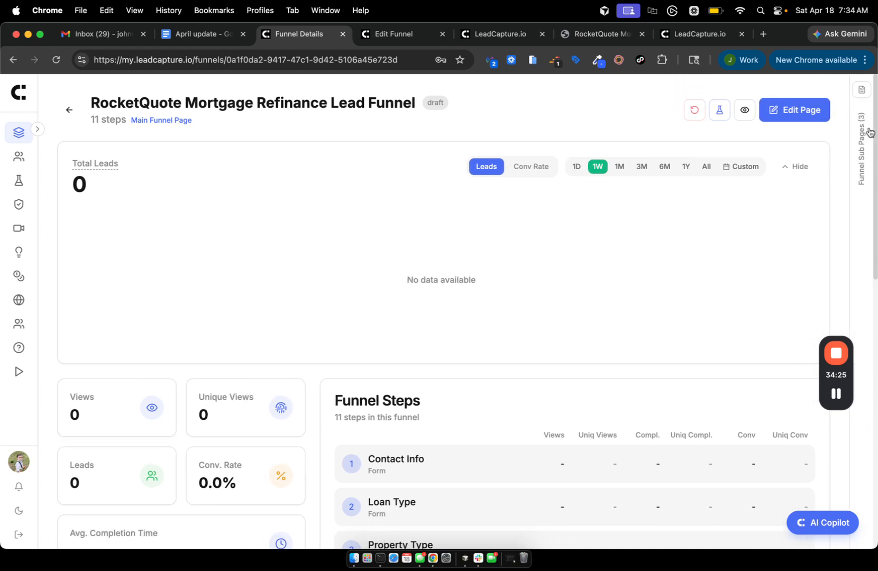
click(863, 171)
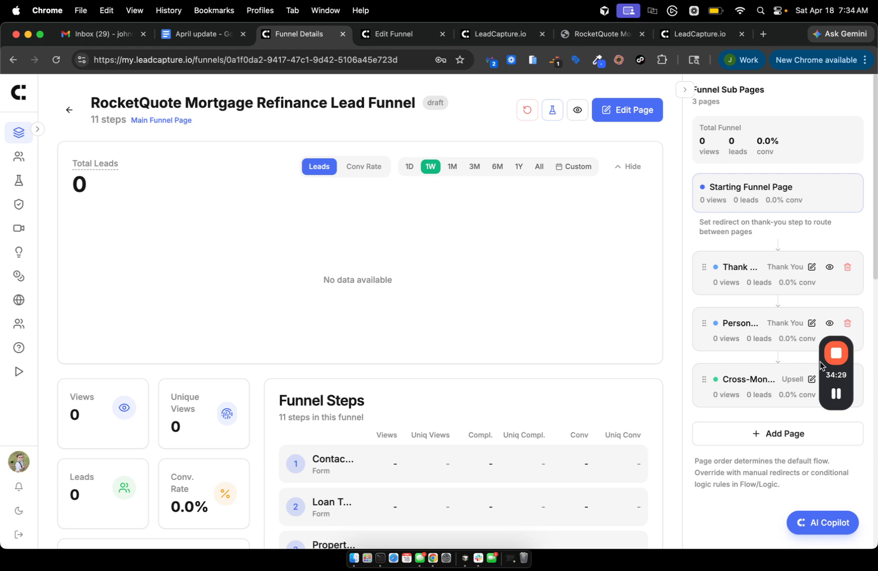
drag(823, 366, 427, 258)
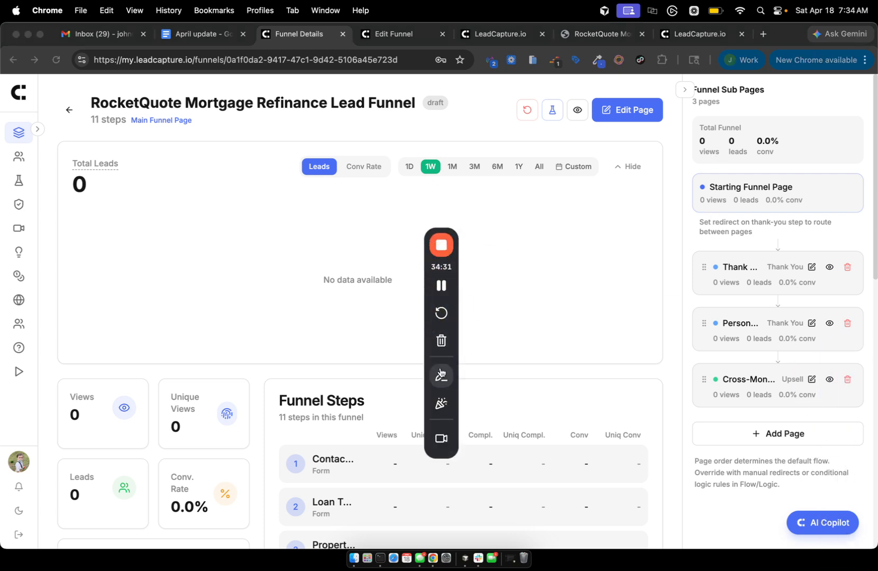
click(440, 374)
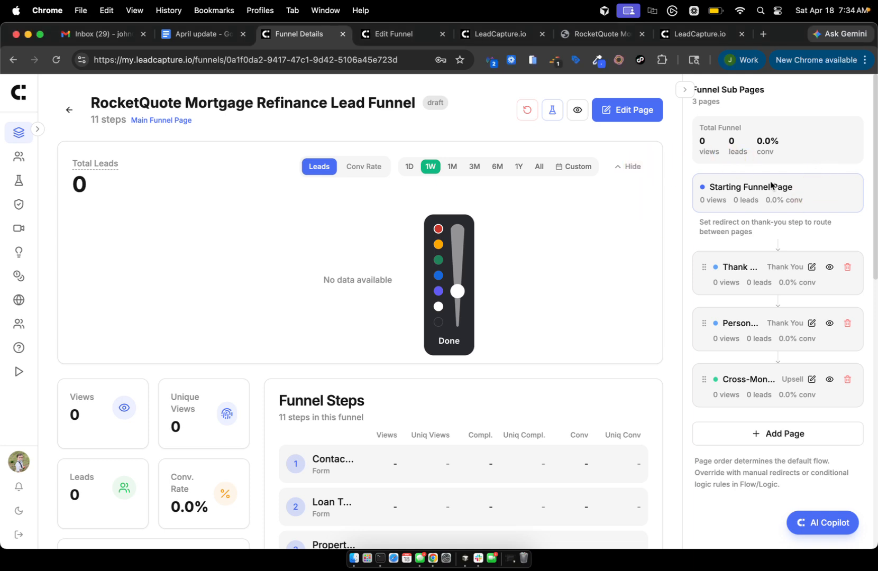
mouse_move(771, 185)
mouse_down()
mouse_move(741, 229)
mouse_move(735, 174)
mouse_up()
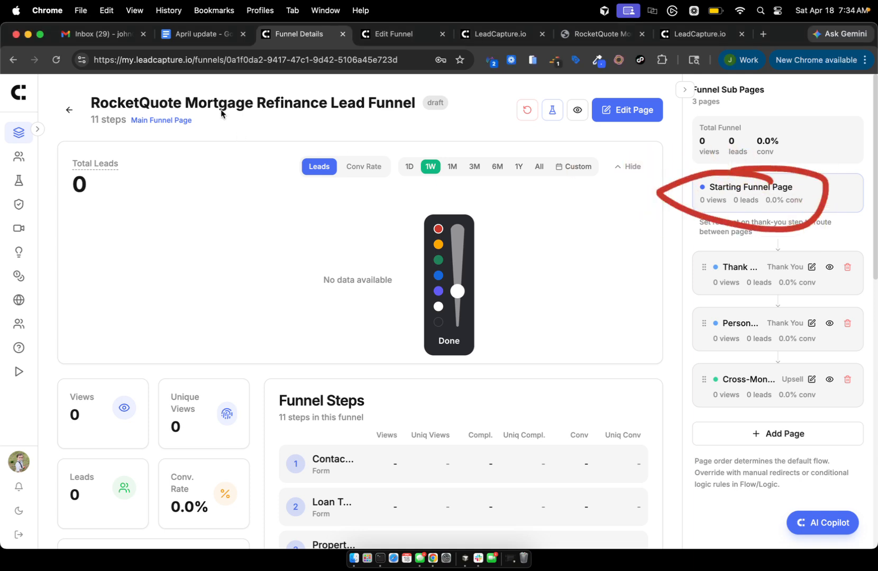
drag(80, 114, 190, 123)
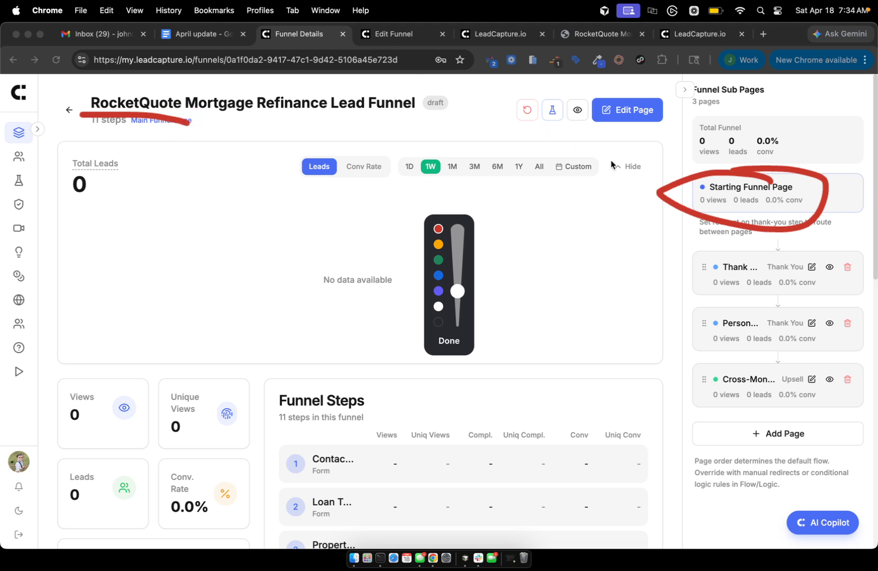
mouse_move(713, 251)
mouse_down()
mouse_move(717, 286)
mouse_move(683, 247)
mouse_move(698, 248)
mouse_up()
mouse_move(730, 317)
mouse_down()
mouse_move(729, 286)
mouse_move(719, 353)
mouse_move(737, 404)
mouse_move(635, 353)
mouse_up()
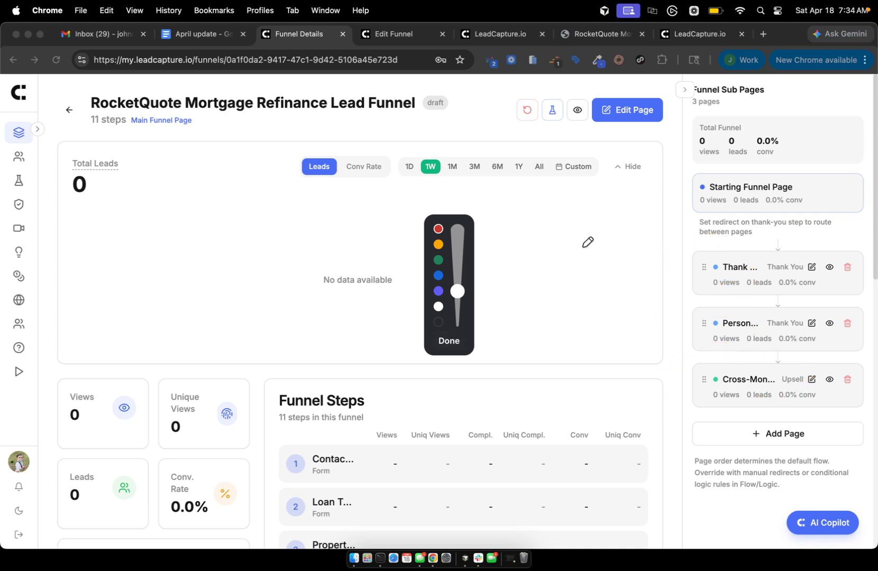
Browse the Add Page options for a new sub page, from Thank You Page to Custom Page.
click(448, 344)
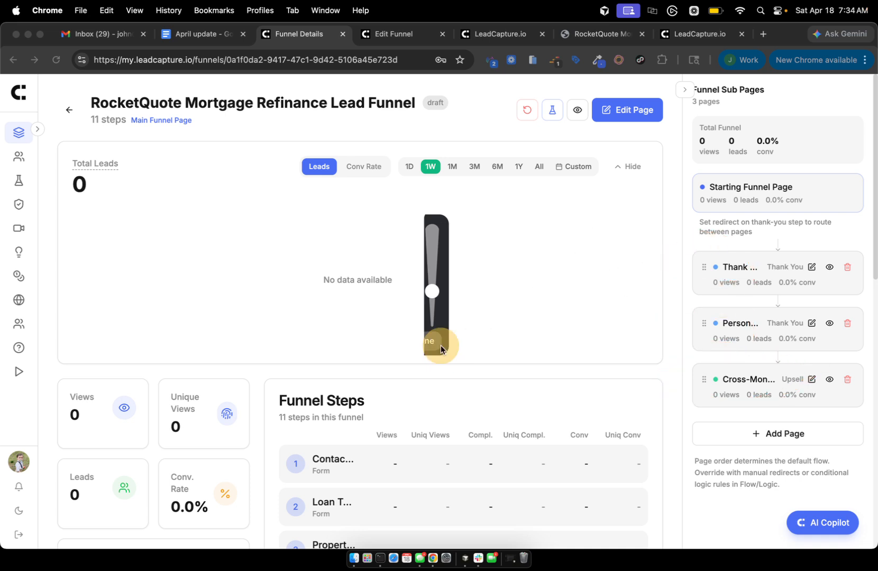
click(777, 436)
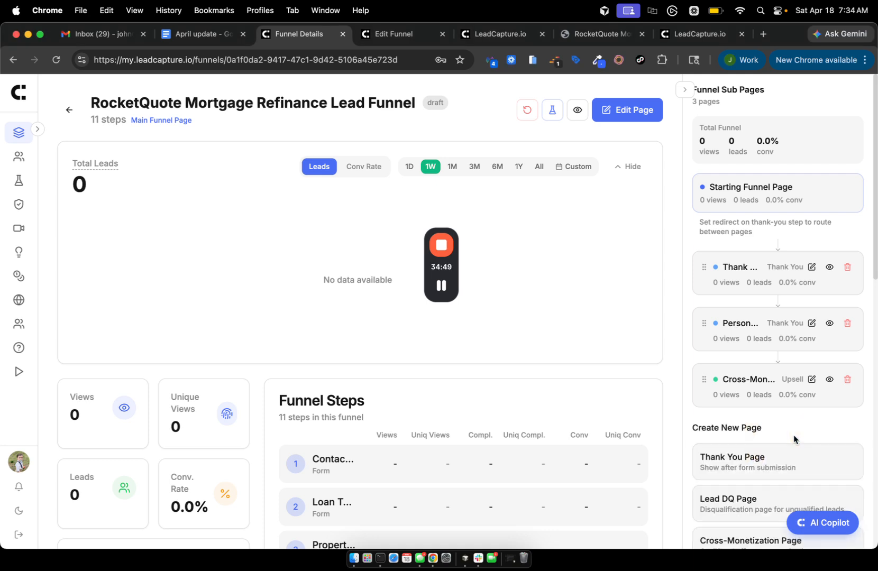
scroll(793, 435, down, 3)
scroll(793, 435, down, 5)
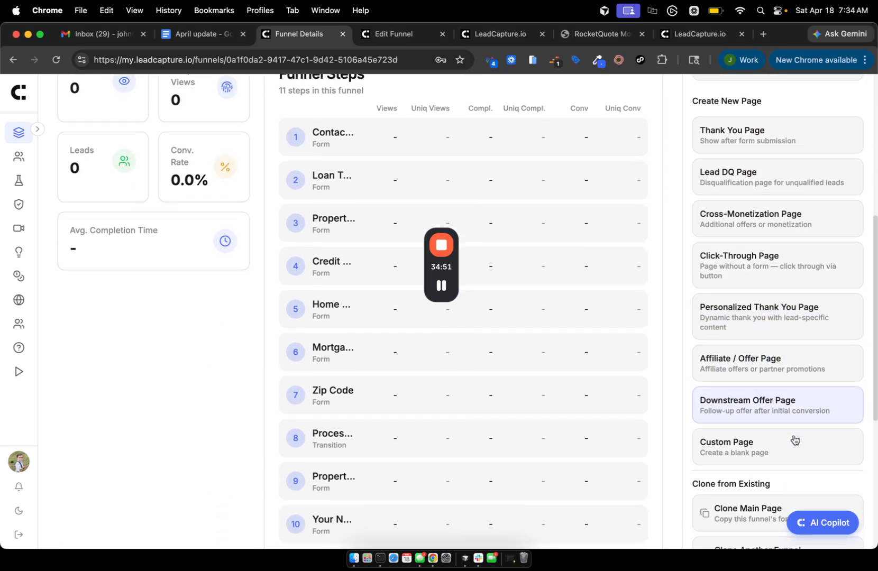
scroll(793, 439, up, 3)
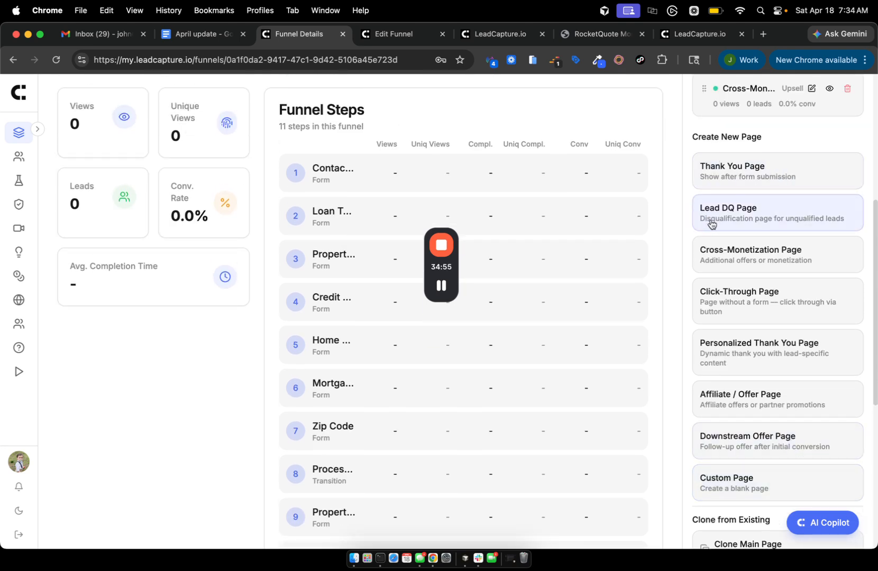
scroll(715, 225, down, 1)
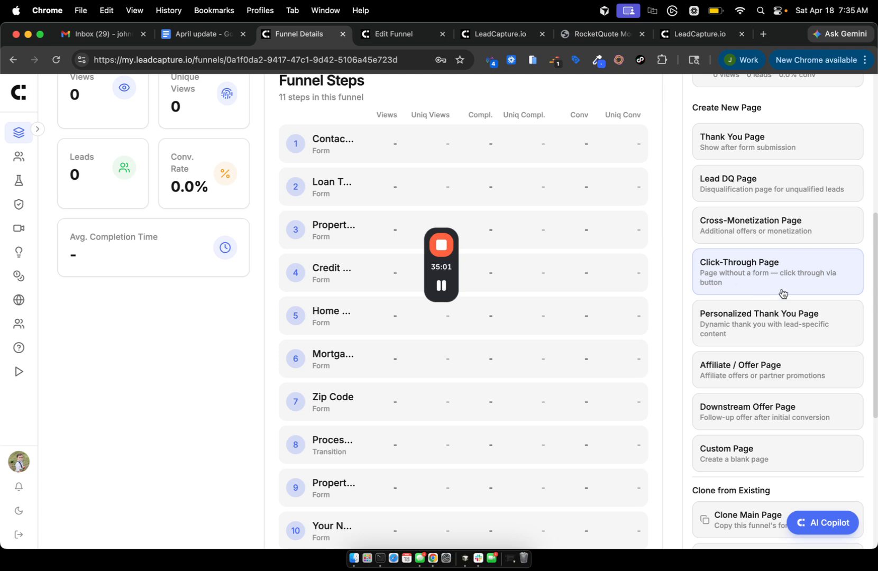
scroll(782, 293, down, 1)
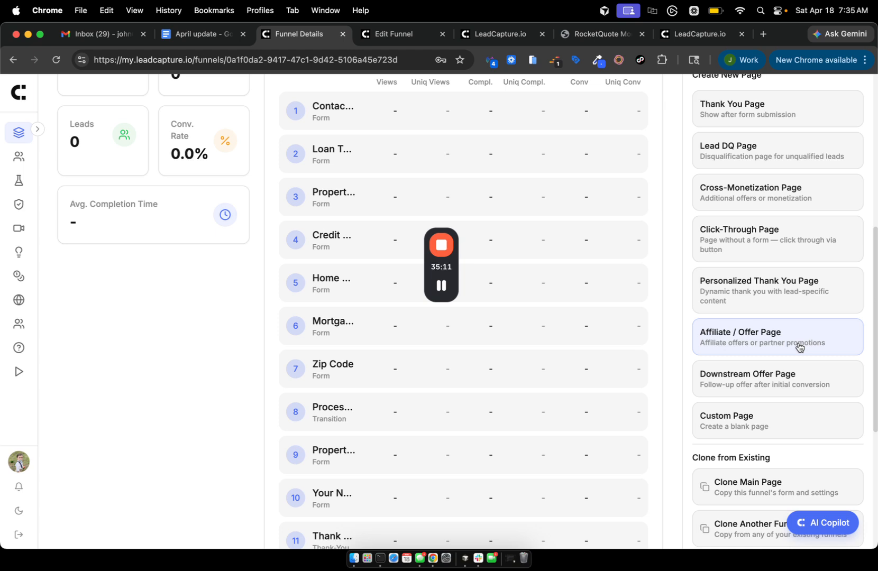
scroll(754, 425, down, 5)
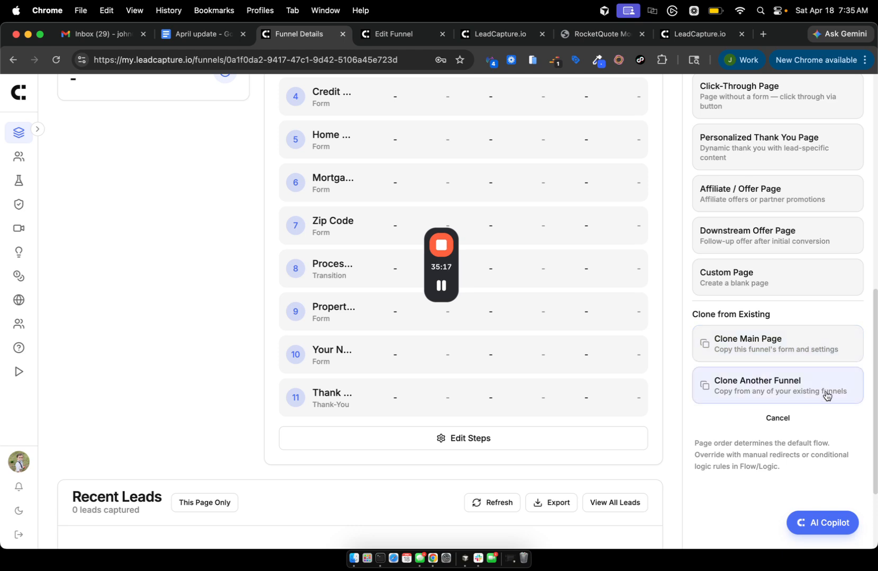
scroll(825, 395, up, 5)
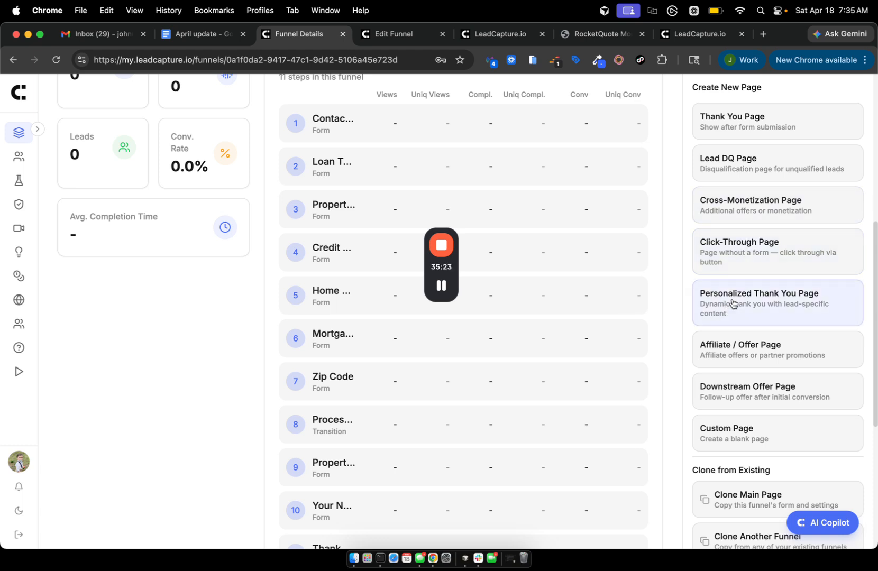
scroll(732, 303, up, 1)
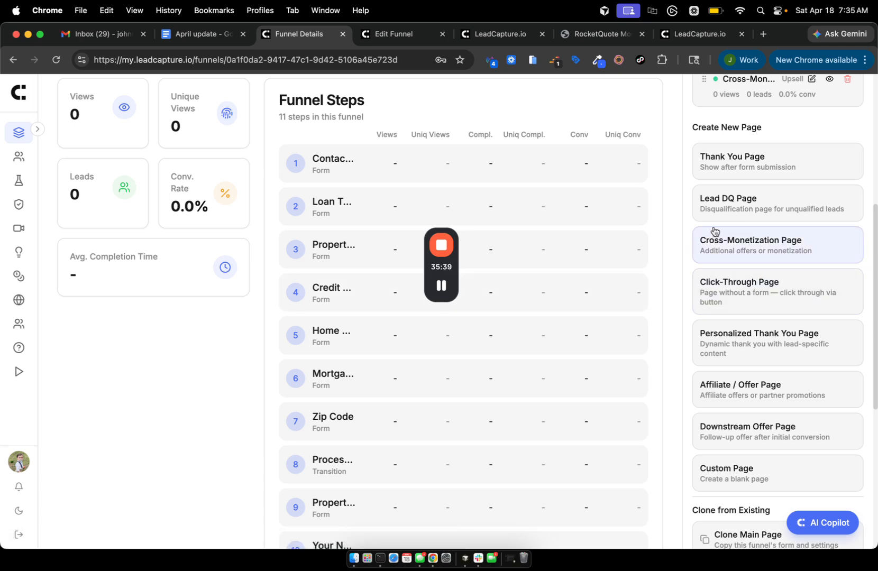
scroll(712, 232, up, 1)
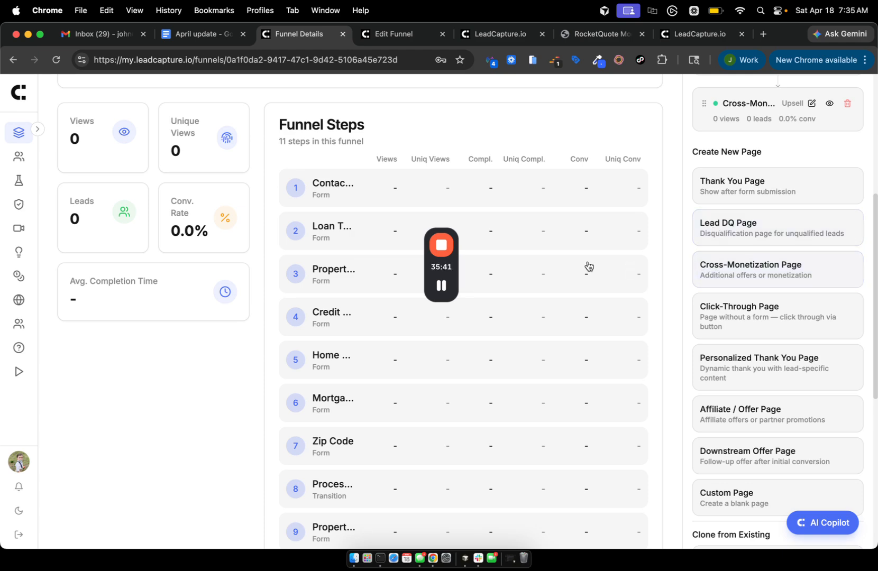
scroll(656, 290, up, 10)
scroll(730, 317, down, 1)
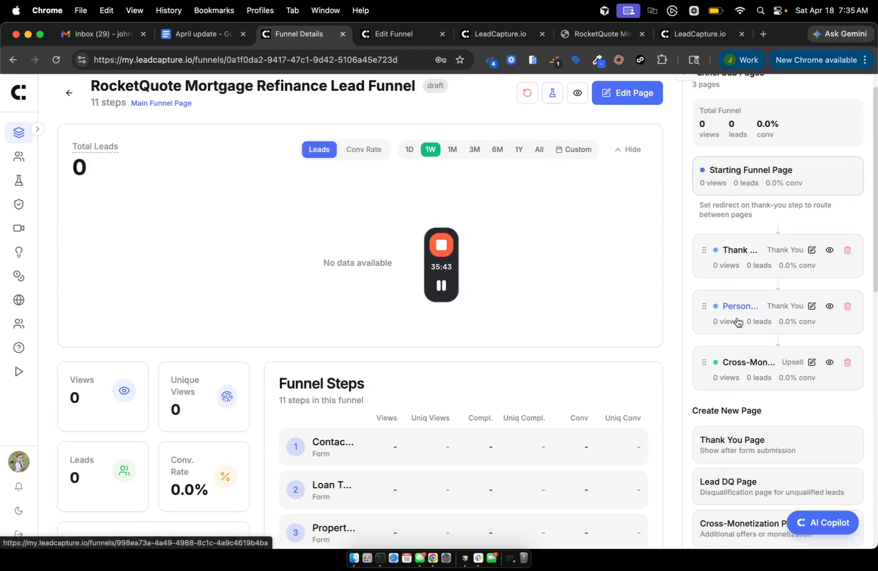
scroll(706, 159, up, 1)
Hide the sub pages list and open the refinance funnel's page content in the editor.
click(683, 92)
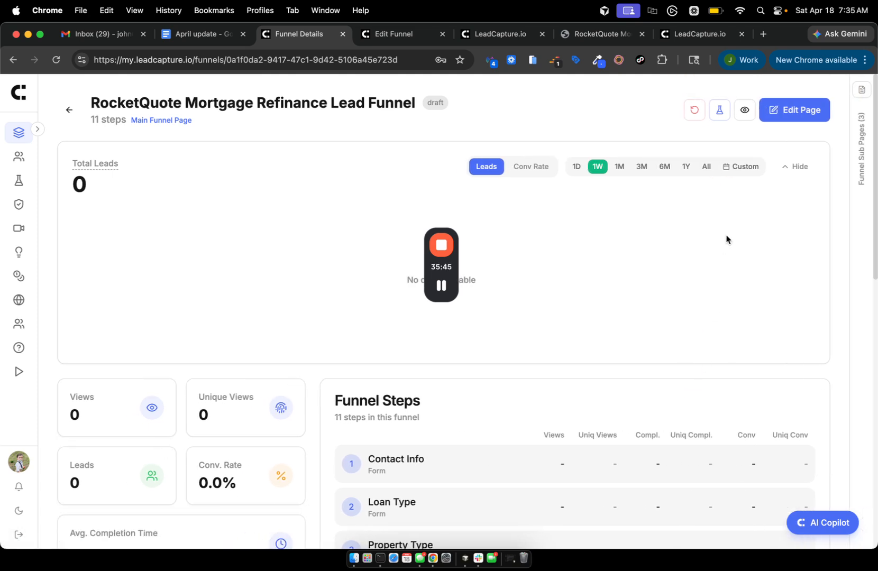
click(793, 110)
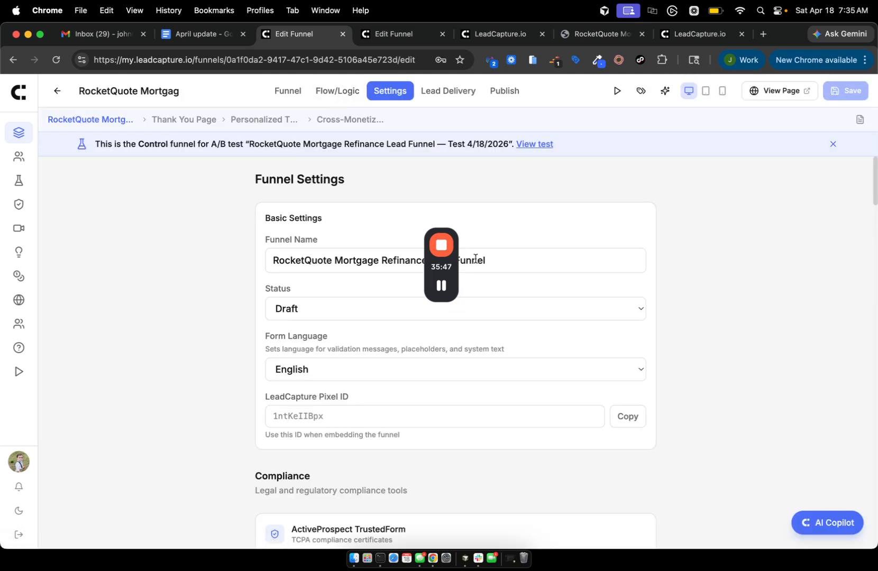
click(287, 91)
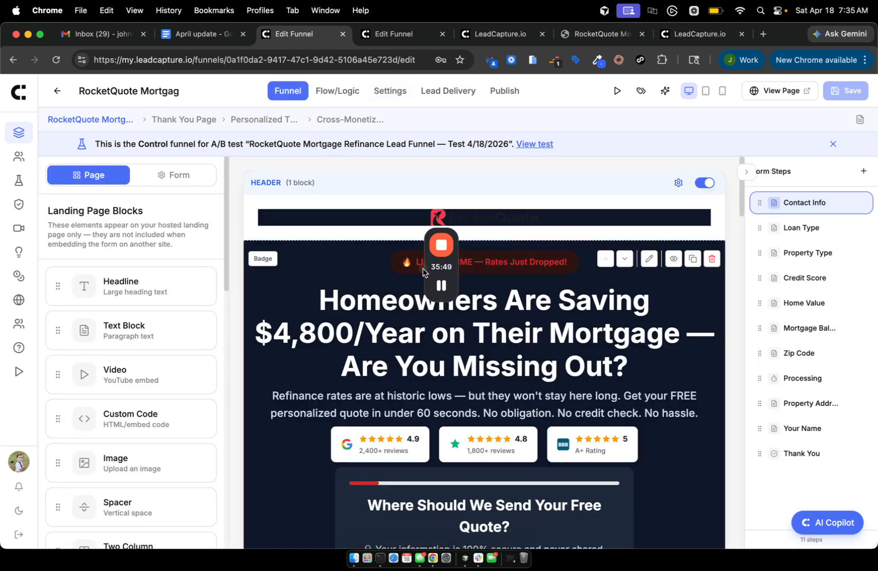
Open the Thank You Page sub page, headed 'You're All Set!', for editing.
click(442, 376)
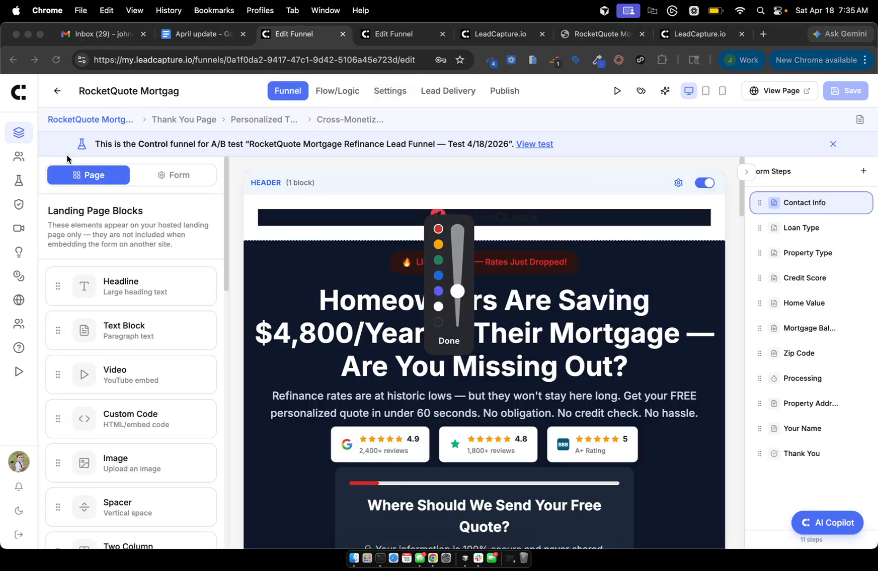
mouse_move(95, 84)
mouse_down()
mouse_move(35, 98)
mouse_move(276, 157)
mouse_move(453, 103)
mouse_up()
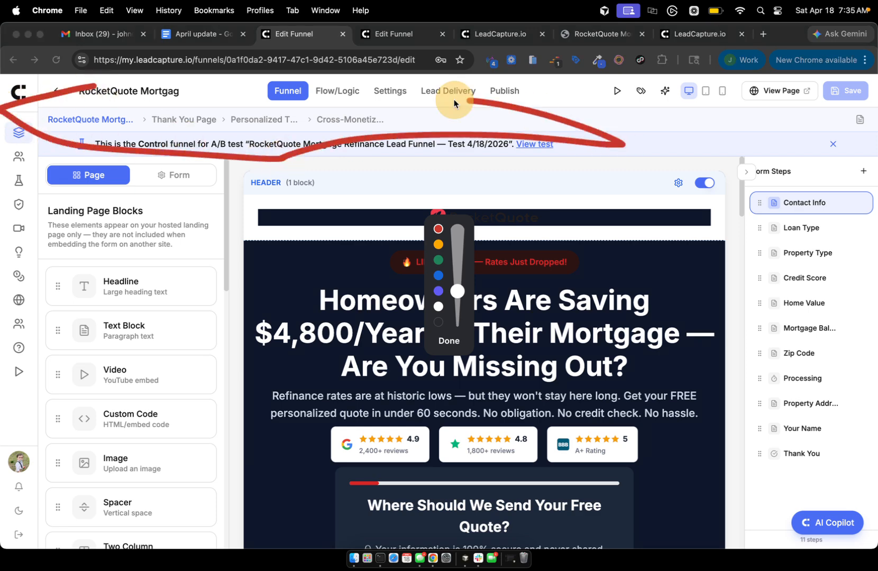
click(448, 345)
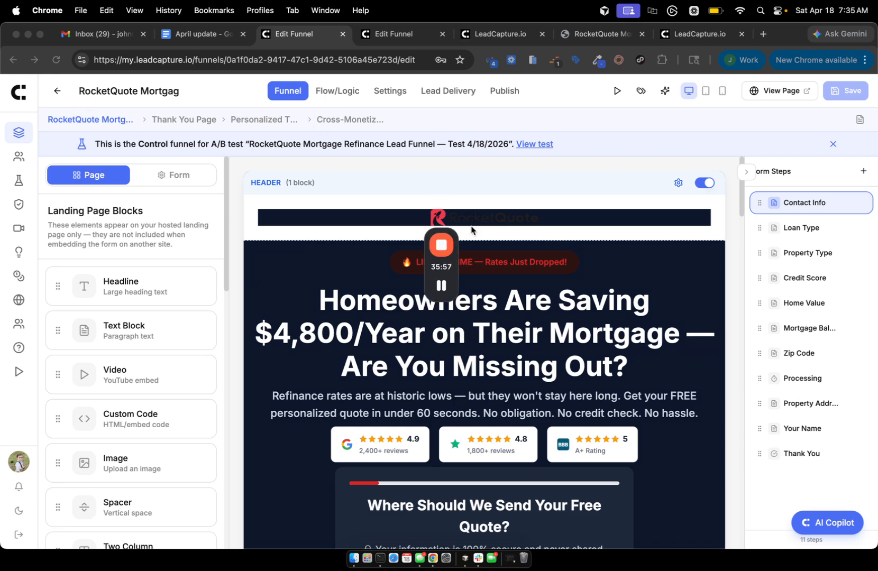
scroll(472, 228, down, 5)
scroll(349, 203, up, 5)
click(184, 121)
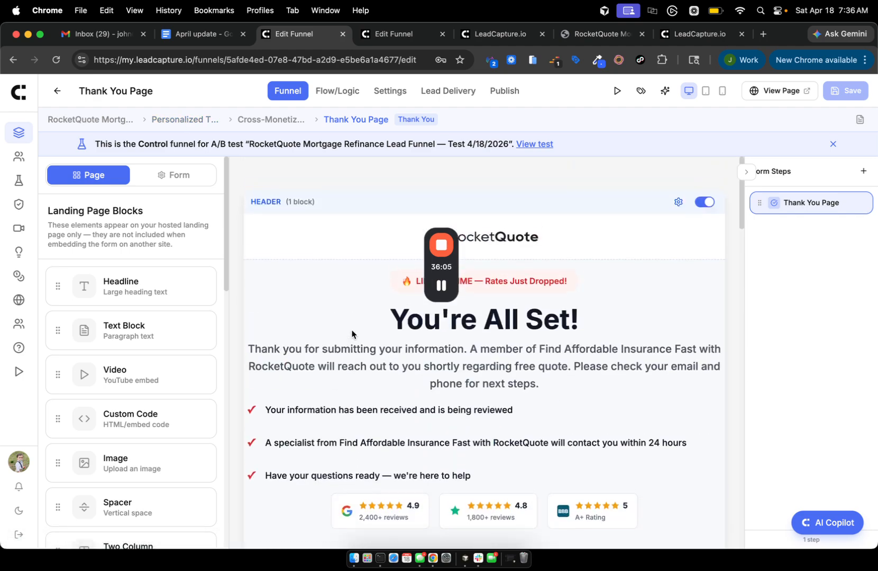
Scroll the Thank You Page and select its thank-you paragraph.
scroll(474, 373, down, 4)
scroll(478, 381, up, 4)
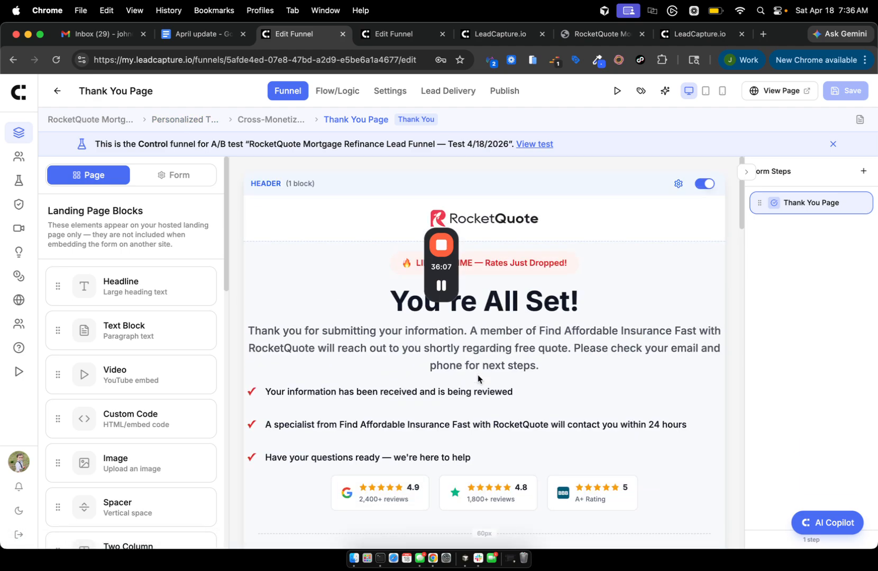
scroll(479, 354, down, 2)
scroll(476, 349, up, 2)
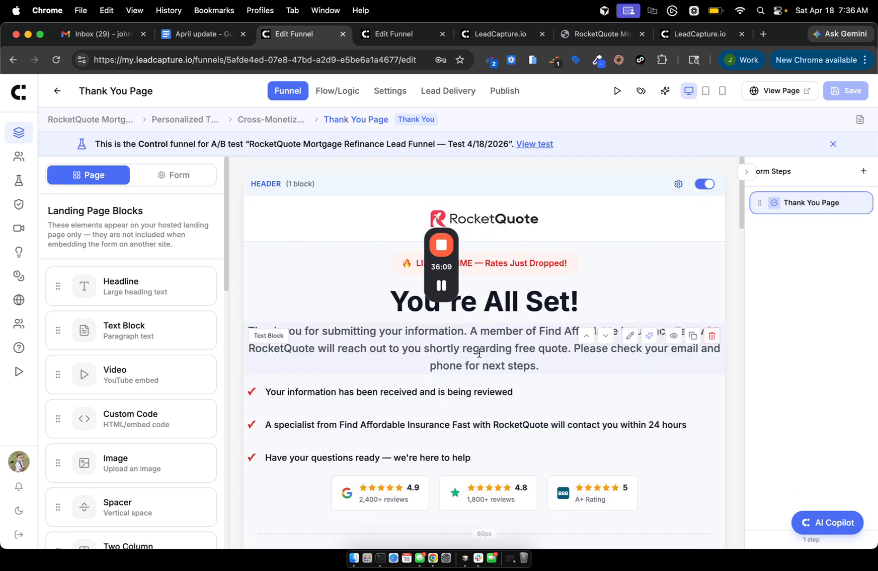
click(422, 344)
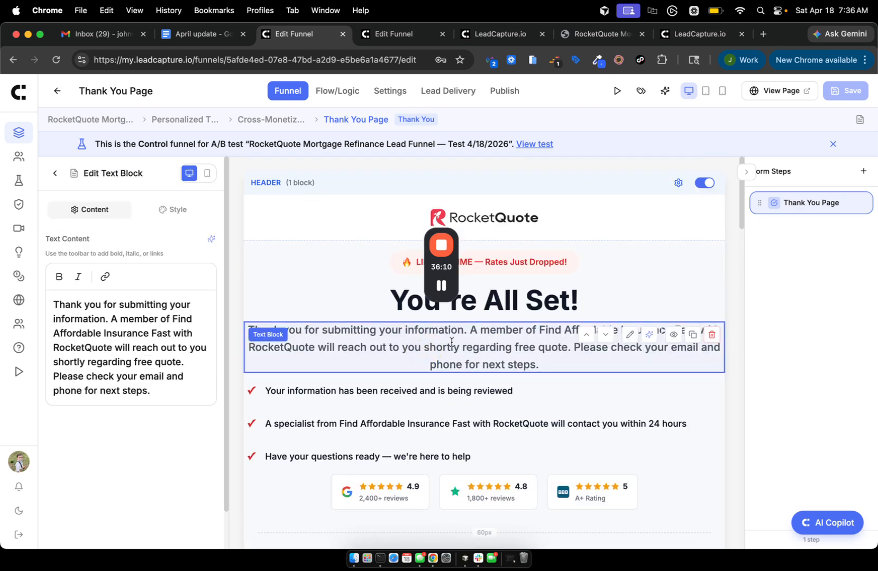
Open the Cross-Monetization sub page and scroll its 'Before You Go — One More Thing' preview.
click(267, 120)
scroll(334, 334, down, 1)
scroll(335, 335, up, 1)
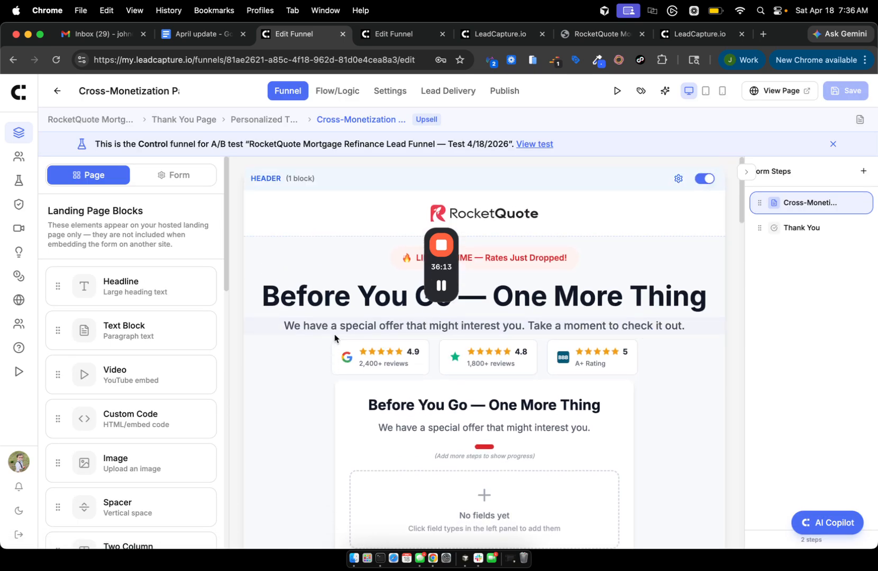
drag(440, 272, 744, 411)
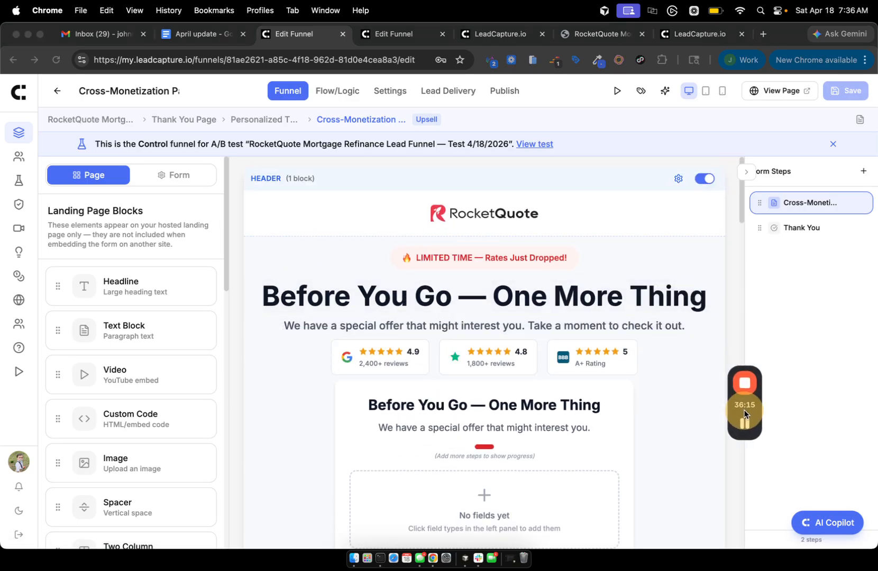
scroll(653, 283, down, 3)
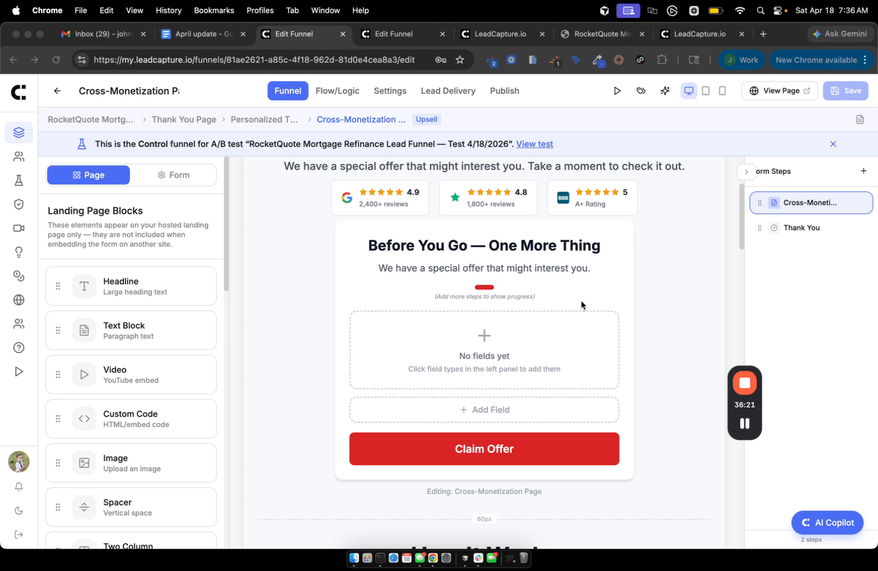
scroll(581, 302, up, 3)
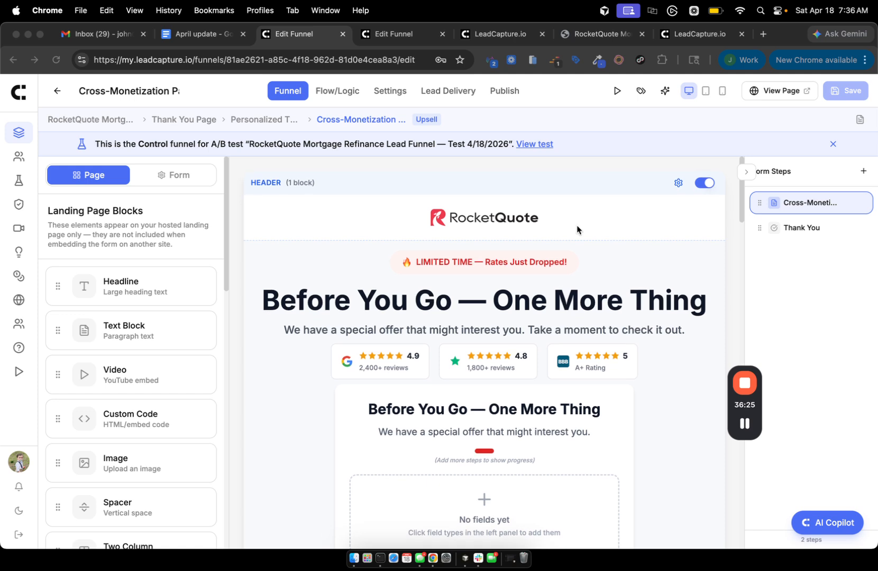
click(859, 119)
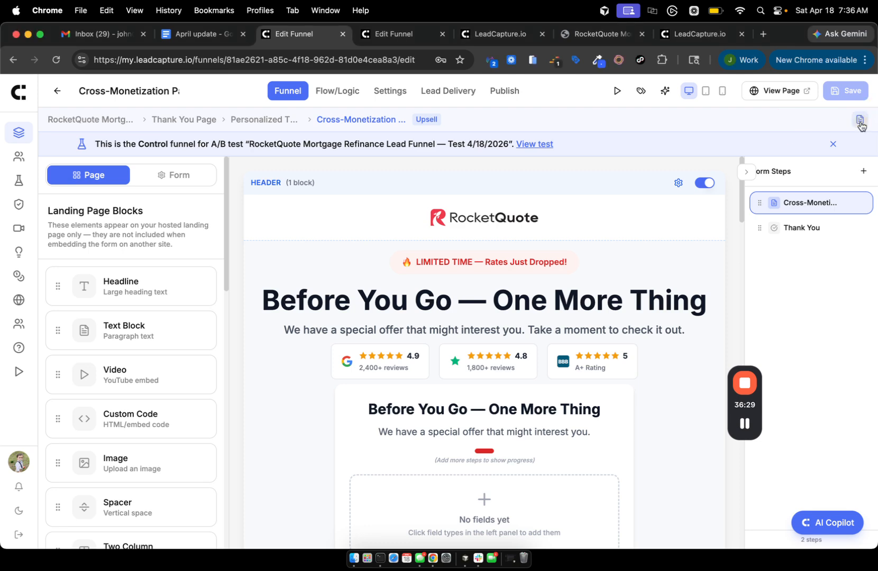
click(859, 120)
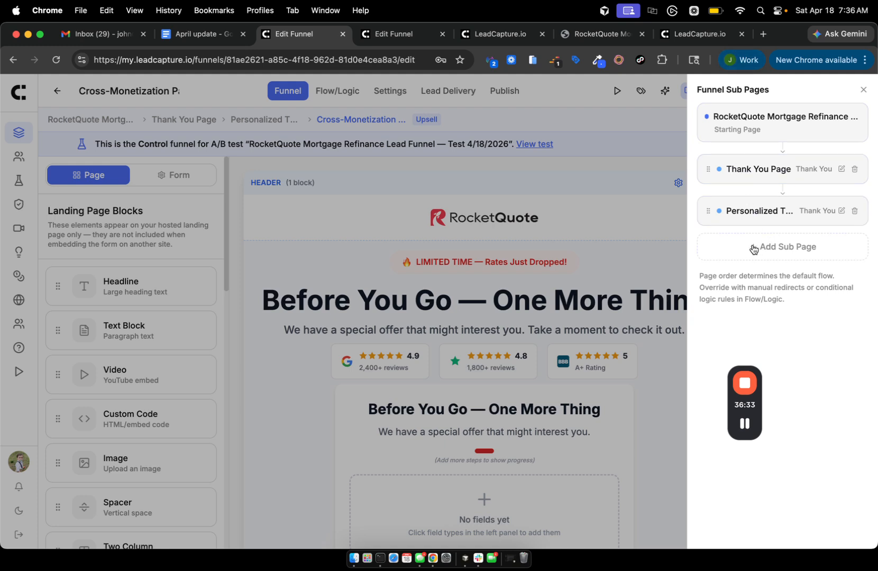
drag(710, 218, 742, 187)
click(863, 89)
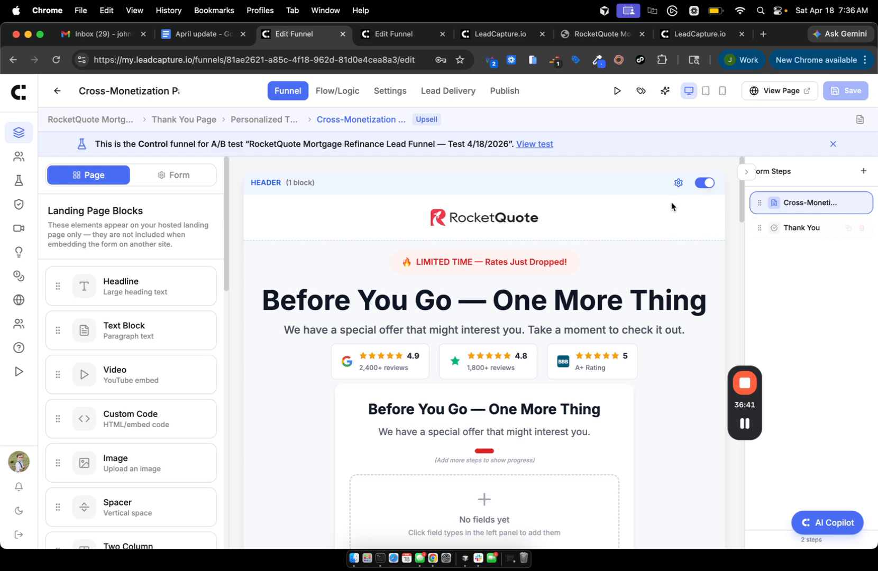
Return to the main mortgage funnel and open the Thank You step's block settings.
click(90, 119)
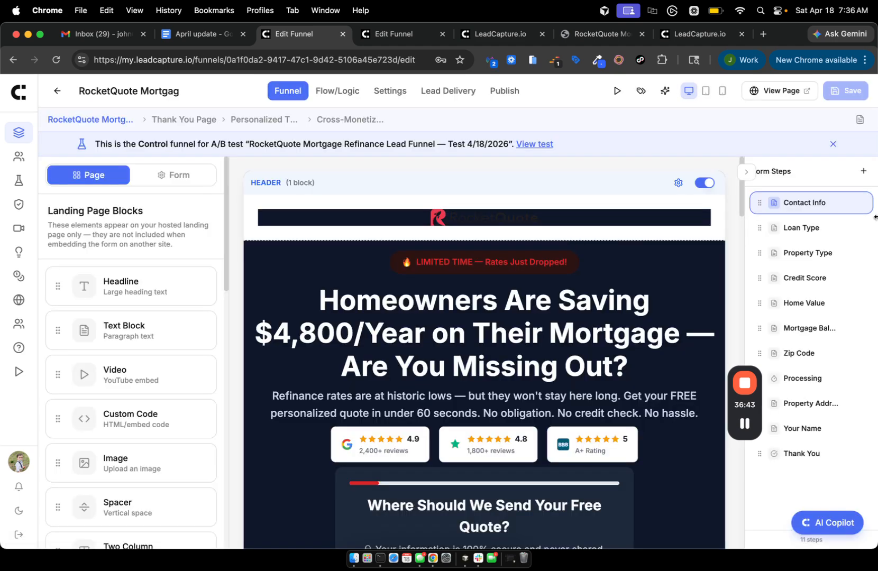
click(859, 119)
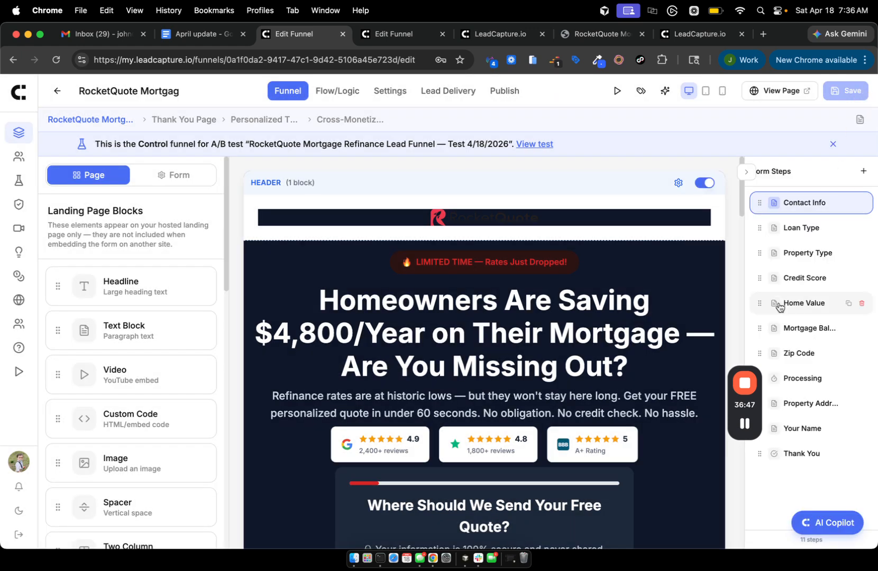
click(796, 453)
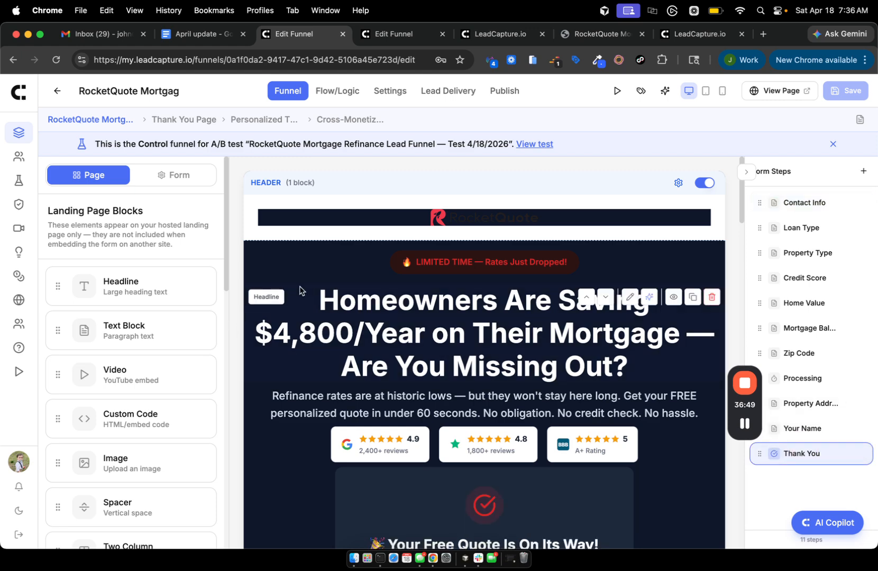
scroll(671, 272, down, 5)
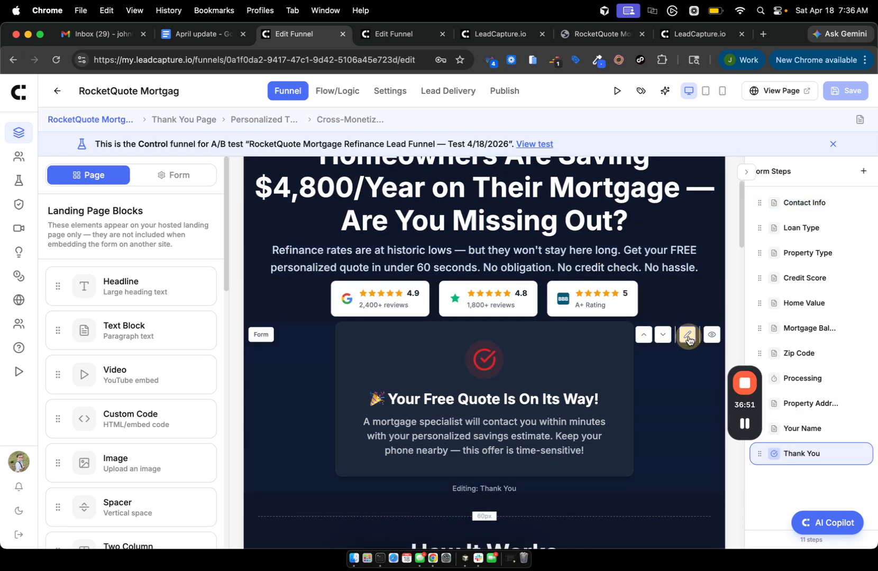
click(687, 335)
click(189, 204)
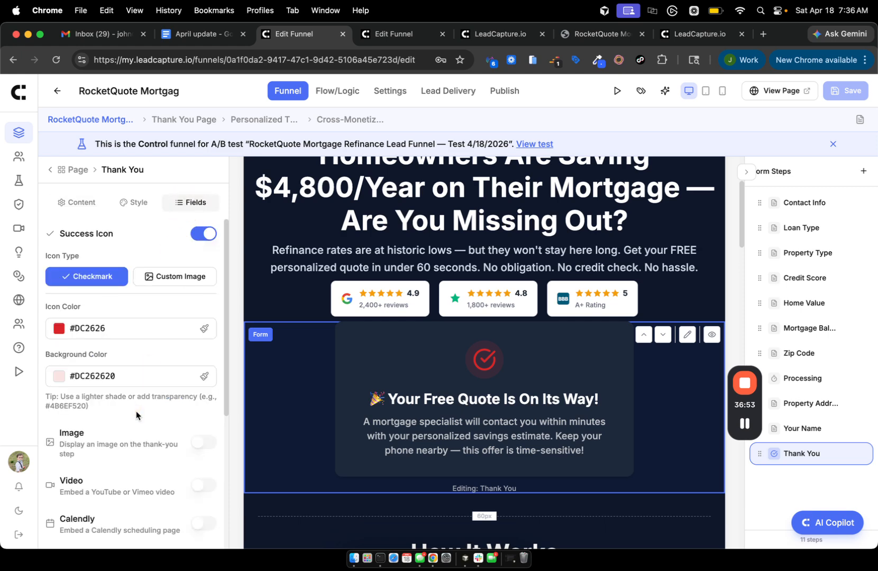
scroll(135, 413, down, 5)
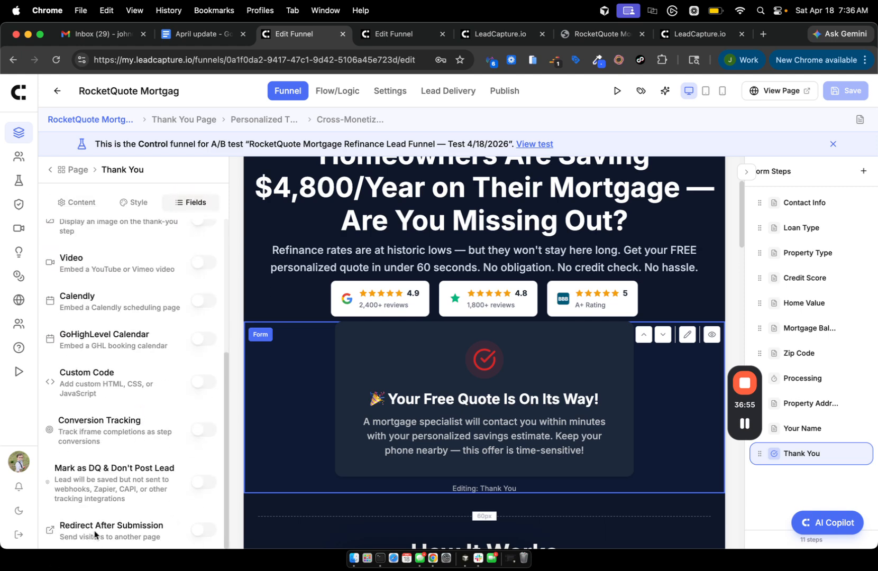
Turn on Redirect After Submission to a sub page, keeping Thank You Page as destination.
click(203, 529)
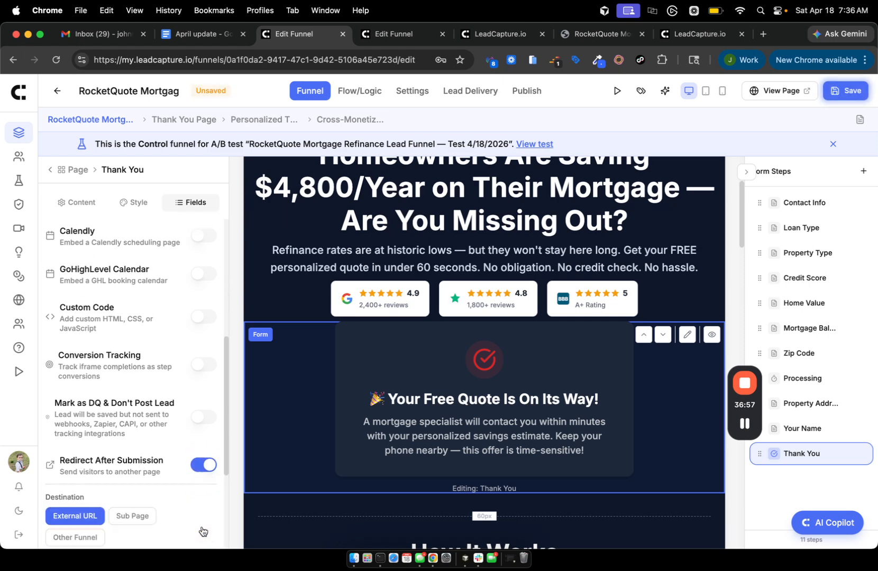
scroll(159, 449, down, 4)
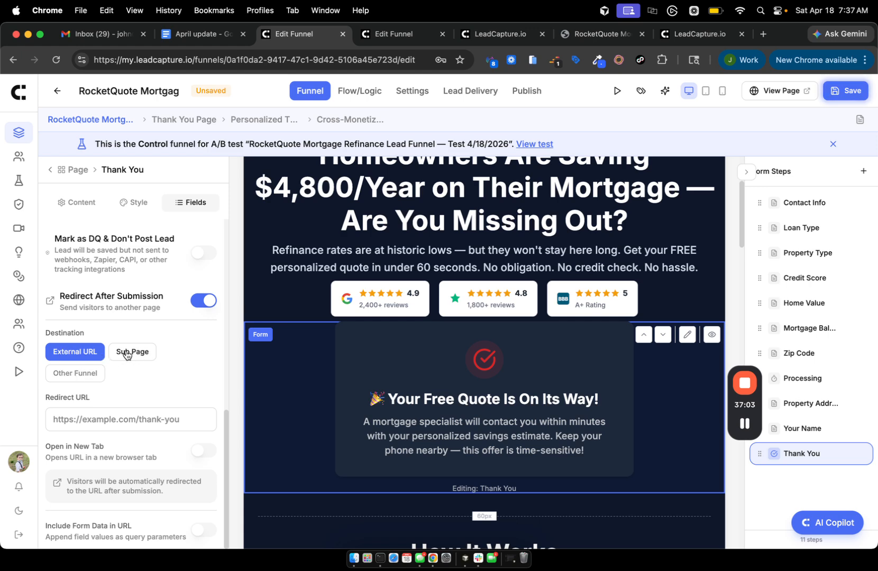
click(127, 353)
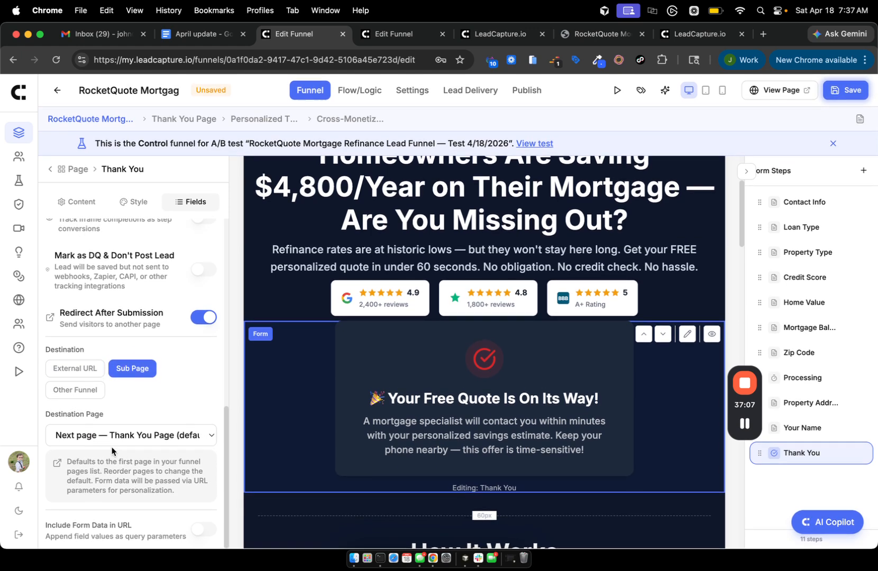
click(79, 438)
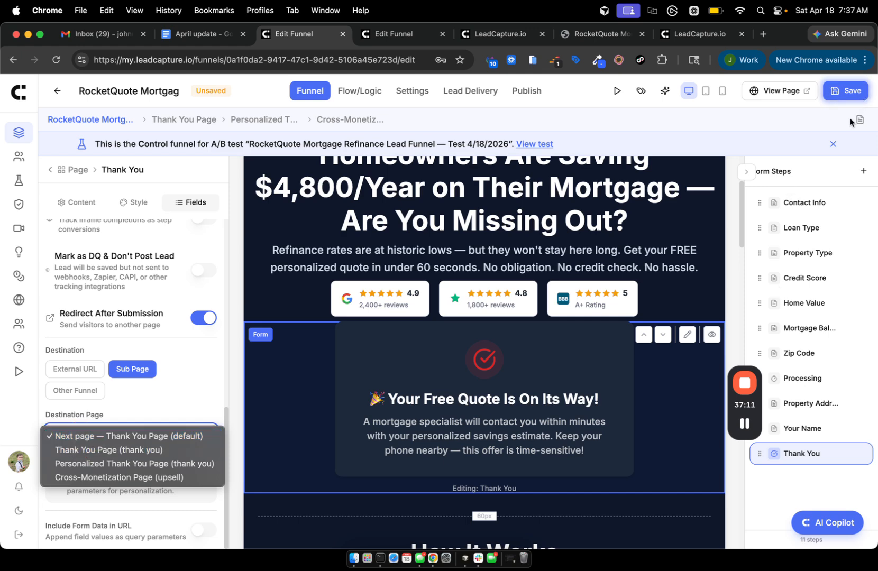
click(862, 123)
click(862, 123)
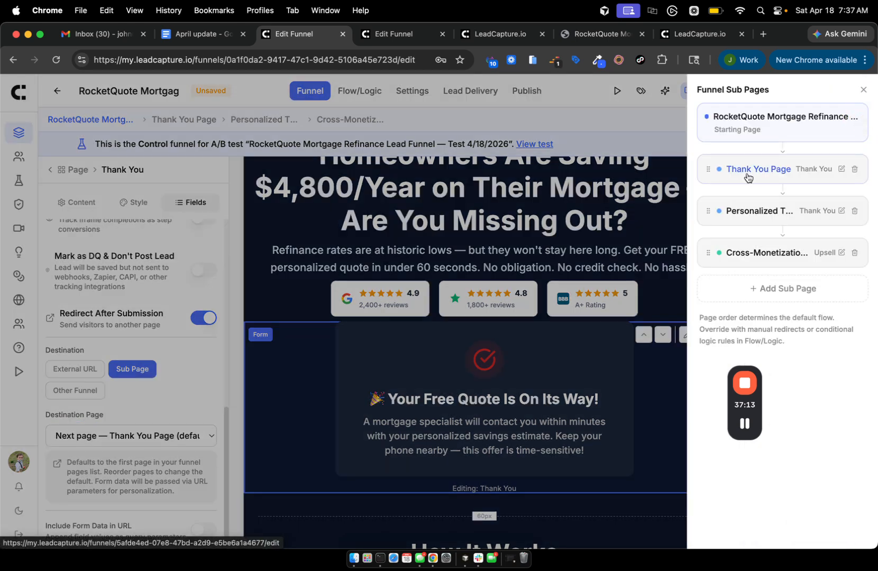
click(216, 448)
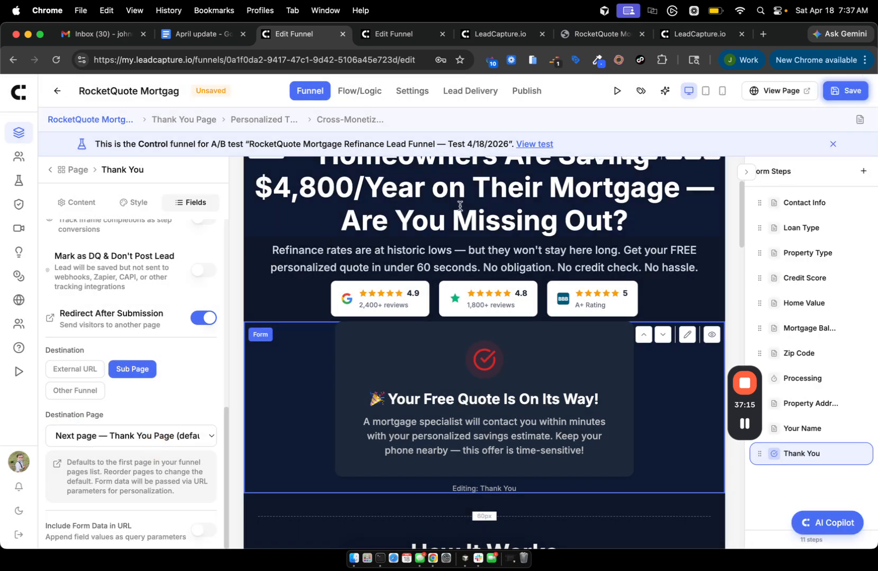
In the Flow/Logic diagram, start a branching rule after the Home Value step.
click(365, 92)
scroll(559, 265, up, 5)
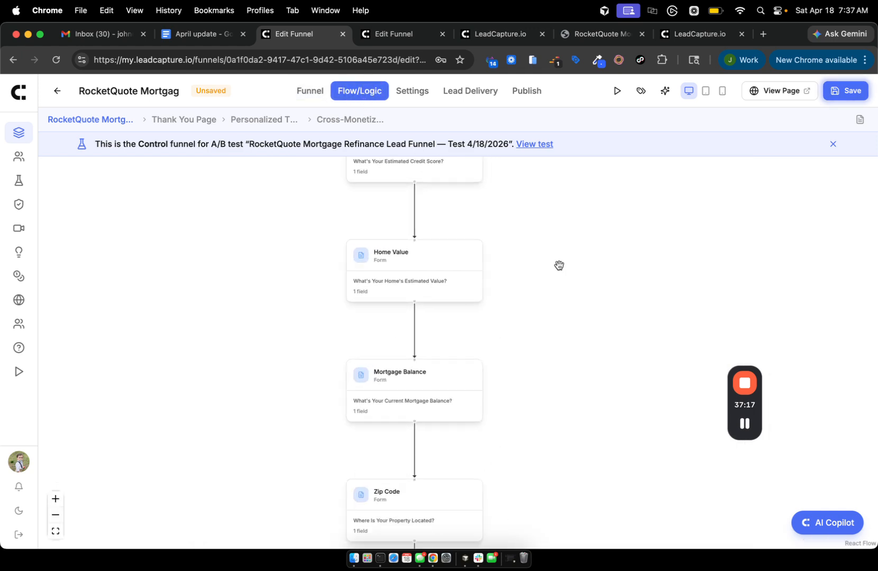
drag(559, 265, 616, 263)
mouse_move(436, 264)
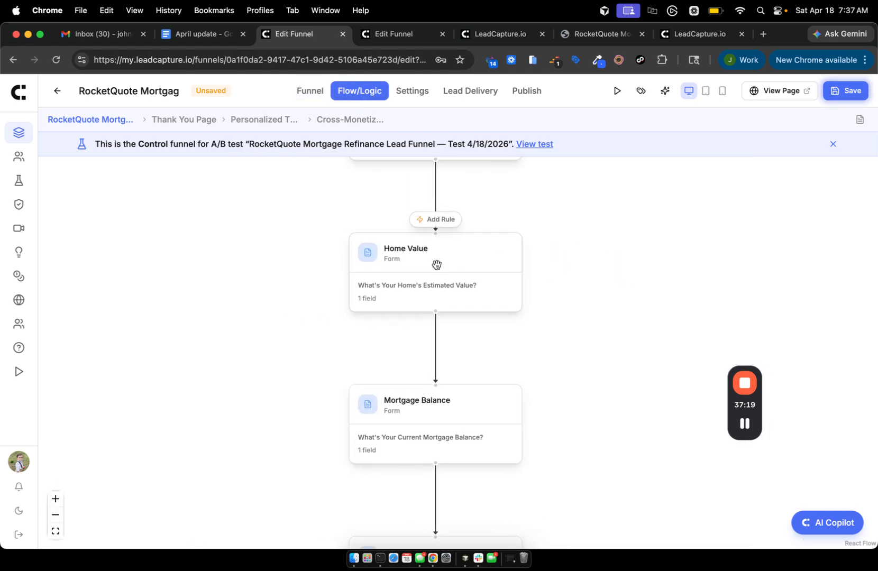
click(438, 220)
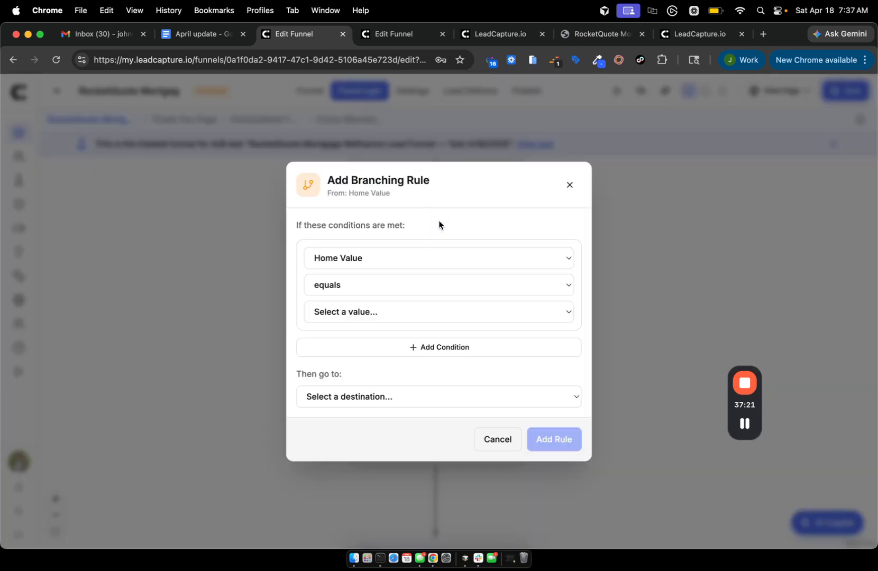
click(344, 397)
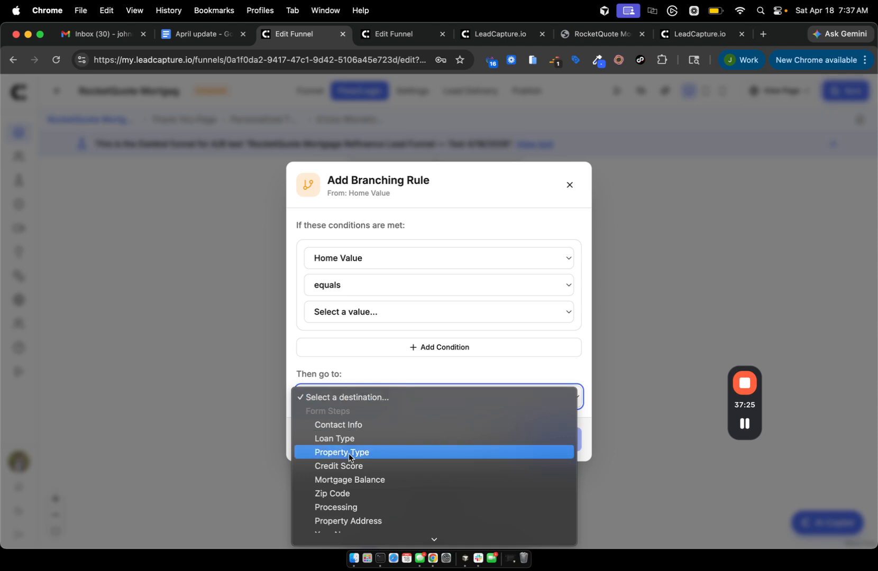
scroll(349, 454, down, 5)
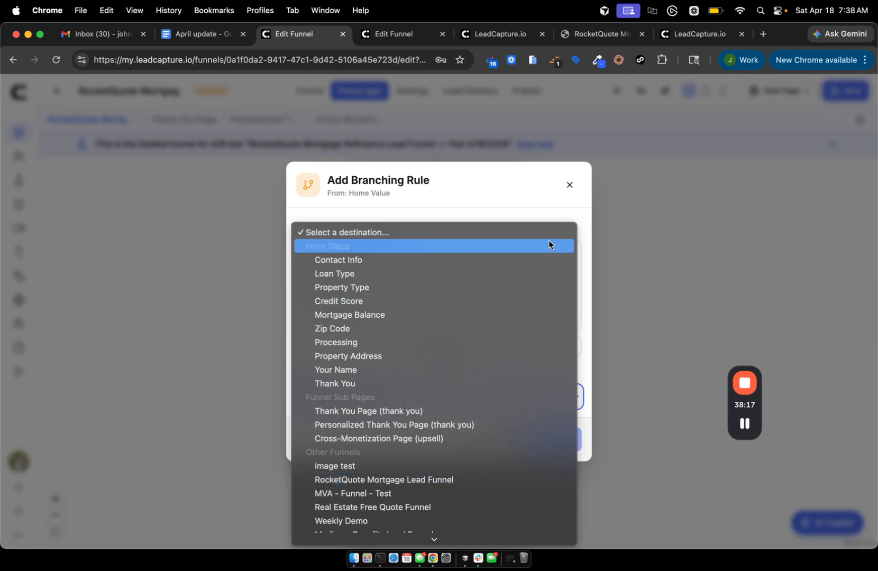
click(570, 186)
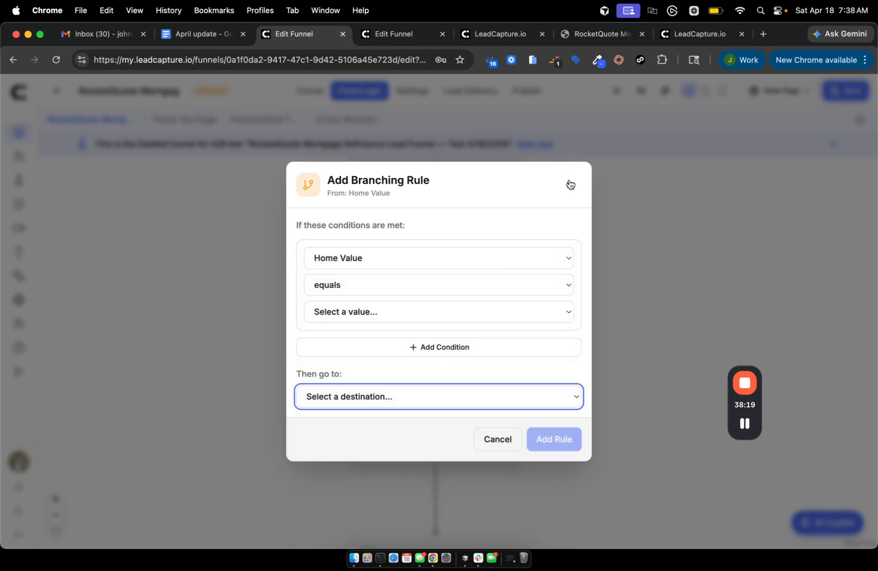
click(569, 184)
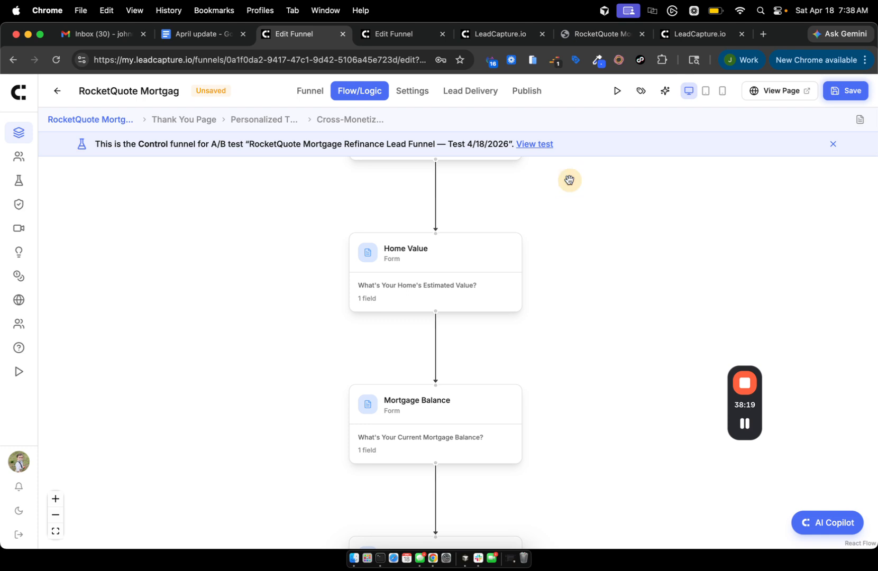
Flip through the Thank You and Cross-Monetization sub pages, then return to the funnel list.
click(309, 90)
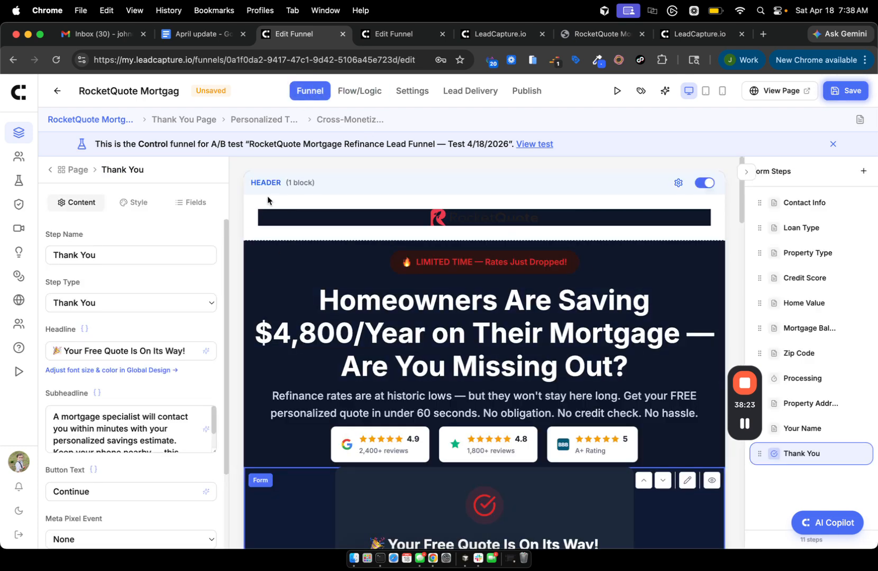
click(204, 124)
click(334, 120)
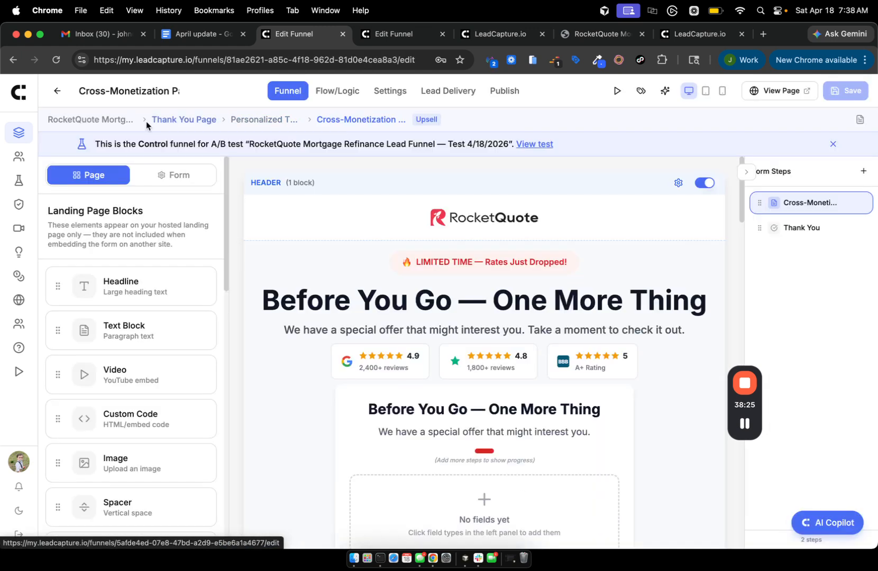
click(85, 119)
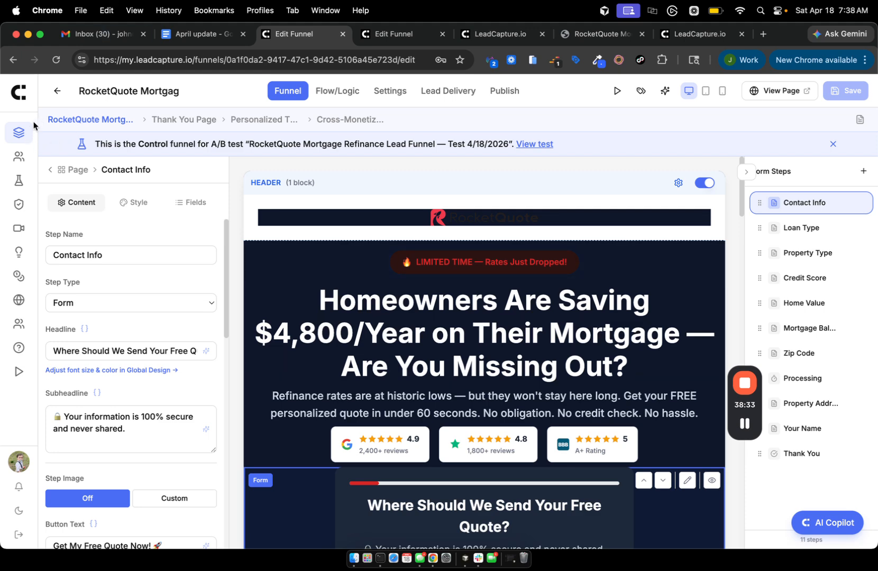
click(19, 132)
scroll(211, 325, down, 3)
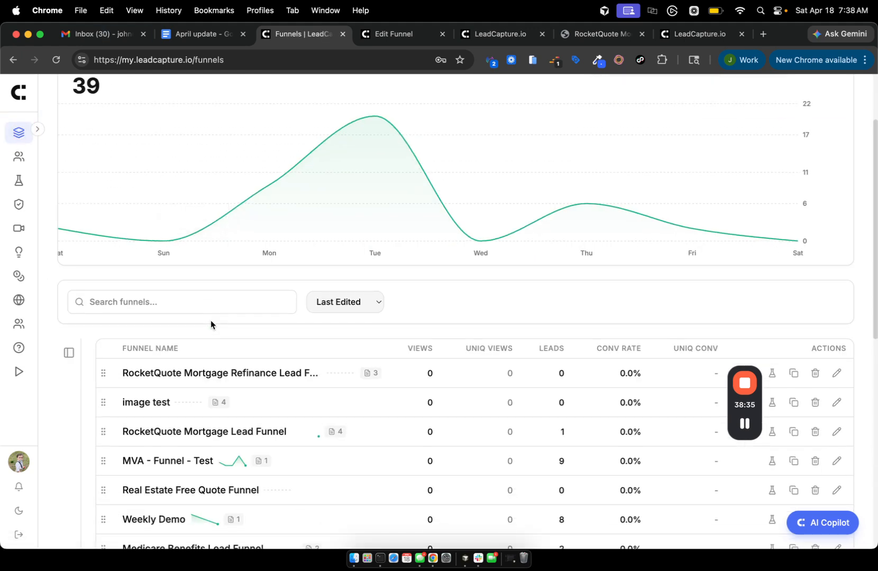
Open the RocketQuote refinance funnel and expand its Funnel Sub Pages list.
click(197, 373)
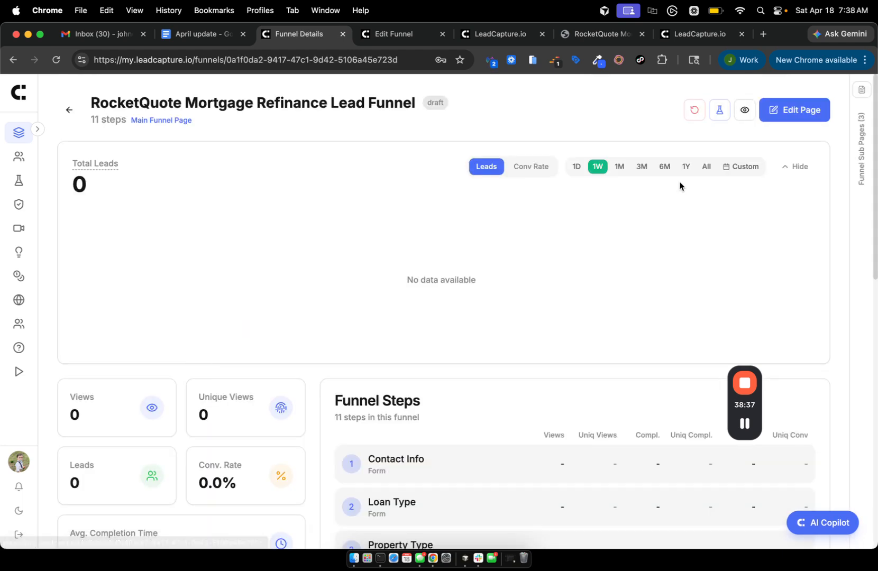
click(857, 150)
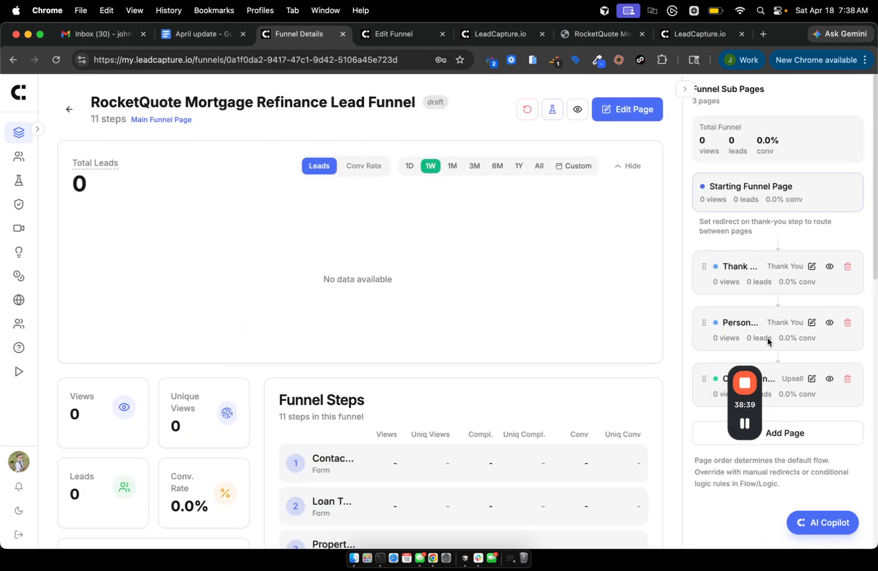
scroll(767, 338, down, 5)
scroll(544, 245, up, 4)
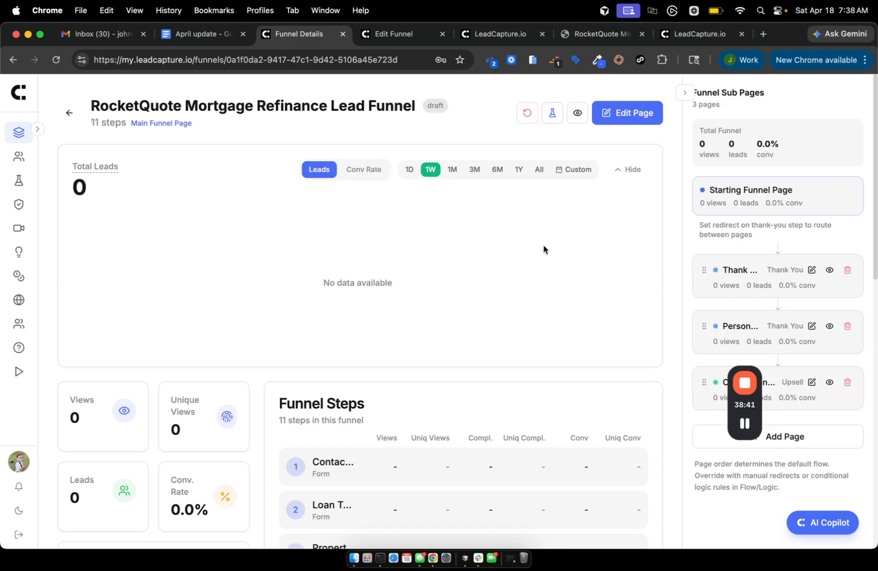
scroll(543, 245, down, 5)
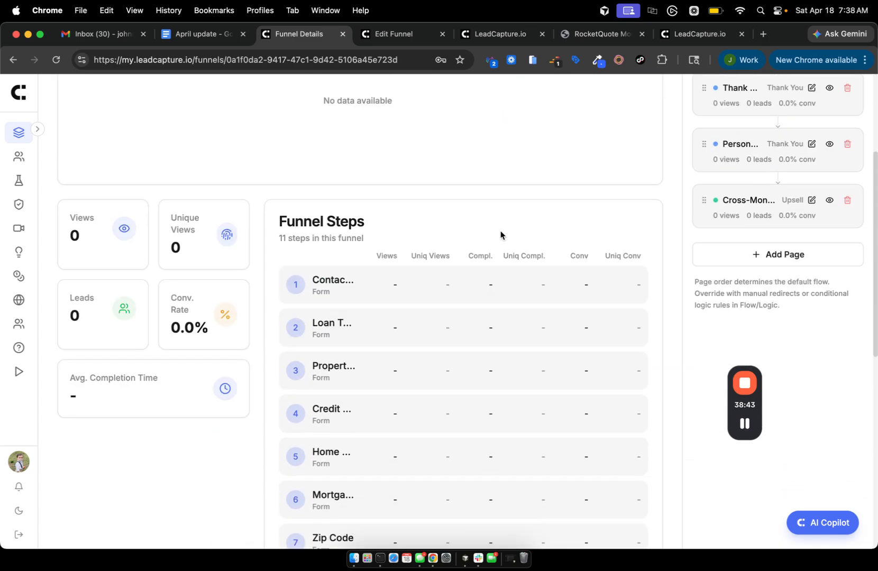
scroll(501, 233, up, 3)
scroll(781, 233, down, 2)
scroll(782, 234, down, 1)
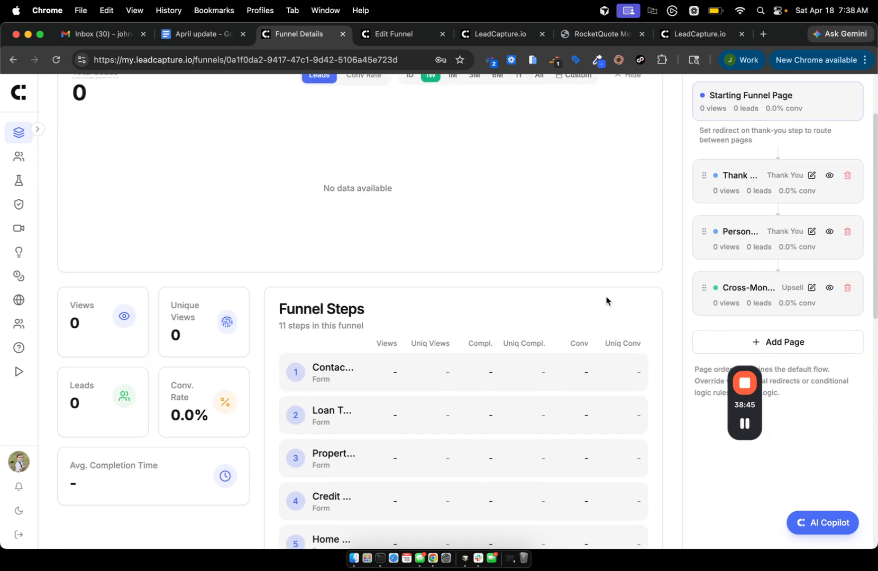
Clone the main page into a new Custom sub page named 'sdfdf'.
click(792, 343)
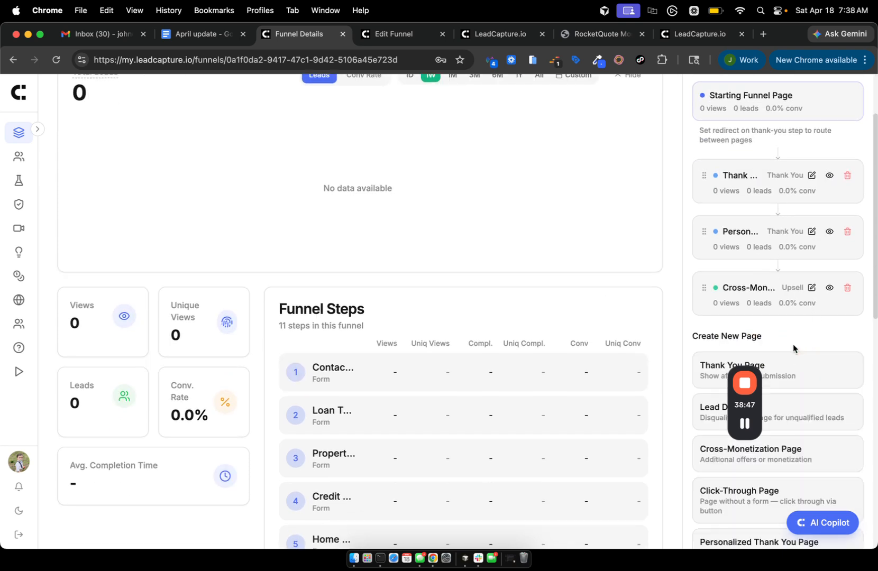
scroll(794, 347, down, 10)
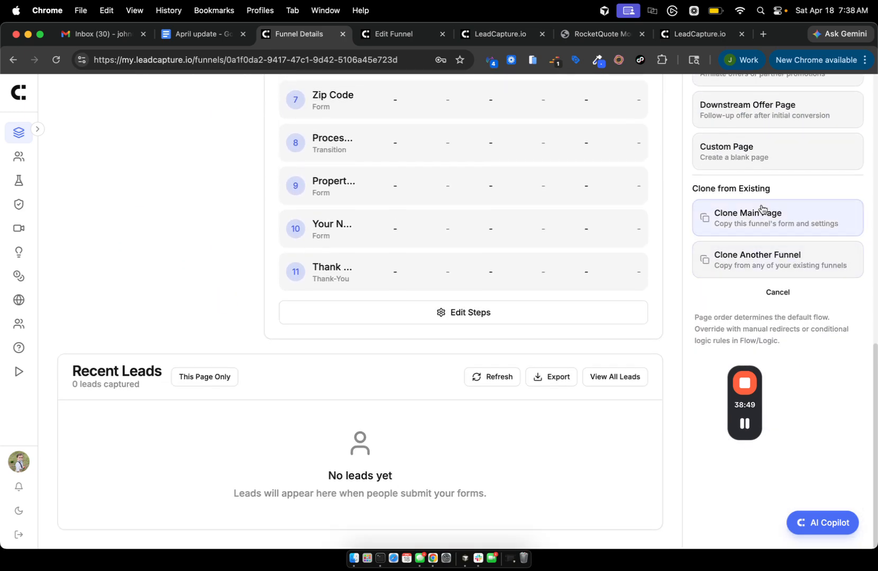
click(766, 242)
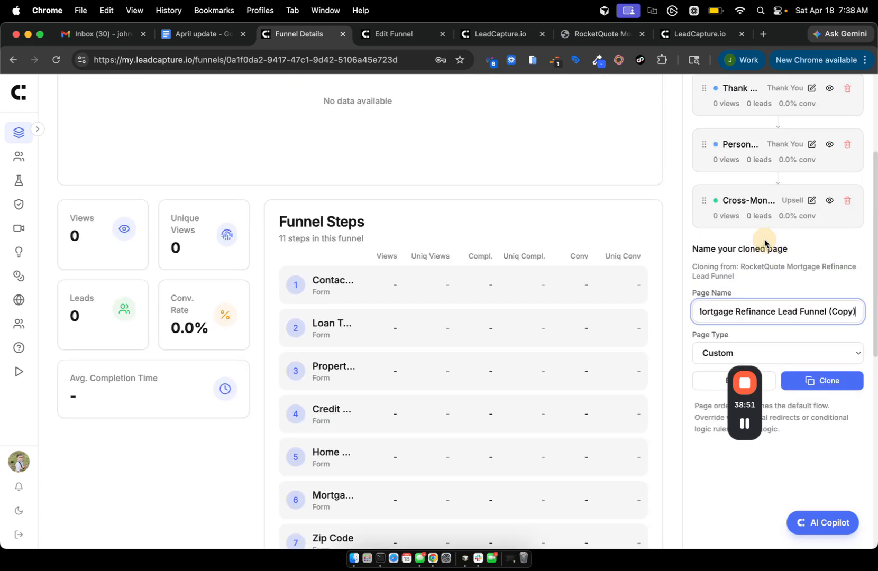
scroll(765, 222, down, 4)
scroll(764, 200, up, 5)
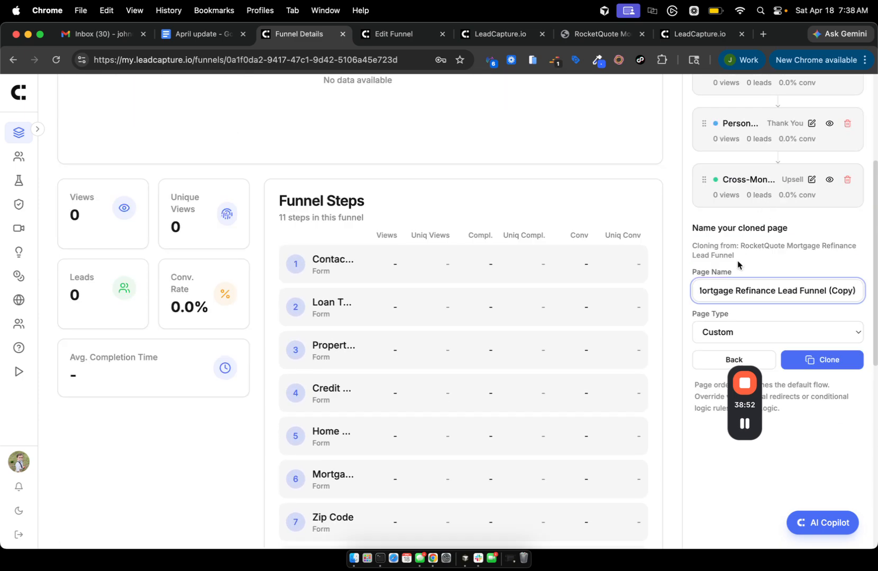
triple_click(722, 288)
text(sdfdf)
click(824, 360)
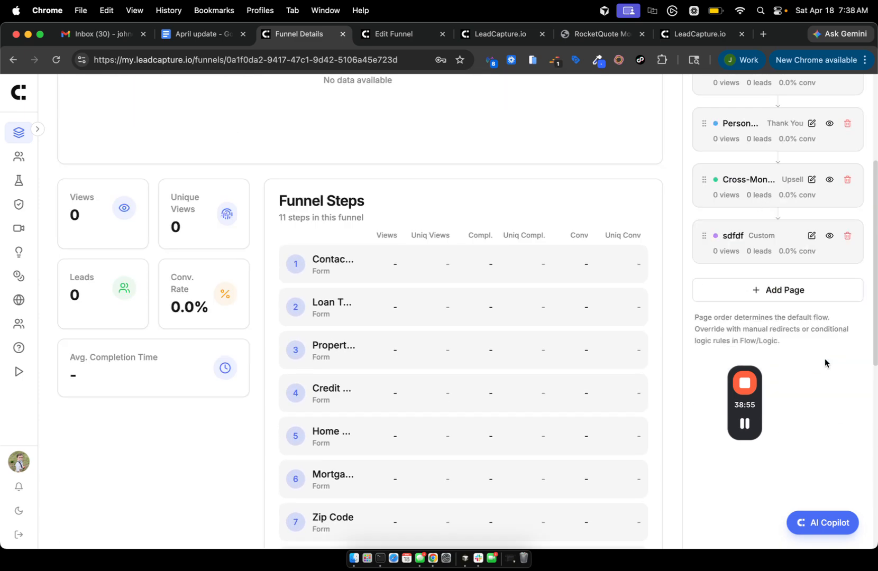
Try reordering the new sdfdf sub page and open its details.
scroll(782, 267, up, 3)
scroll(780, 267, down, 3)
scroll(764, 260, up, 1)
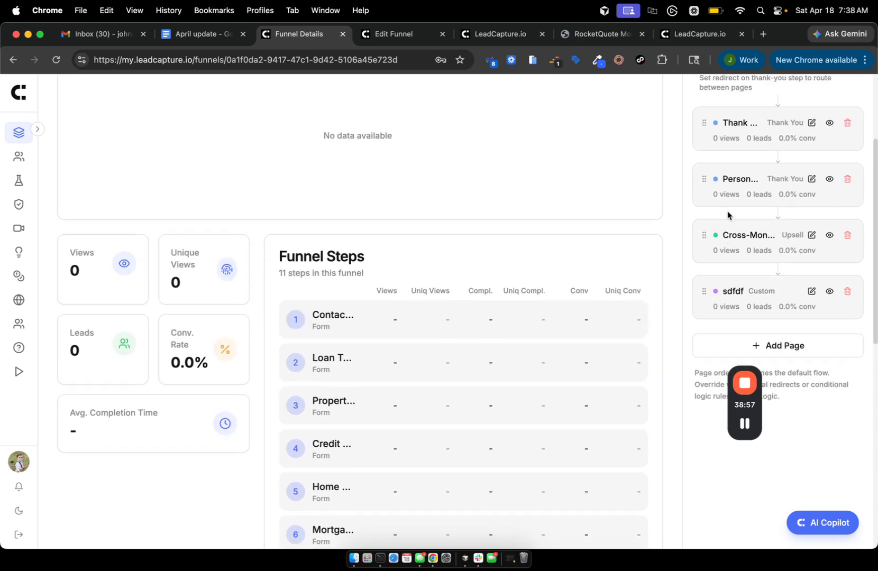
mouse_move(701, 298)
mouse_down()
mouse_move(705, 196)
mouse_move(698, 257)
mouse_move(709, 304)
mouse_up()
click(737, 307)
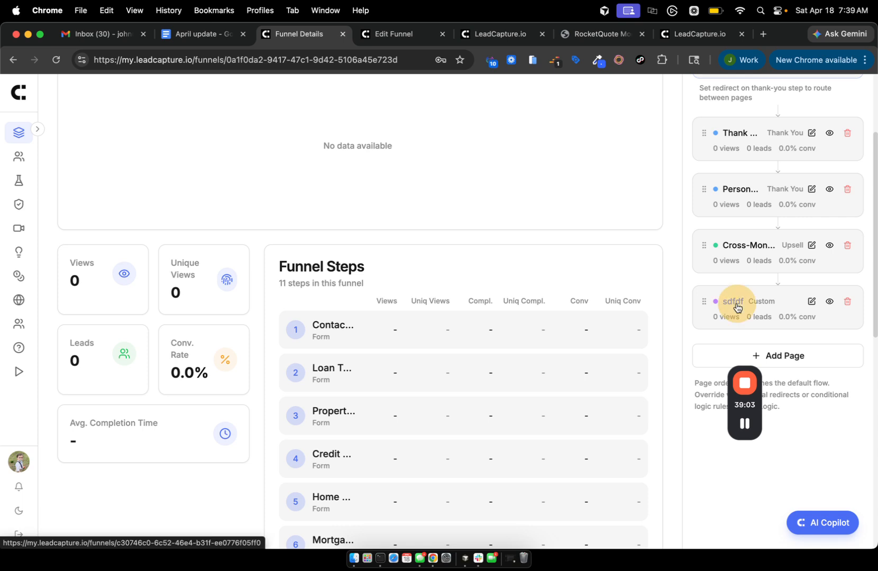
Scroll through the sdfdf sub page's 11 funnel steps, Contact Info through Thank You, with 0 leads.
scroll(465, 335, down, 2)
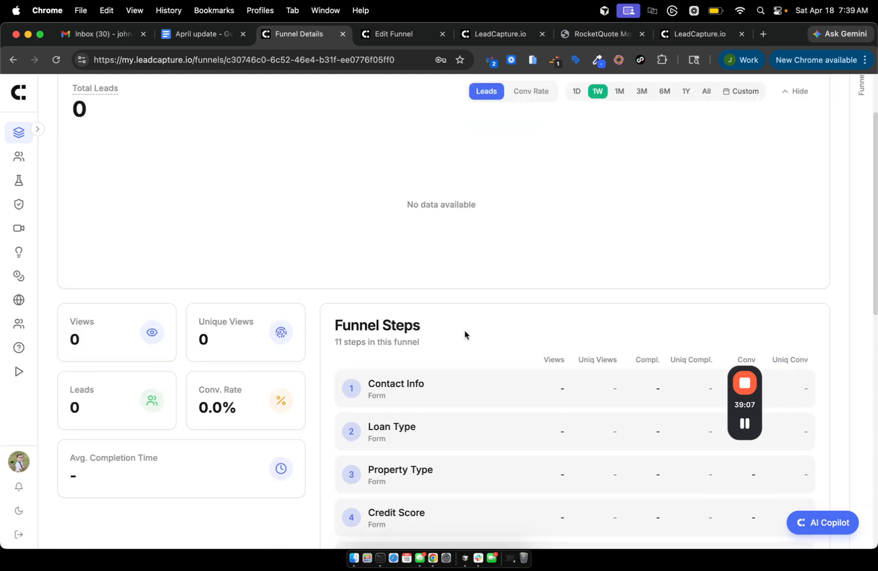
scroll(465, 335, up, 2)
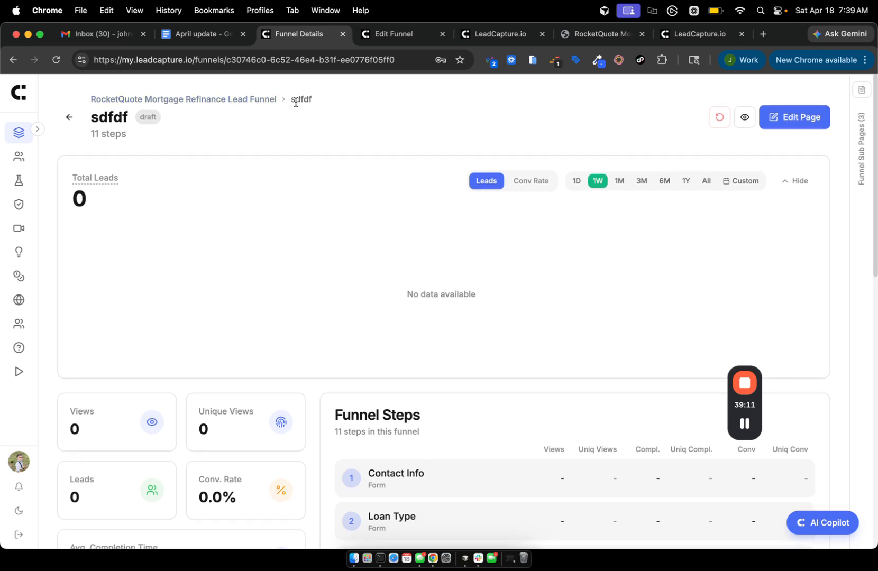
scroll(243, 248, down, 5)
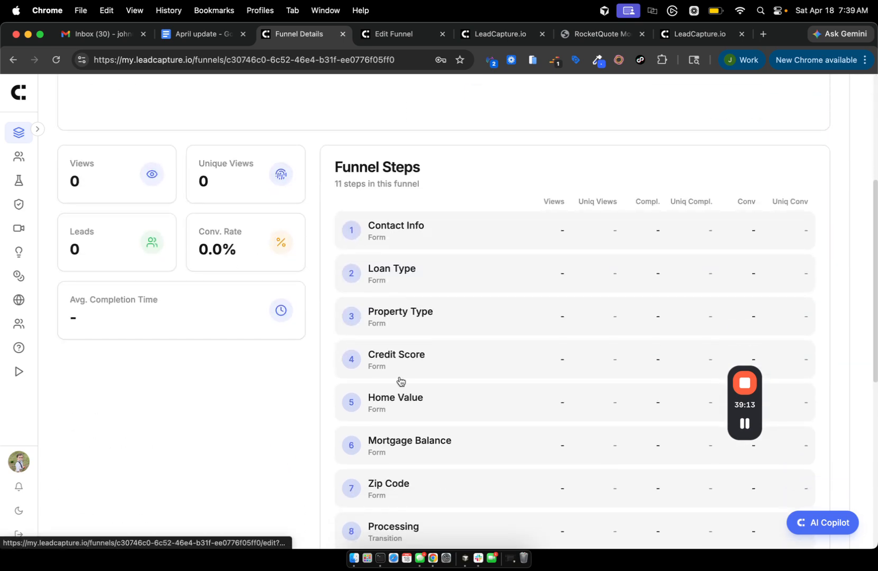
scroll(410, 267, up, 5)
scroll(411, 267, down, 12)
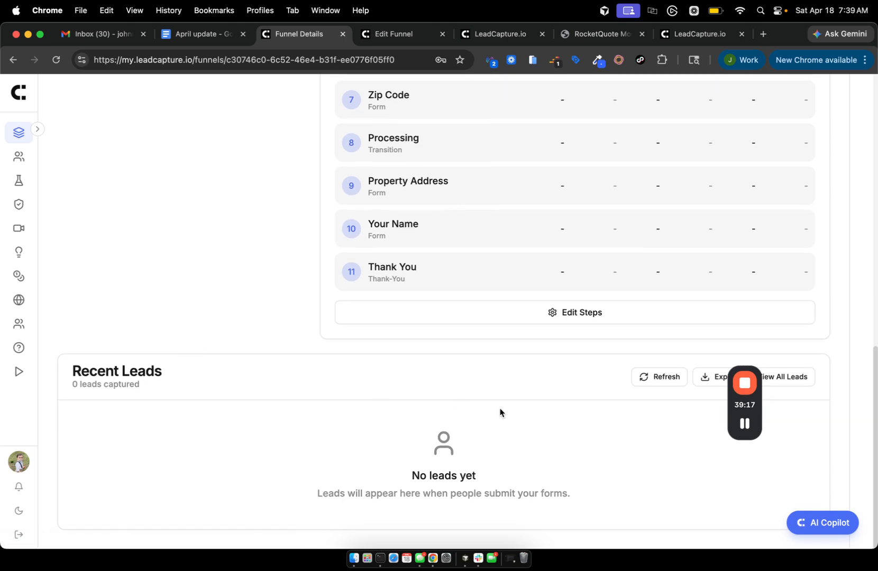
scroll(500, 412, up, 12)
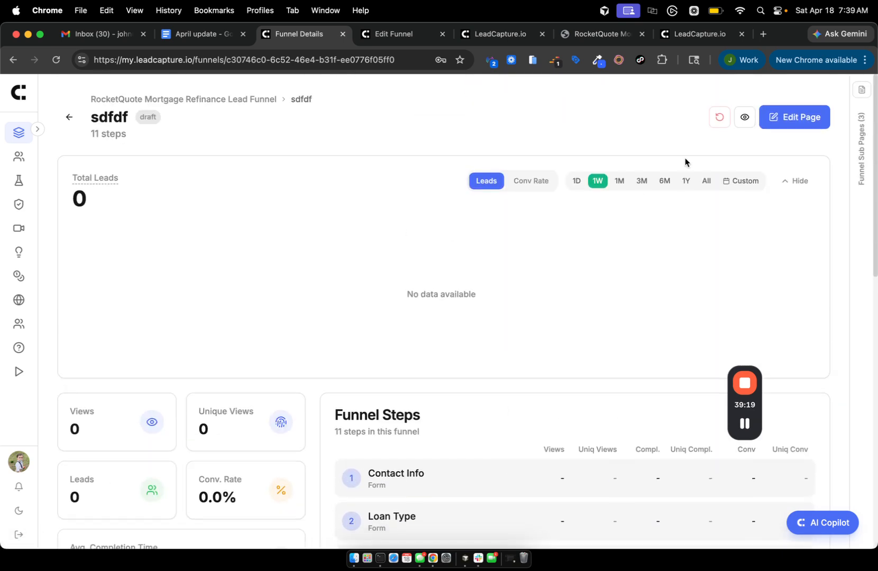
Check the sdfdf page's Lead Delivery settings, showing no webhooks or integrations, then go to A/B Testing.
click(804, 122)
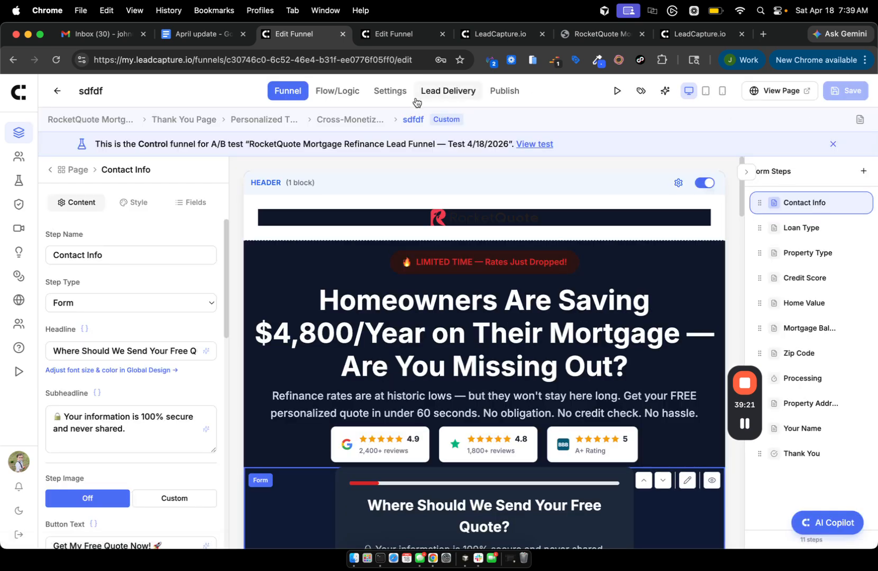
click(390, 95)
click(449, 91)
scroll(444, 293, down, 3)
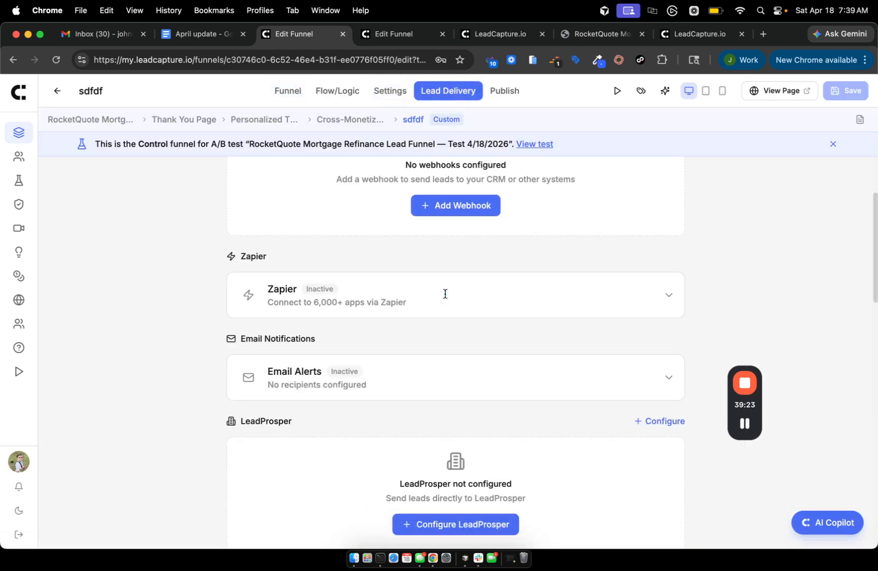
scroll(445, 294, up, 3)
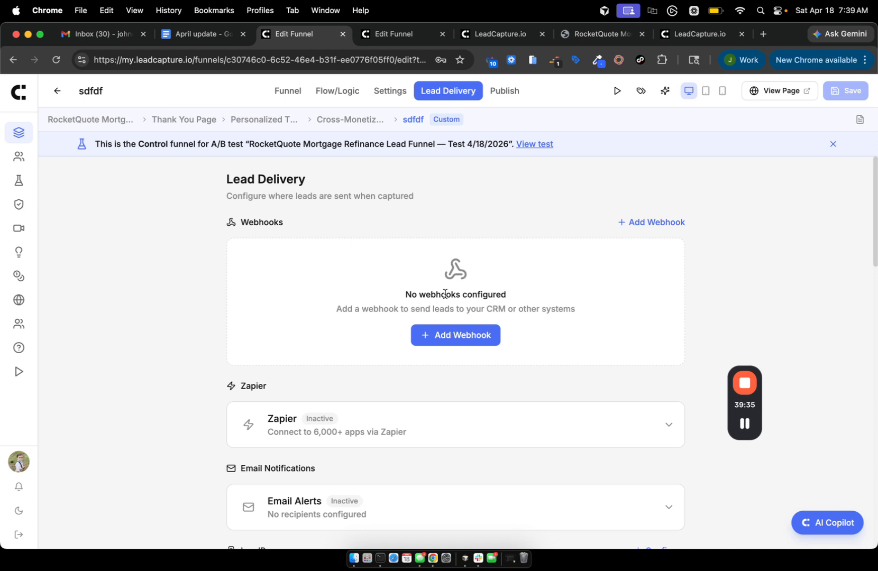
scroll(445, 294, down, 10)
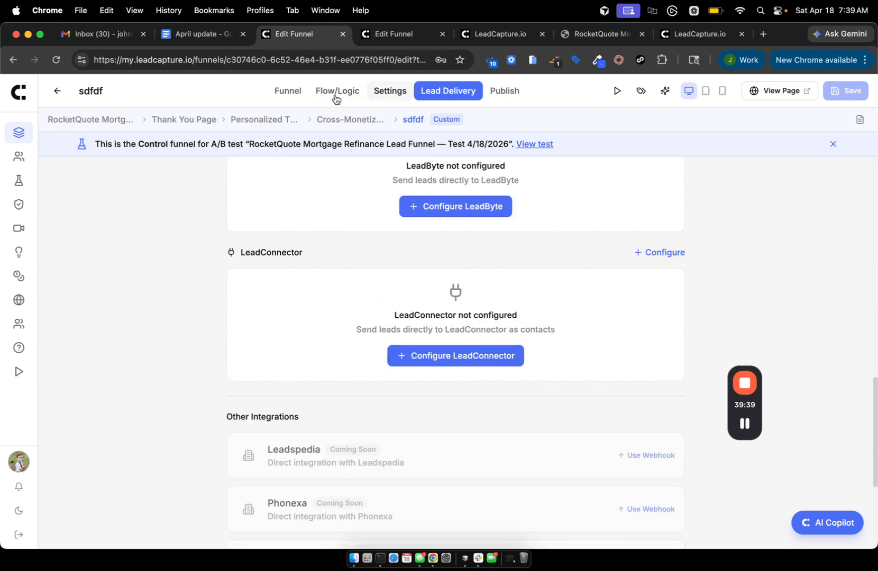
click(19, 182)
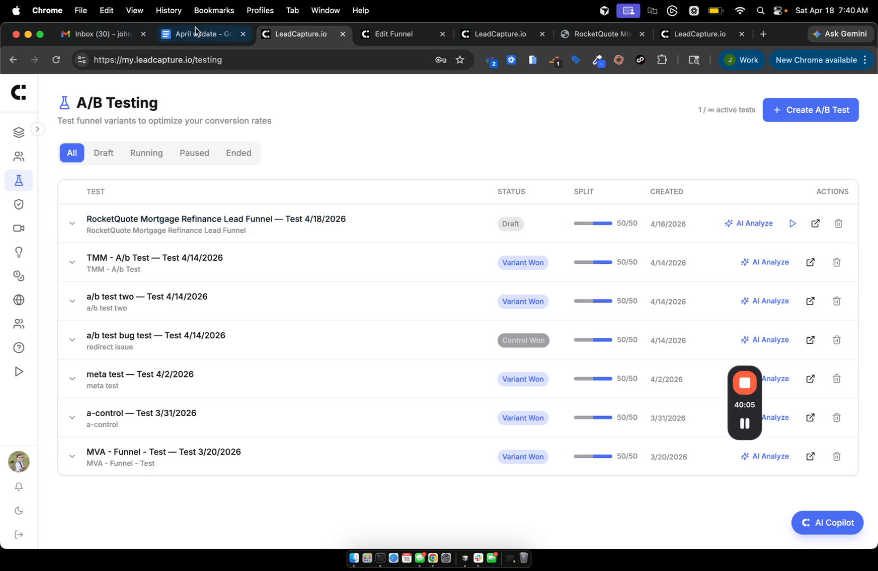
Return to the April update document and review items 10–13, including the Funnel Subpages section.
click(194, 34)
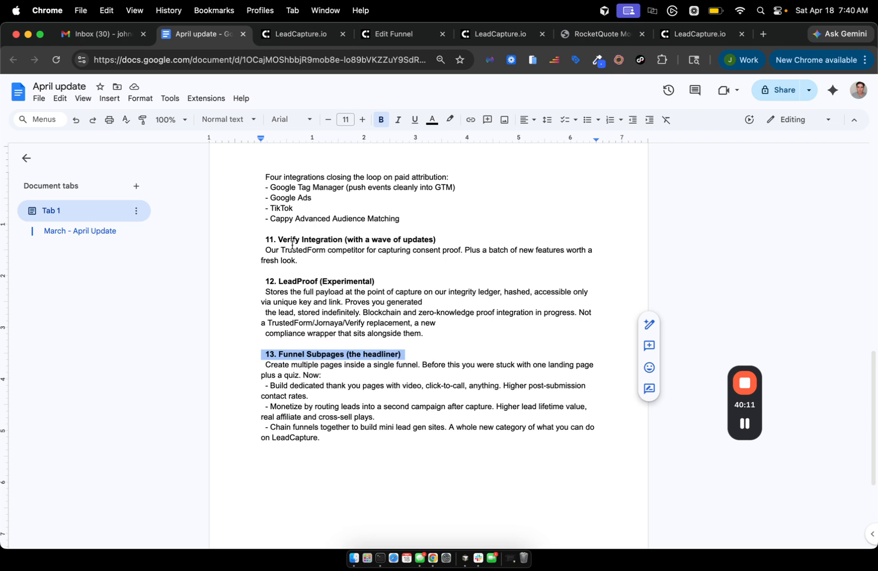
click(328, 297)
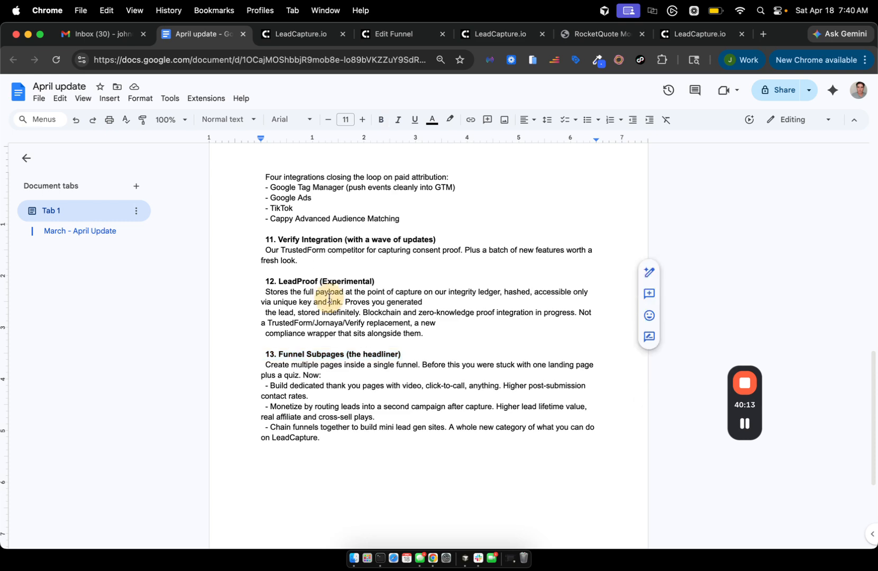
scroll(329, 299, up, 5)
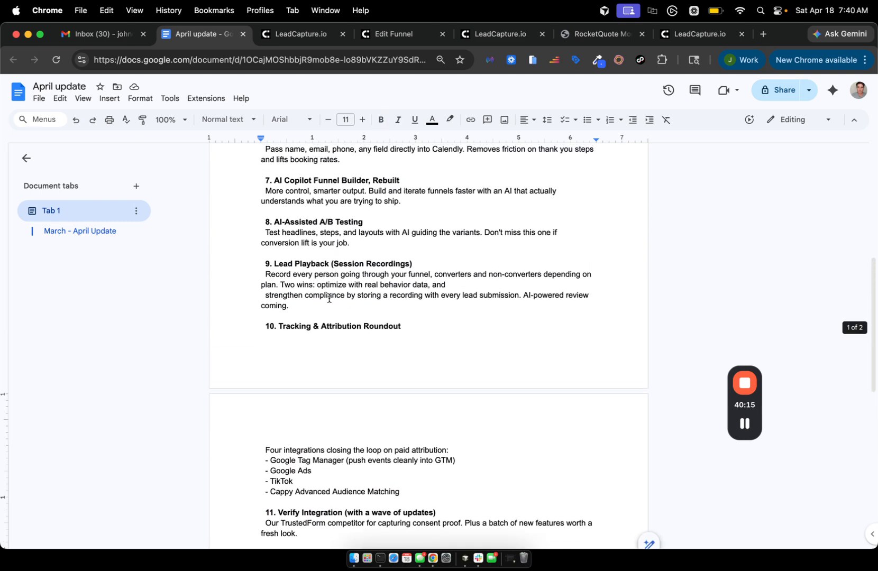
scroll(329, 298, up, 7)
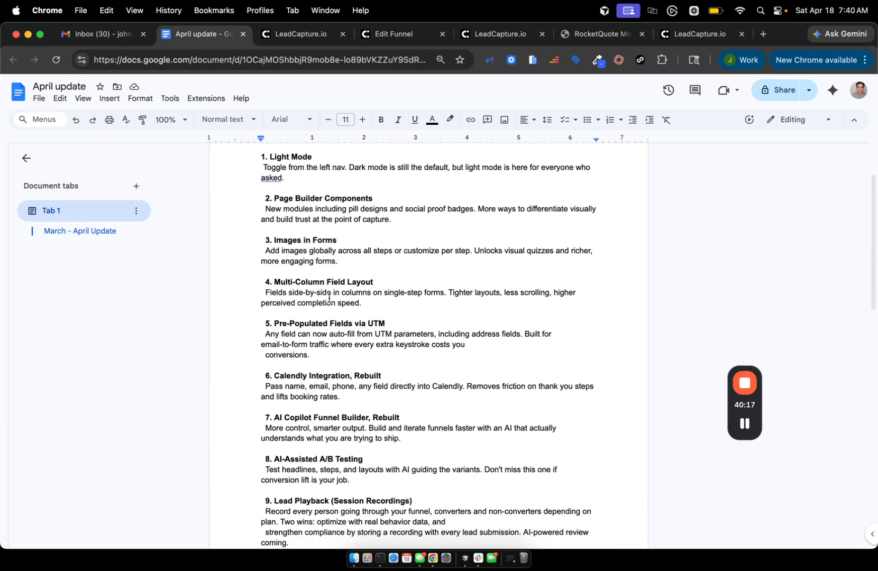
scroll(328, 298, down, 5)
scroll(329, 298, up, 7)
scroll(329, 297, down, 5)
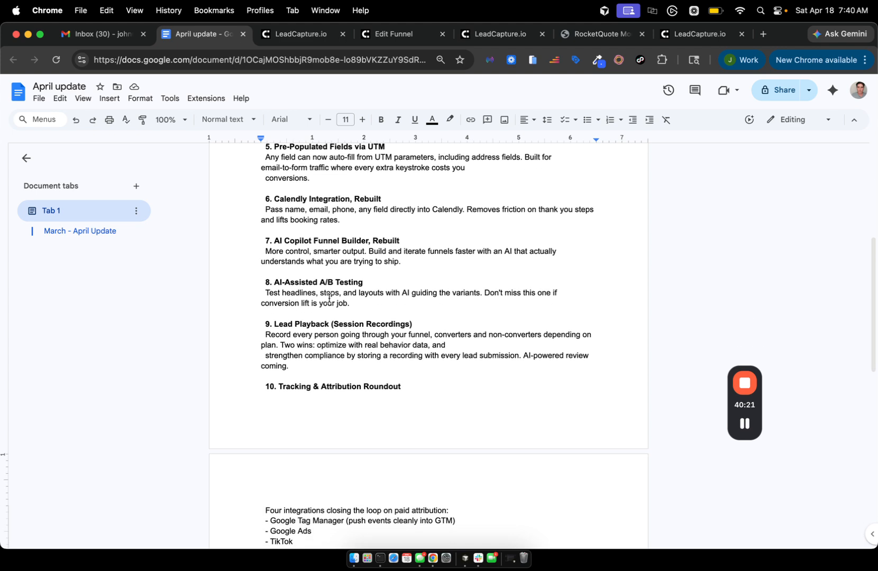
scroll(329, 299, down, 5)
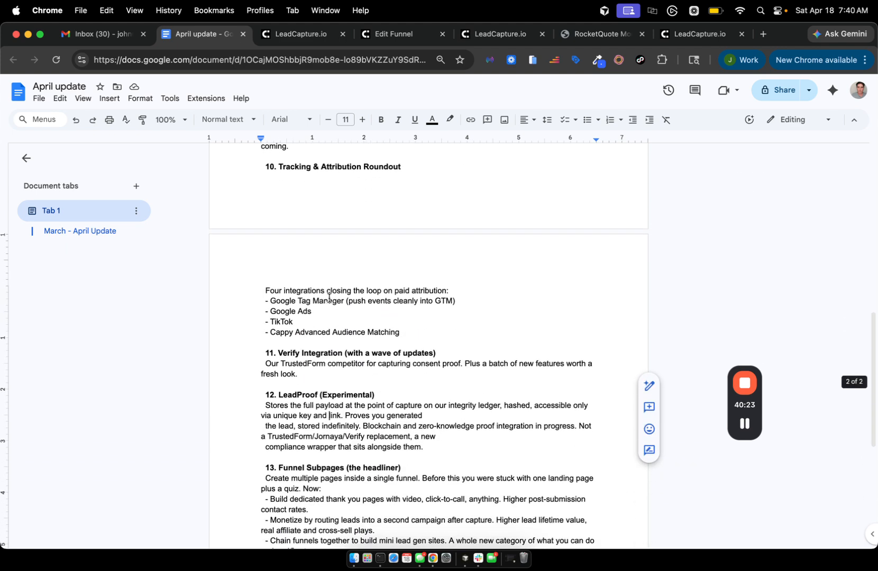